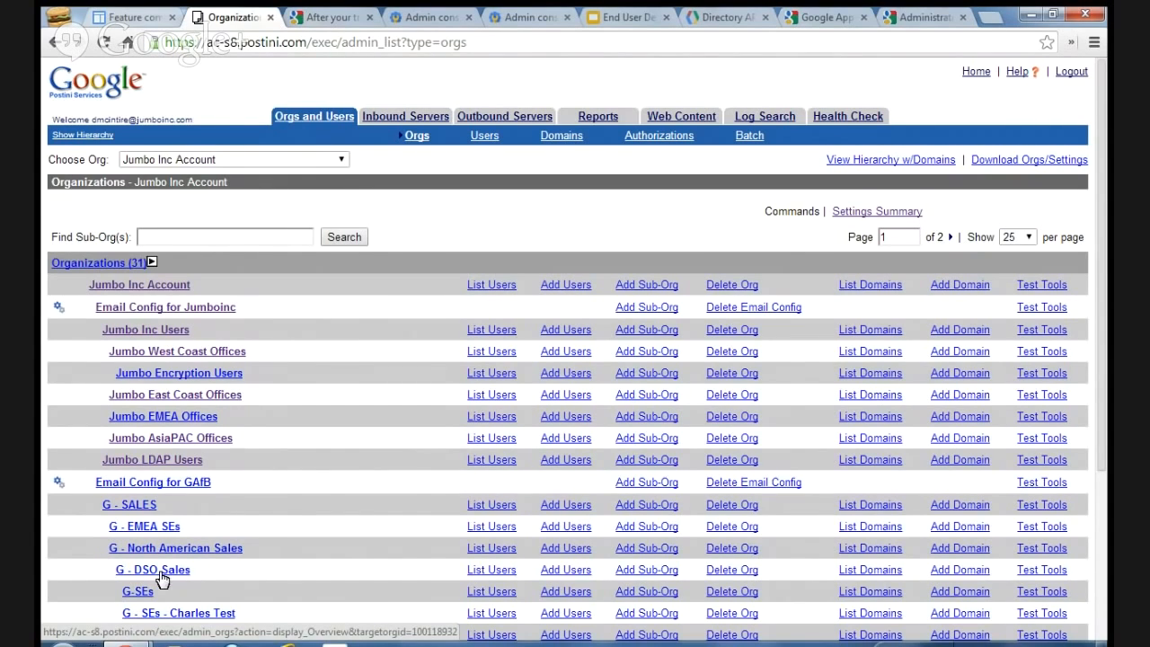
Step: Show the settings summary of the organizations and review the inbound, outbound and organization settings of Jumbo East Coast Offices
scroll(298, 511, down, 1)
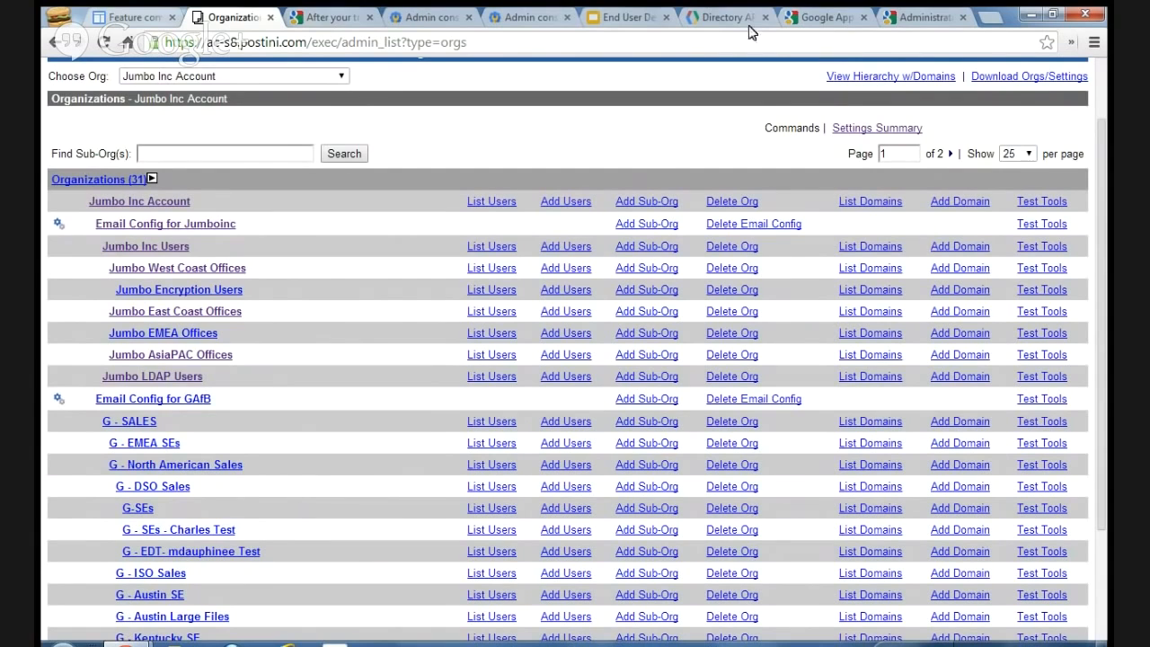
click(854, 129)
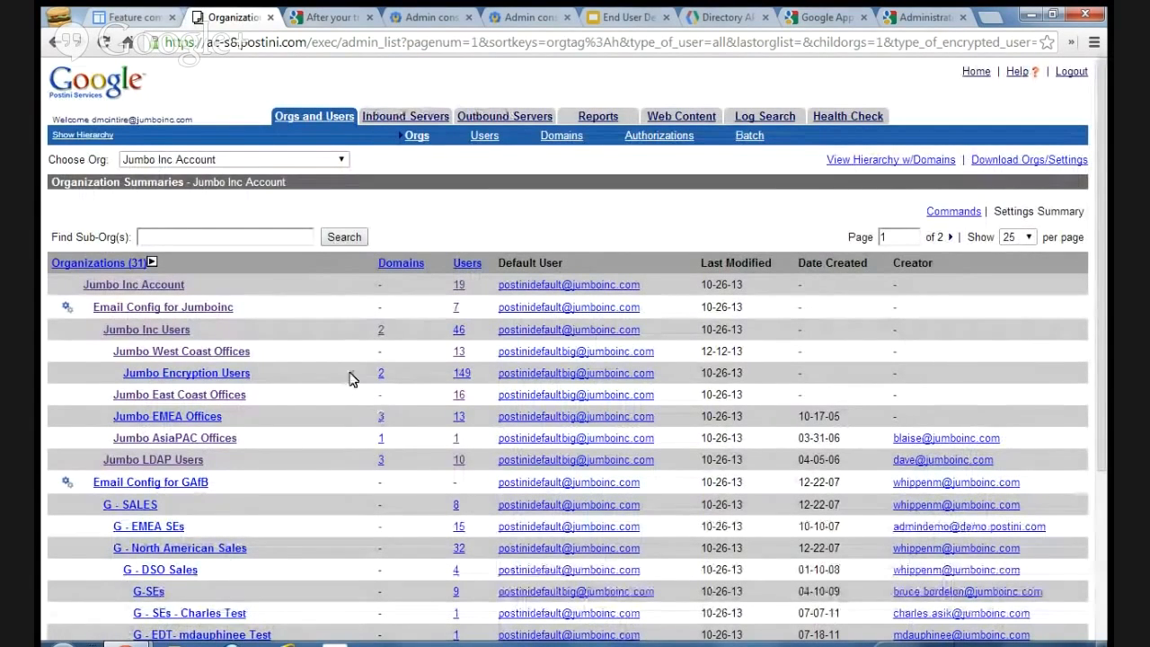
click(178, 397)
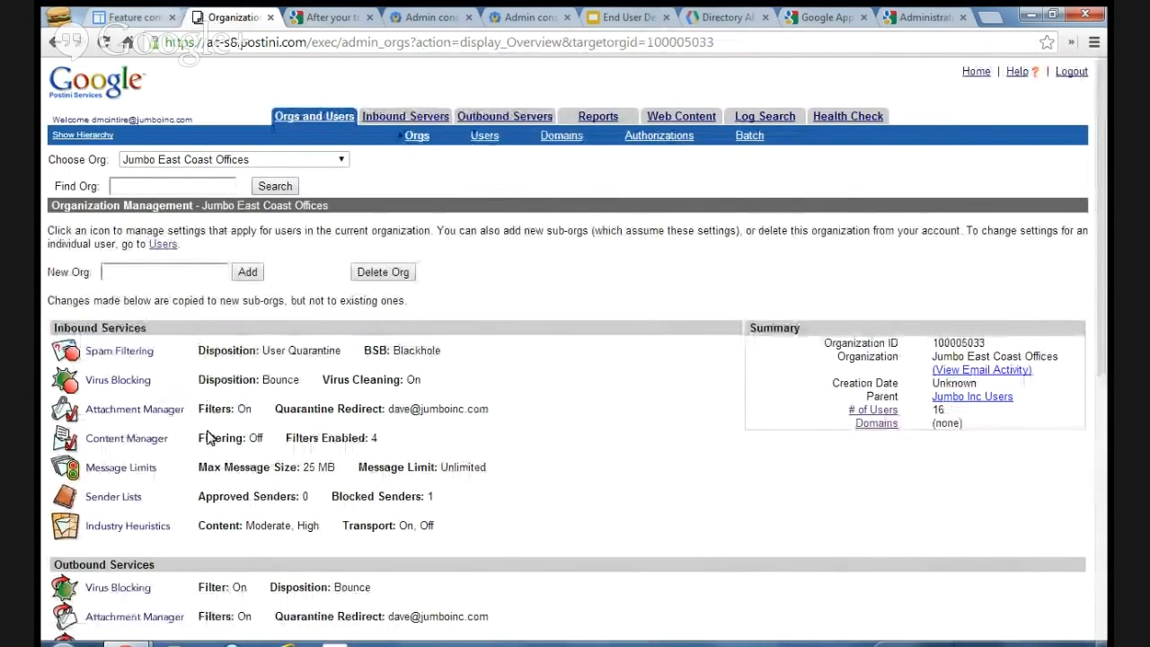
scroll(207, 437, down, 2)
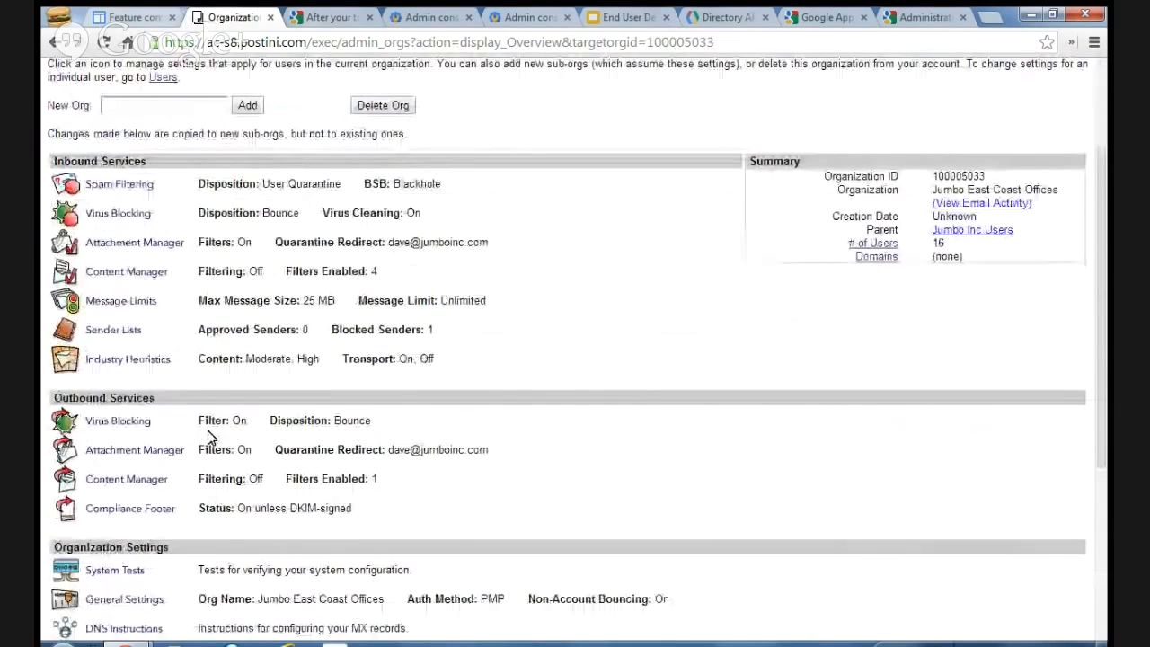
scroll(63, 393, down, 1)
scroll(135, 413, down, 2)
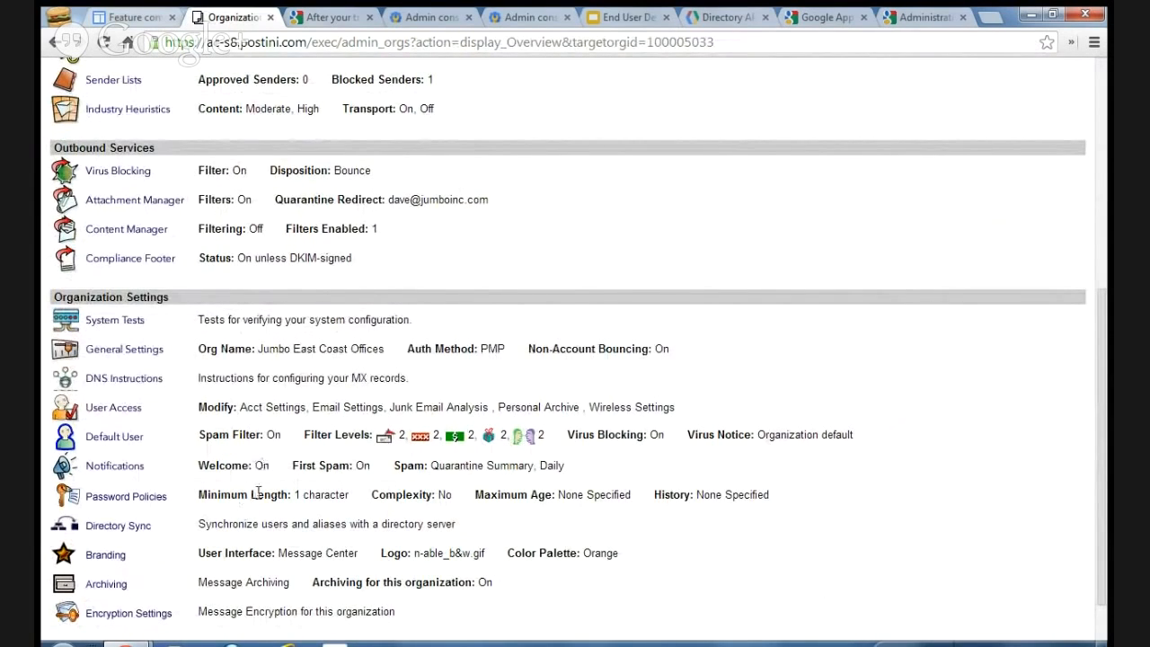
scroll(259, 493, up, 5)
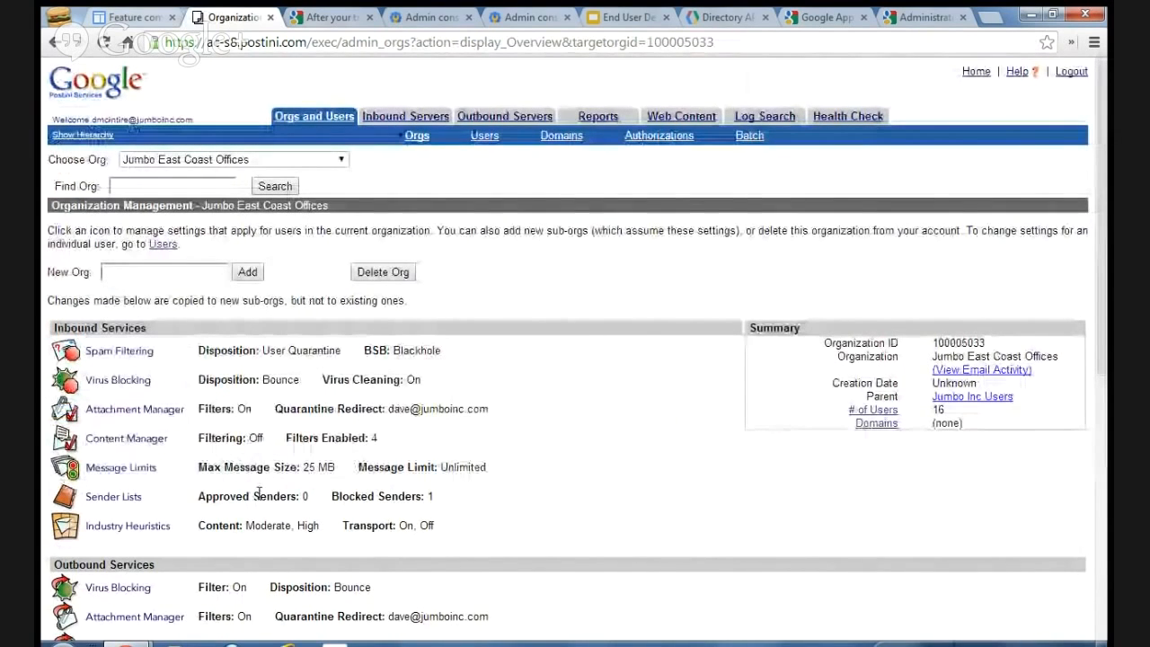
Step: List the users of Jumbo East Coast Offices and inspect the first listed user's primary address and aliases
click(486, 140)
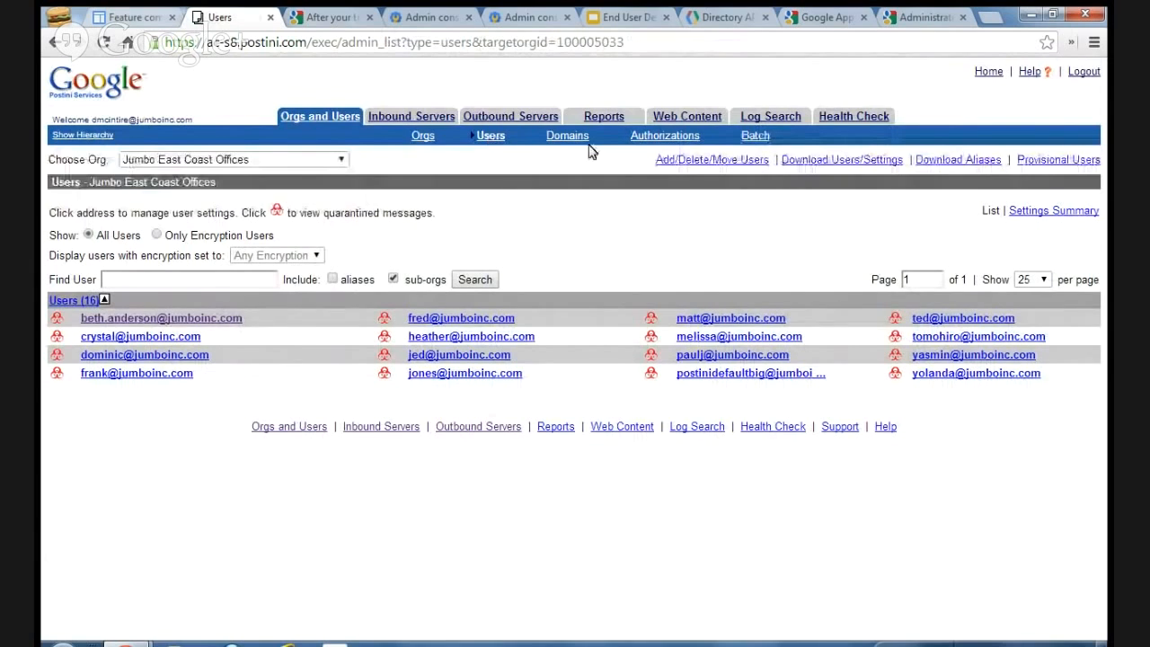
drag(653, 168, 768, 170)
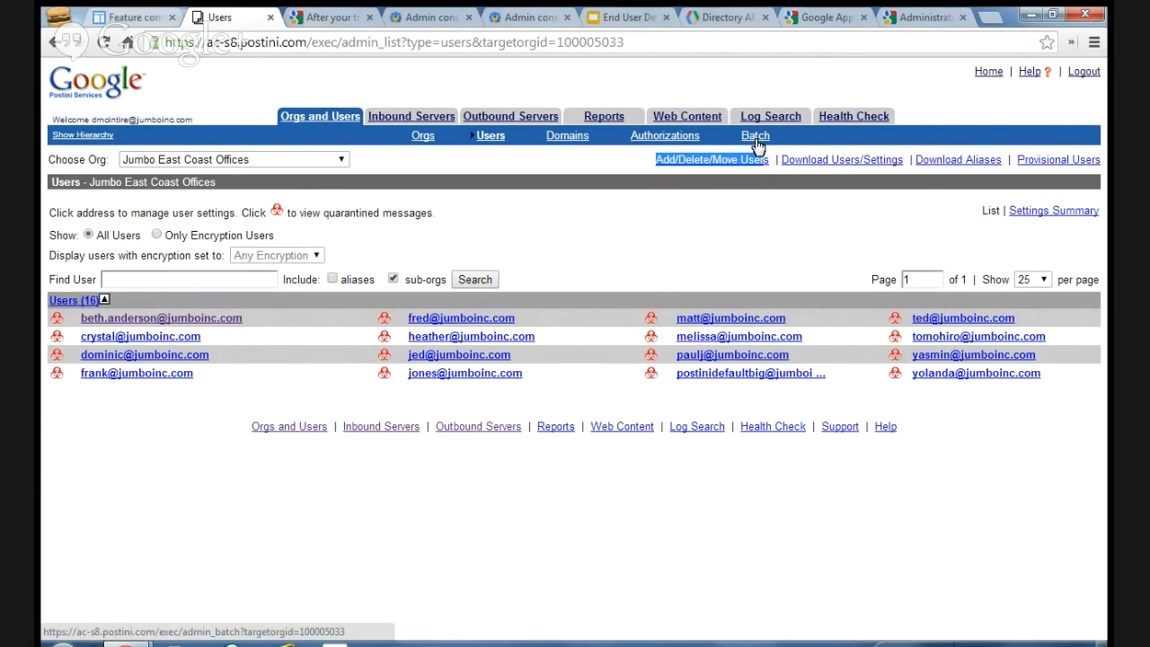
click(124, 319)
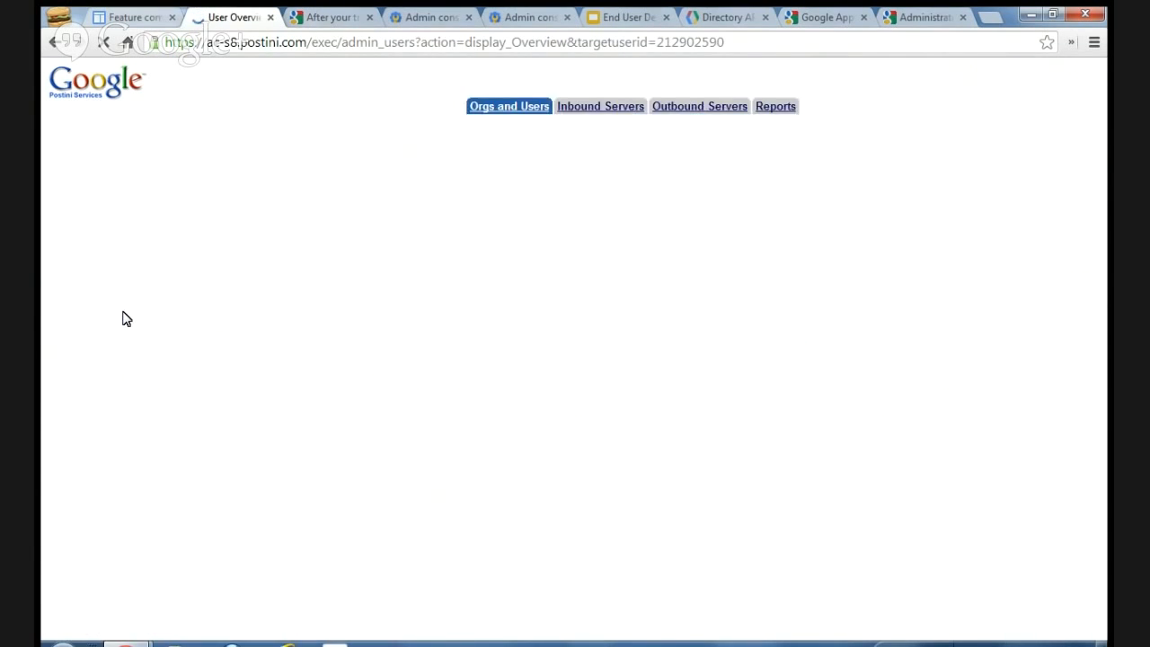
scroll(266, 436, down, 2)
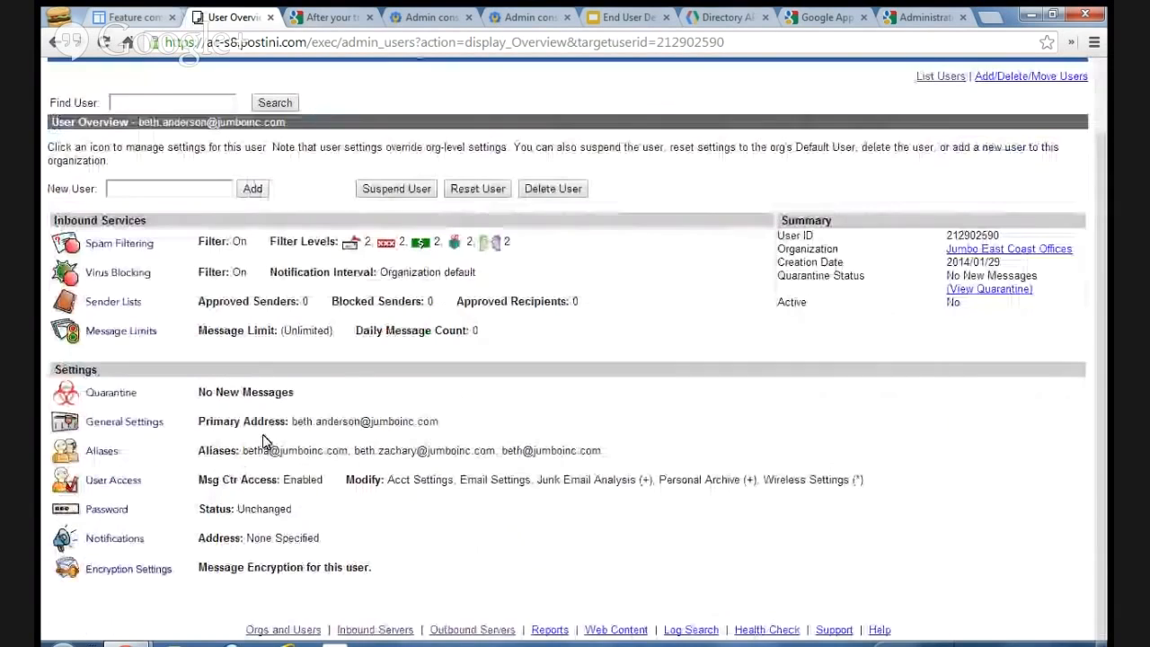
drag(293, 421, 449, 418)
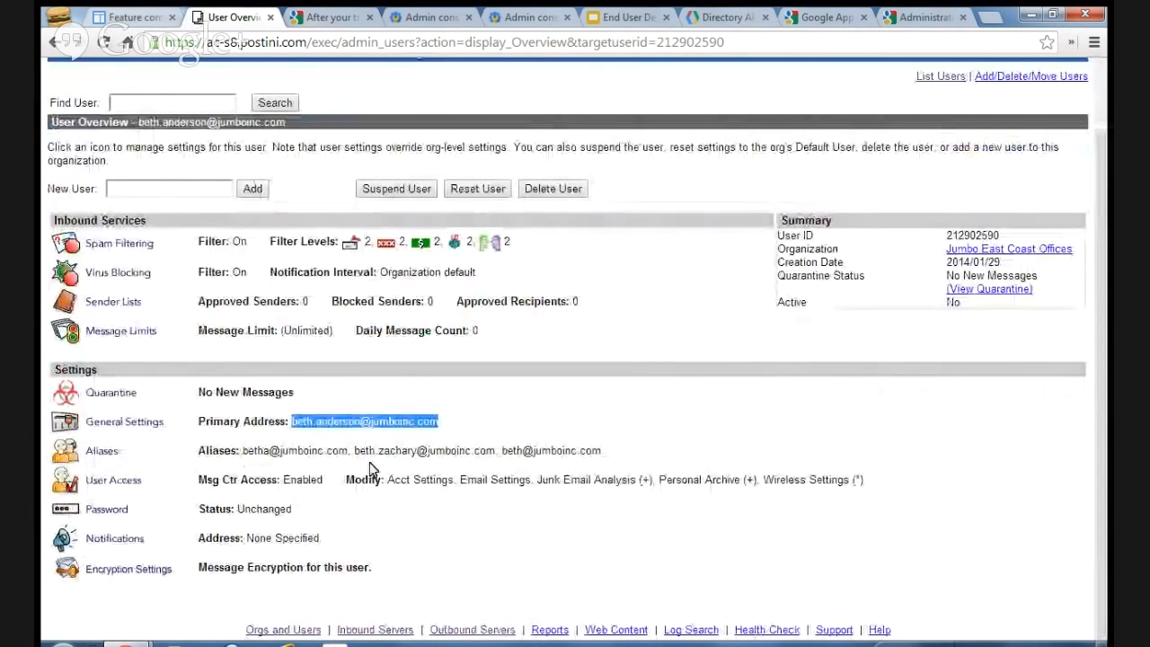
drag(244, 450, 609, 447)
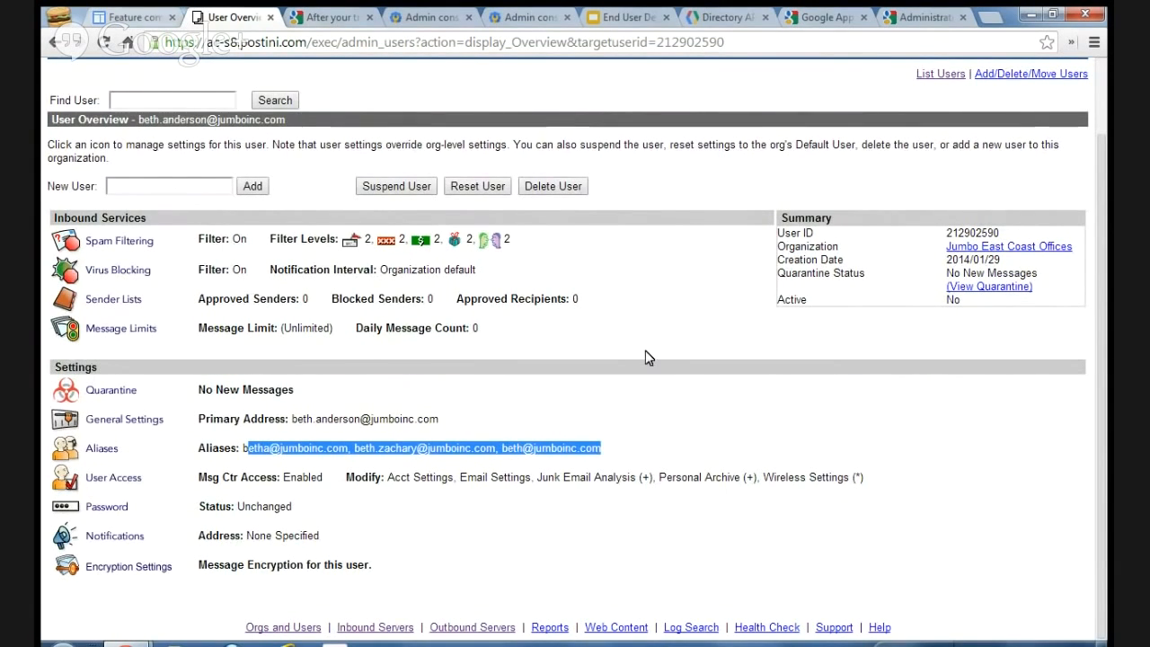
Step: View the domains list for the top-level Jumbo Inc Account organization
scroll(645, 350, up, 1)
click(568, 144)
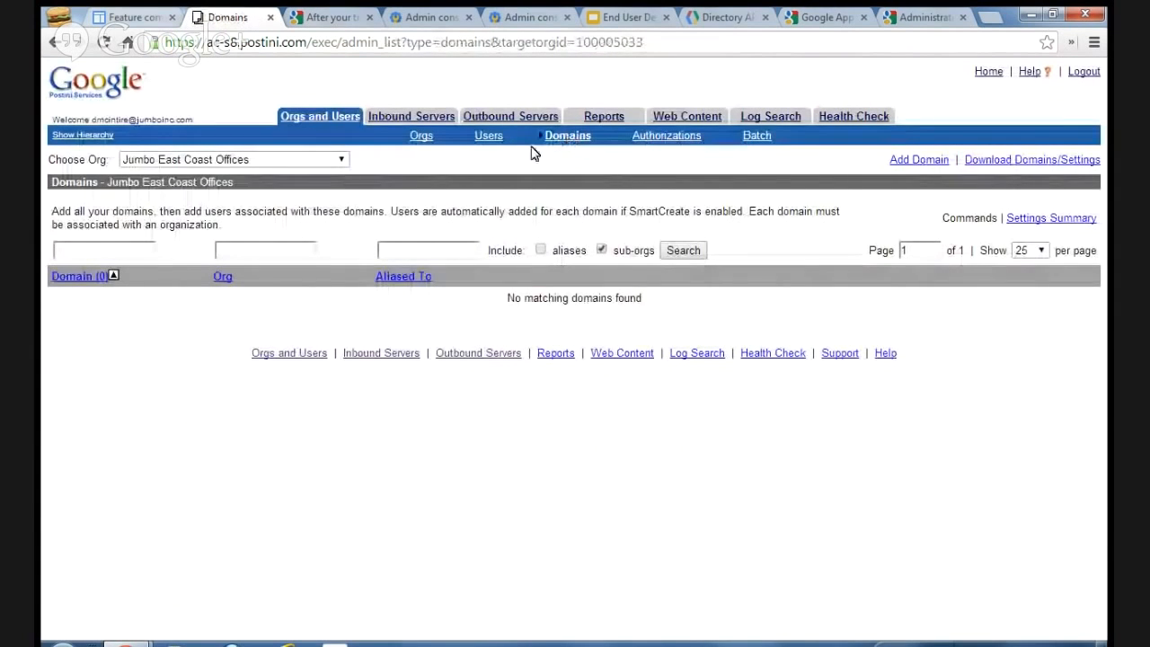
click(324, 158)
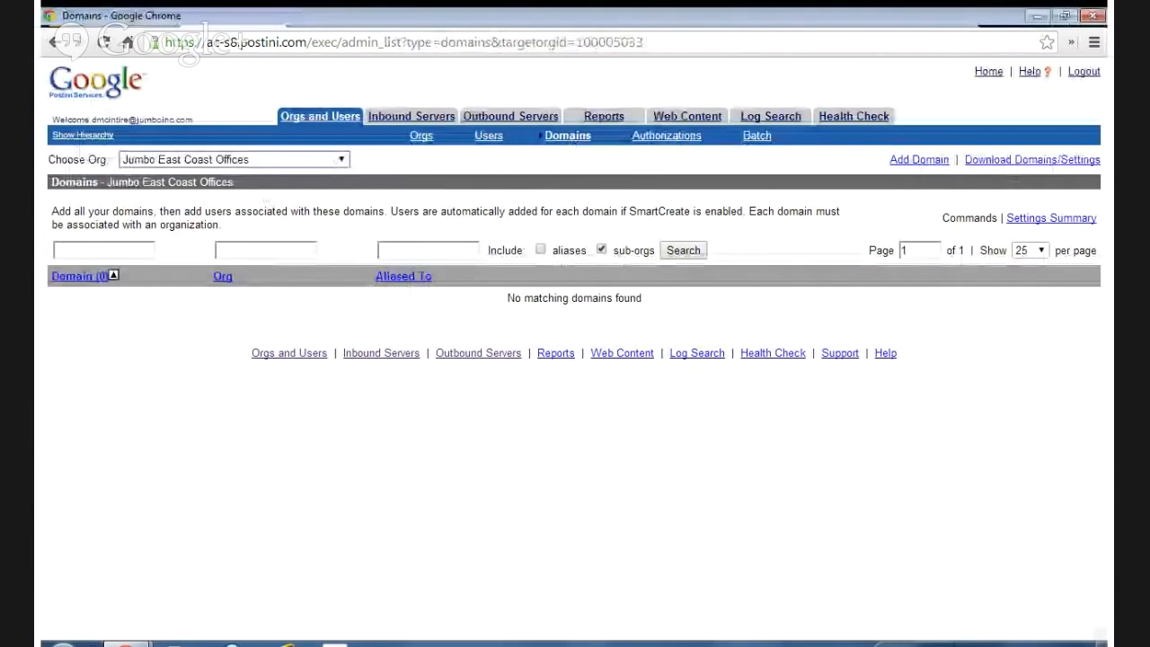
click(240, 193)
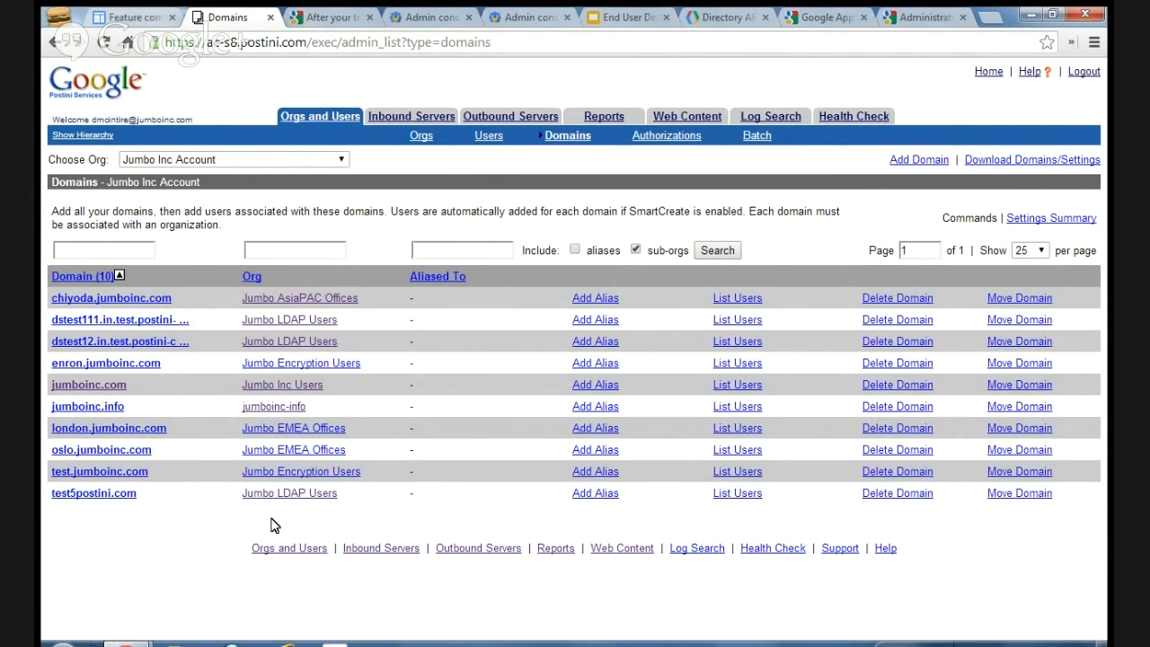
Step: List the authorization records for Jumbo Inc Account and review the first administrator's read and modify privileges
click(680, 144)
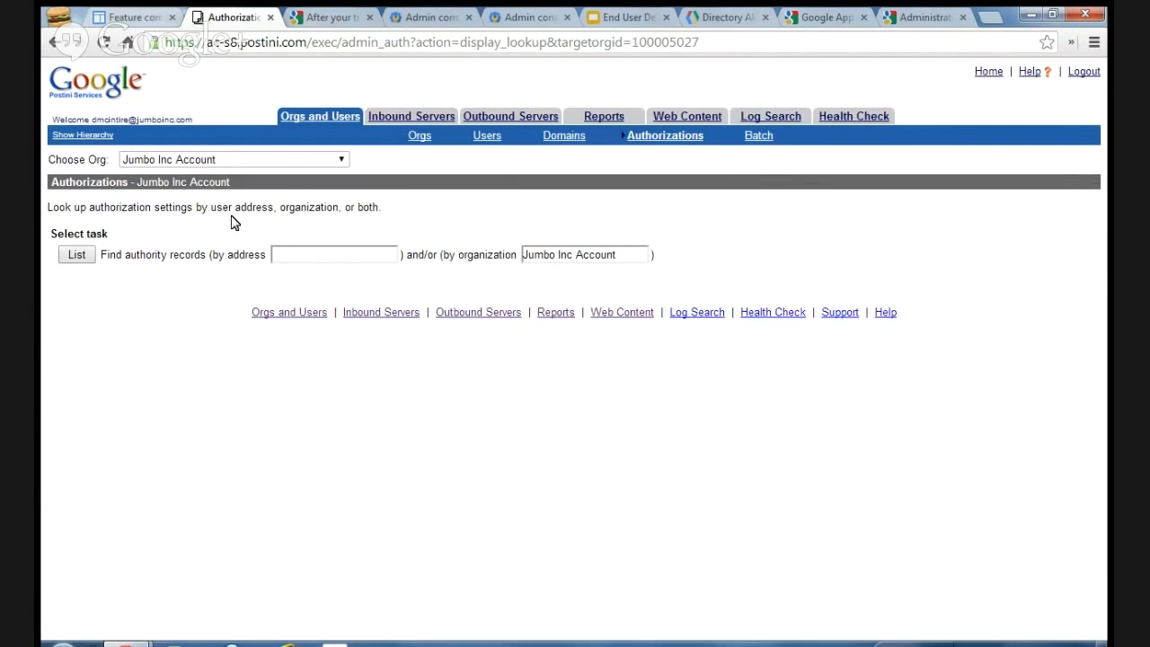
click(79, 256)
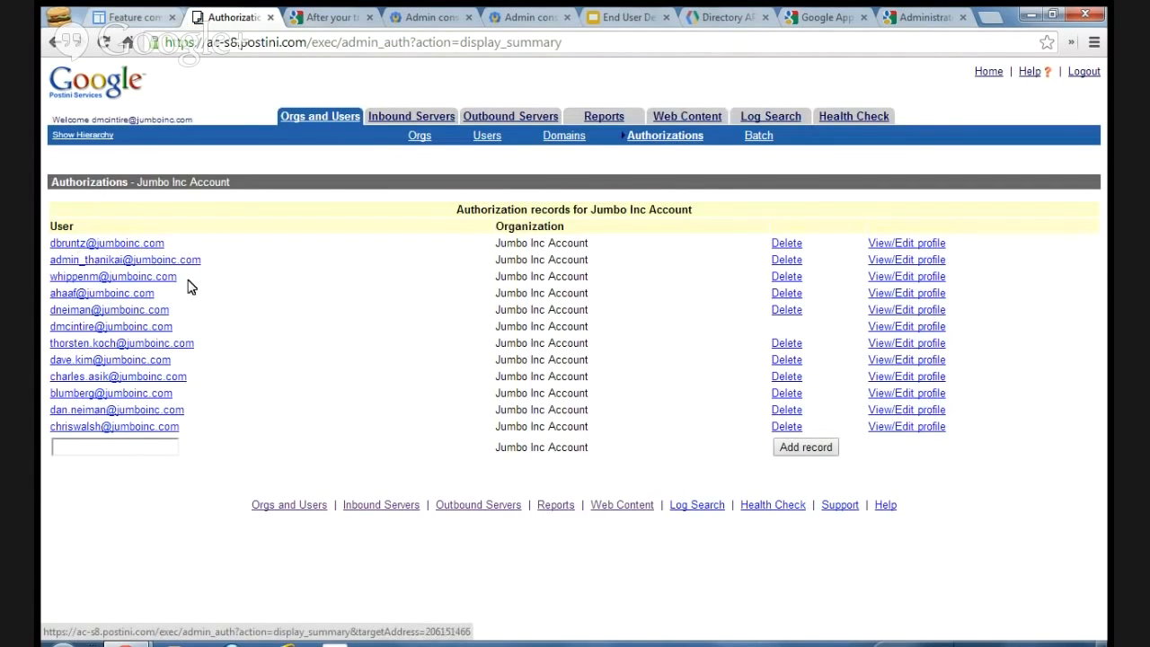
click(909, 247)
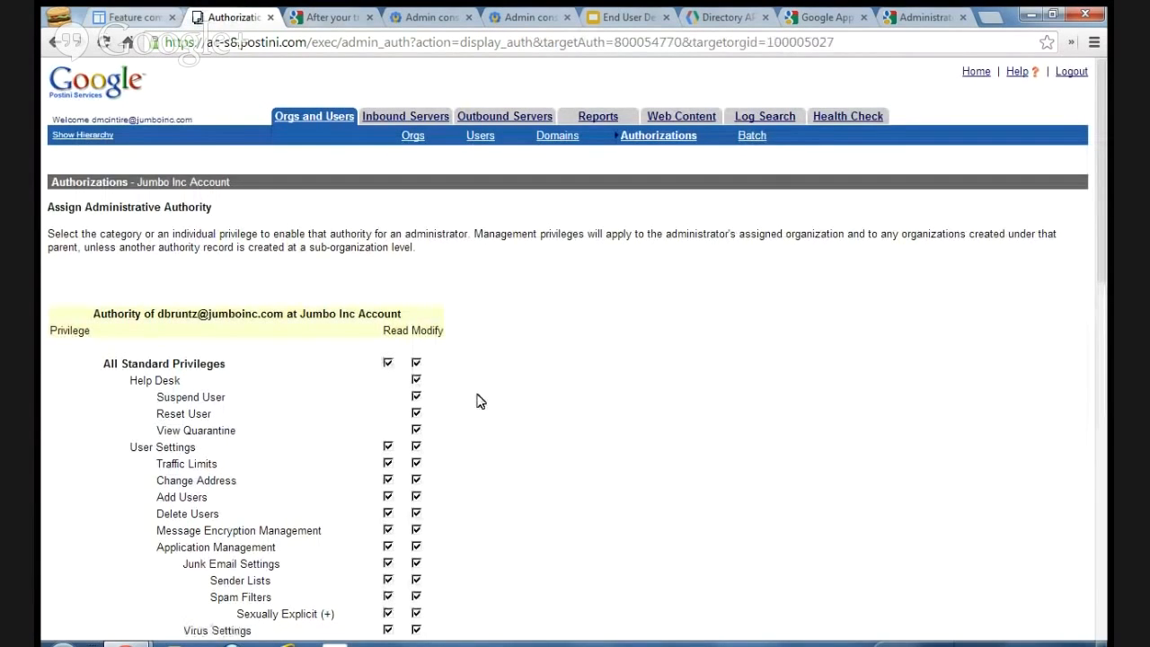
scroll(477, 401, down, 1)
scroll(477, 401, down, 1)
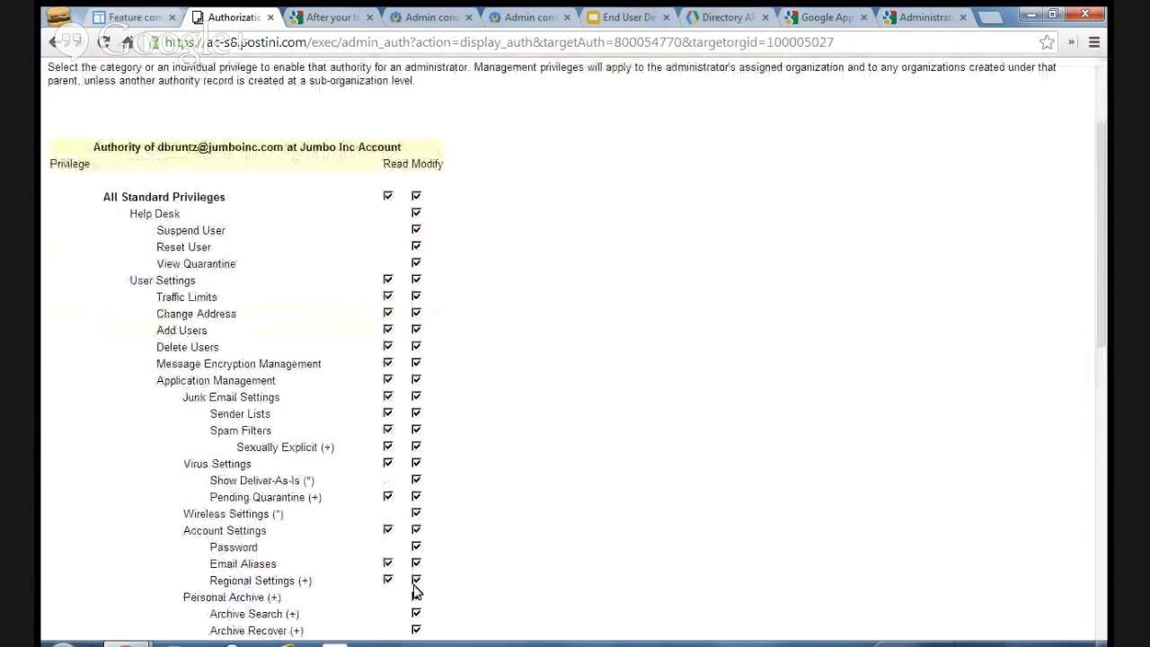
scroll(414, 591, up, 2)
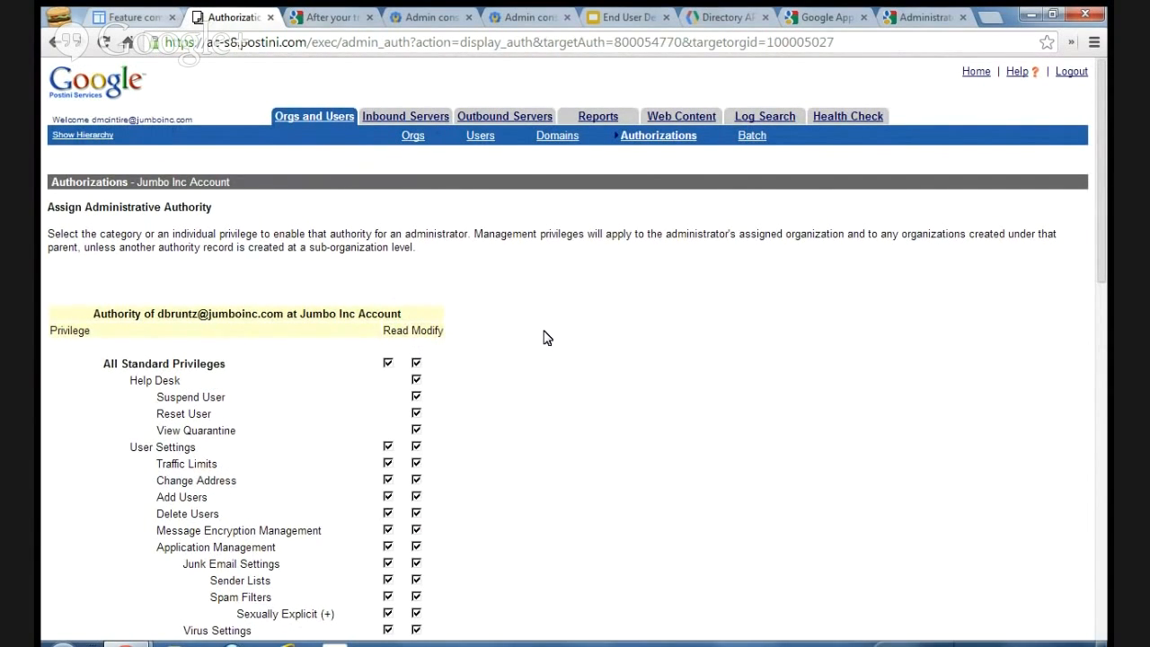
Step: View the inbound servers' Connection Manager for the Email Config for Jumboinc organization
click(393, 119)
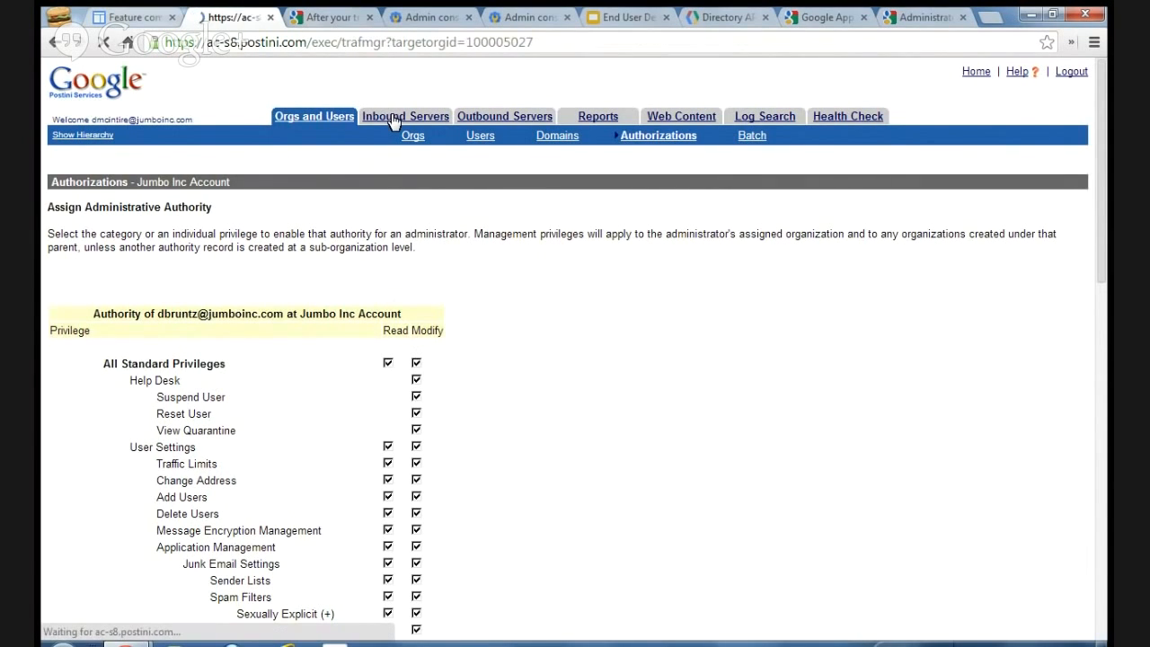
click(296, 135)
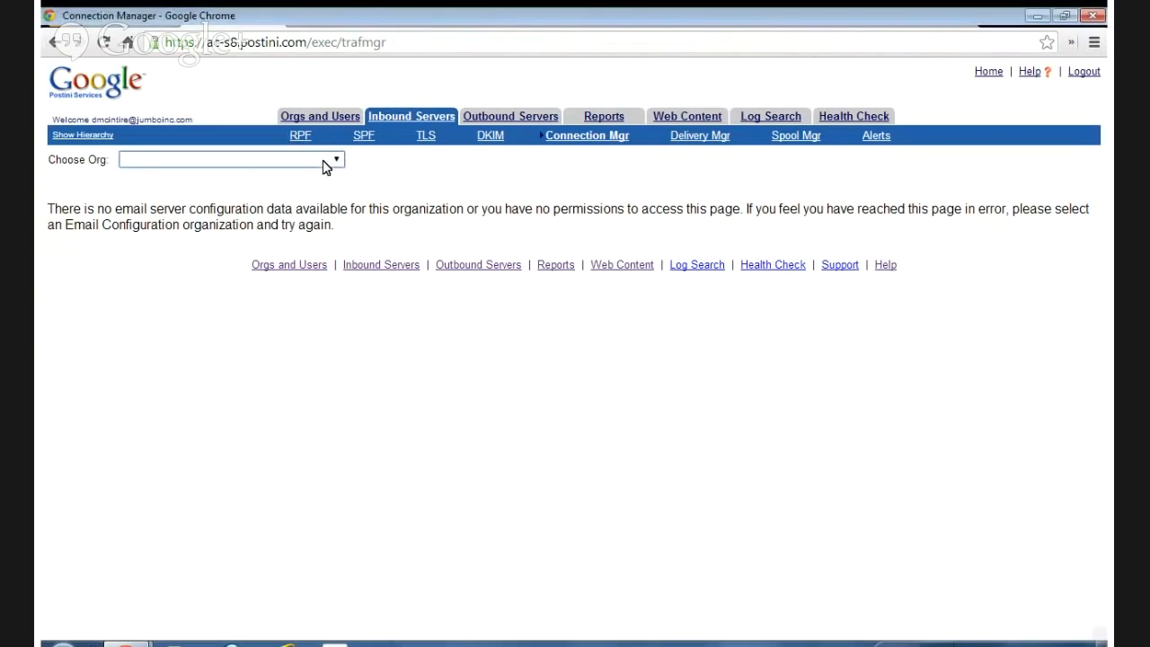
click(272, 223)
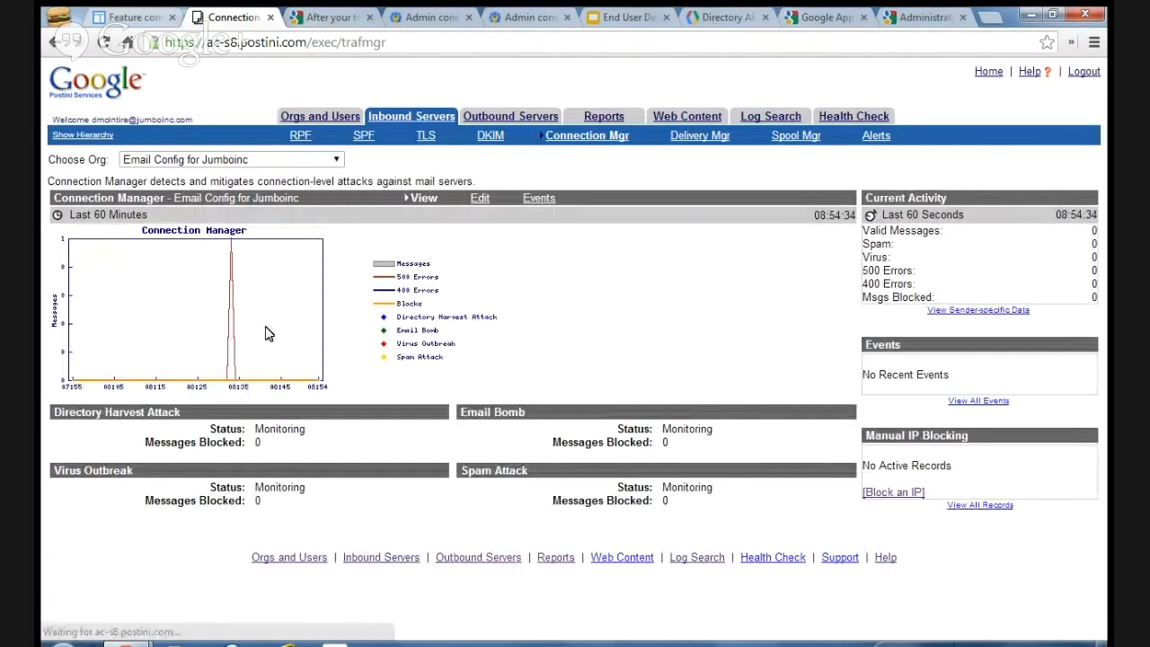
Step: Review the inbound RPF, SPF and TLS settings, including the IP Lock column of the sender-specific security table
click(300, 135)
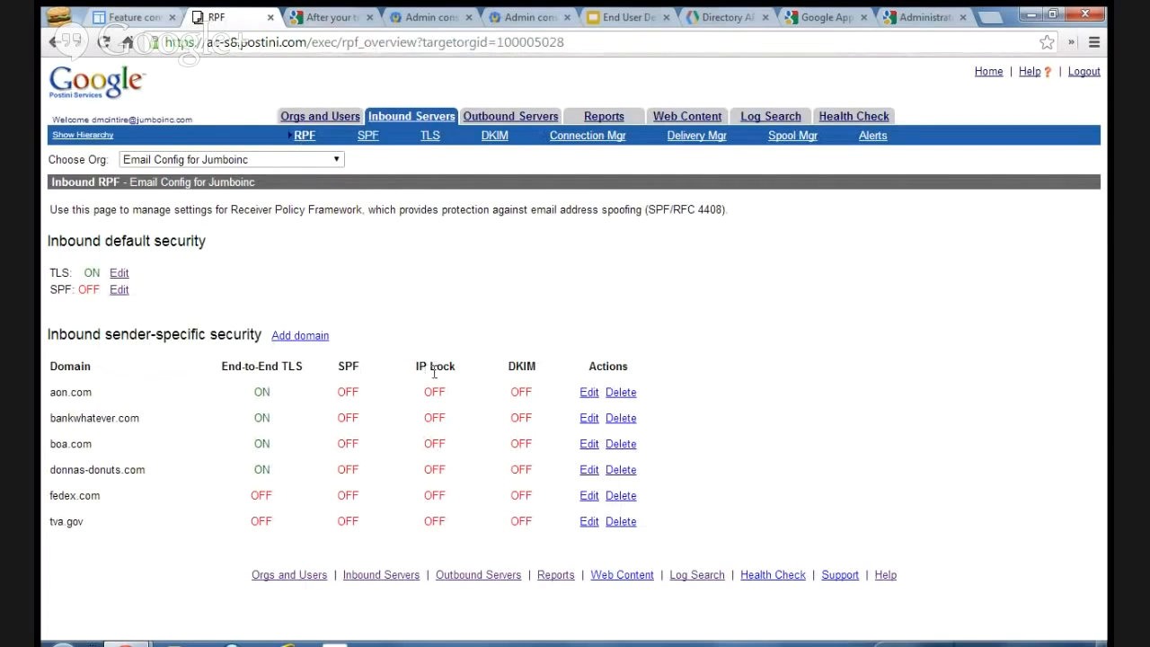
drag(415, 365, 469, 369)
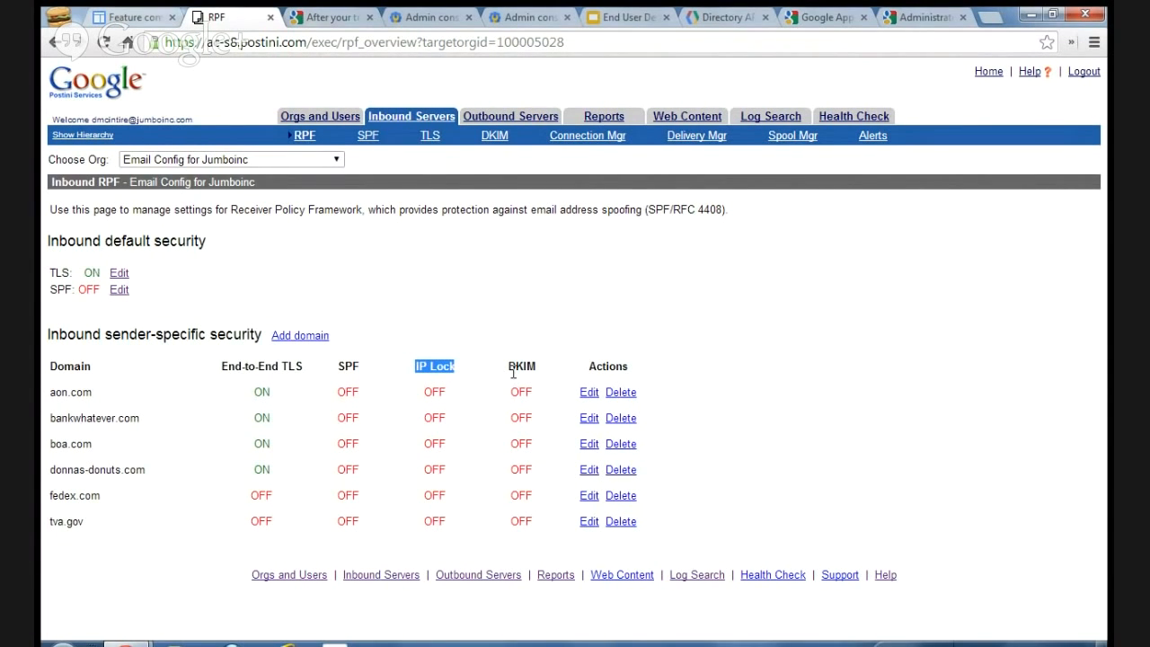
click(372, 138)
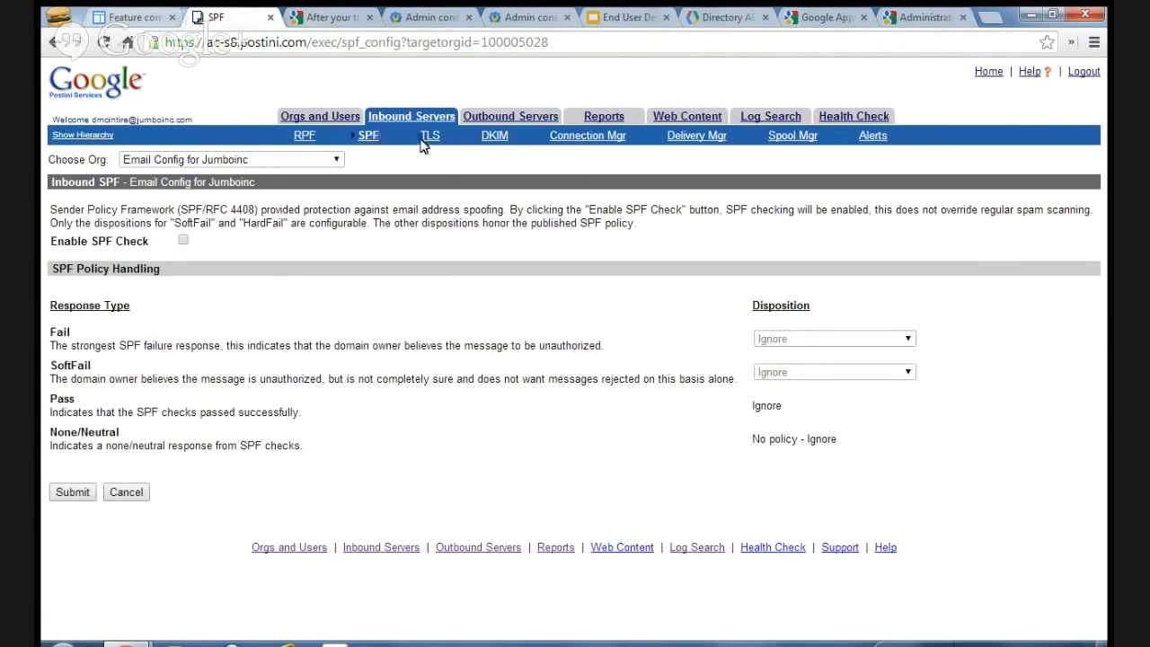
click(427, 140)
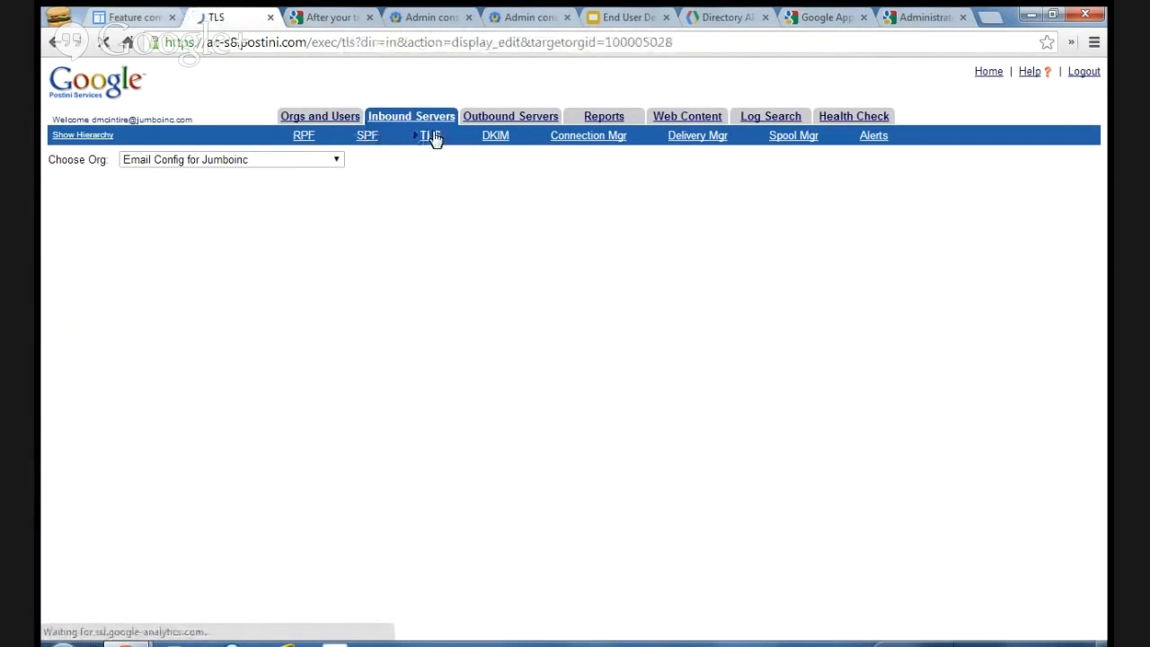
Step: Look through the inbound Connection Manager, Delivery Manager and Spool Manager pages
click(578, 139)
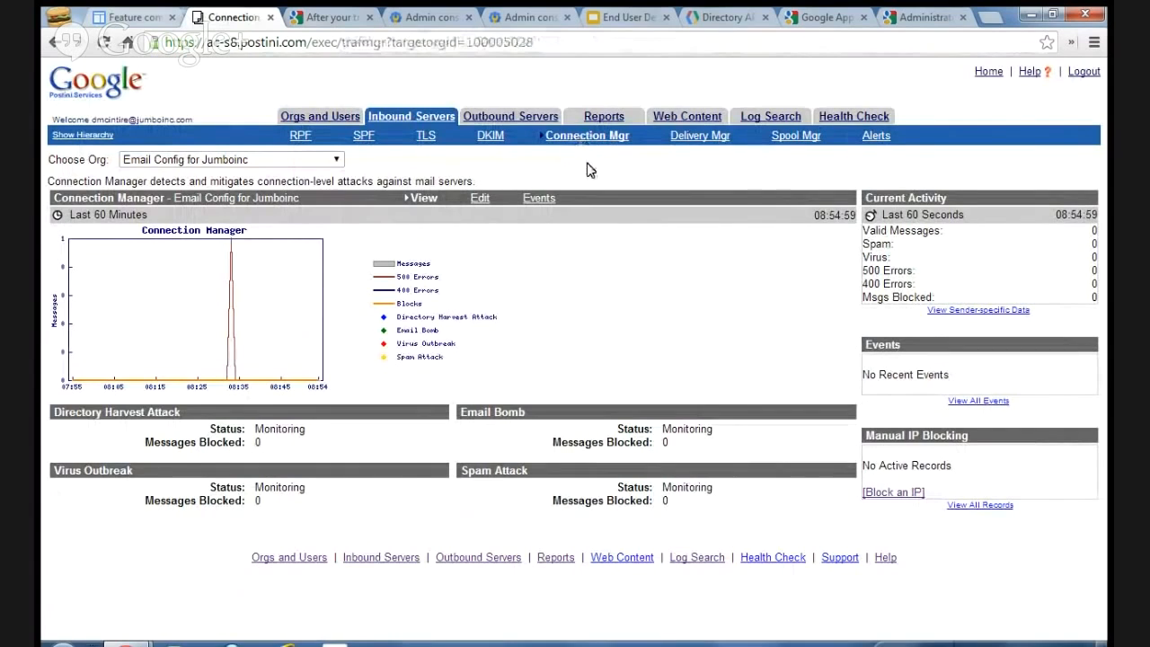
click(706, 140)
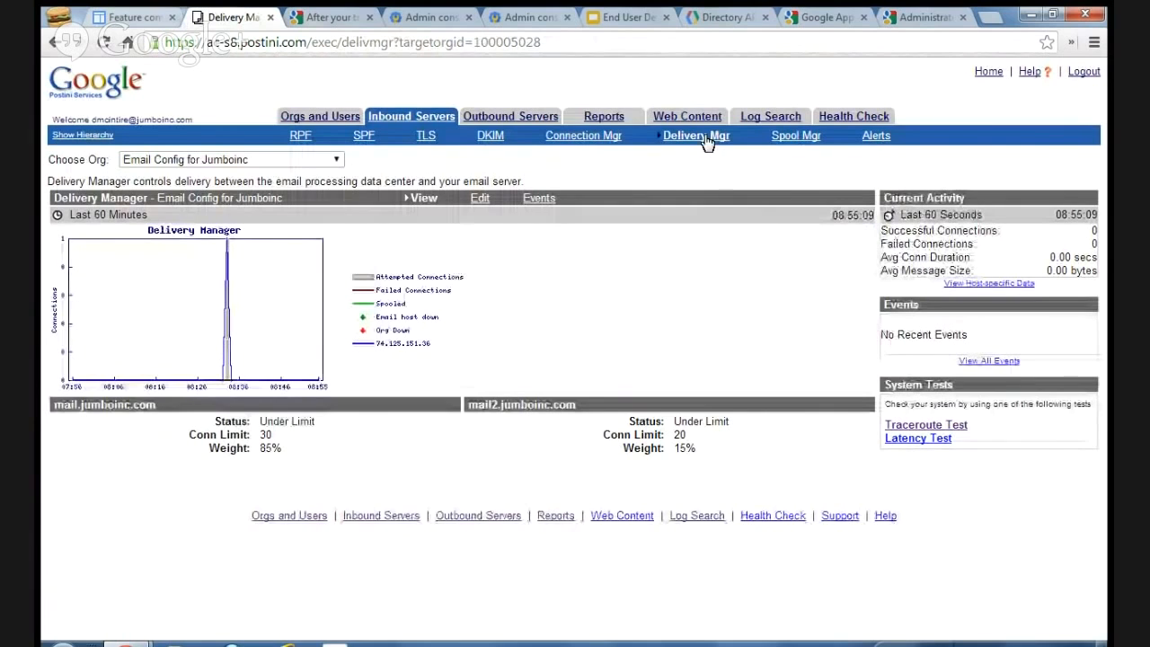
click(796, 137)
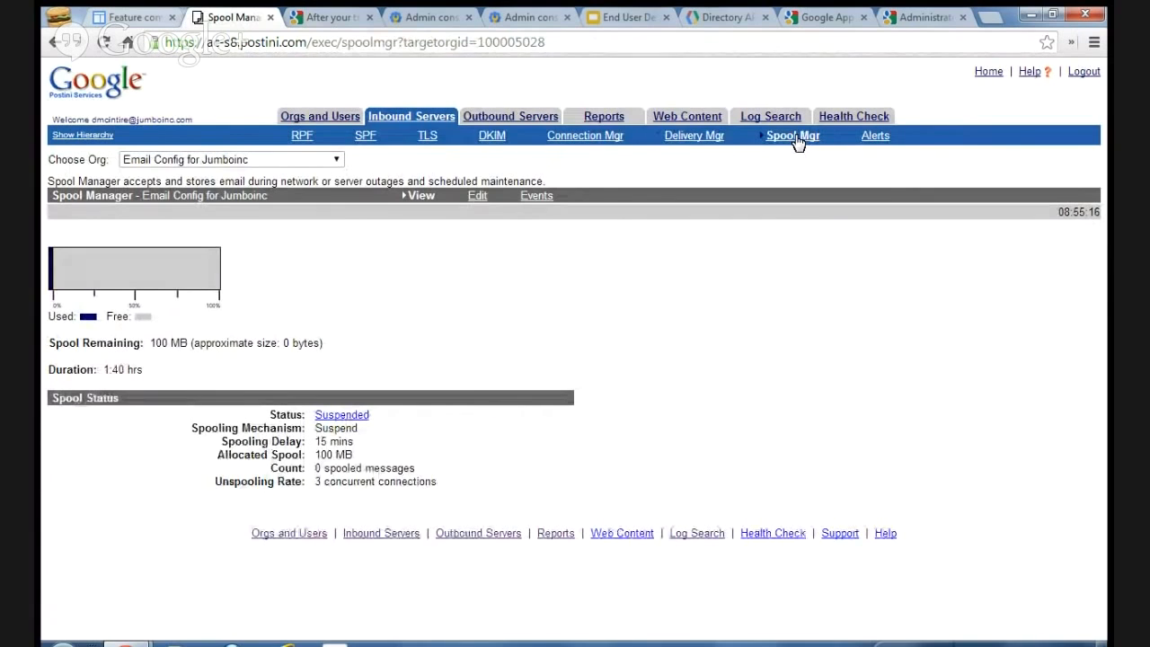
Step: View the outbound servers overview and examine the IP range and reinjection hosts of the outbound mail server
click(498, 118)
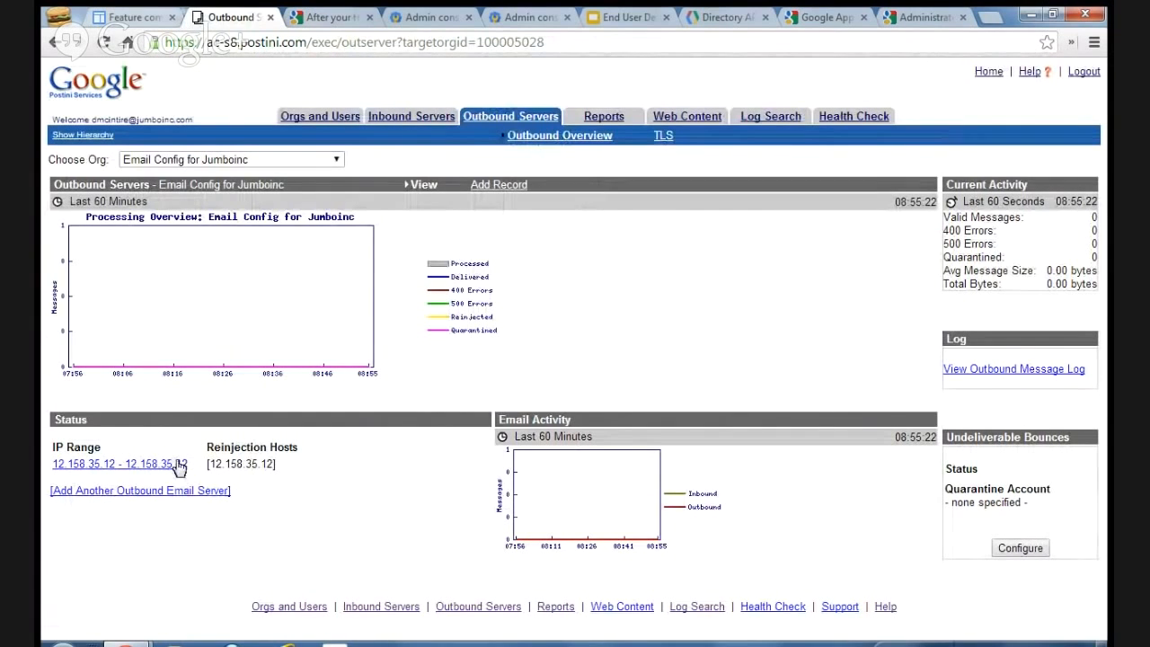
drag(188, 465, 51, 463)
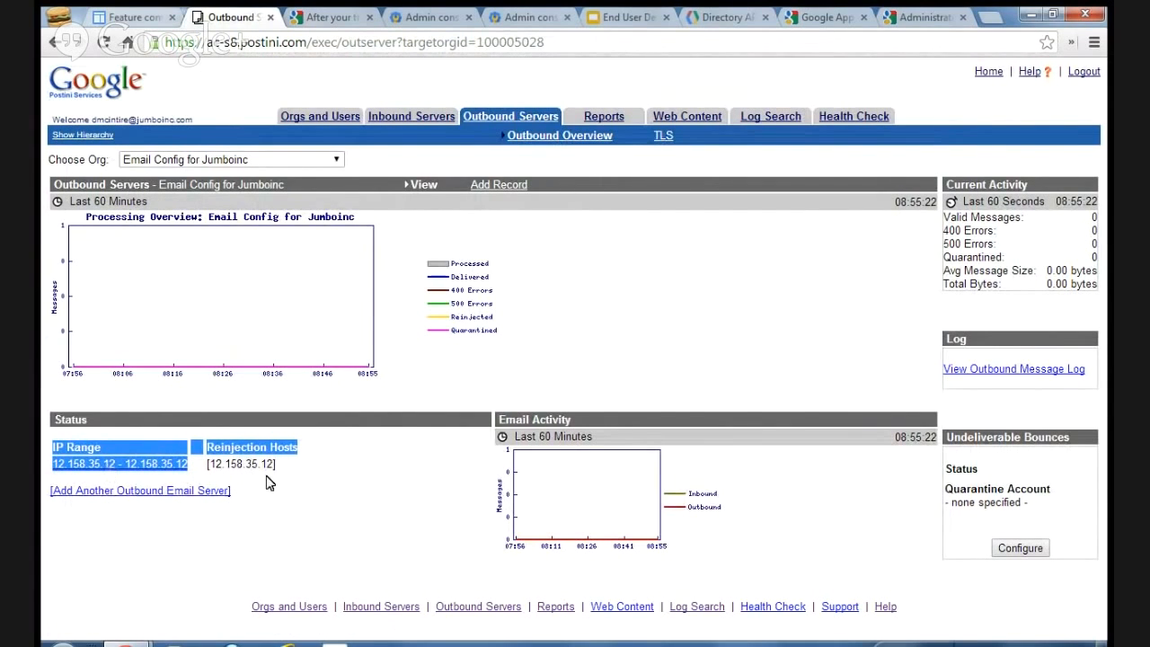
drag(275, 467, 209, 469)
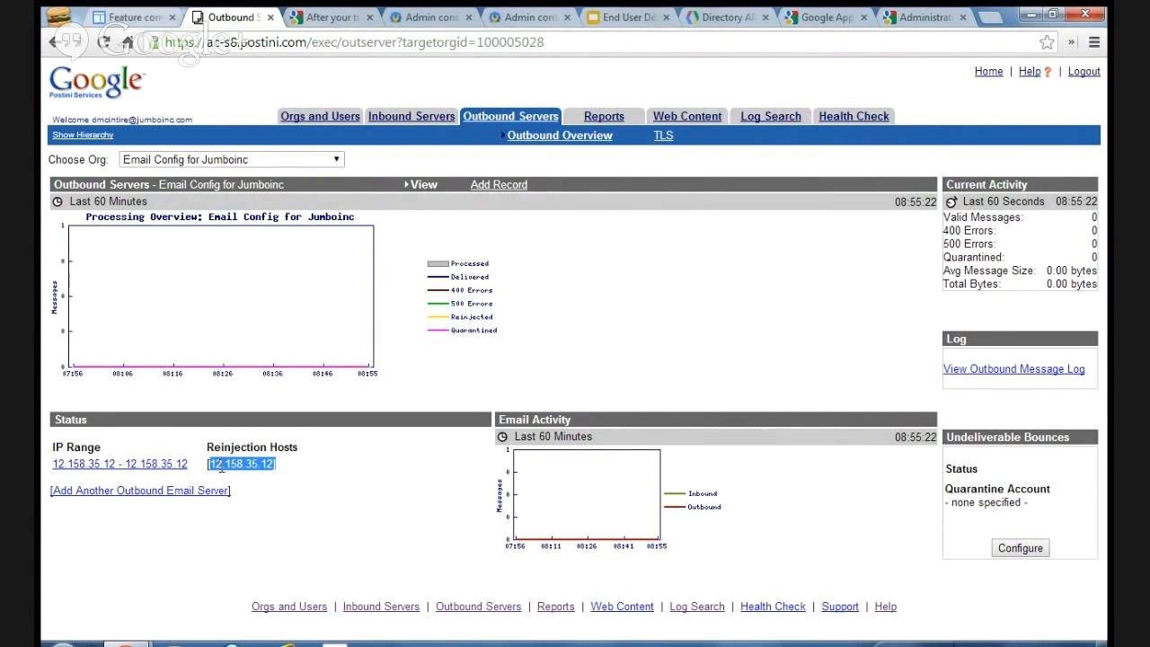
Step: View the detailed reports list and the Log Search form for Email Config for Jumboinc
click(599, 121)
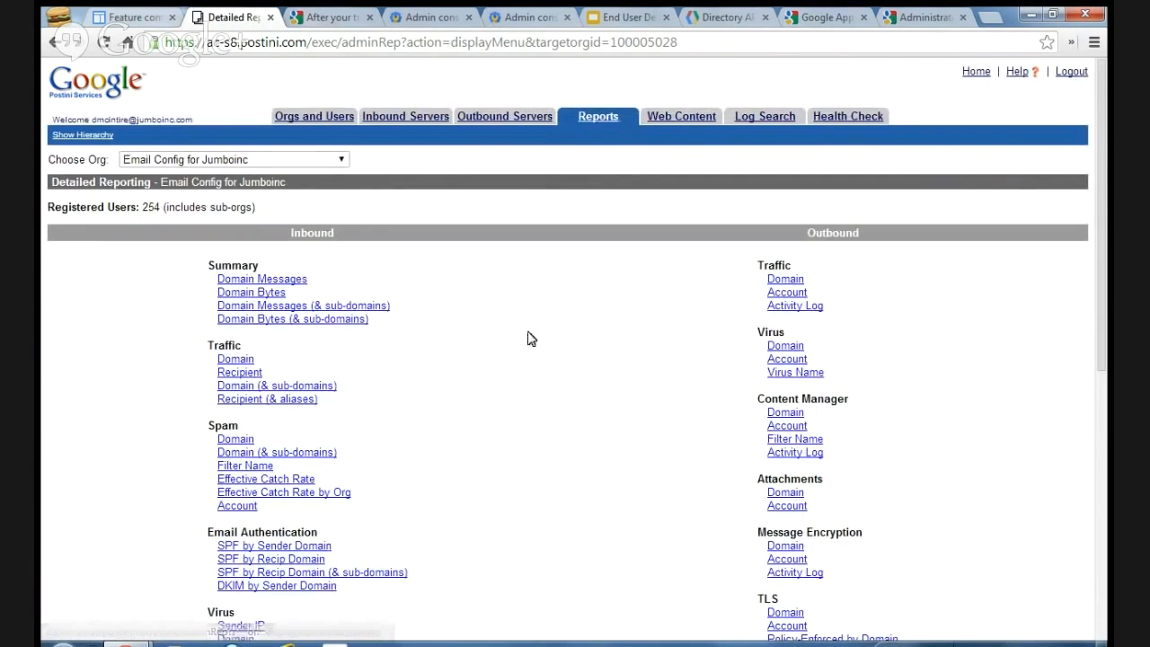
click(782, 119)
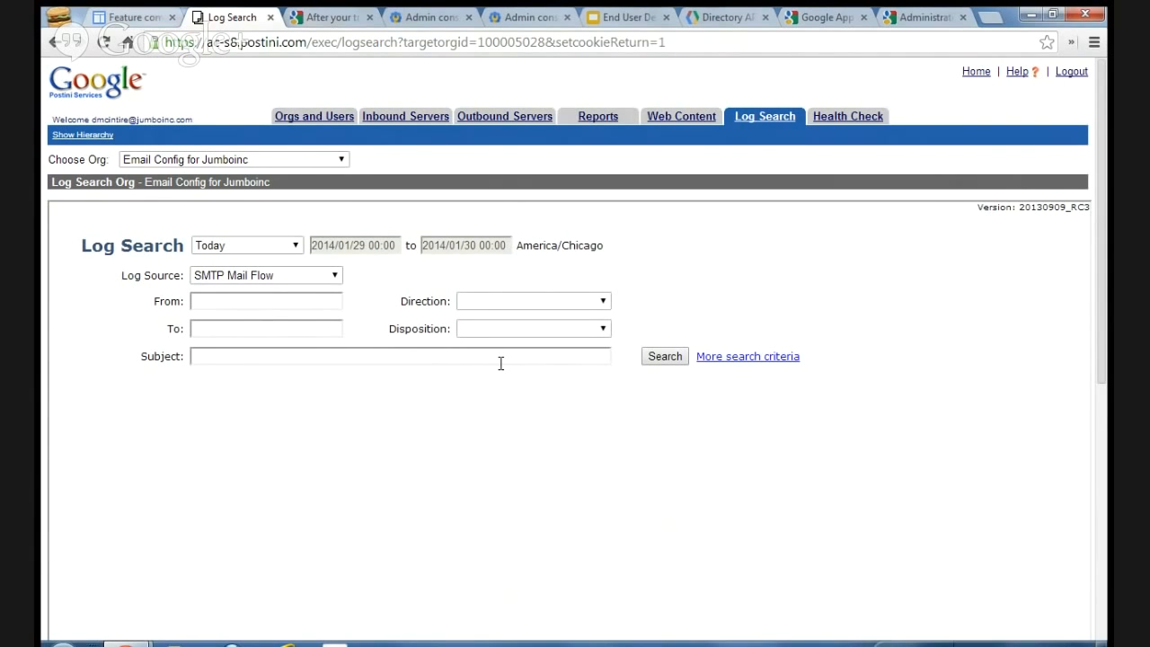
Step: Open the Google Apps mail flow diagrams article and examine the inbound mail flow diagram
click(338, 20)
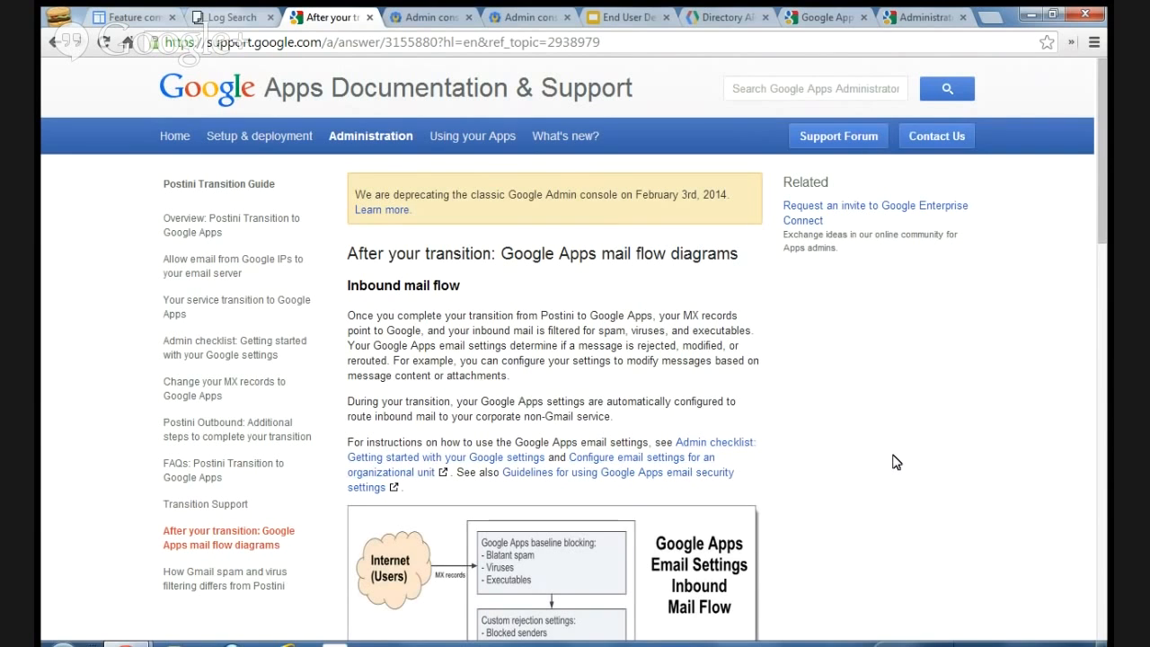
scroll(895, 461, down, 3)
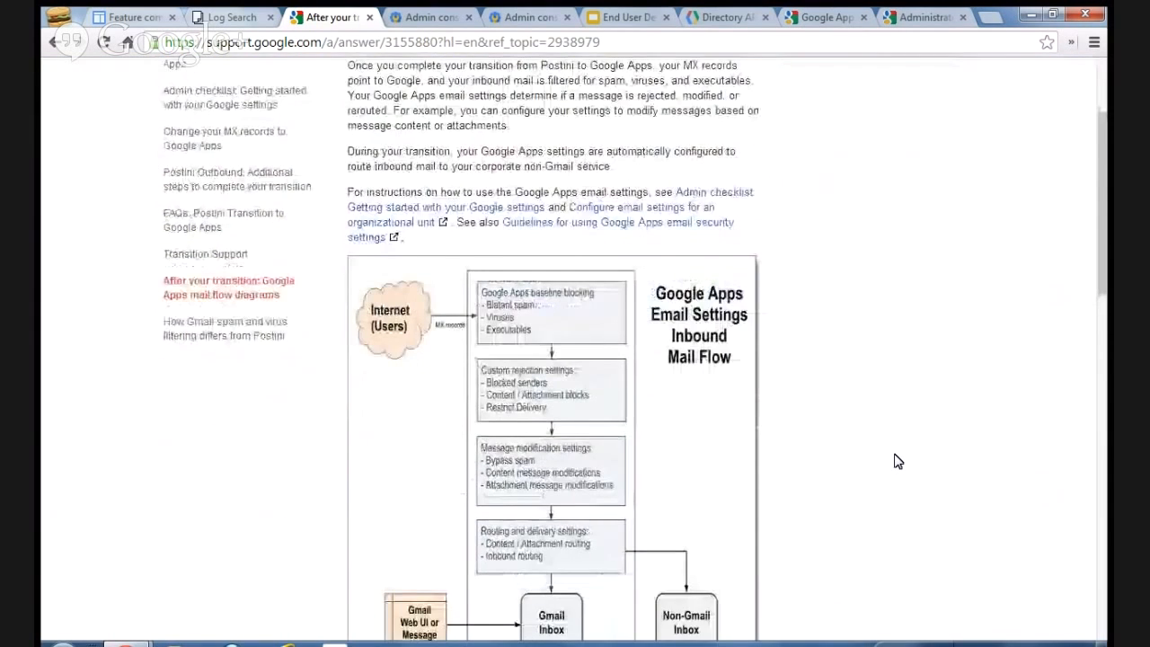
scroll(896, 462, down, 2)
scroll(899, 460, up, 1)
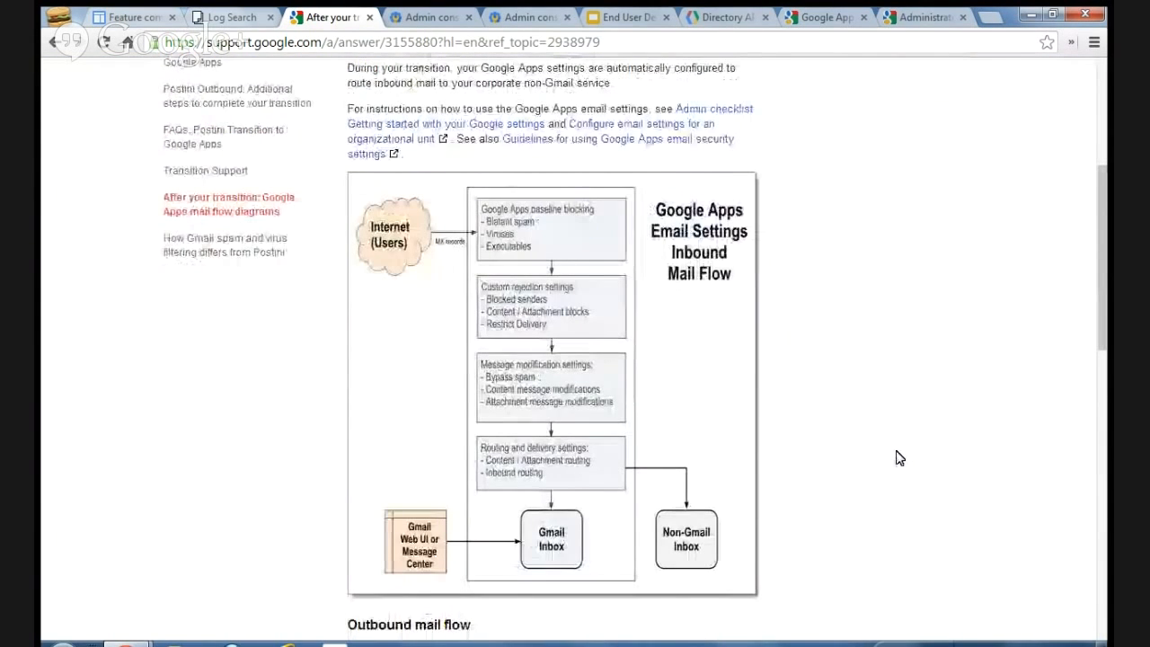
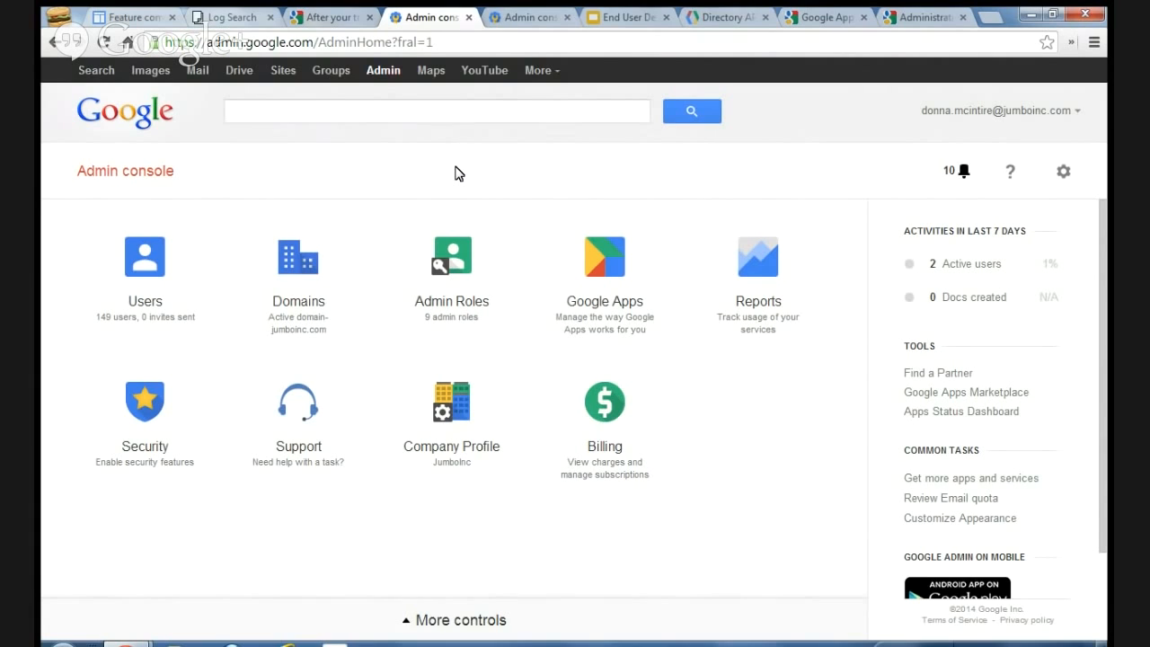
Step: Show and hide the additional controls on the Admin console dashboard, and try moving the Company Profile and Domains icons
click(463, 622)
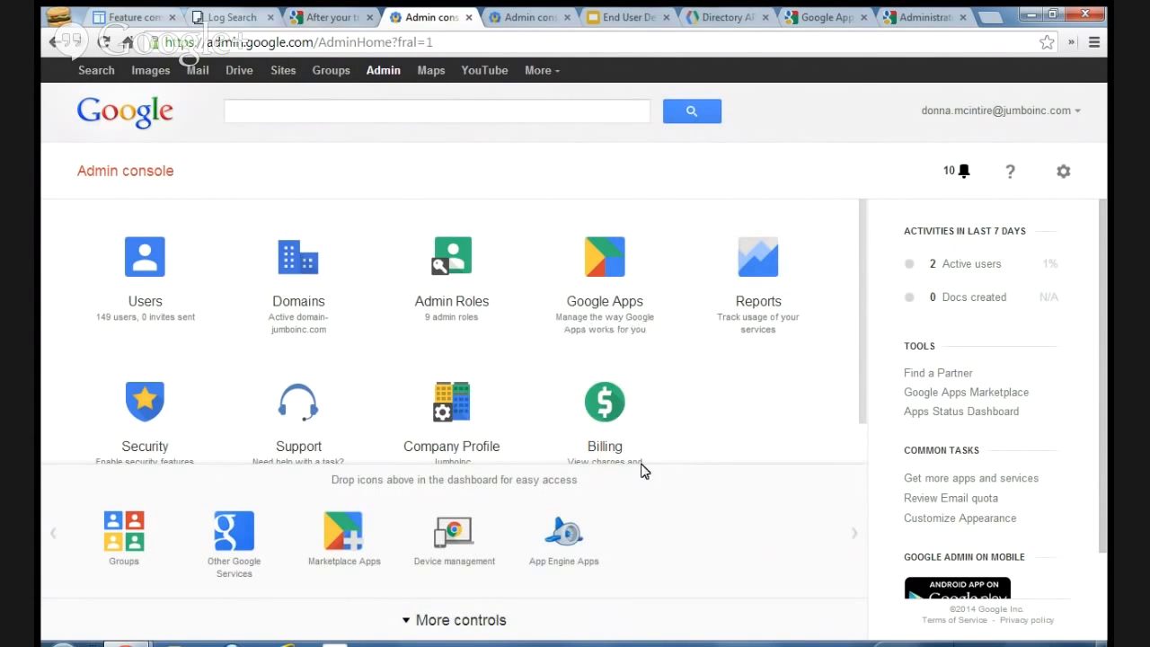
click(471, 629)
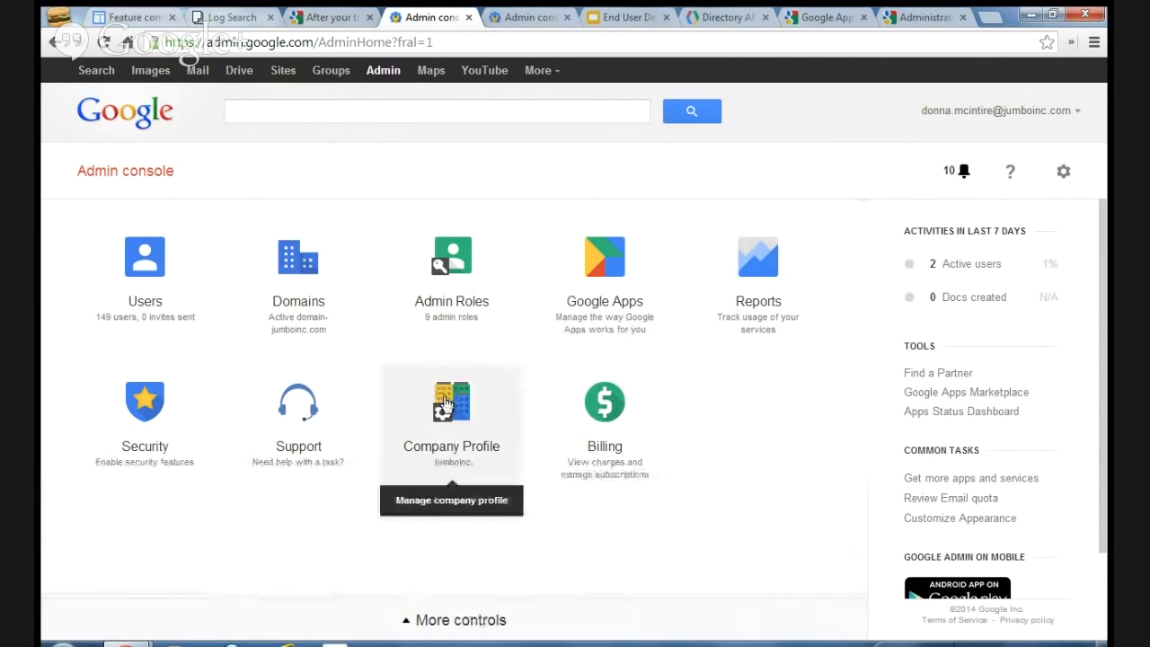
drag(439, 434, 435, 619)
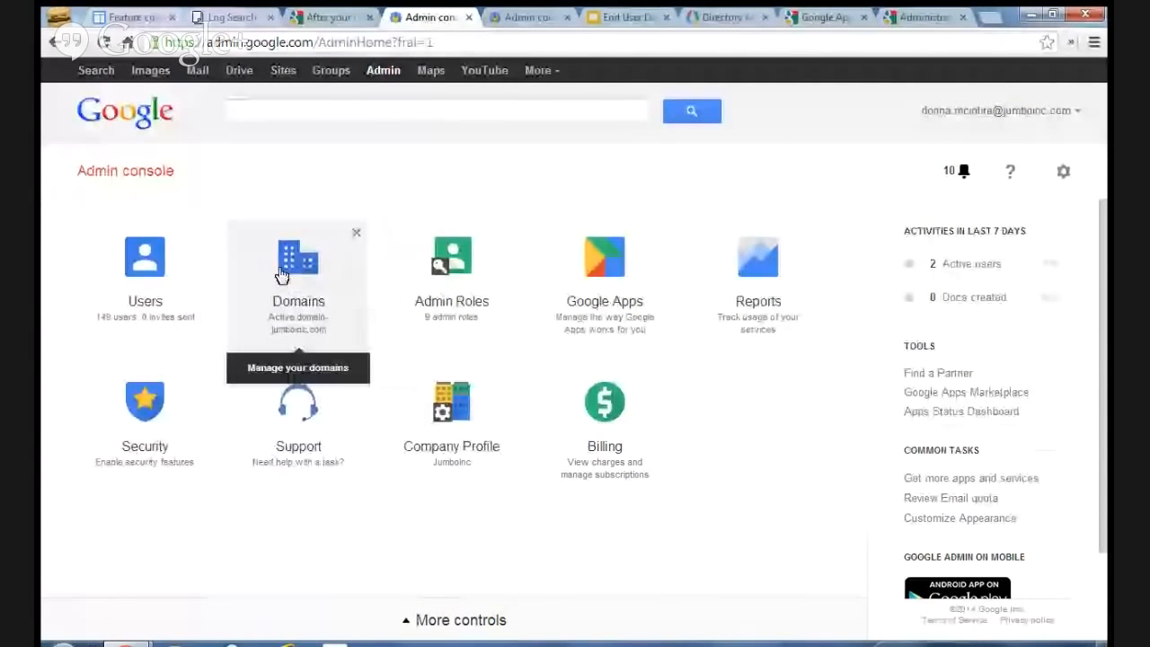
drag(282, 275, 524, 257)
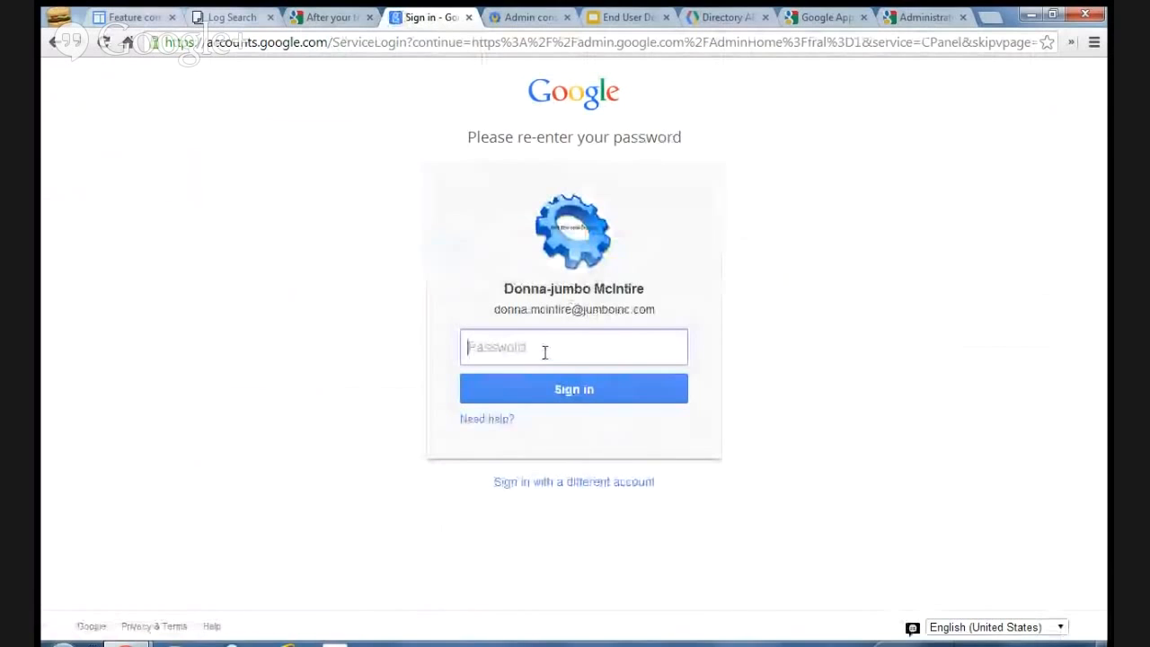
Step: Re-enter the administrator account password and sign in to the Admin console
text(•)
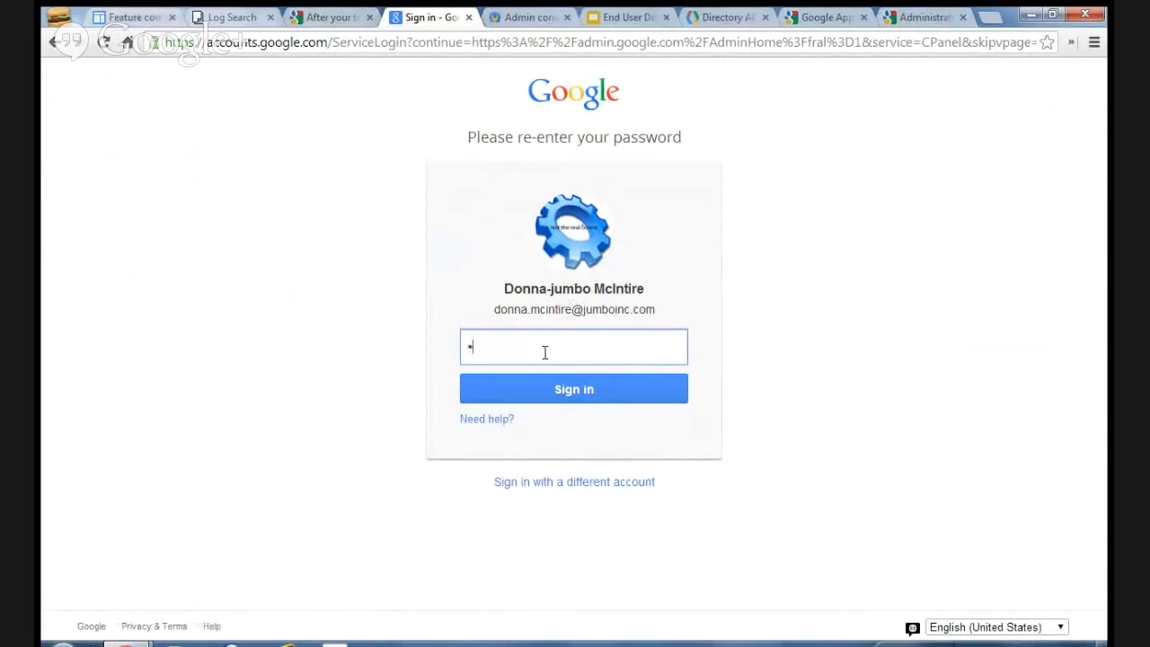
text(•••••••)
key(Return)
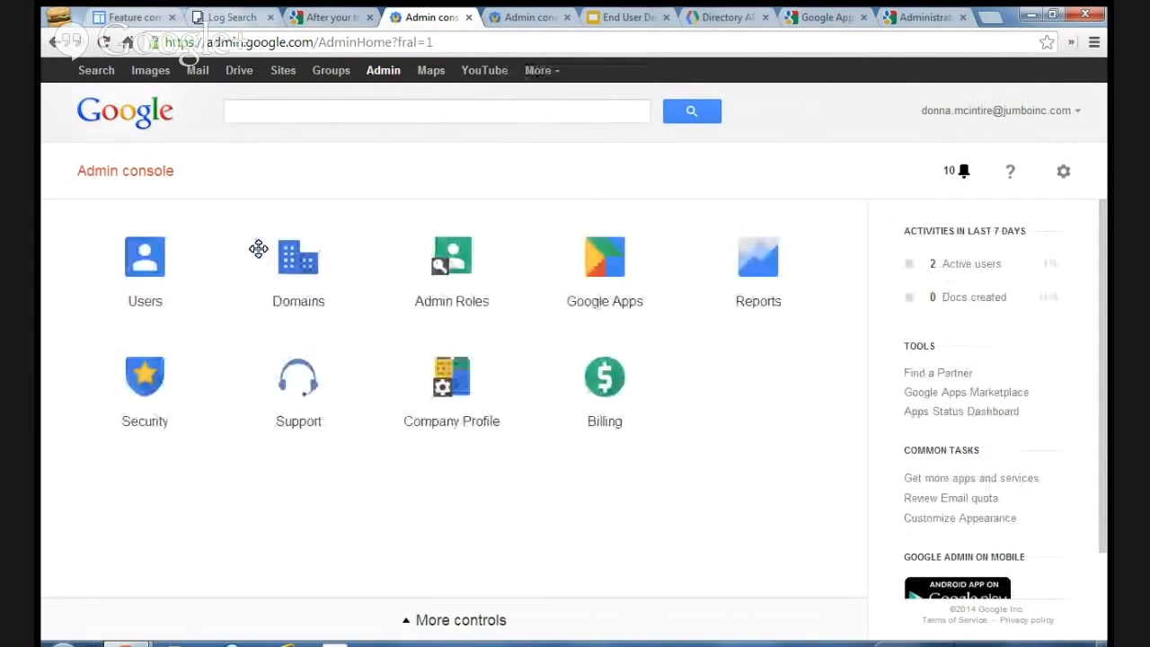
Step: Open the Users list and browse the sub-organizations under Google Apps Users and Jumbo Inc Users
click(136, 259)
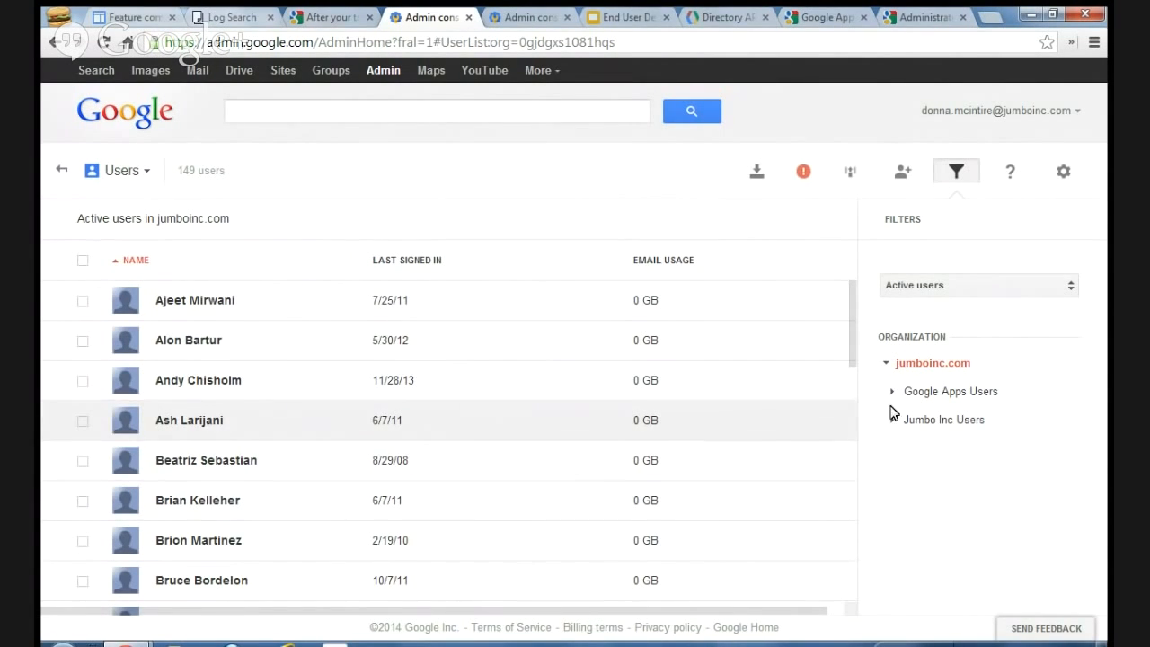
mouse_move(929, 396)
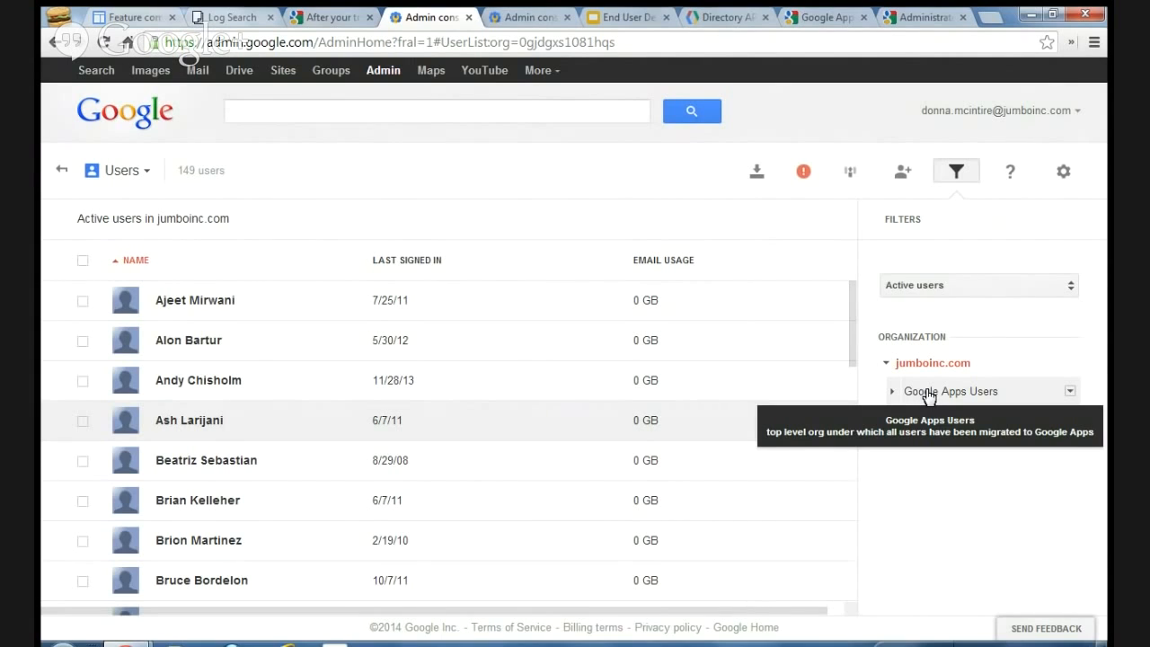
click(892, 392)
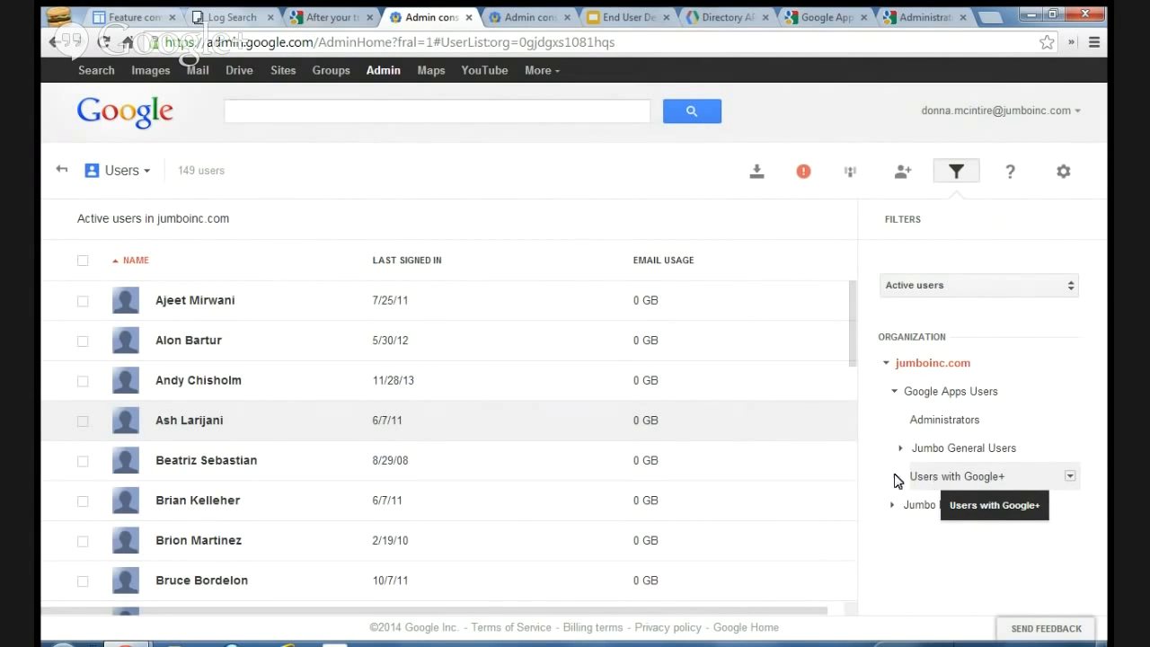
click(893, 508)
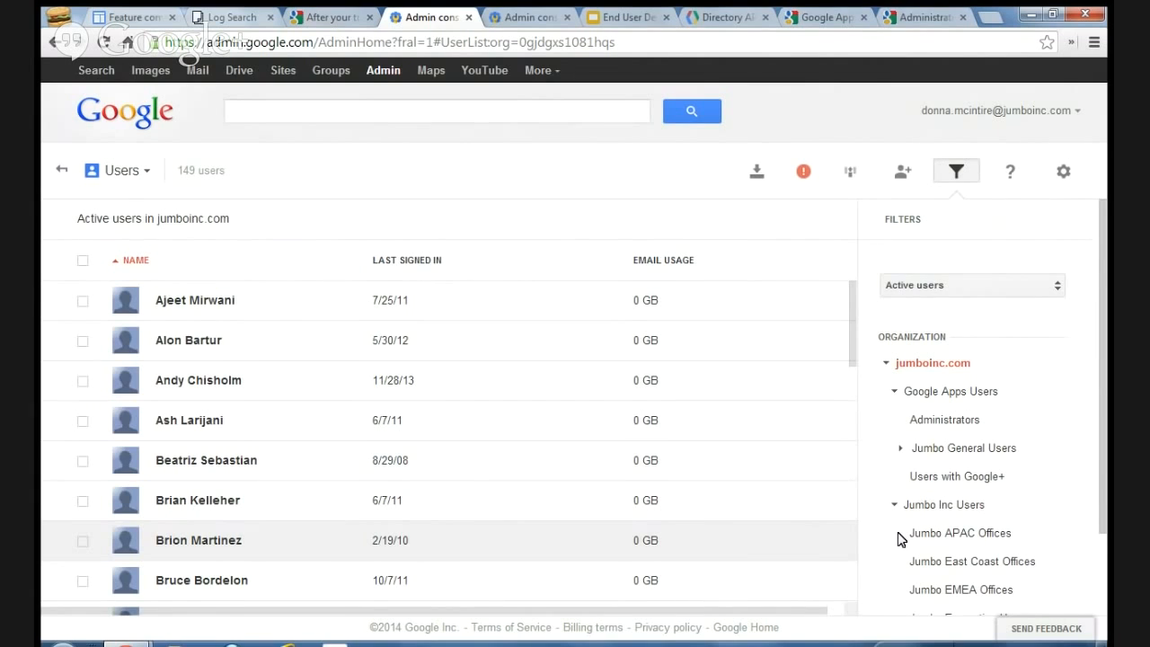
scroll(901, 537, down, 1)
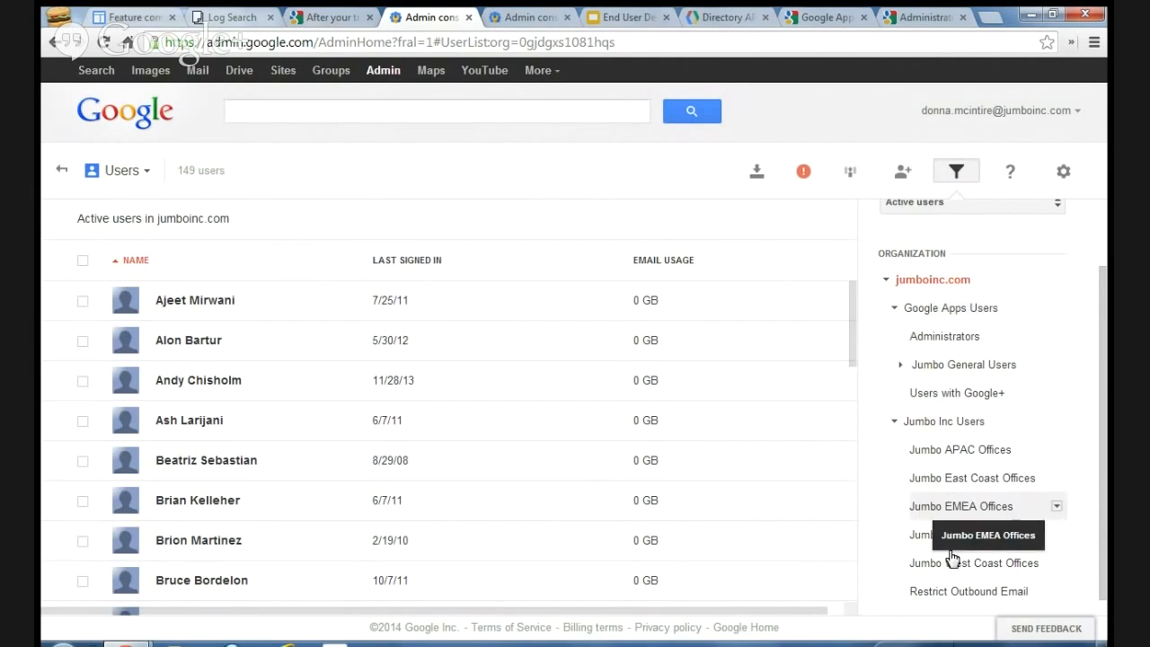
click(898, 421)
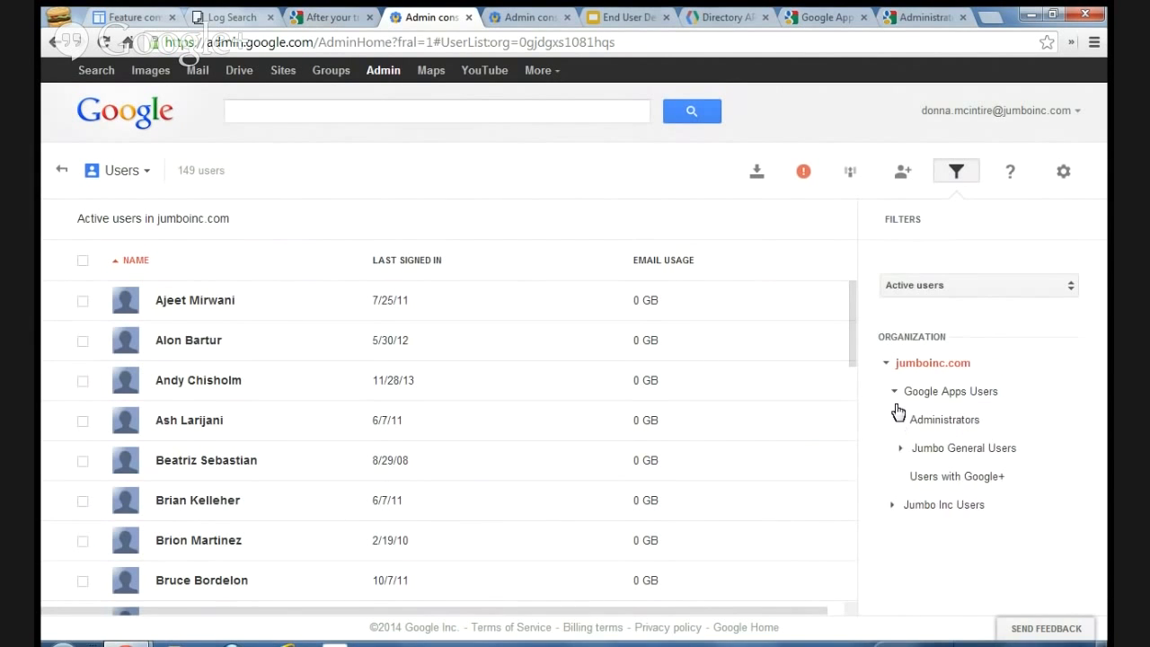
click(895, 393)
click(899, 422)
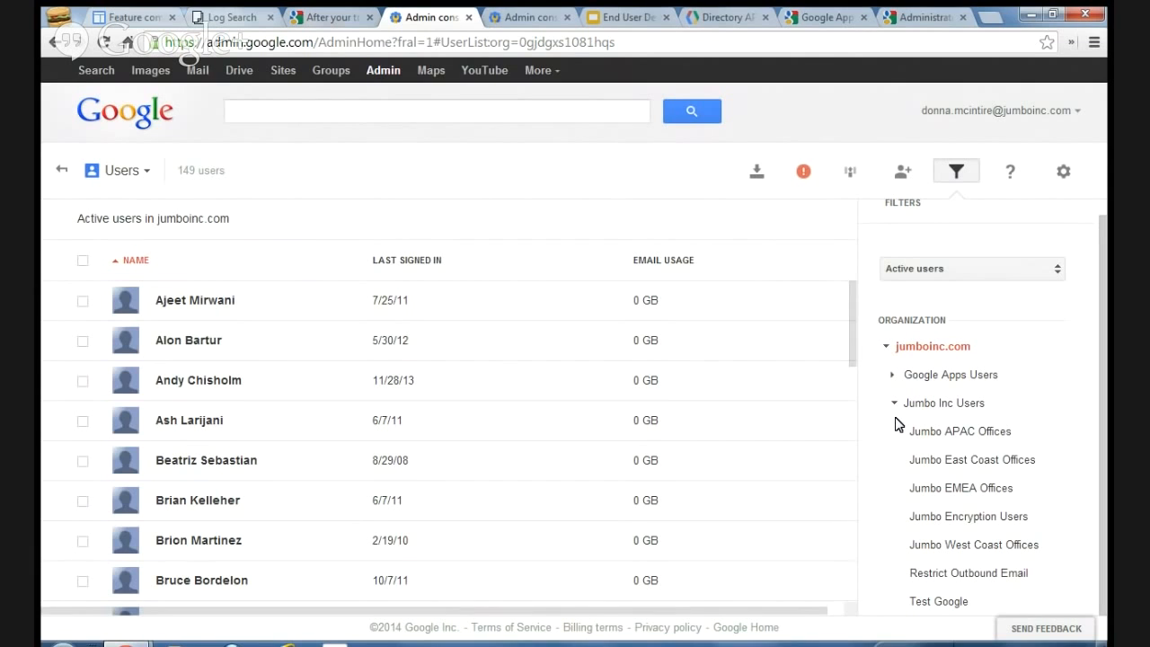
Step: Filter the users to Jumbo East Coast Offices and display the first listed user's quick-info card
click(954, 464)
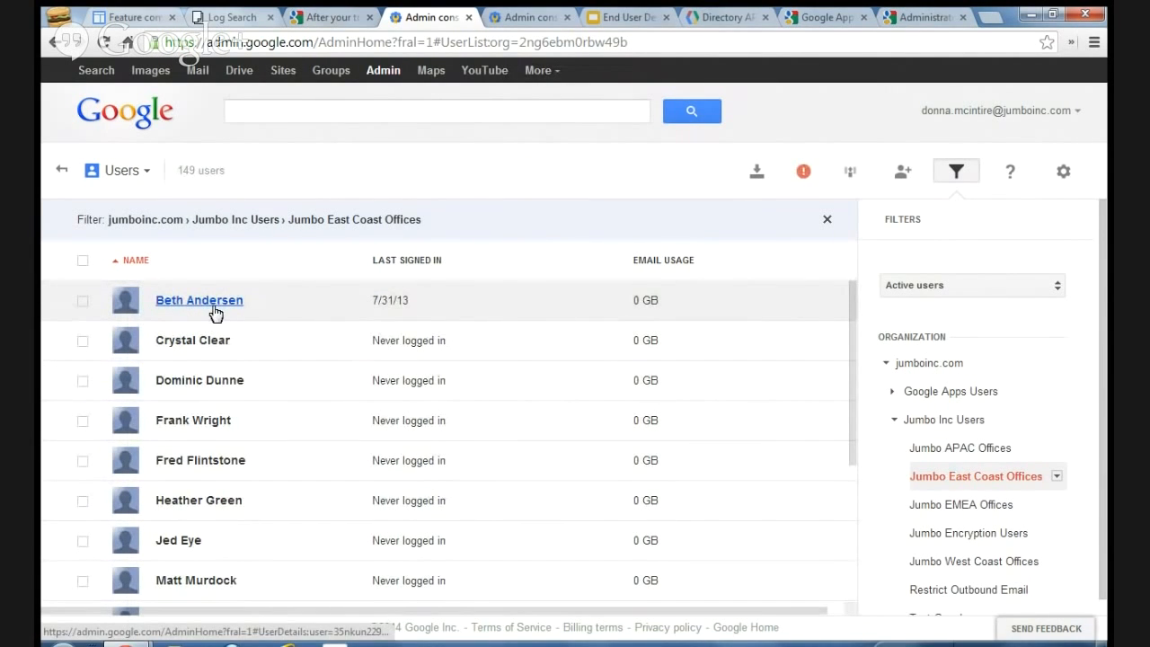
mouse_move(216, 312)
mouse_move(174, 306)
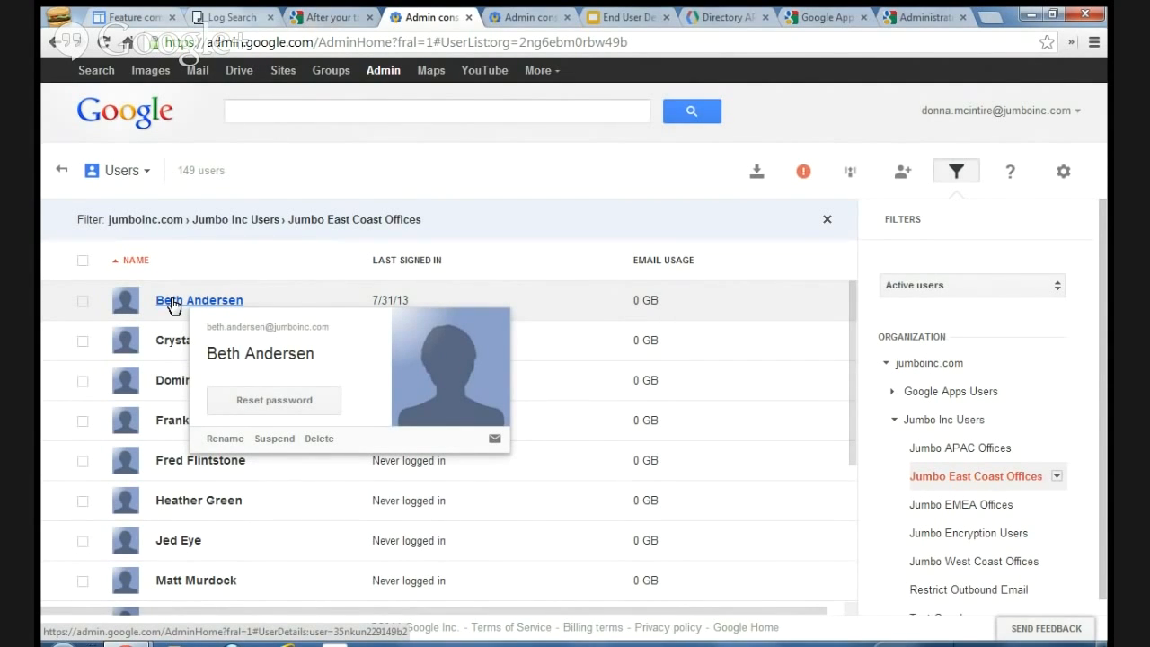
Step: Look through the Directory API User Accounts guide and the Google Apps Directory Sync support page
click(708, 19)
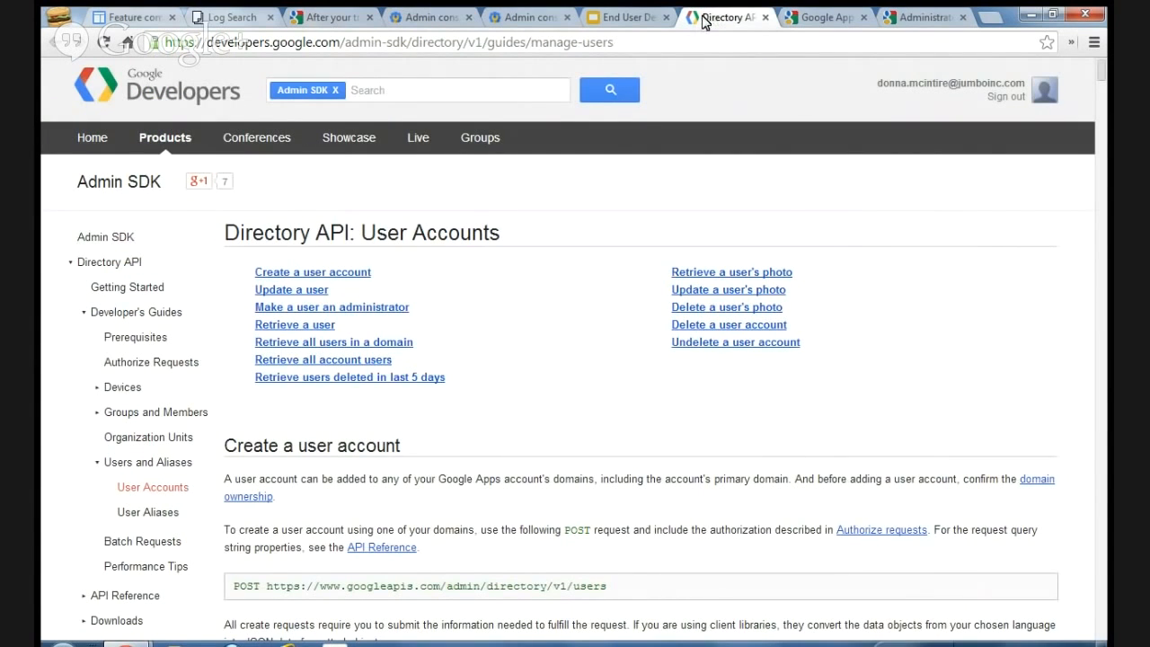
click(809, 20)
scroll(398, 404, down, 2)
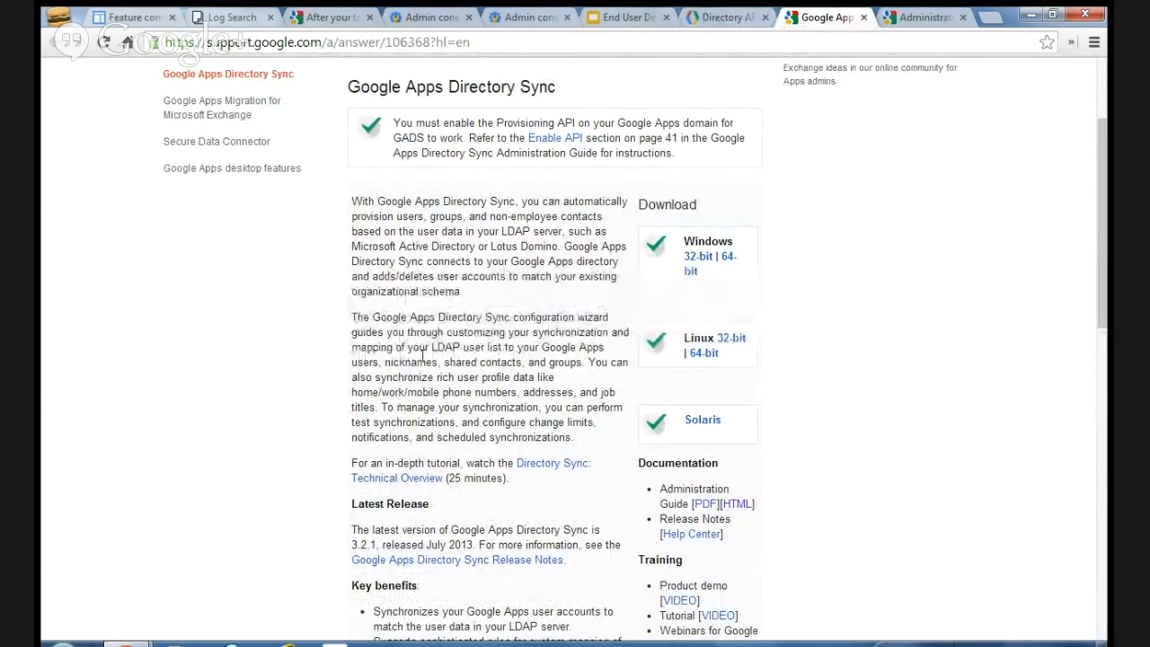
scroll(423, 357, up, 1)
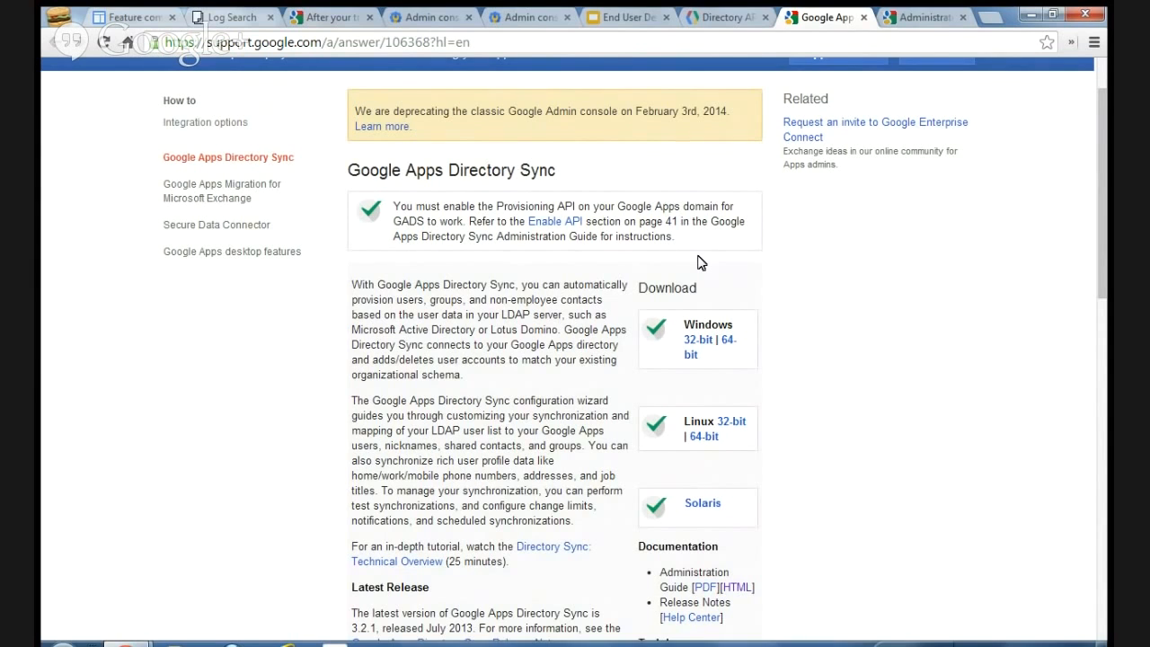
click(737, 19)
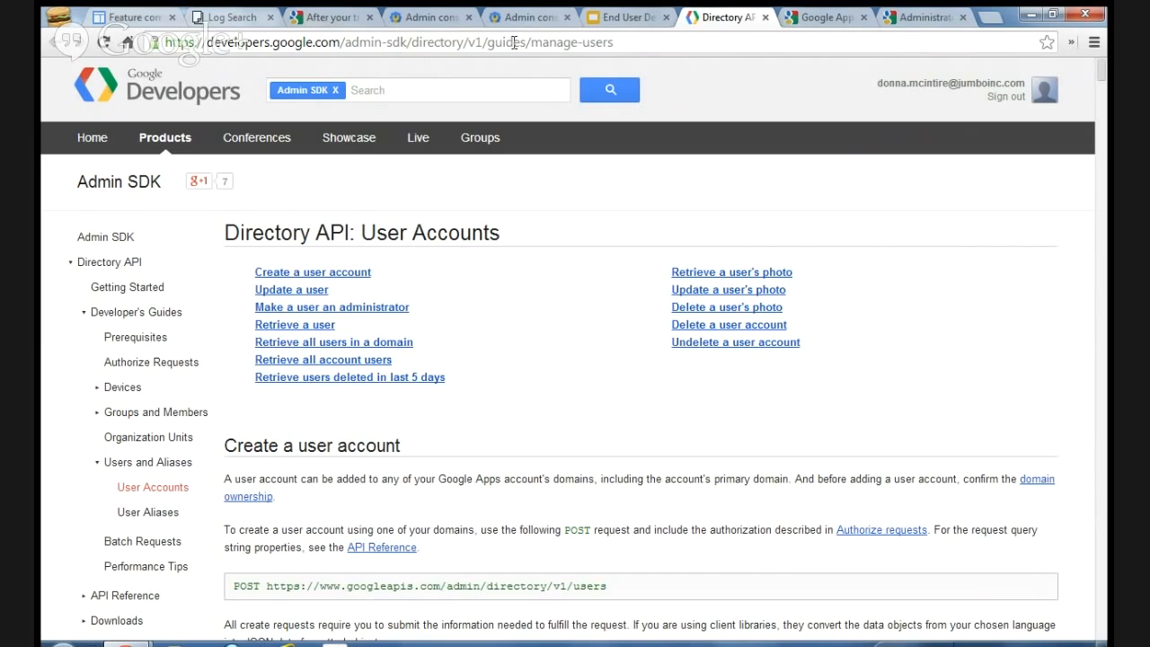
Step: Open the first East Coast user's profile details in the Admin console and highlight the listed email aliases
click(428, 17)
click(200, 300)
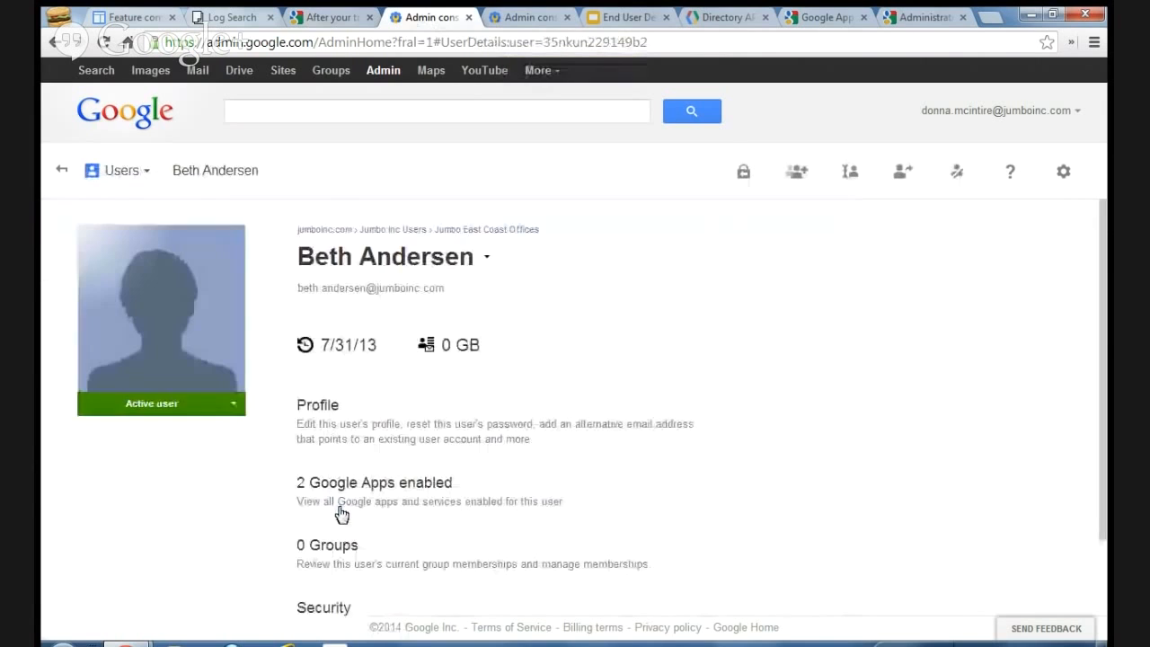
click(341, 435)
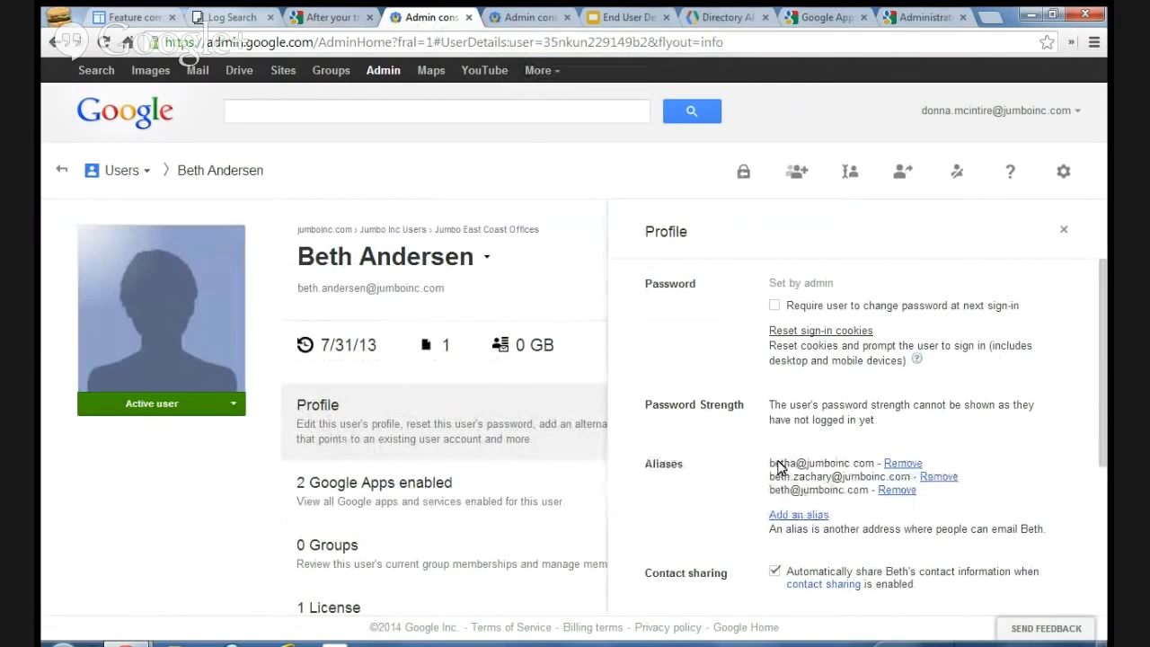
drag(770, 463, 781, 463)
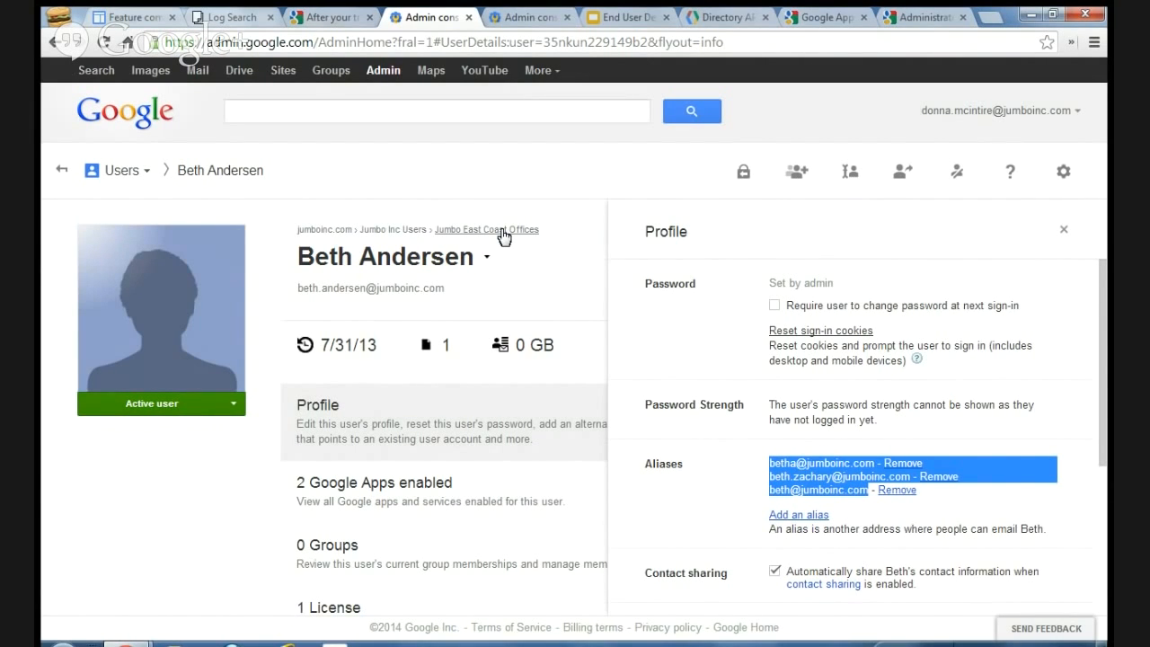
Step: Try to move the user to the Google Apps Users organization, cancelling at the confirmation
click(903, 176)
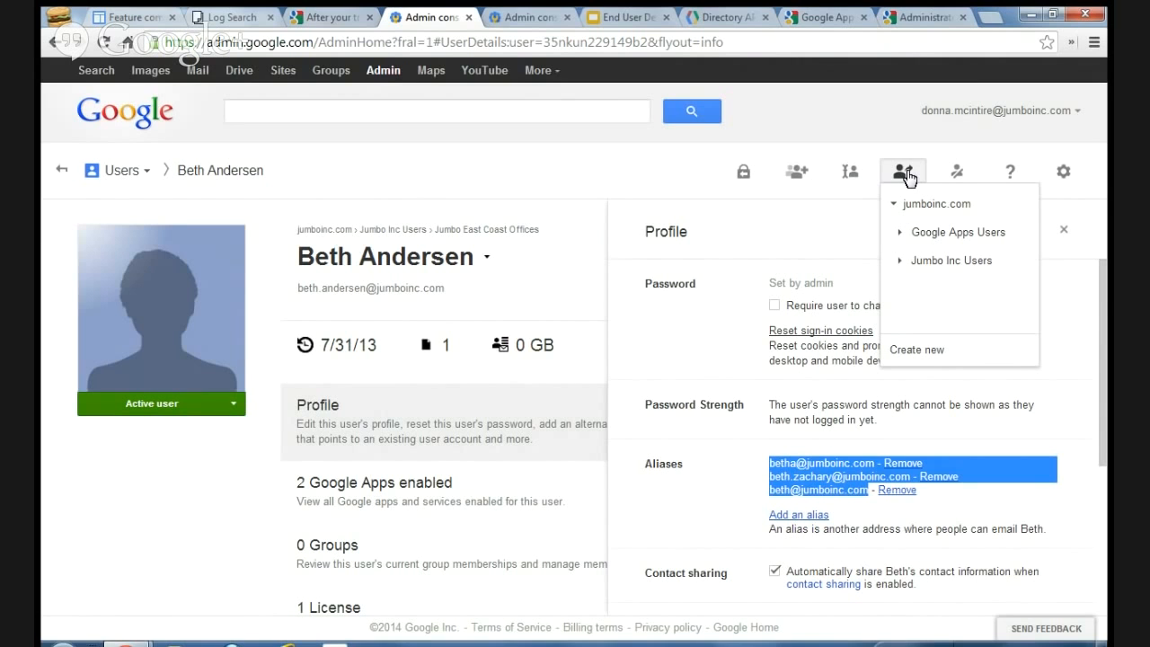
click(928, 234)
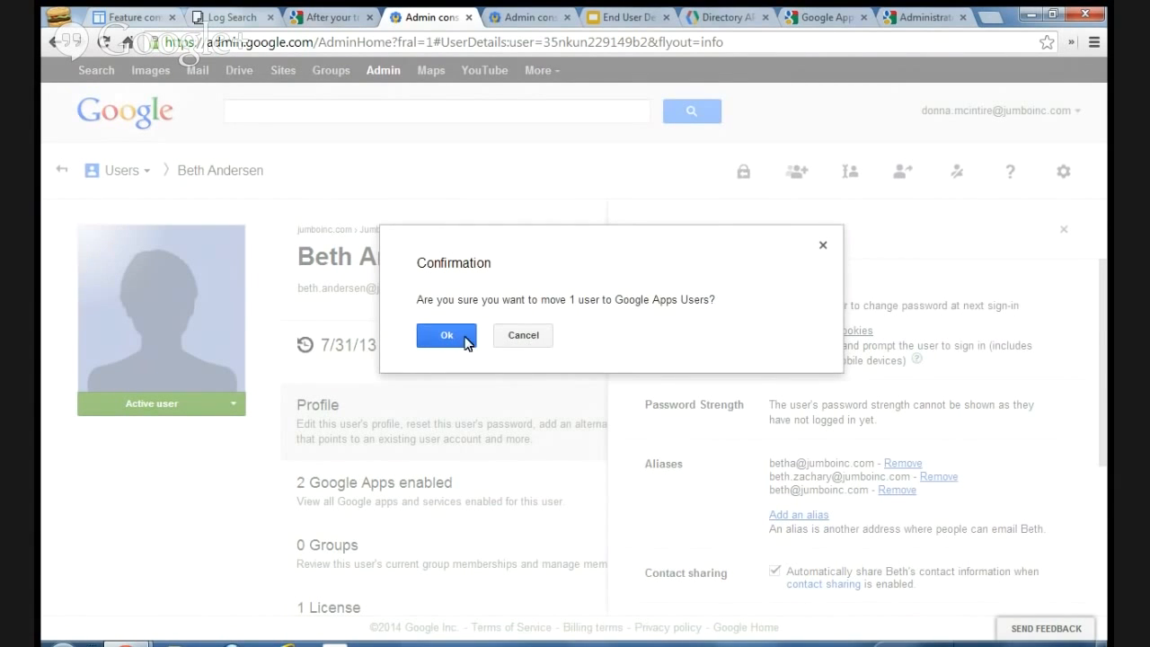
click(522, 337)
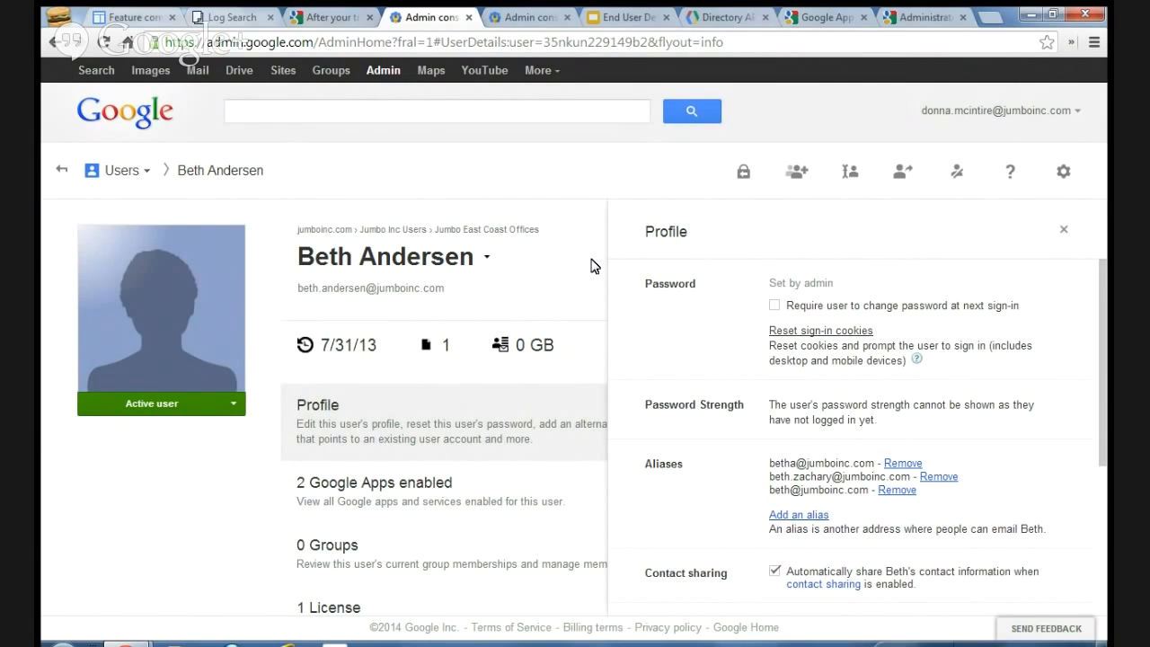
Step: Return to the Admin console dashboard and view the Domains list and the Admin Roles page
click(99, 121)
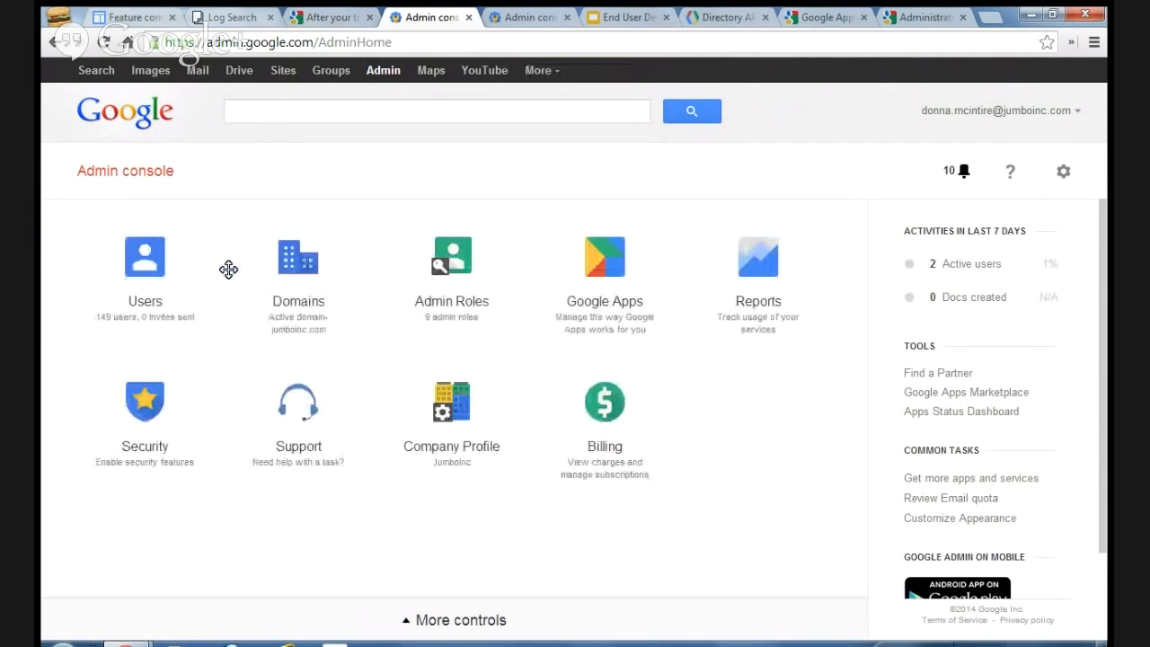
click(308, 261)
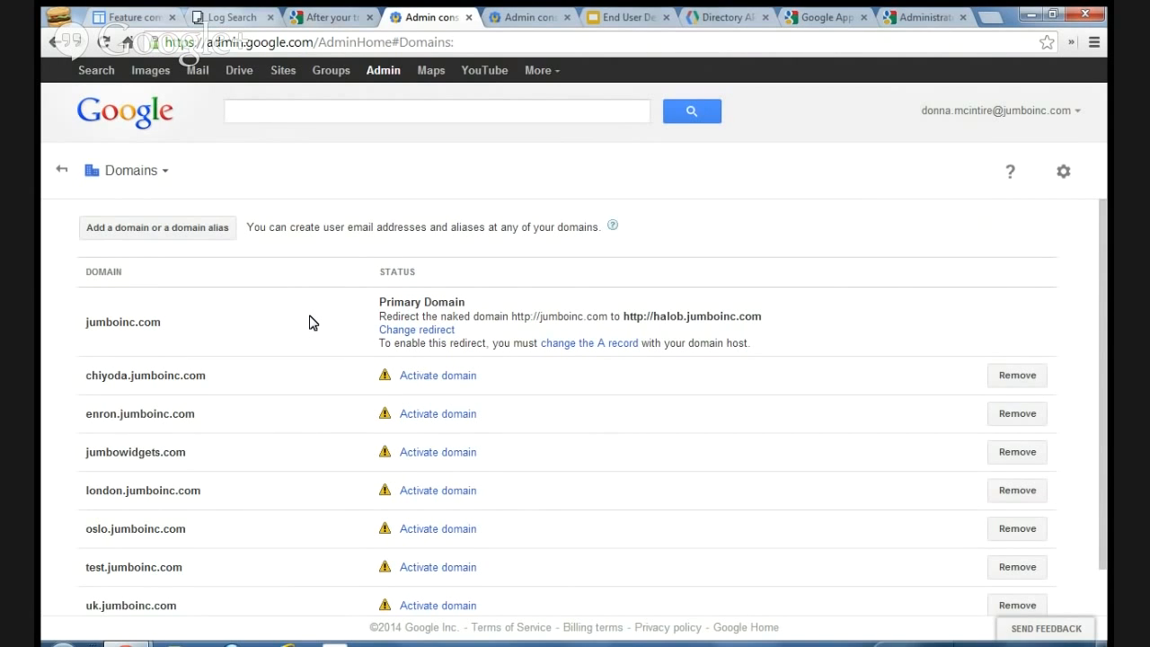
click(139, 175)
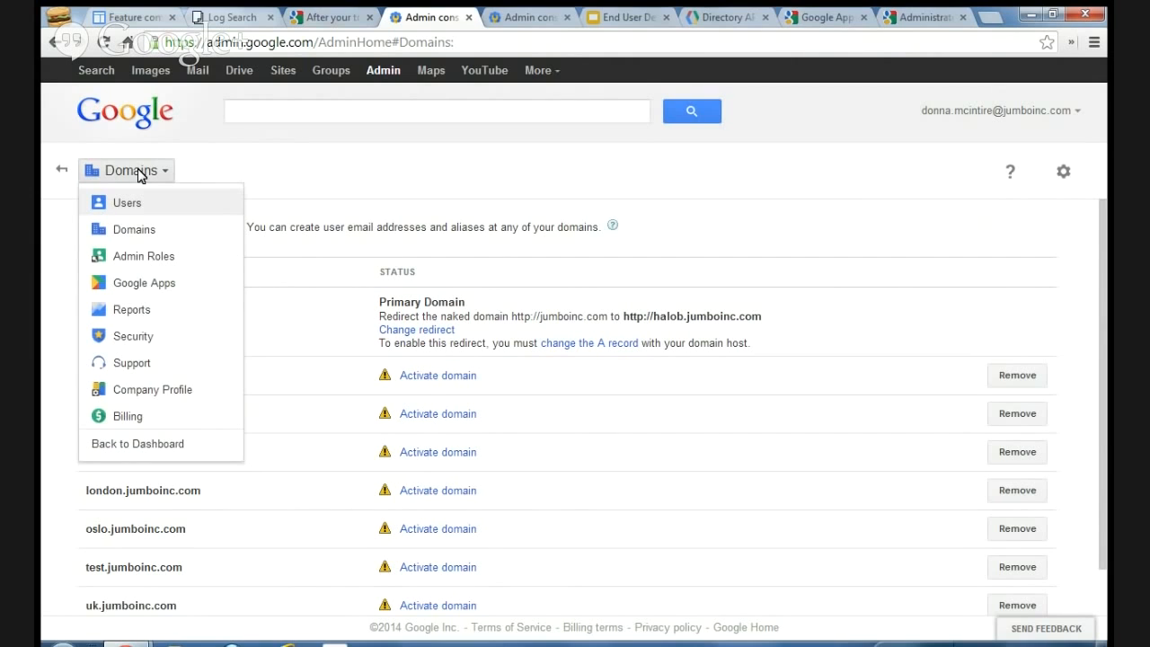
click(128, 259)
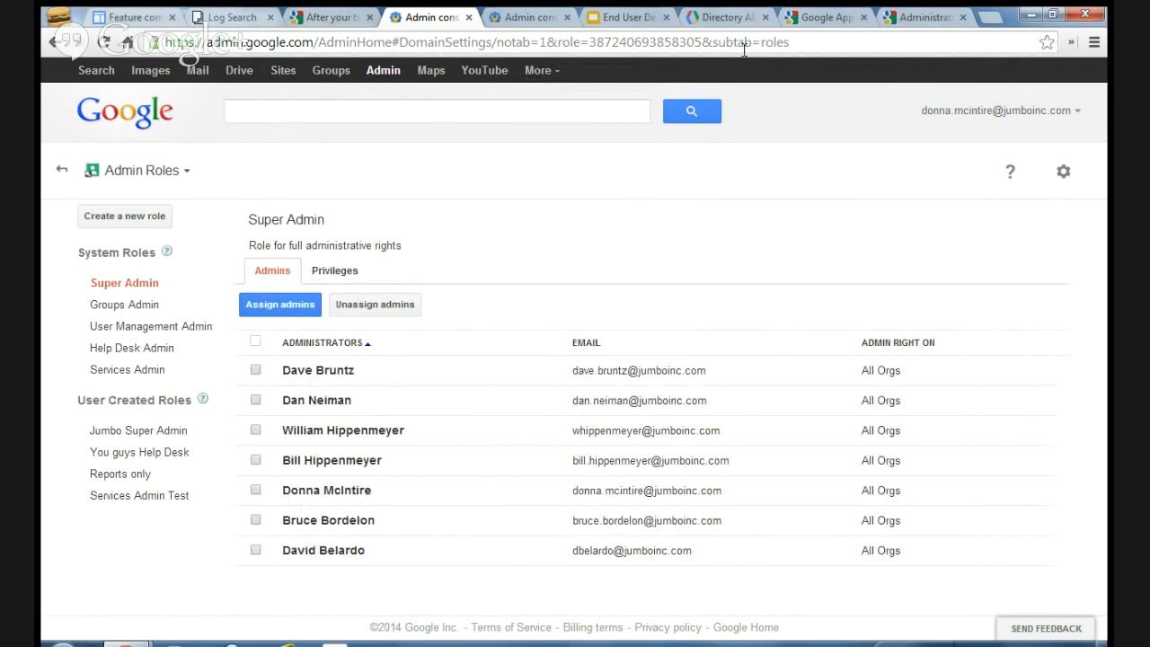
Step: Close the Google Apps Directory Sync page and view the Administrator privilege details article
click(824, 19)
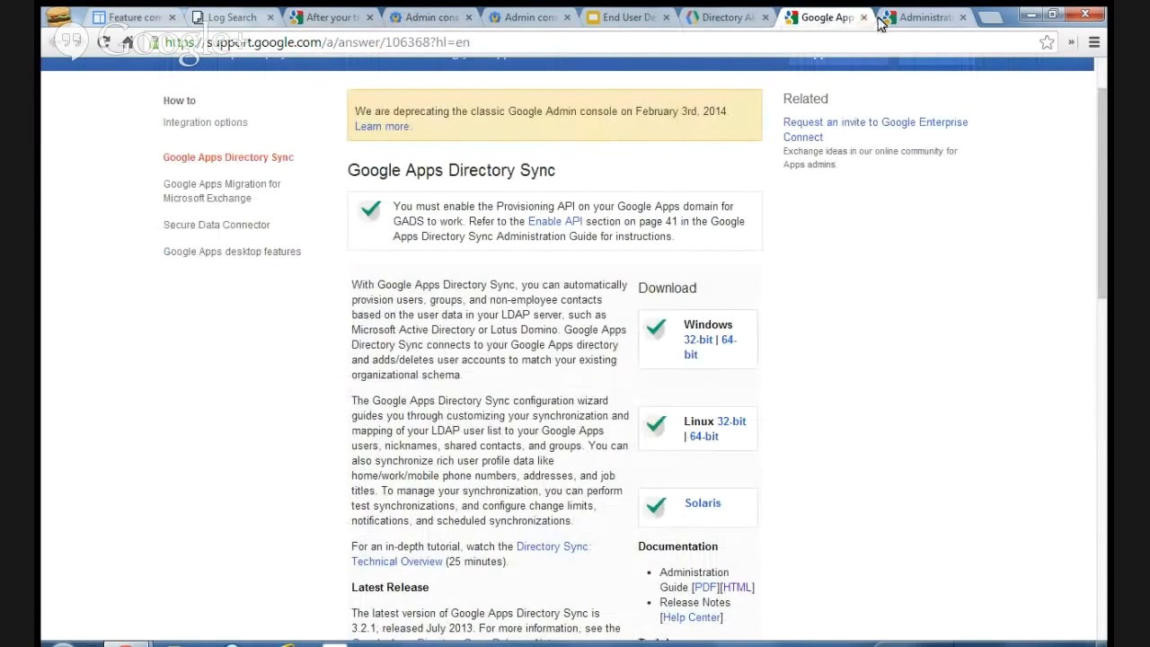
click(863, 17)
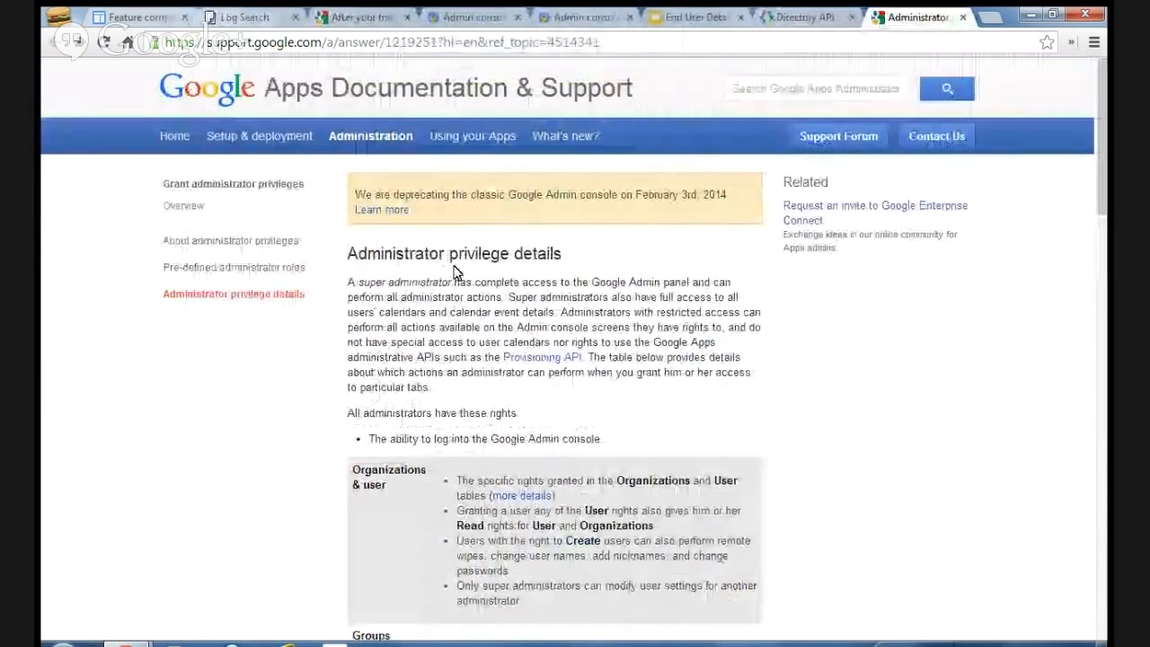
Step: Read through the Administrator privilege details article, including the organizations, groups, domain, security, advanced tools and support rights
scroll(530, 347, down, 2)
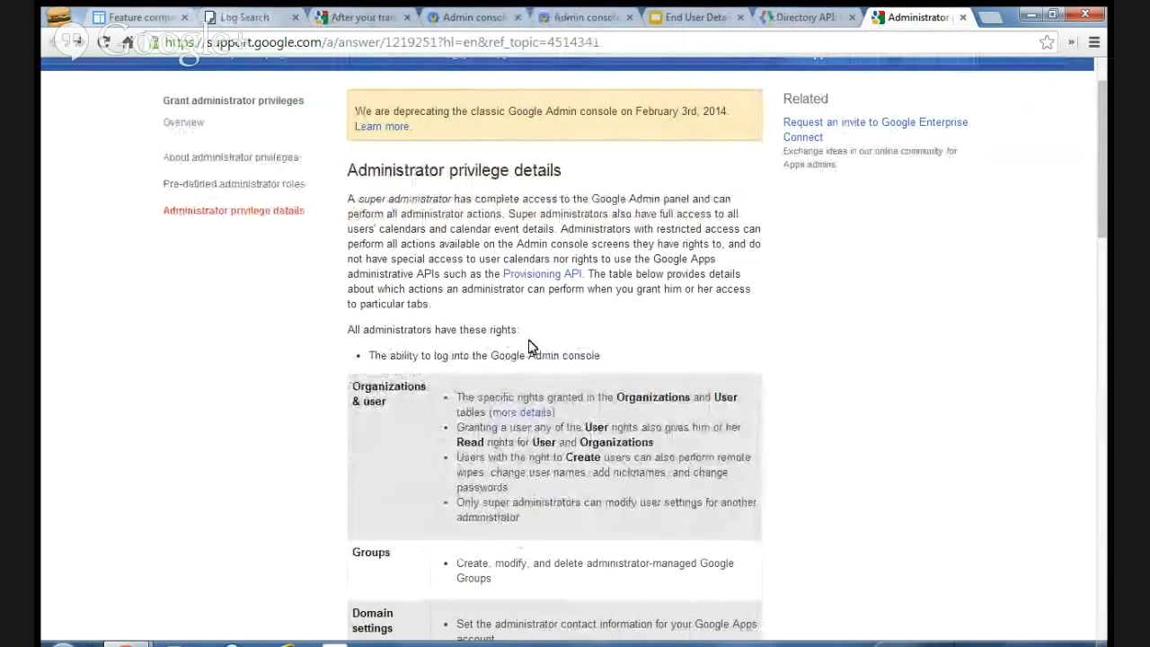
scroll(530, 346, down, 4)
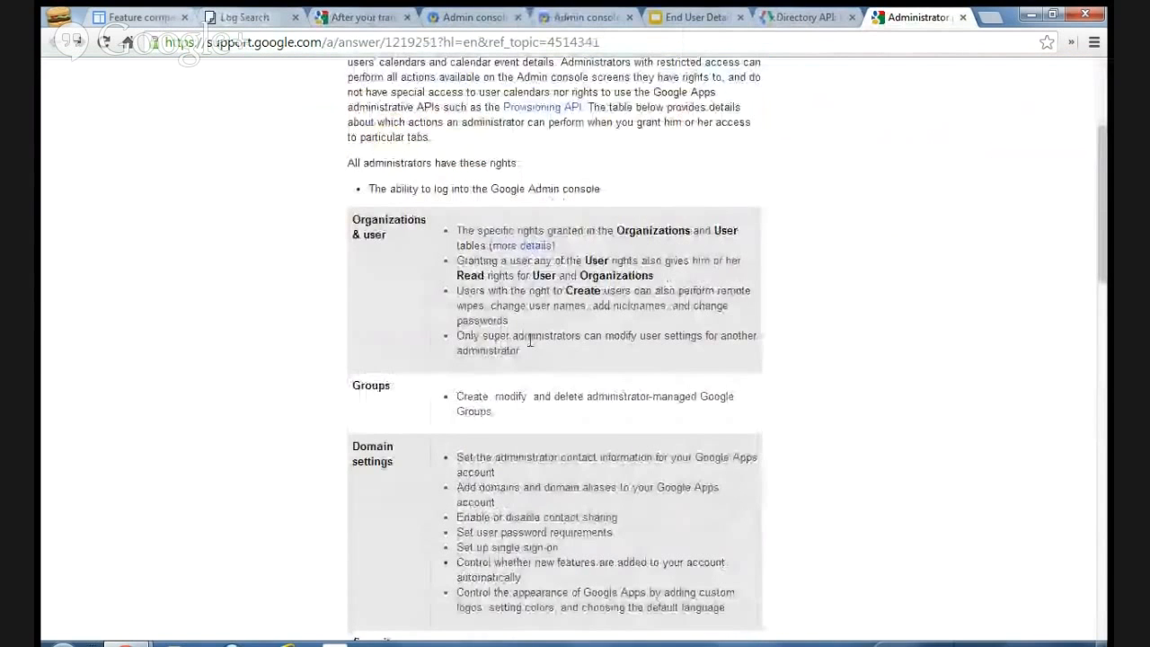
scroll(530, 341, down, 4)
scroll(530, 347, down, 6)
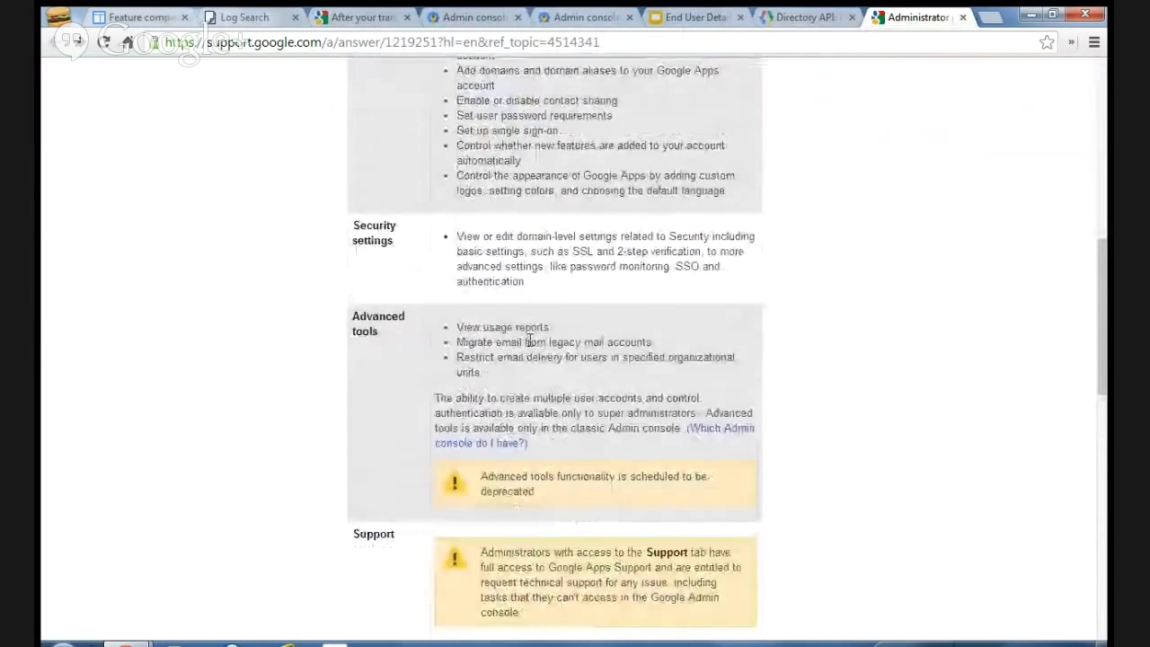
scroll(530, 342, down, 2)
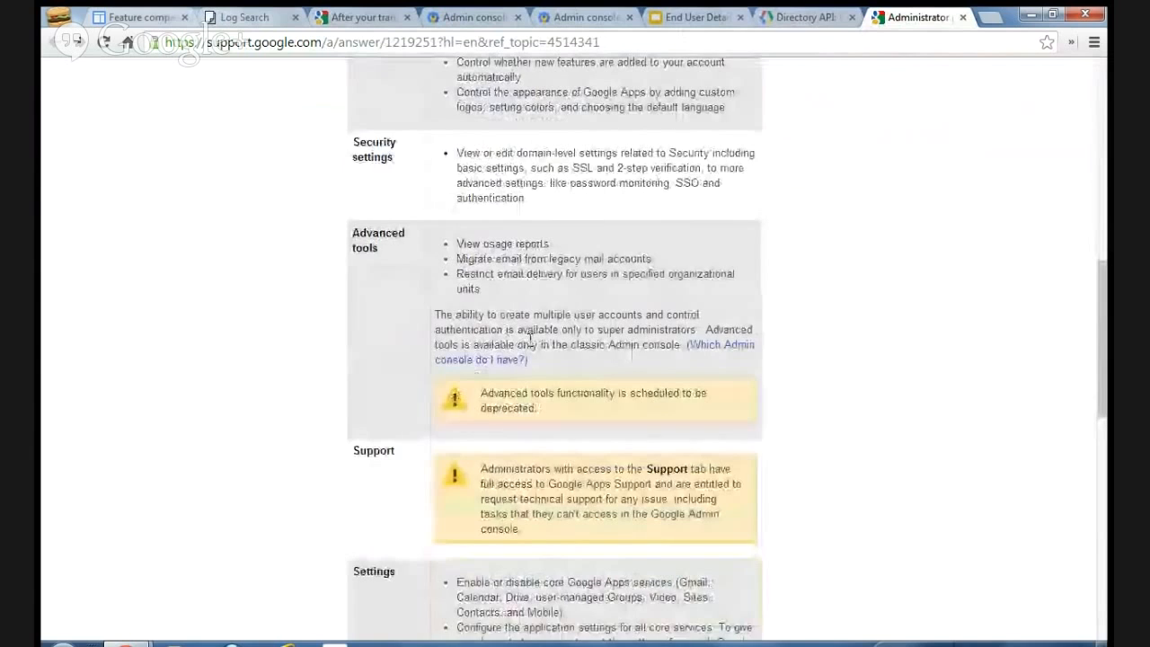
scroll(530, 339, up, 13)
scroll(530, 340, up, 4)
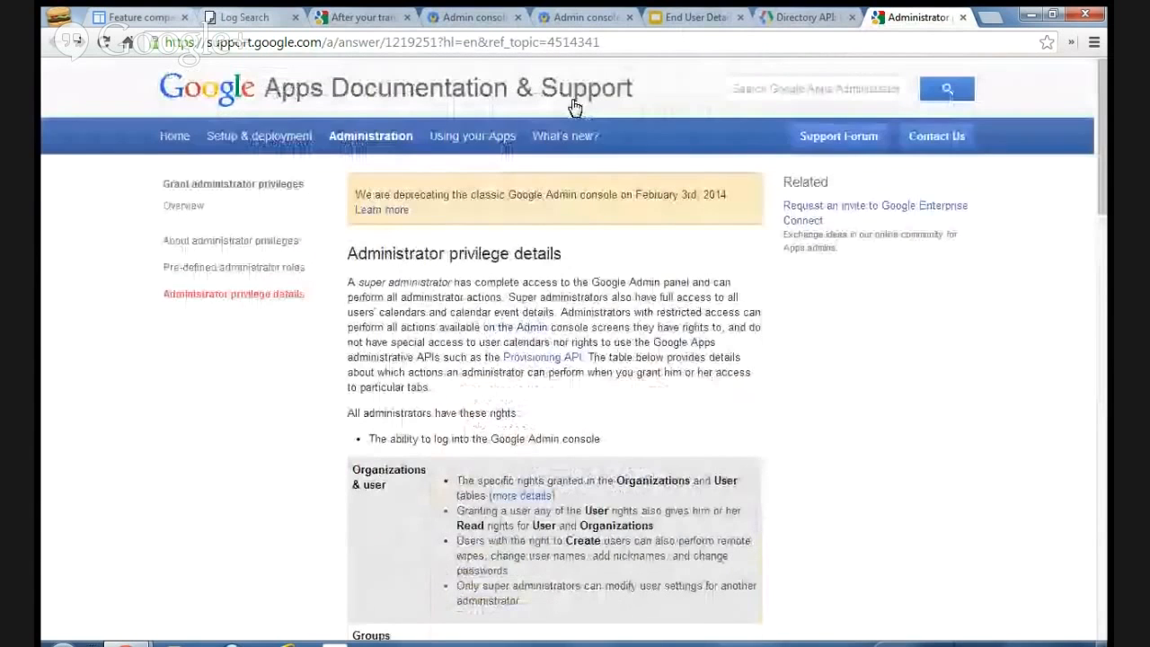
Step: Return to the Admin Roles page and review the privileges of the Super Admin role
click(474, 18)
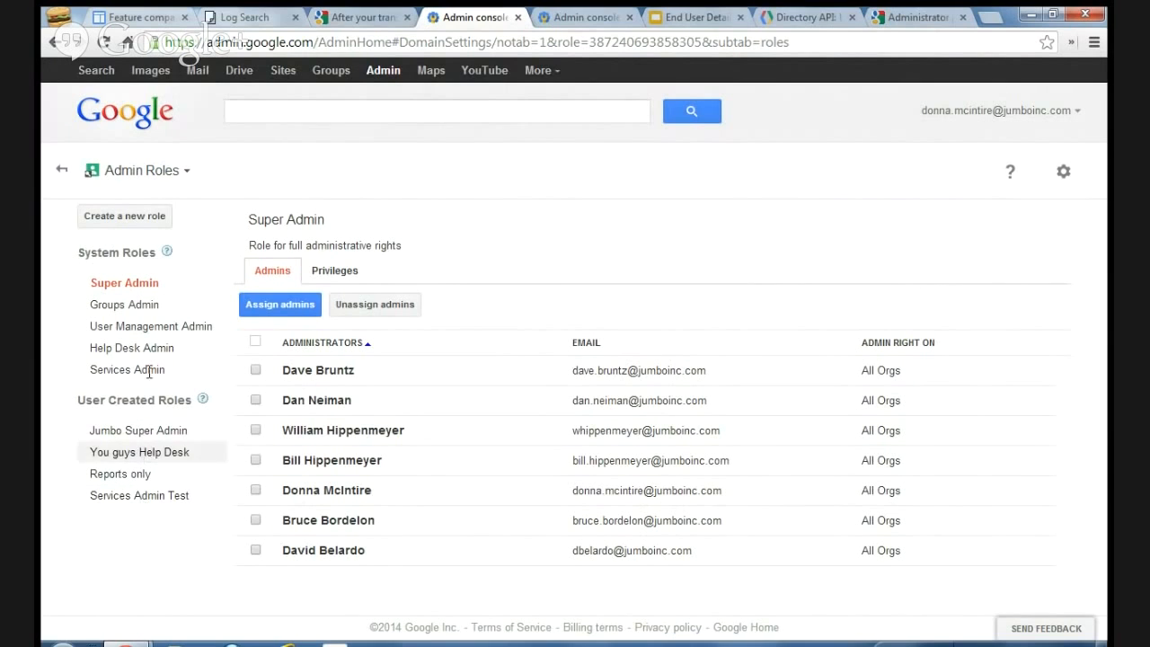
click(335, 275)
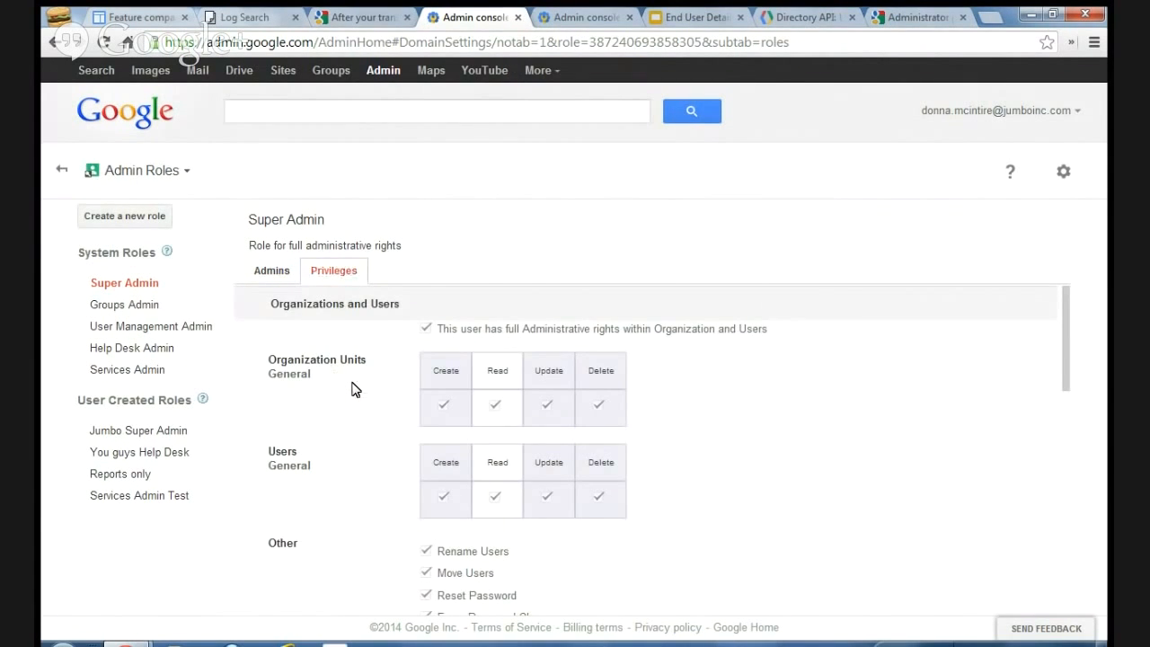
scroll(351, 388, down, 1)
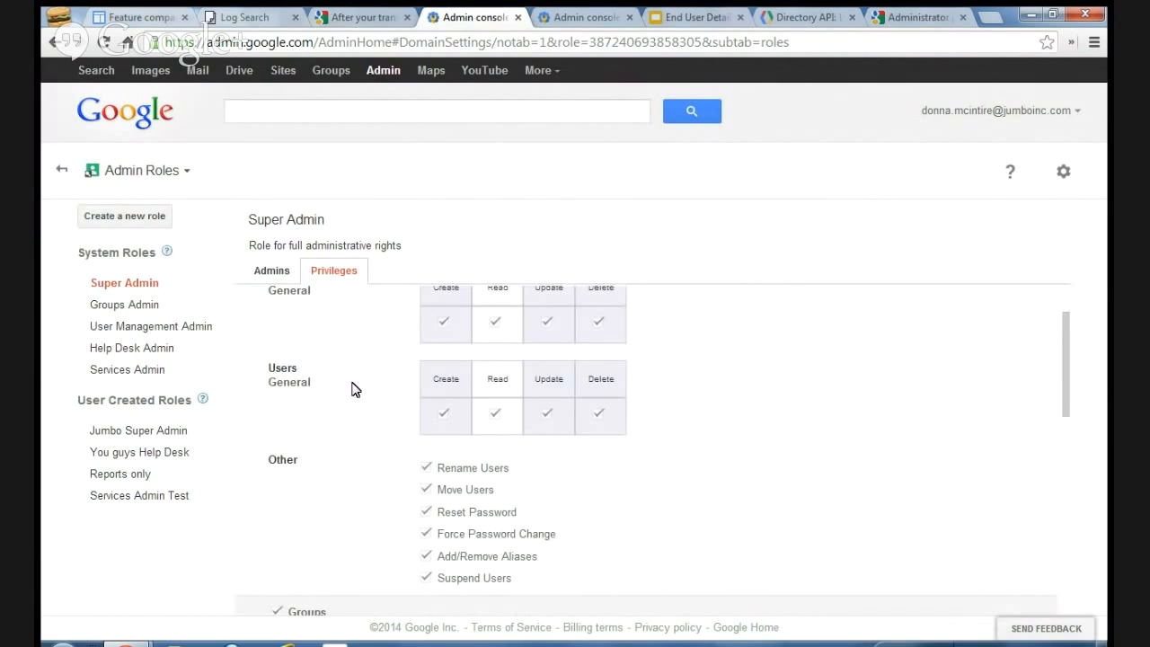
Step: Review the full privilege list of the user-created Jumbo Super Admin role
click(151, 432)
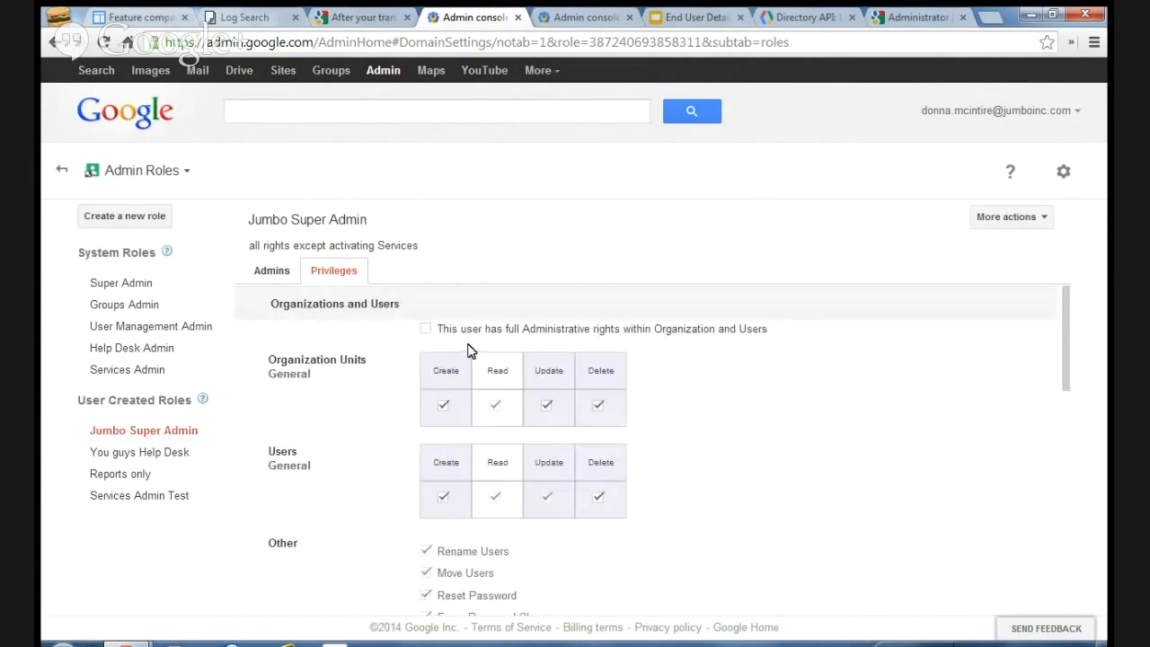
scroll(468, 350, down, 4)
scroll(468, 351, down, 2)
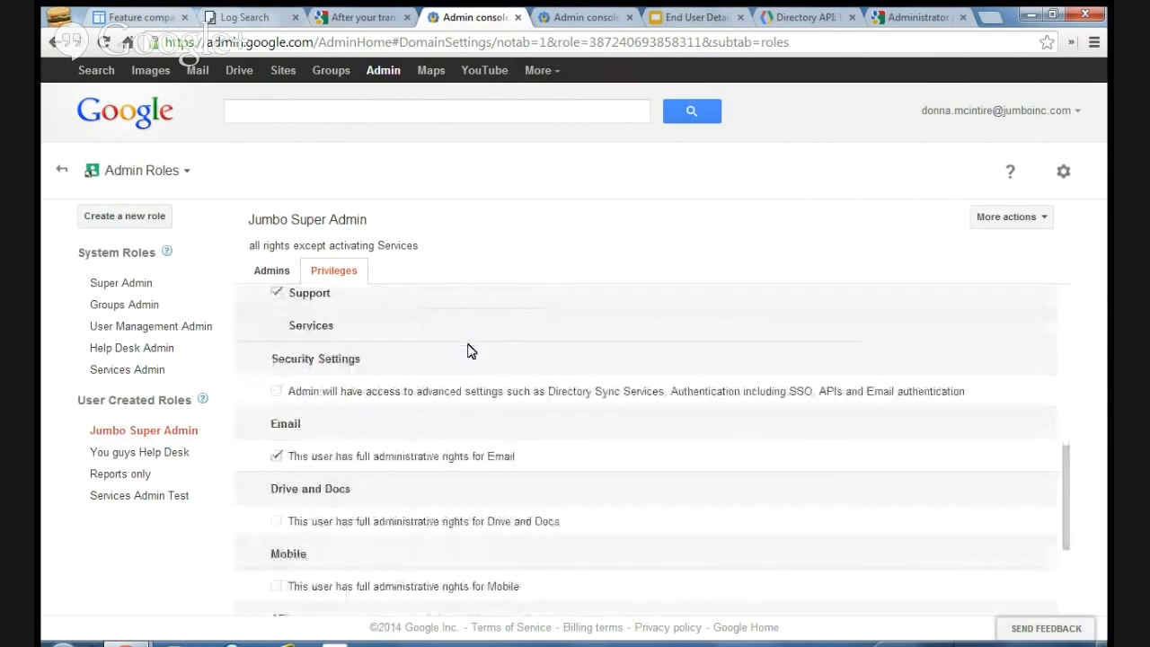
scroll(468, 351, up, 6)
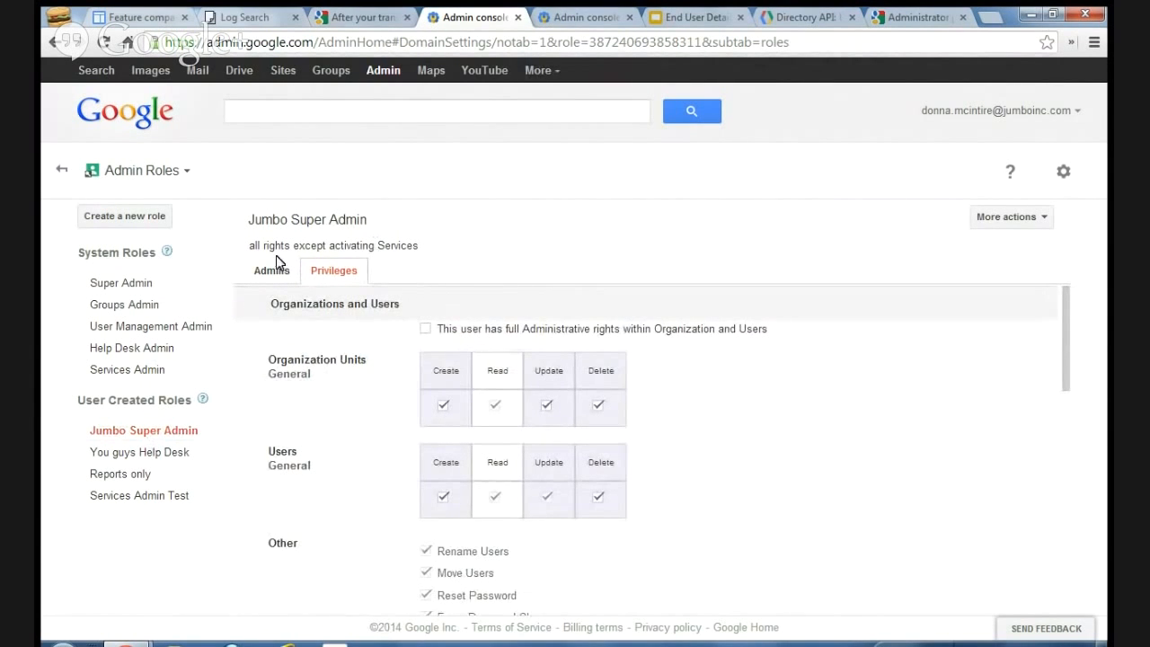
Step: Show the Jumbo Super Admin role's admins and try assigning more with additional blank administrator fields, cancelling the assignment
click(279, 278)
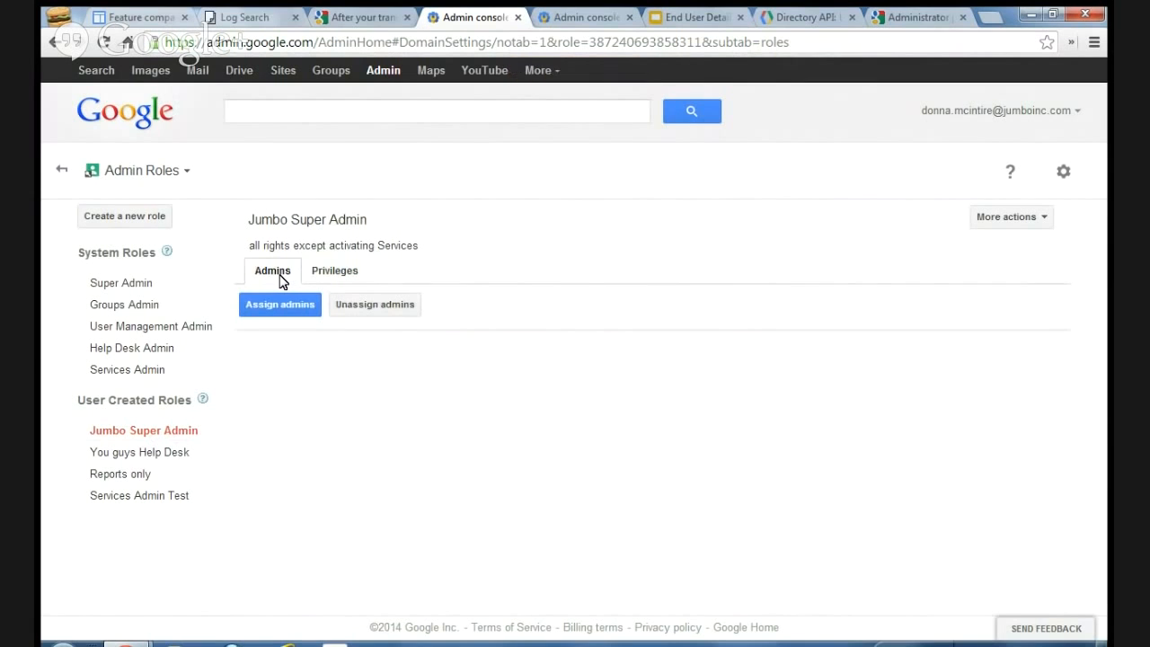
click(281, 308)
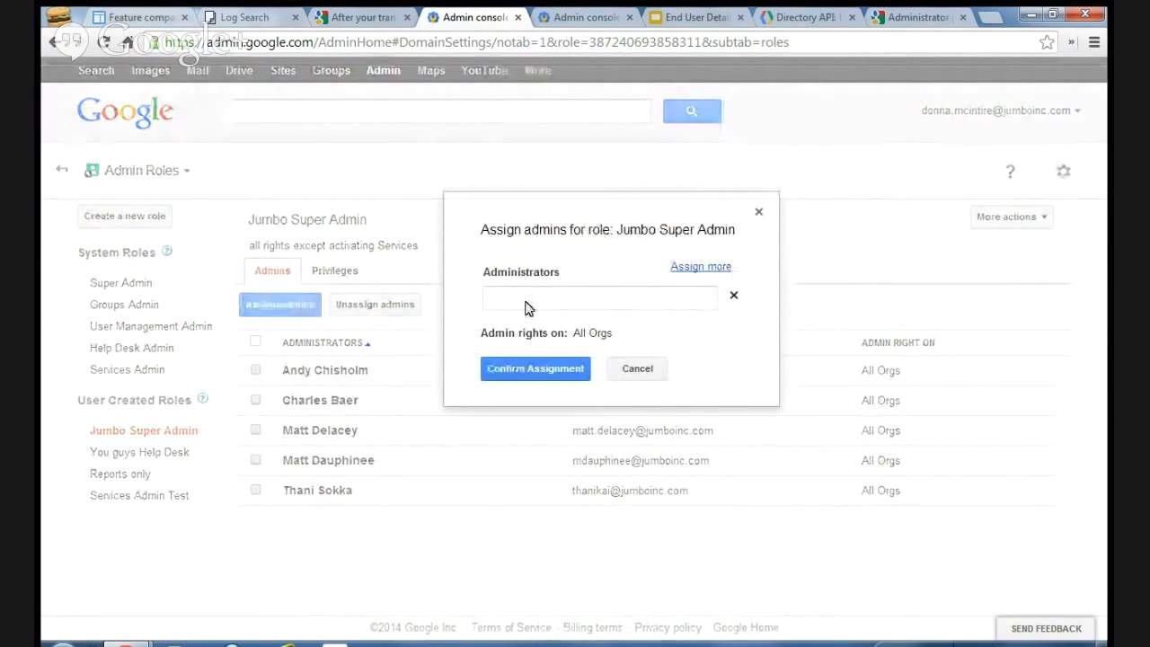
click(704, 267)
click(705, 267)
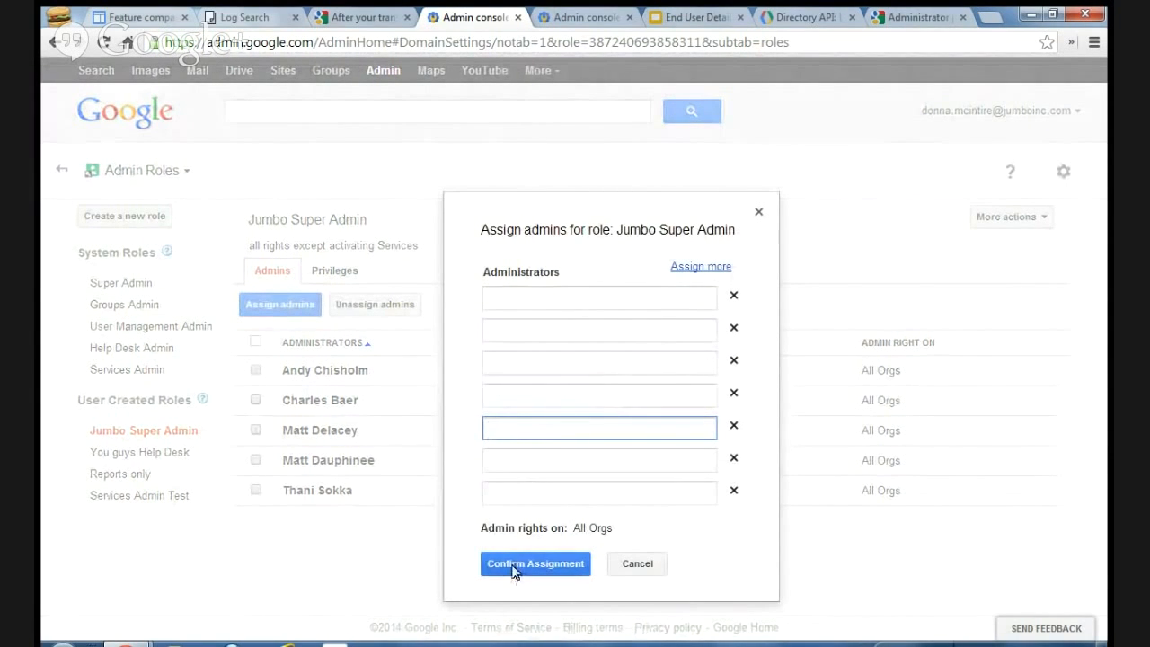
click(638, 563)
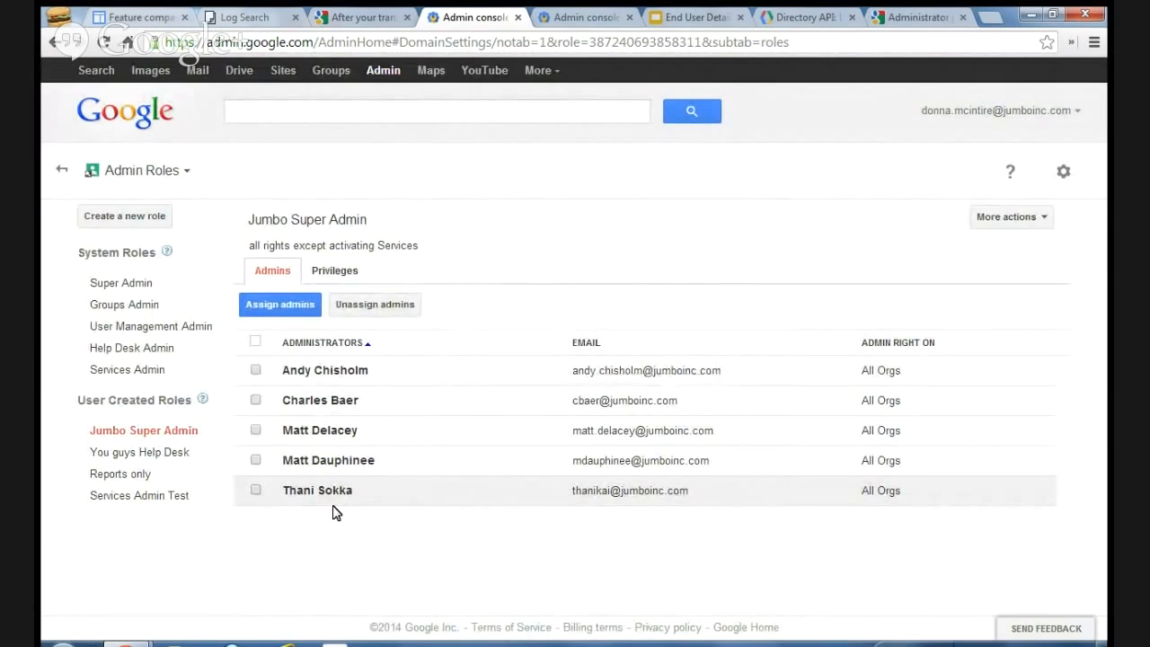
Step: List the Super Admin role's administrators and select the second one
click(126, 285)
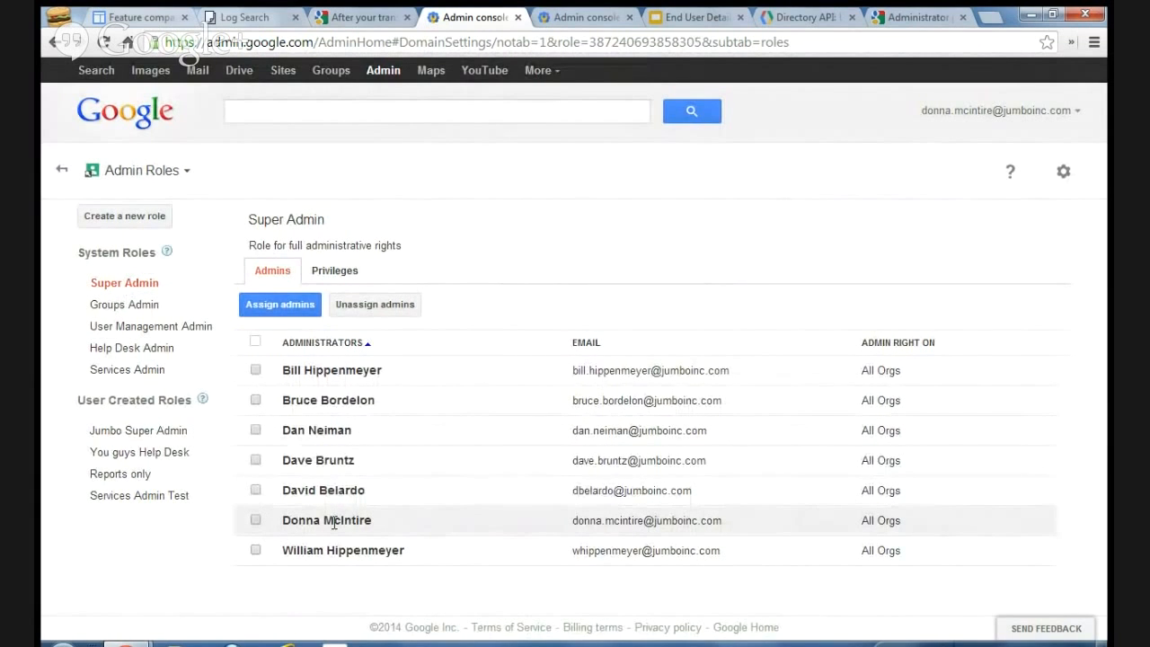
click(256, 400)
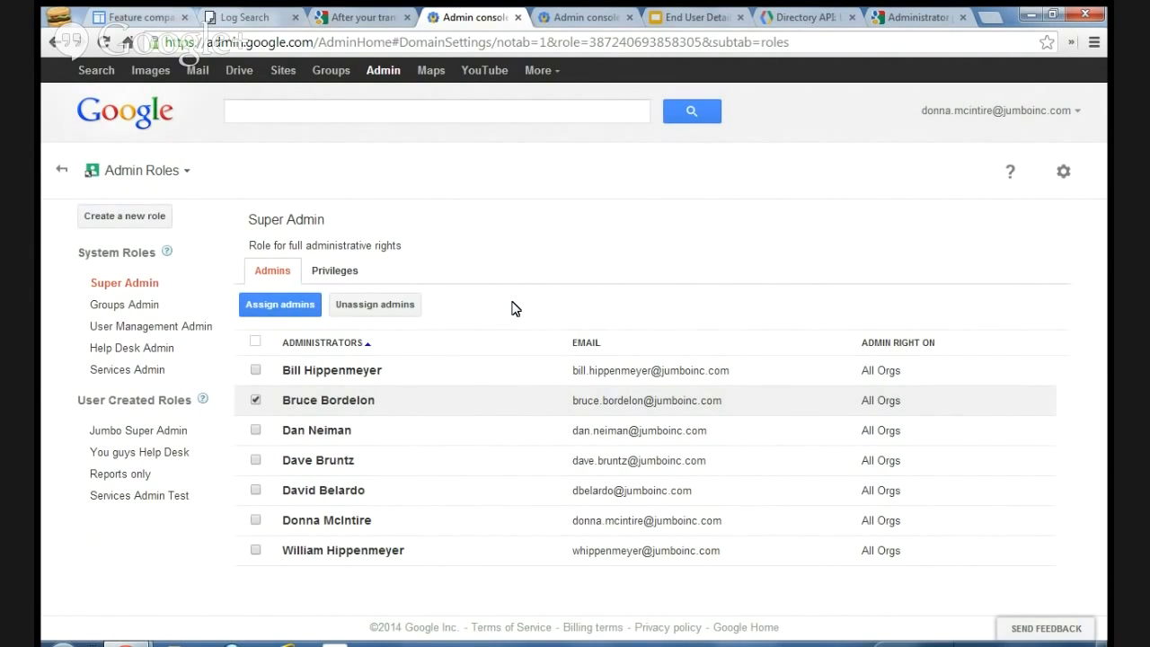
Step: Go to the Google Apps section and look through the list of services and their status
click(133, 173)
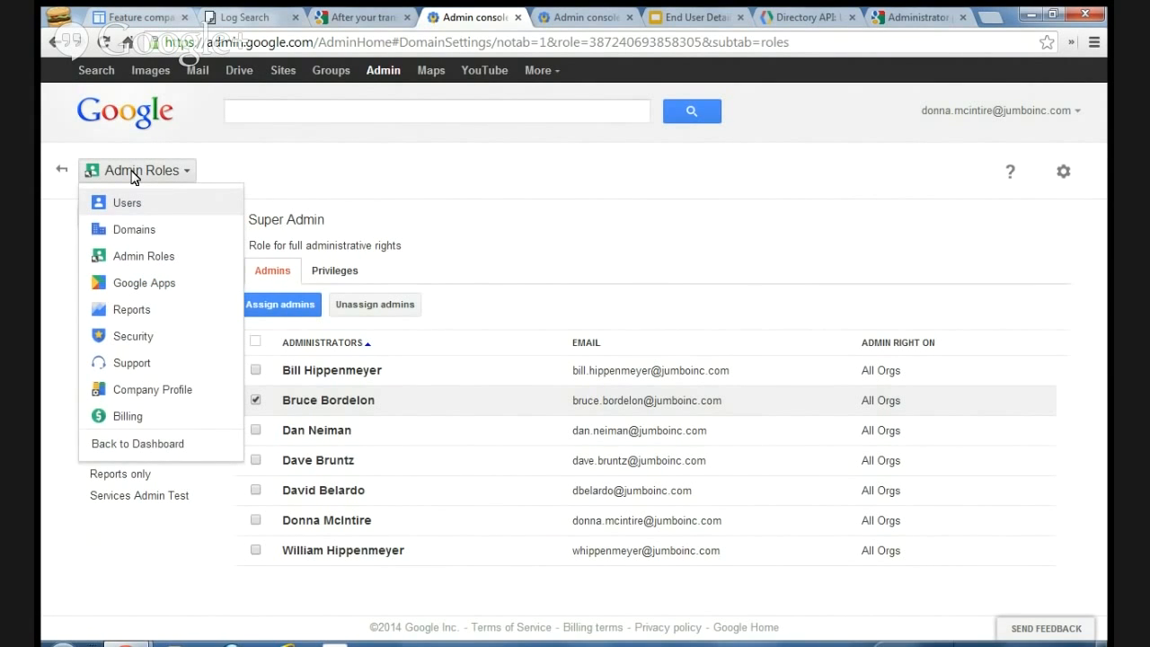
click(141, 285)
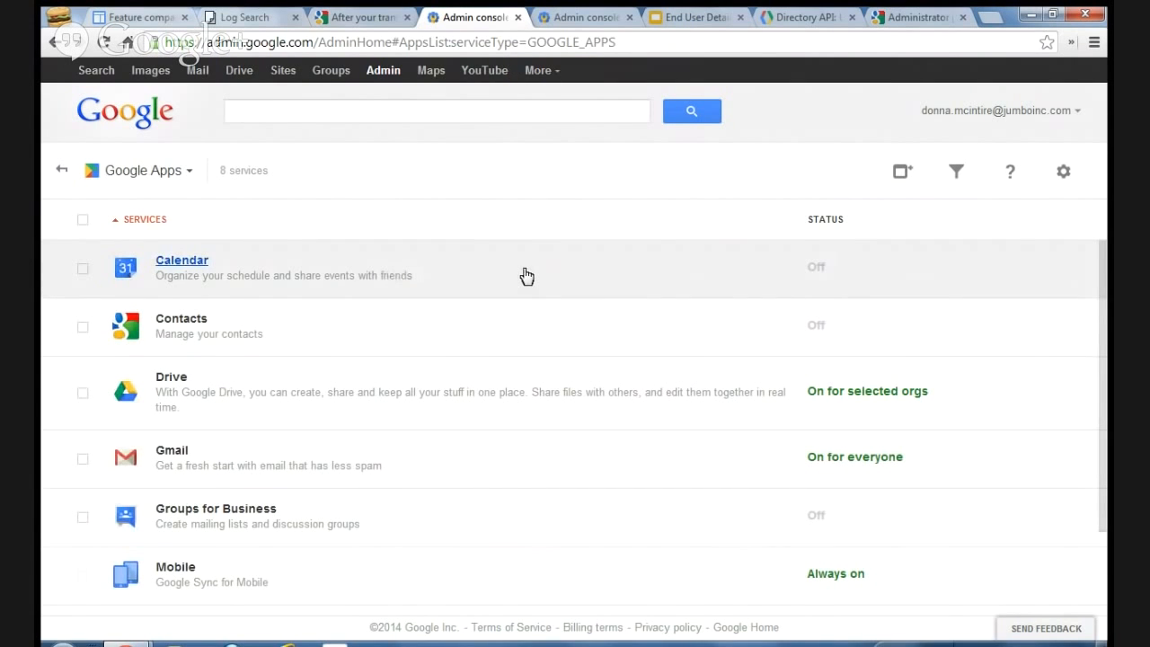
scroll(526, 276, down, 2)
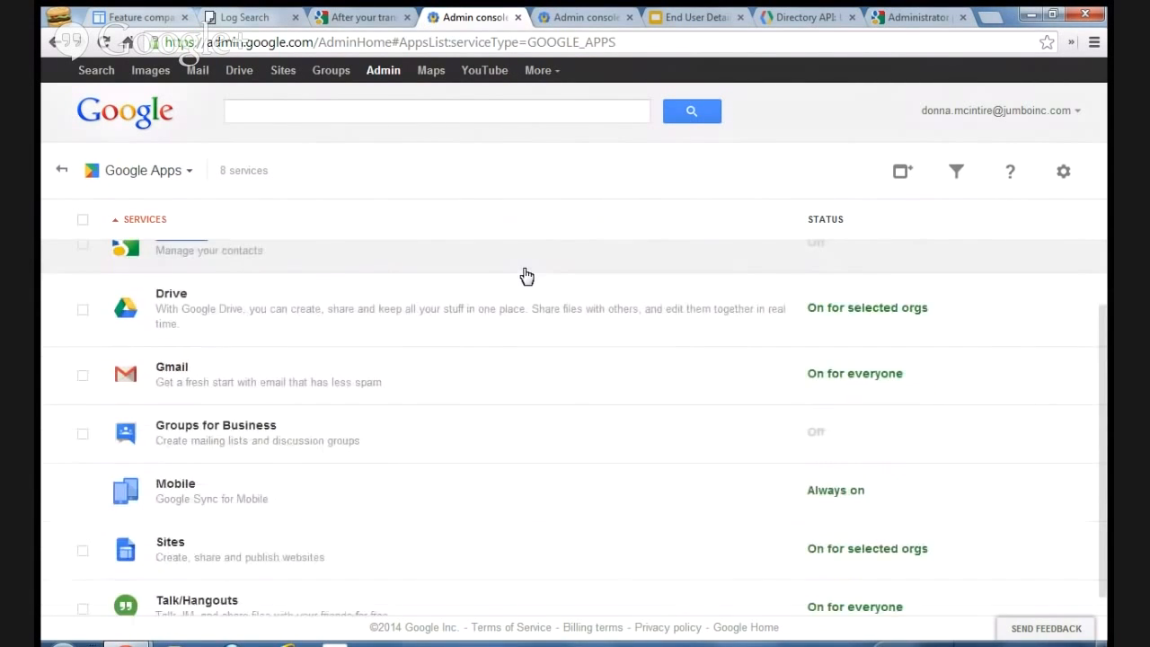
scroll(525, 276, up, 1)
scroll(524, 276, up, 1)
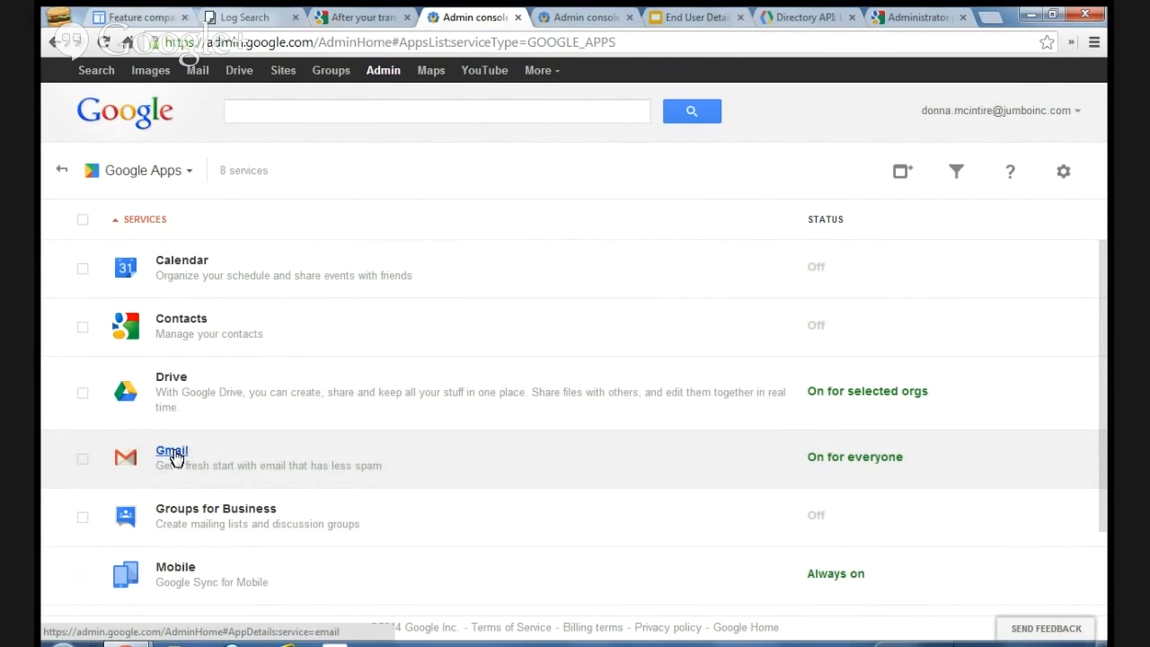
Step: Open the Hosts section of the Gmail settings and highlight the name and host of the mail.jumboinc.com route
click(170, 457)
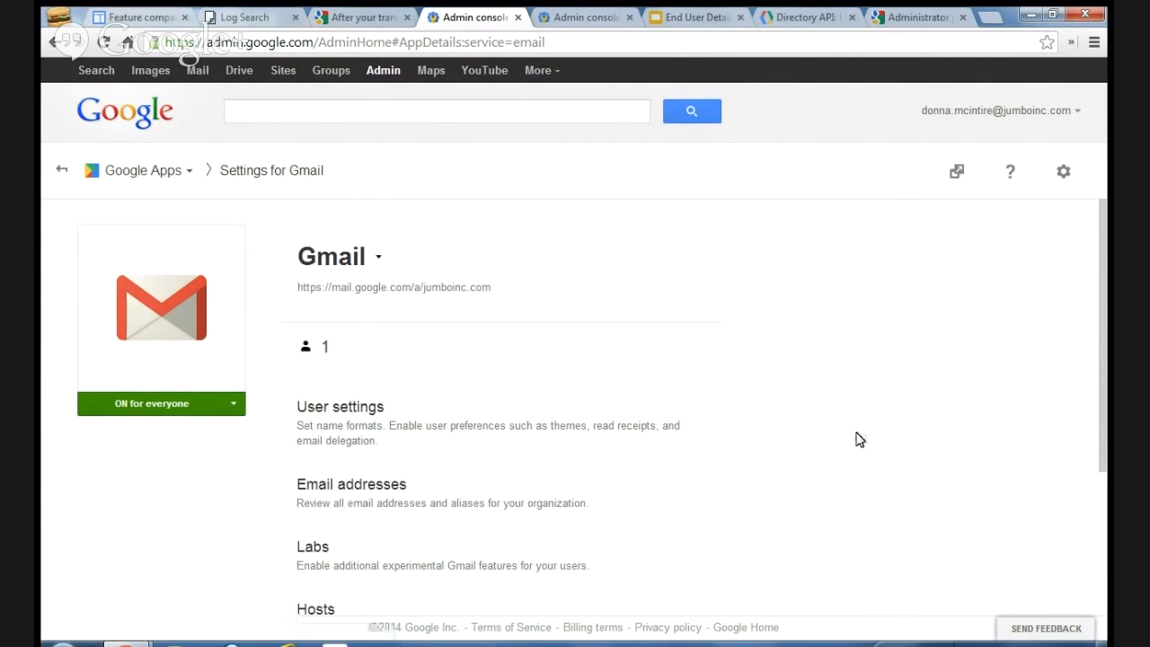
scroll(860, 439, down, 2)
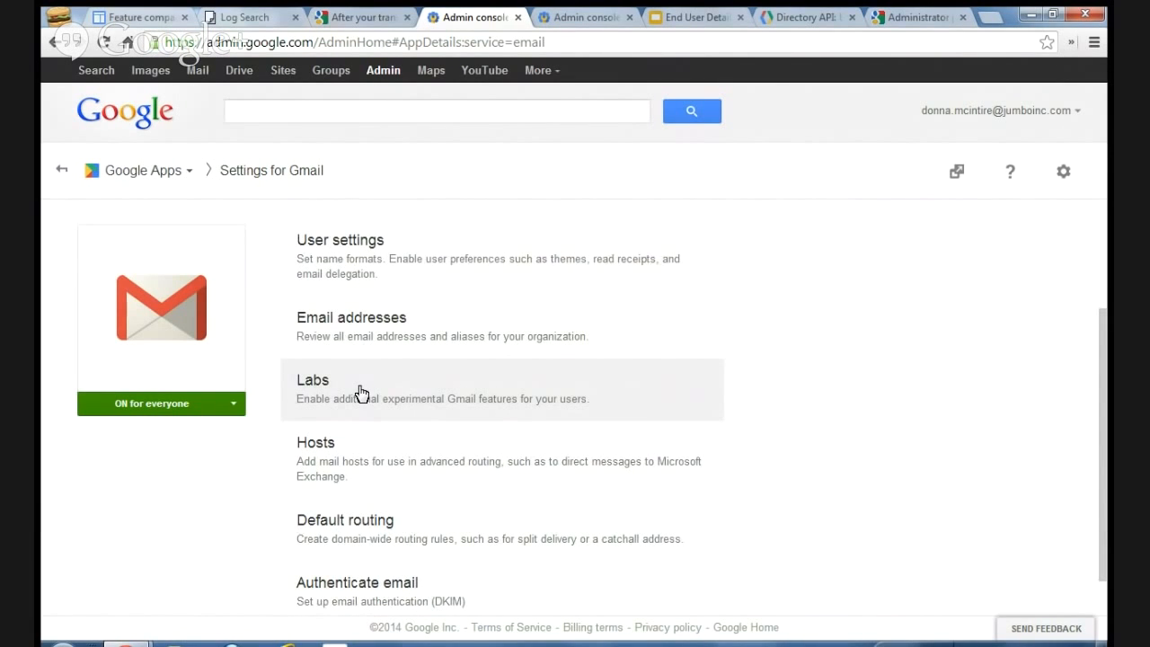
click(324, 448)
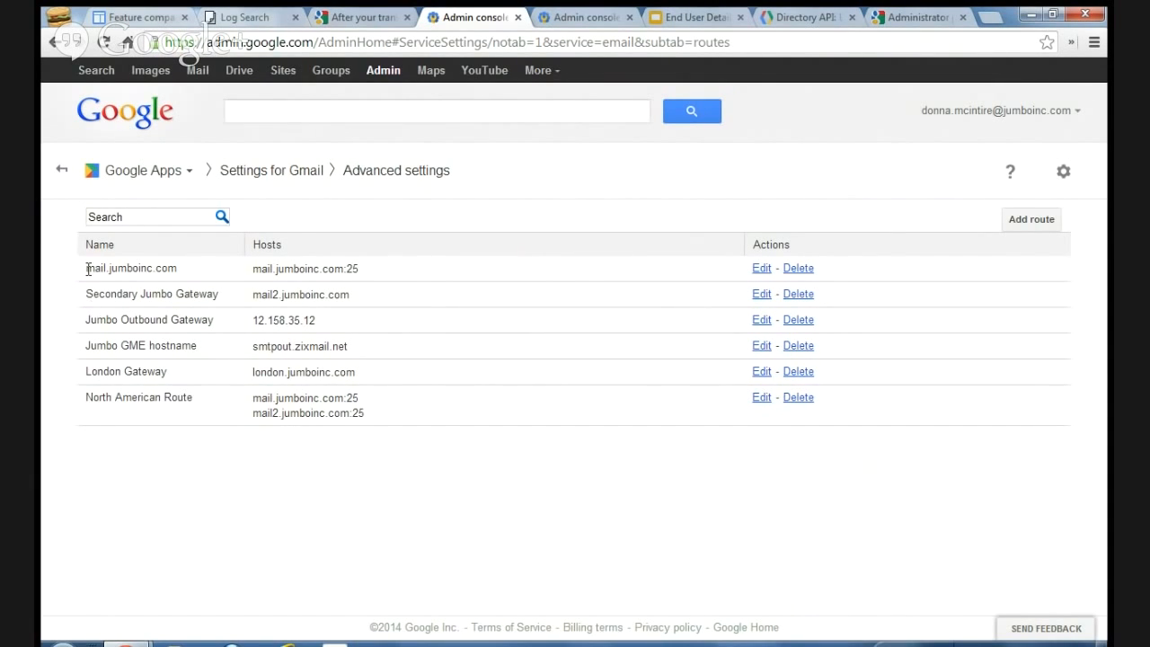
double_click(135, 269)
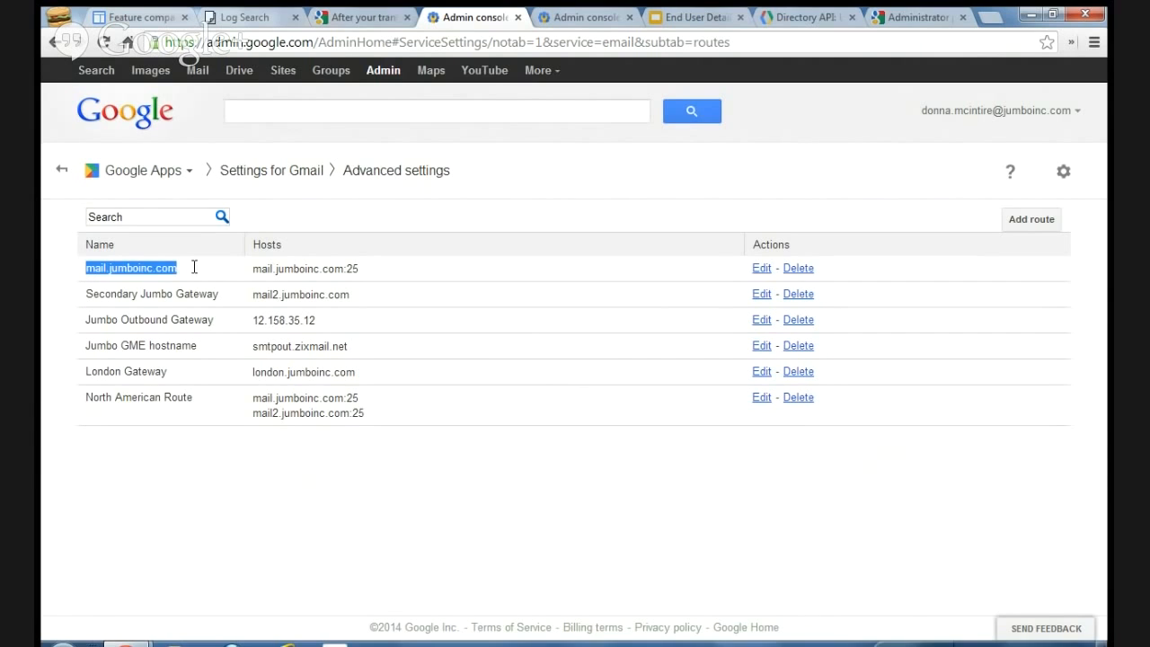
drag(252, 268, 345, 269)
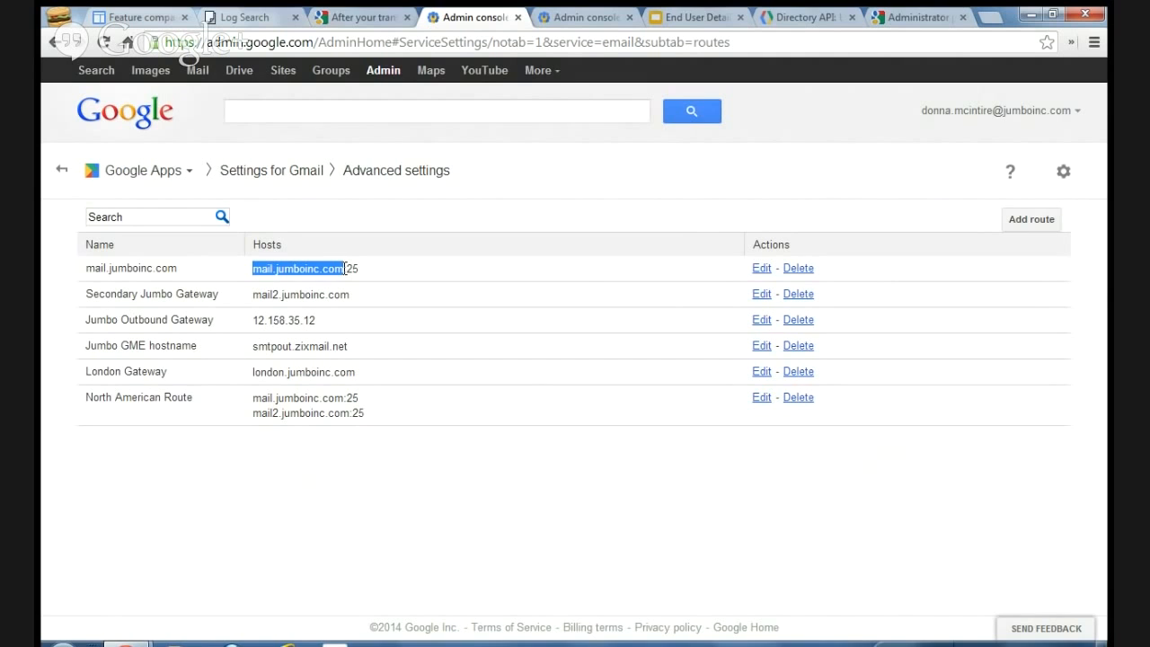
Step: Edit the mail.jumboinc.com mail route and change its name to Main Jumbo Gateway
click(764, 272)
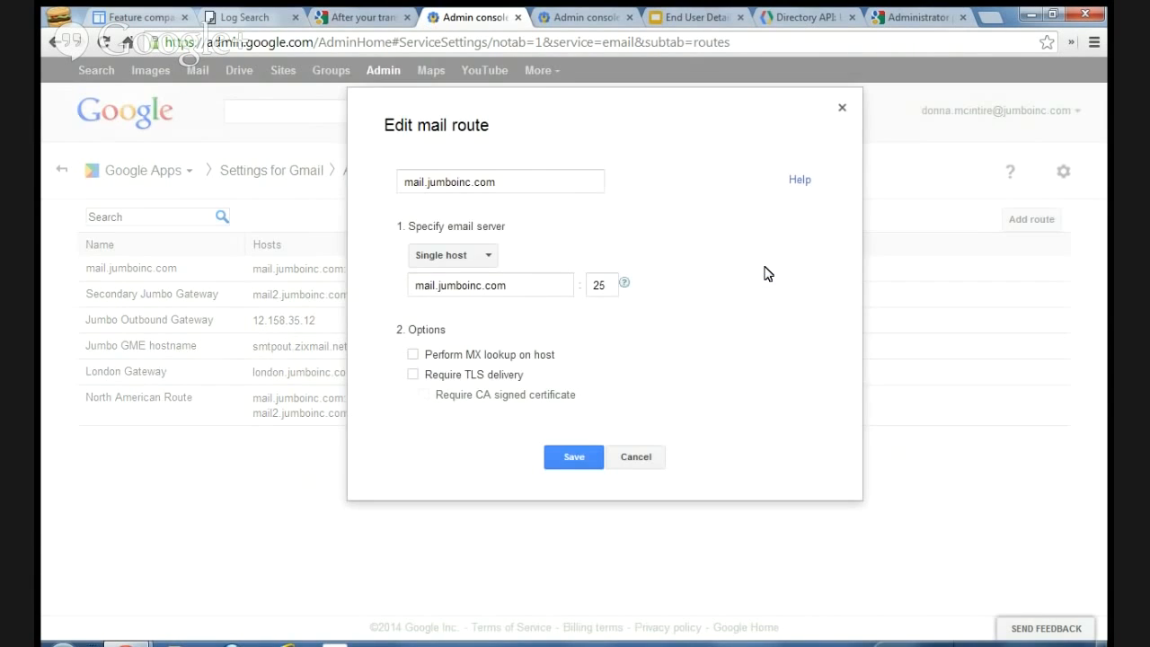
drag(506, 176, 229, 173)
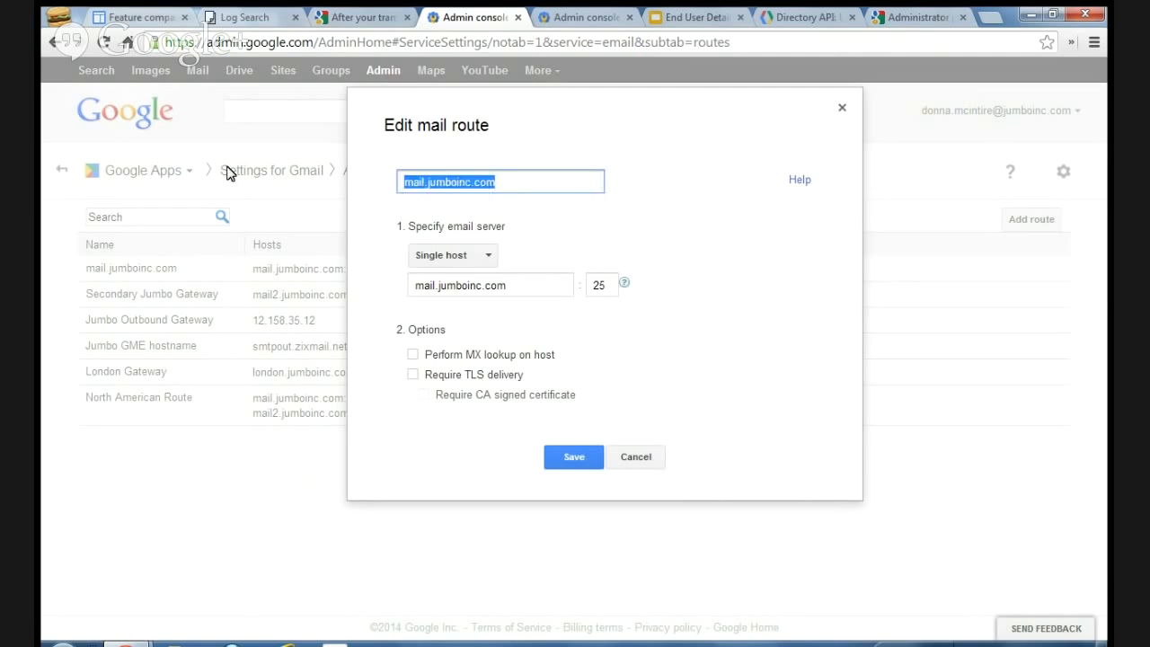
text(Main Jumbo)
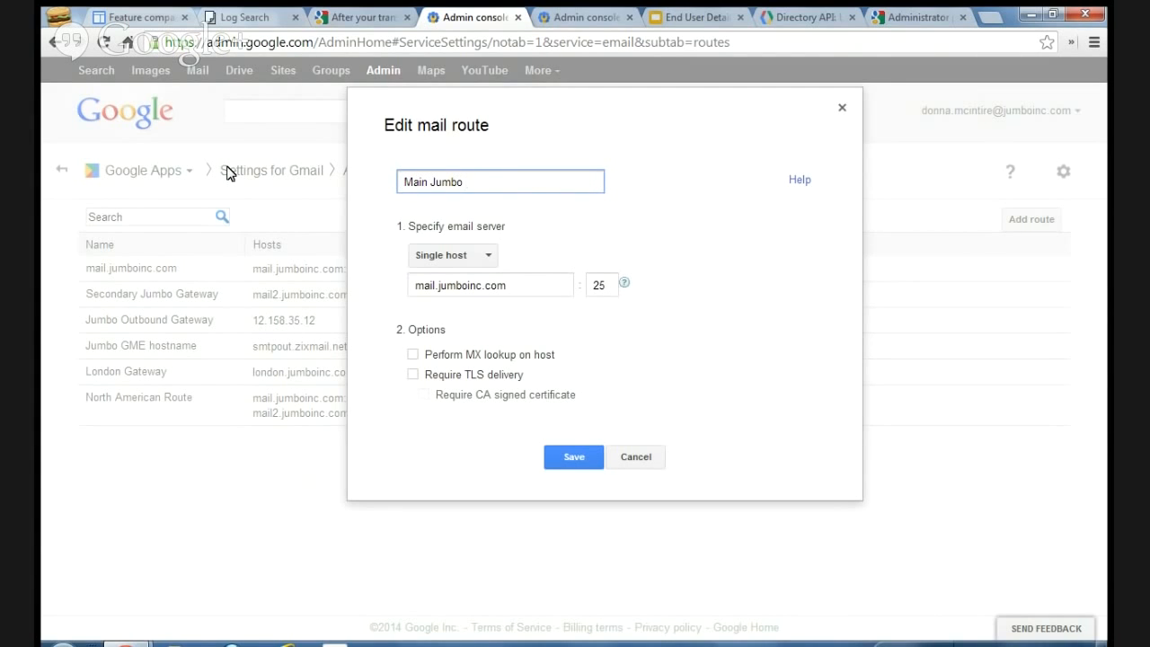
text( Gateway)
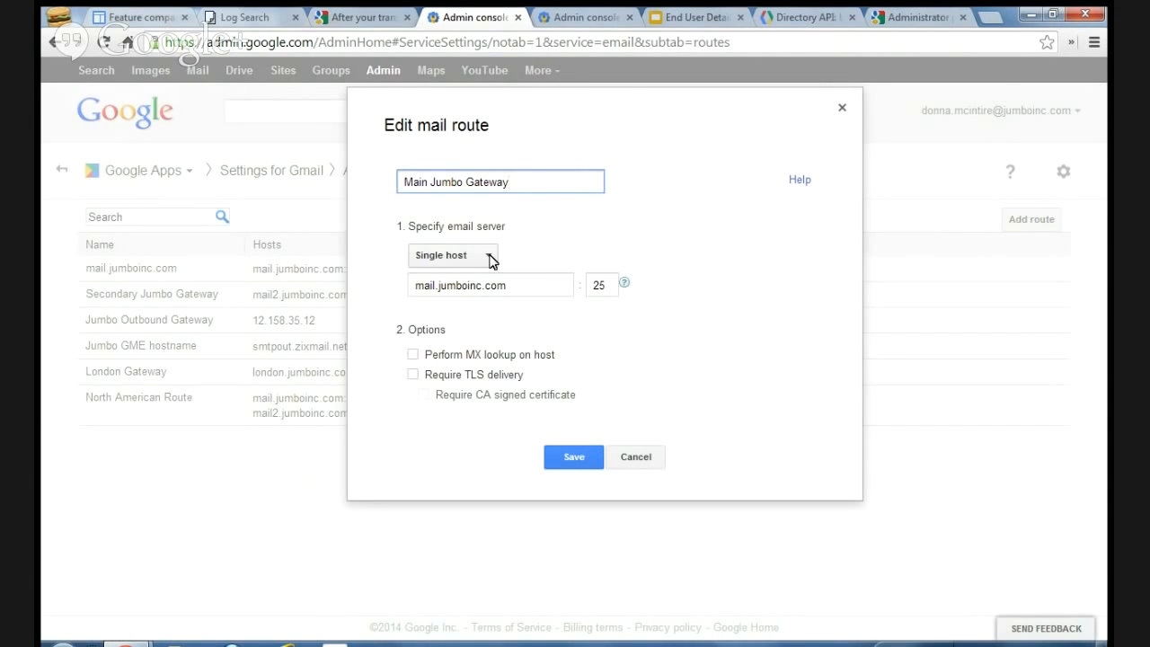
Step: Switch the route's email server to Multiple hosts and add two more primary host rows and one more secondary row
click(489, 259)
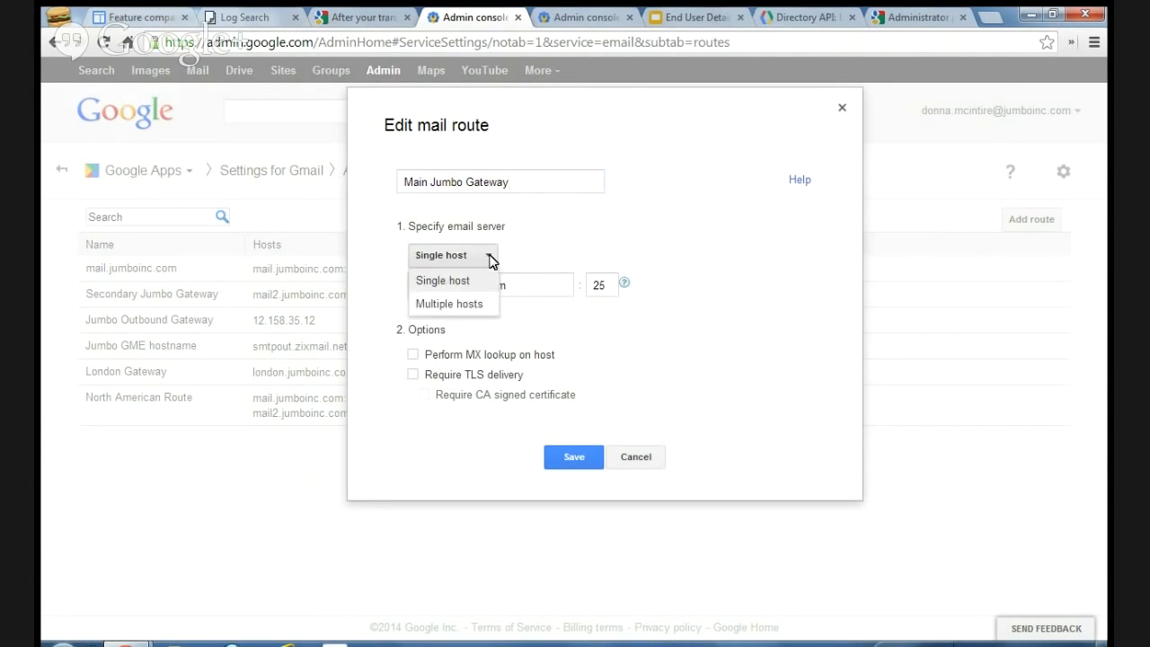
click(482, 305)
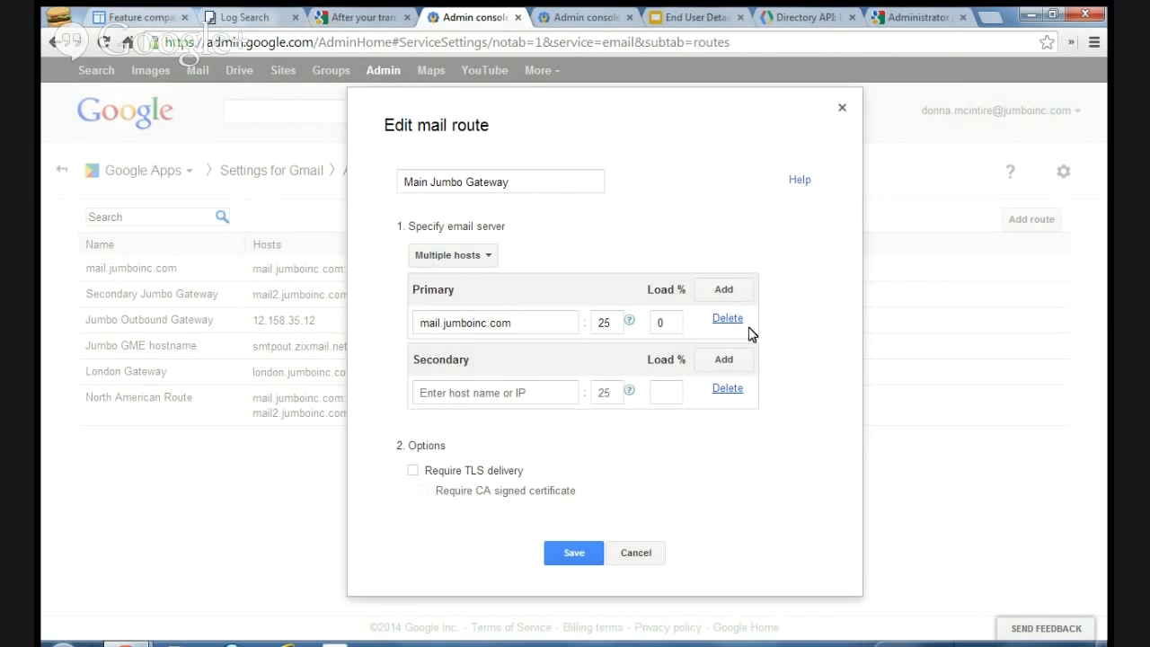
click(735, 293)
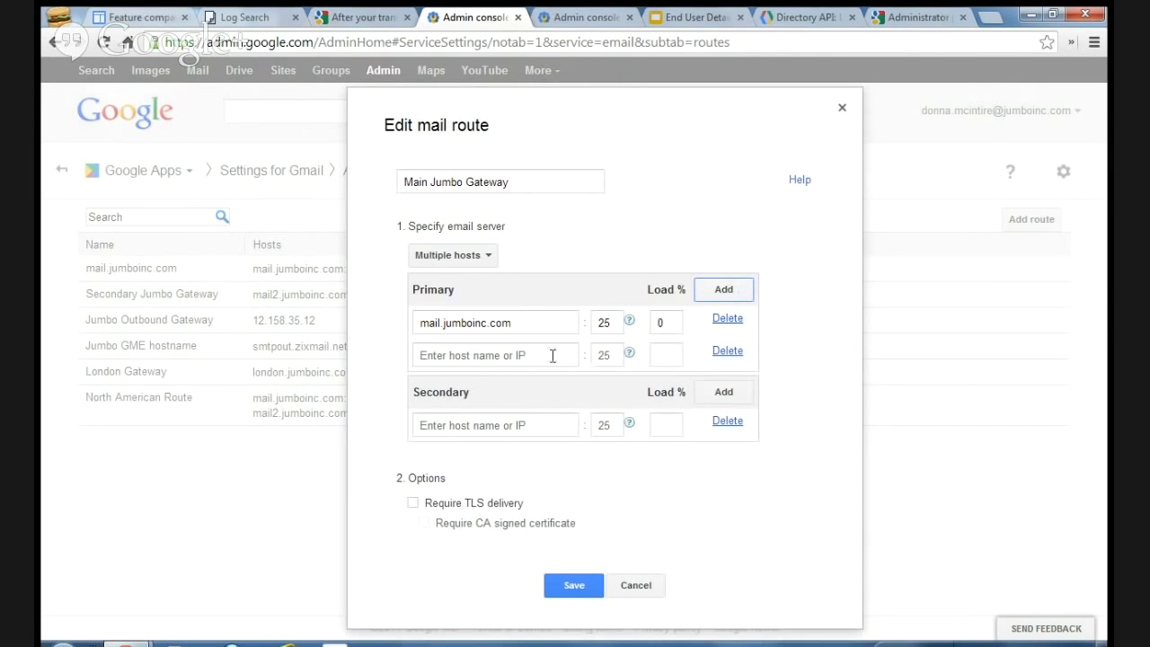
click(724, 292)
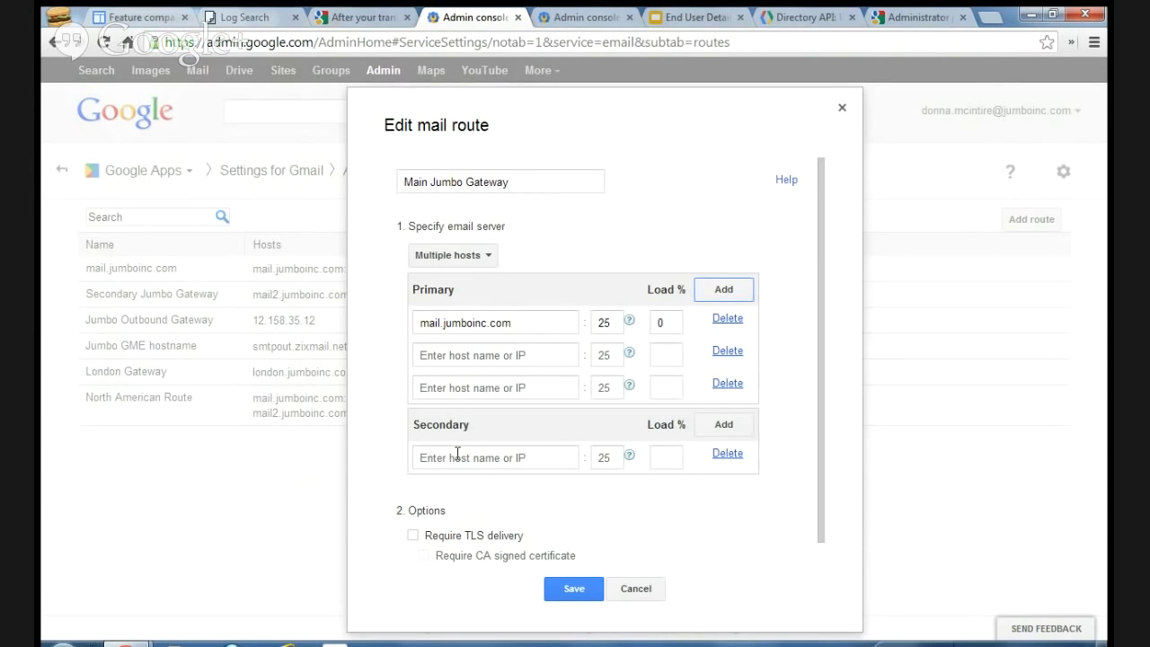
click(725, 425)
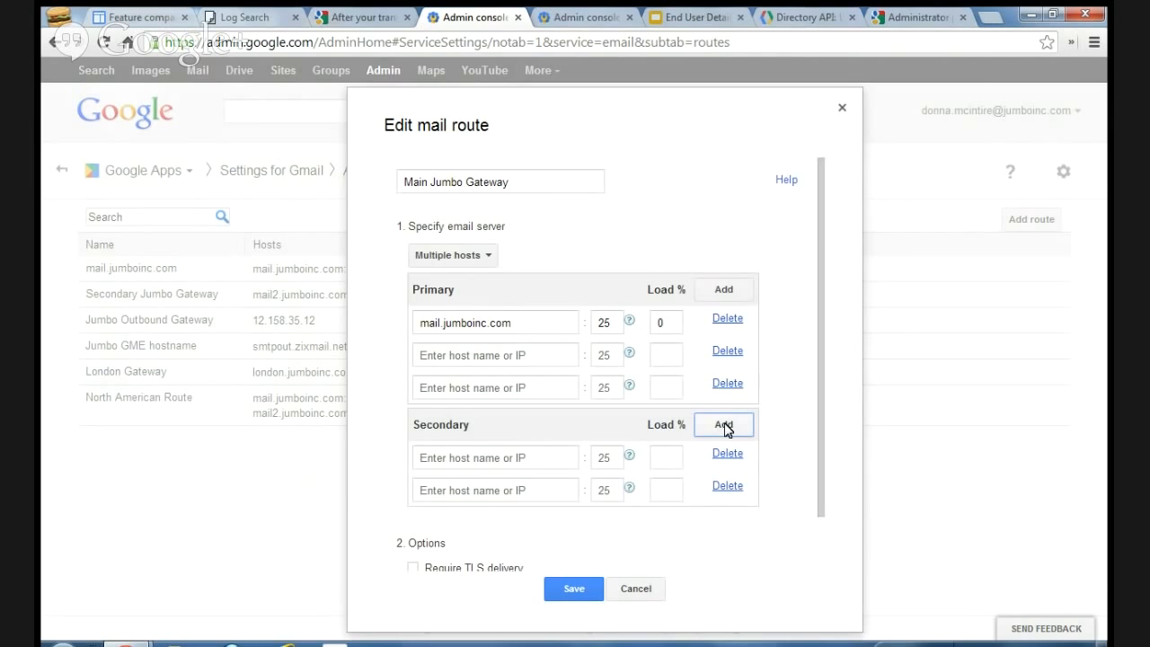
Step: Add a third secondary host row to the mail route, and discard all changes to the route
click(725, 426)
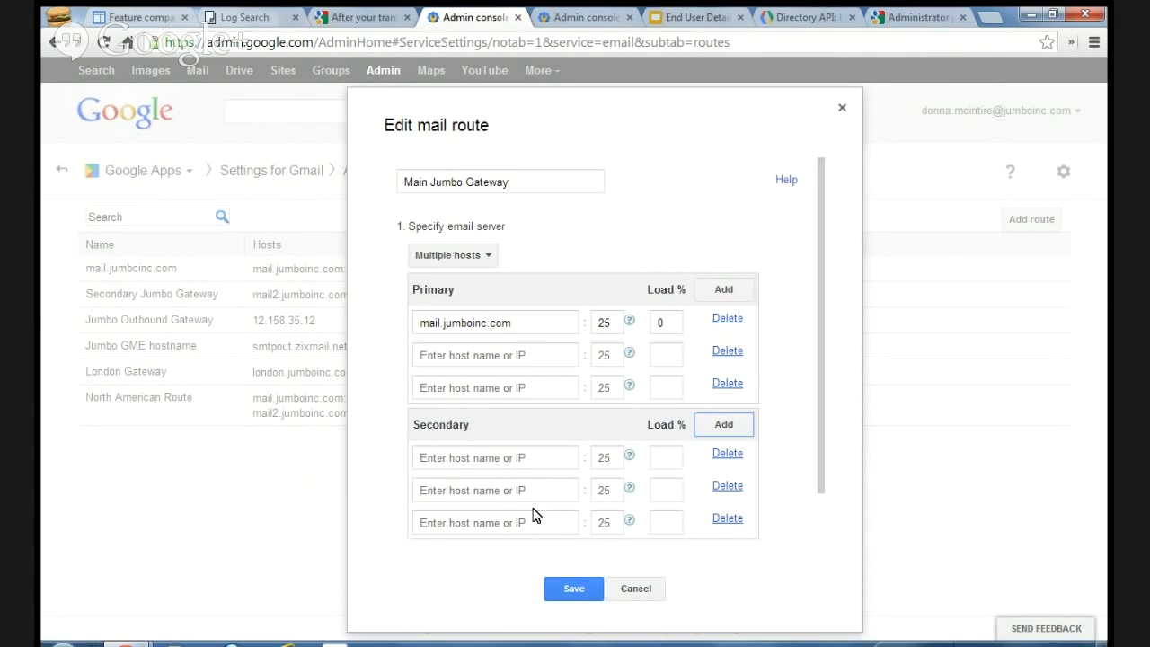
click(639, 594)
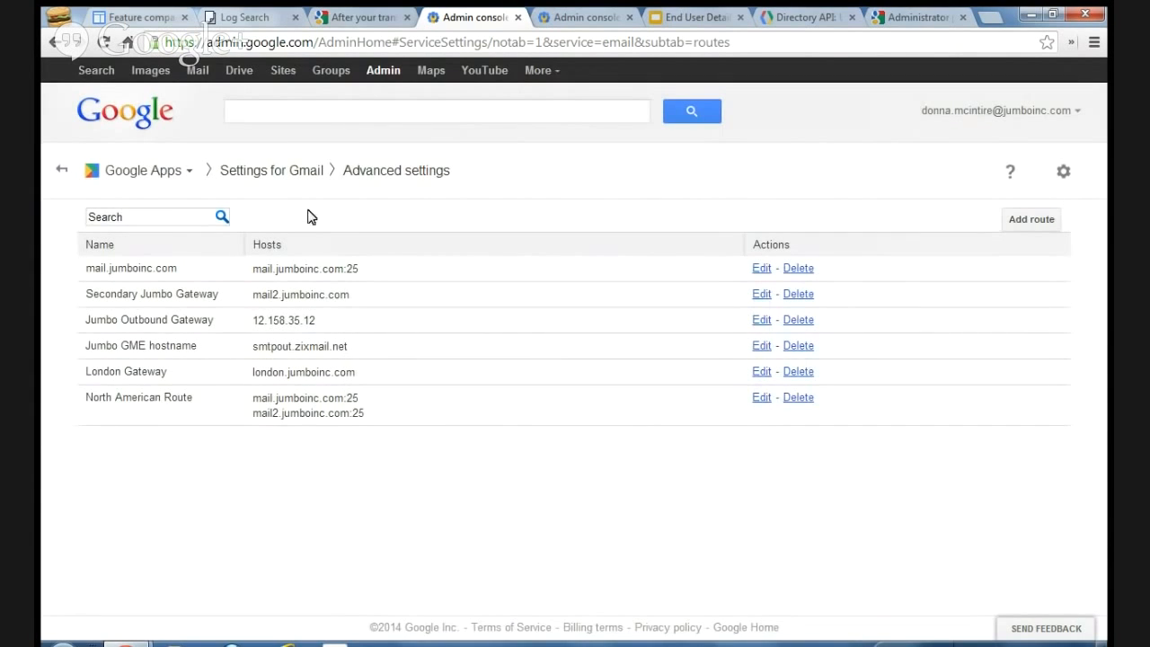
Step: Open the Default routing section of the Gmail settings and view the first All recipients rule without changing it
click(292, 170)
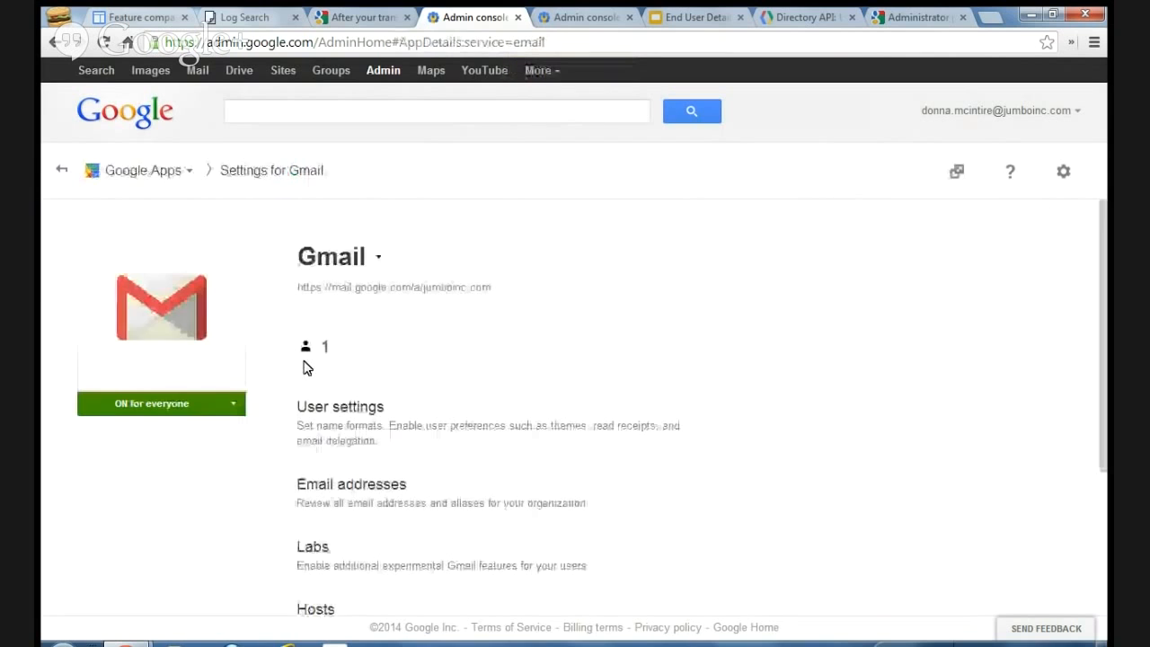
scroll(358, 474, down, 3)
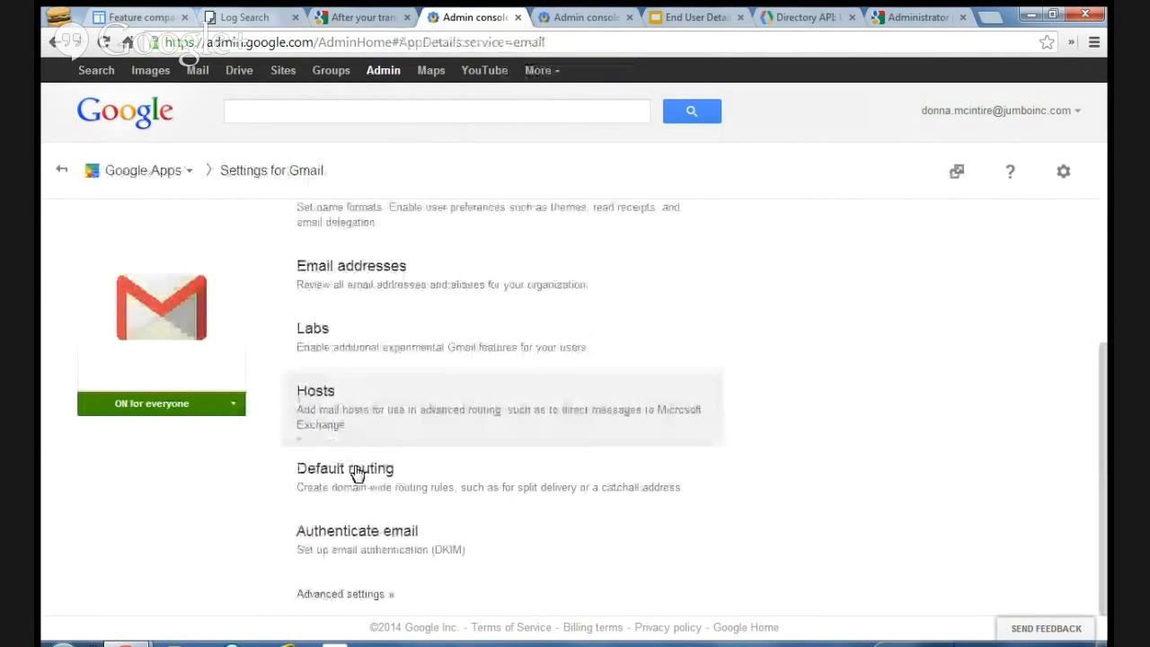
click(347, 469)
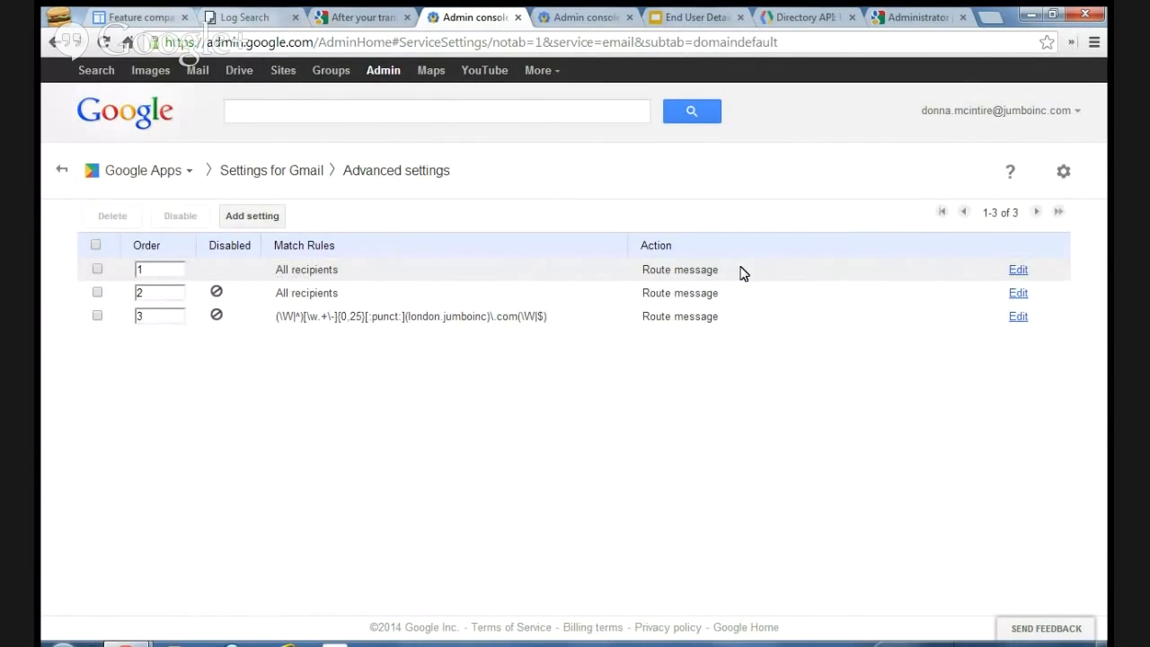
click(1025, 274)
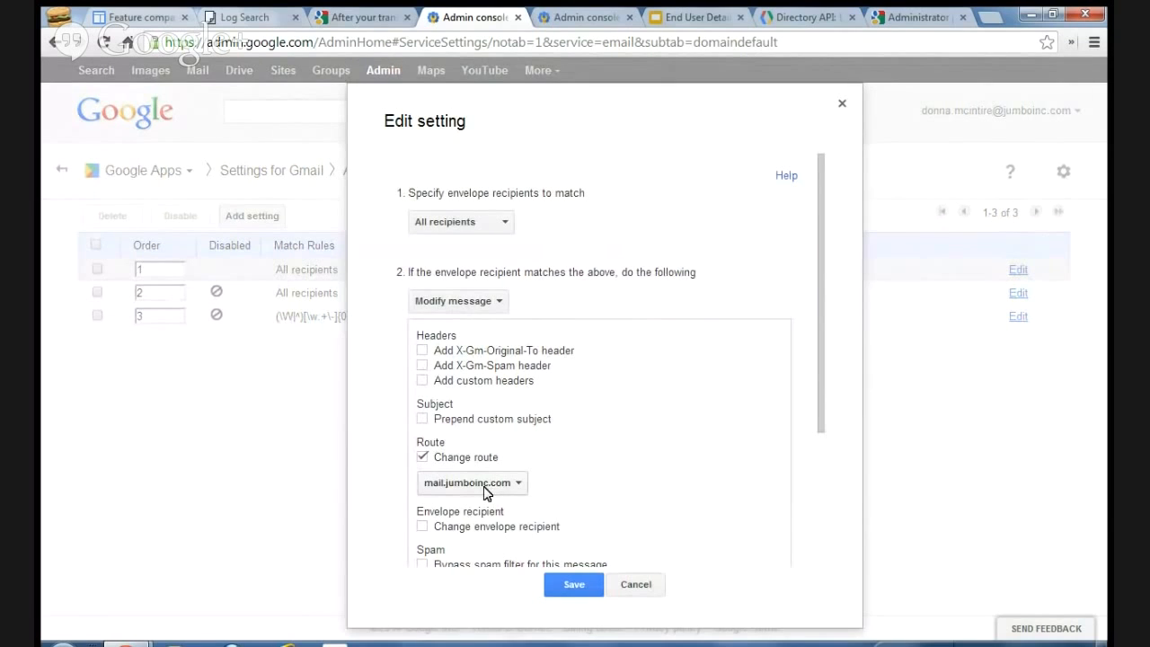
click(651, 589)
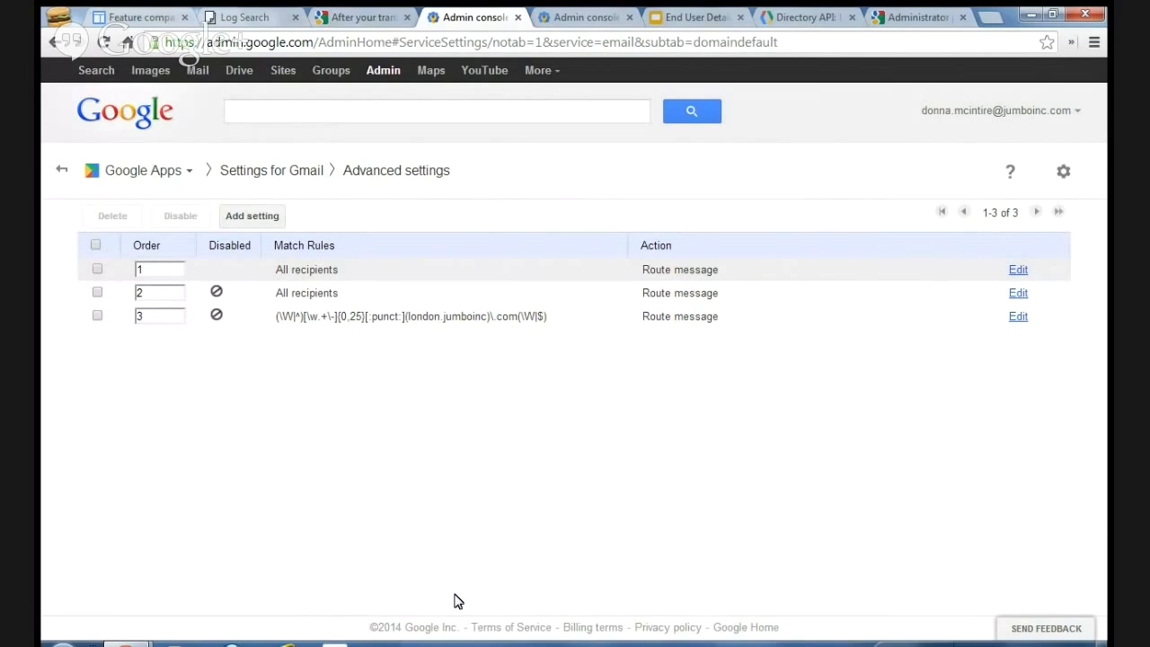
Step: Switch to the already open Gmail advanced settings page and view its Hosts and Default routing sections
click(262, 173)
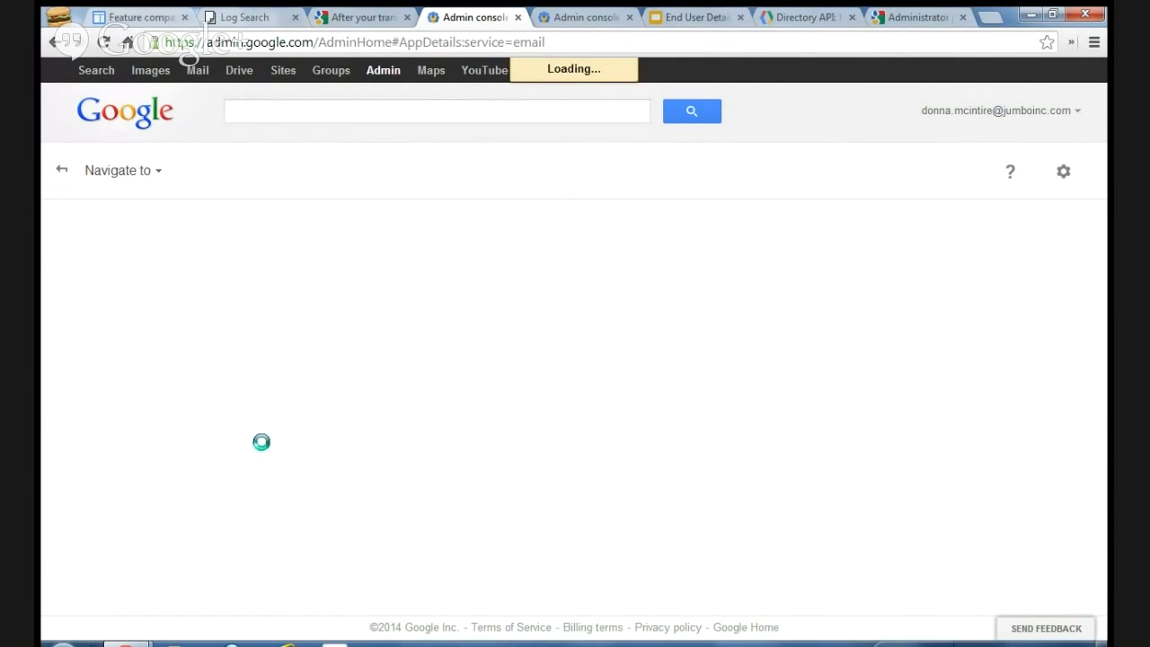
click(582, 21)
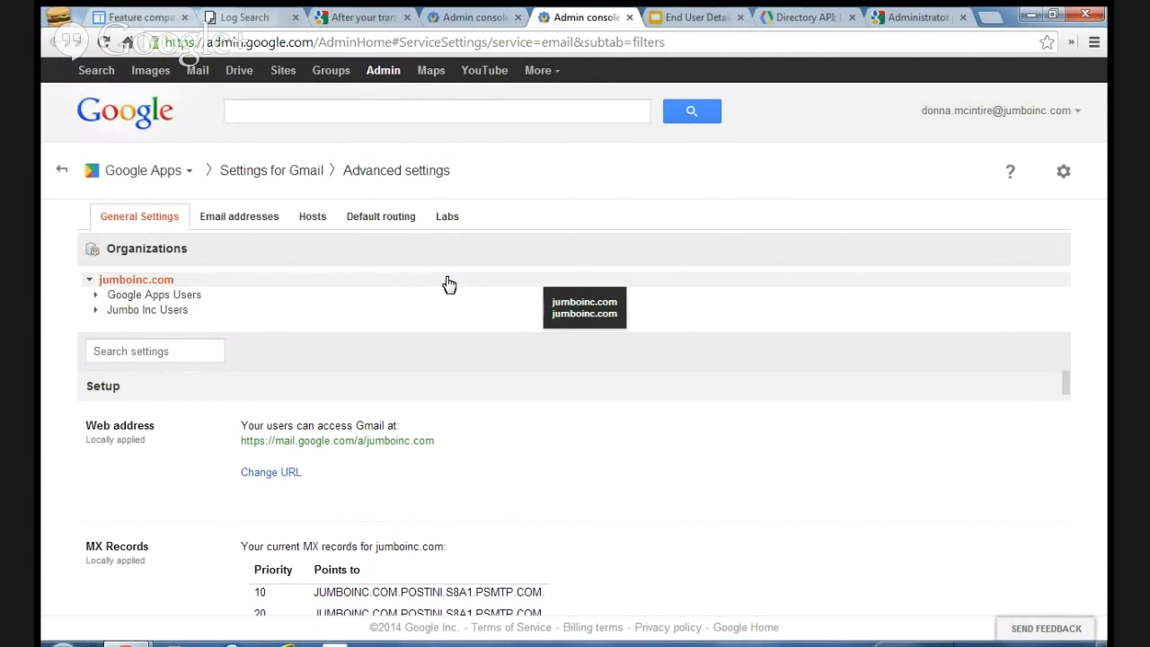
click(315, 220)
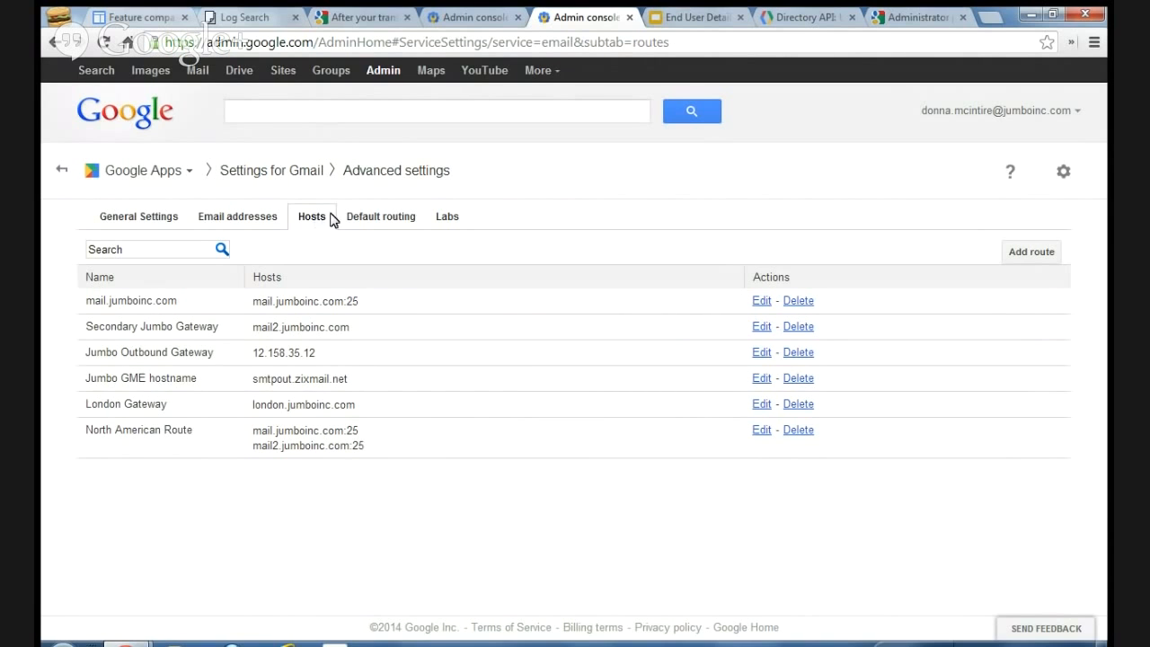
click(375, 225)
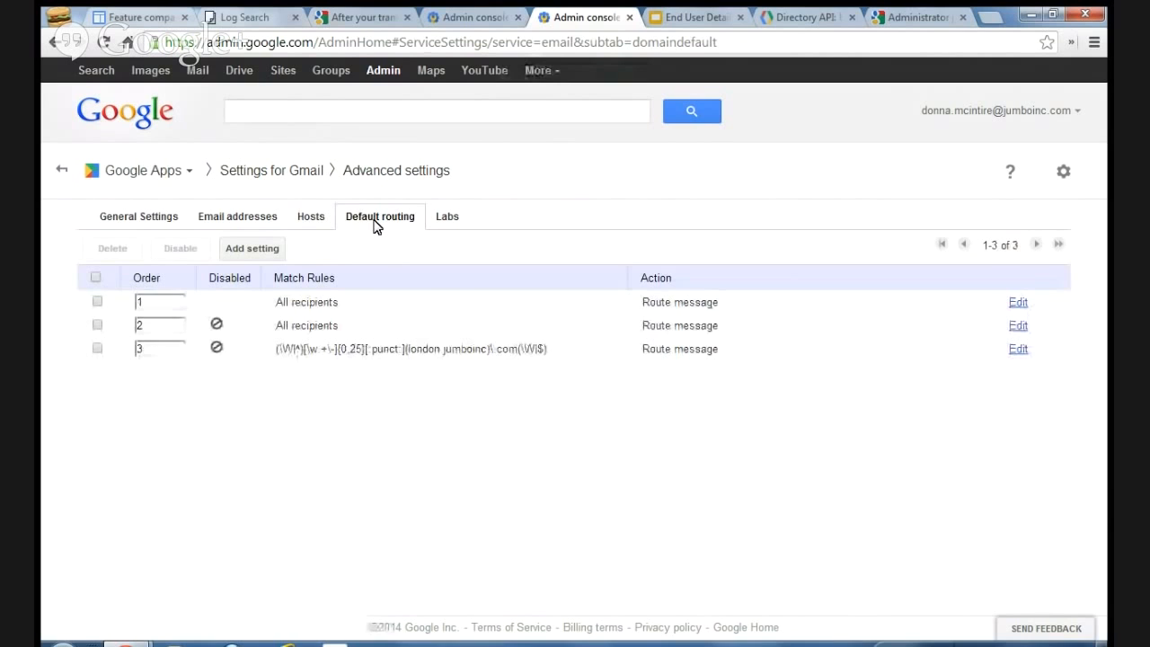
Step: Enlarge the organizations area in General Settings and expand Google Apps Users and Jumbo Inc Users to review their sub-organizations
click(153, 220)
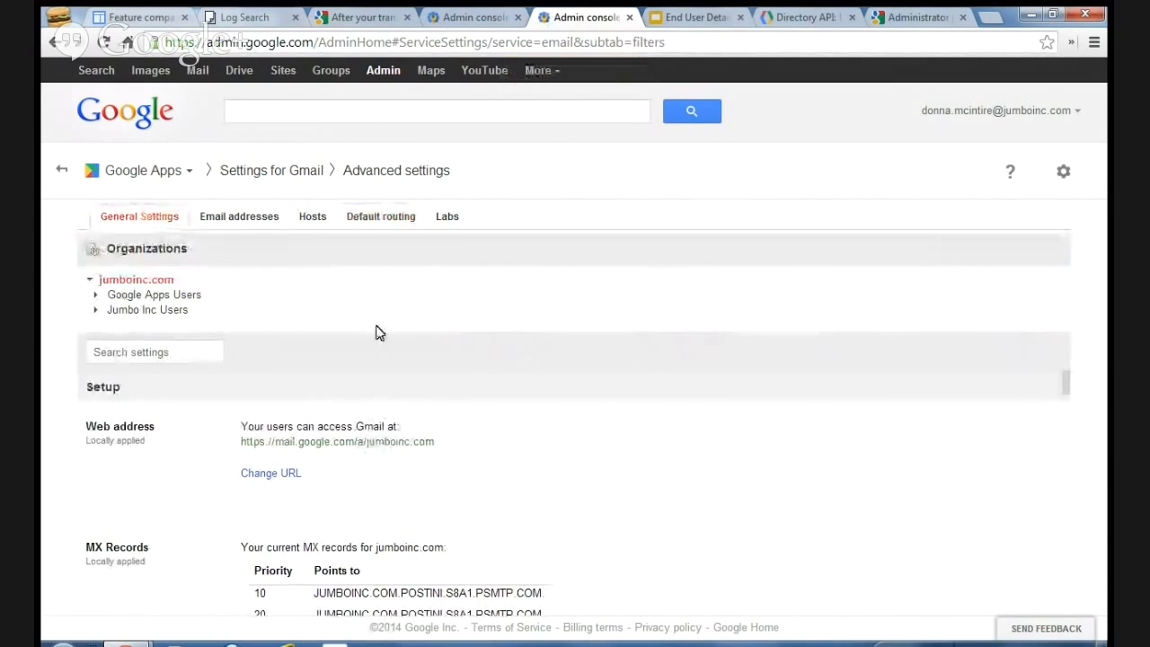
drag(383, 333, 408, 401)
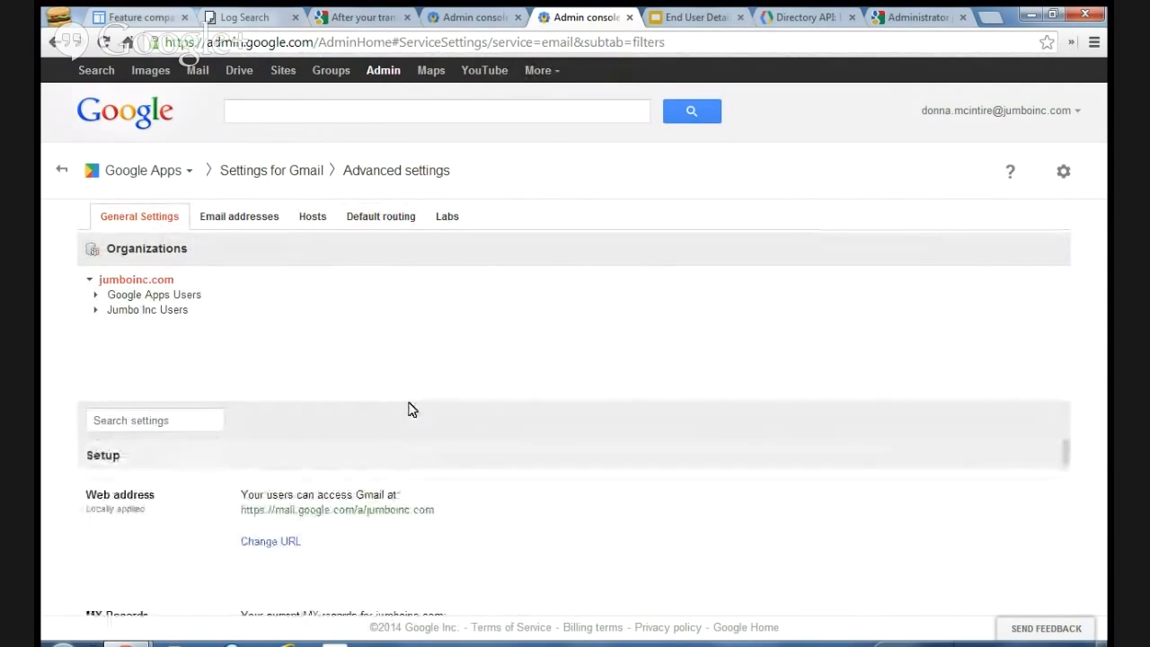
click(97, 297)
click(97, 356)
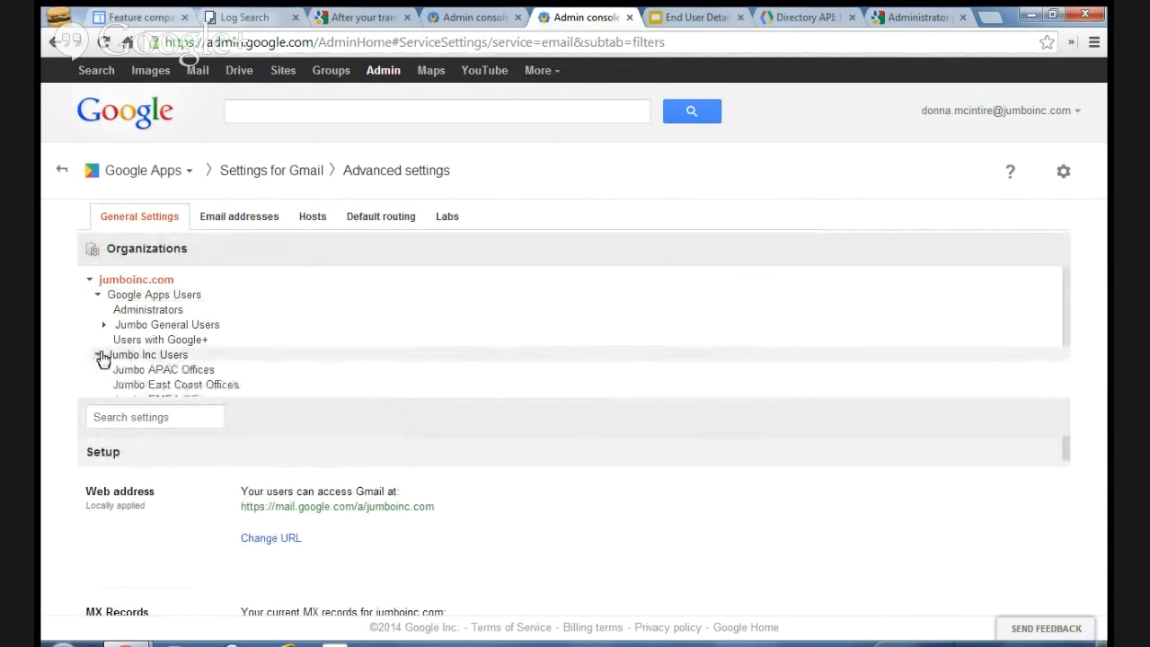
scroll(330, 341, down, 2)
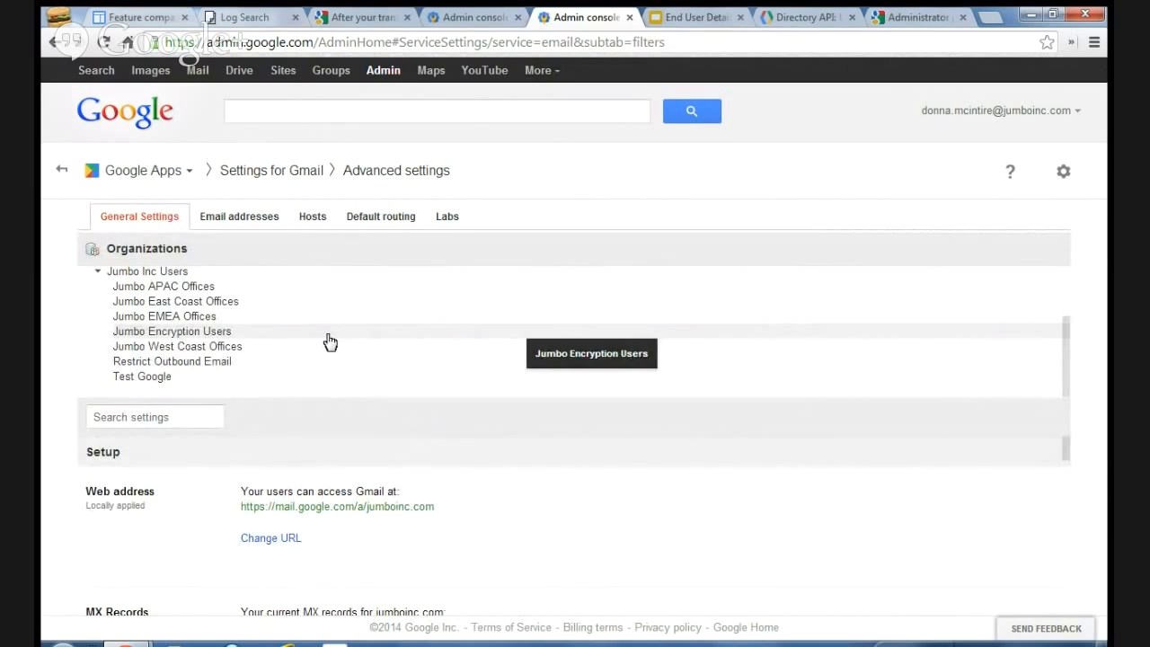
scroll(329, 342, up, 2)
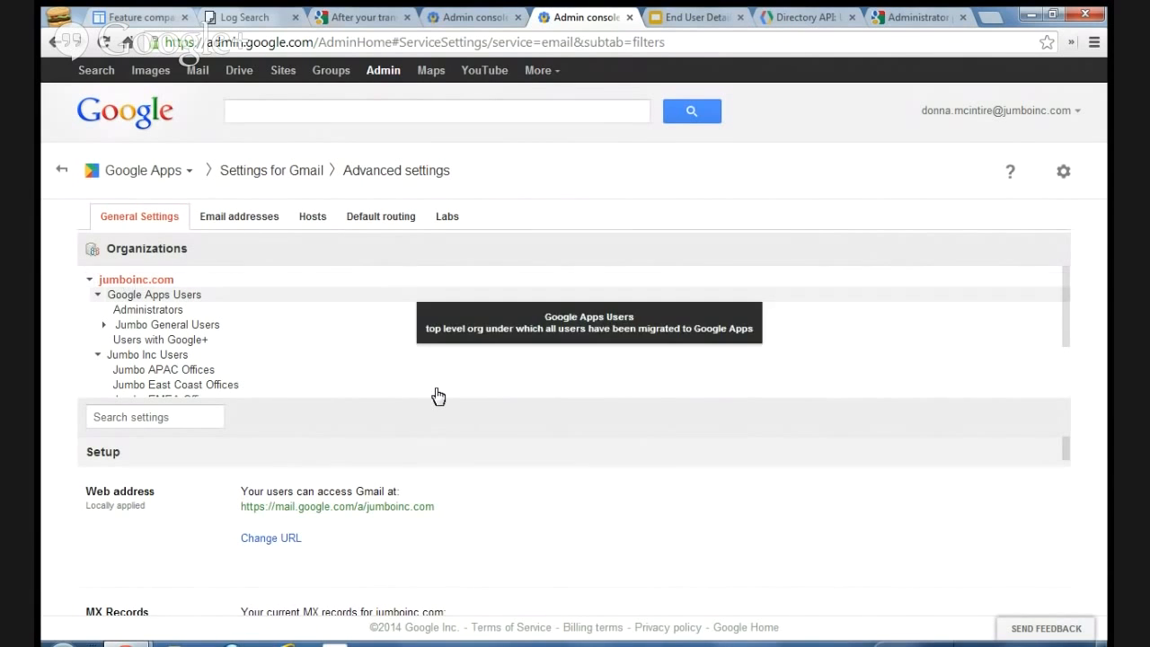
Step: Shrink the organizations area and look through the jumboinc.com general settings down to the Spam section's email whitelist and inbound gateway
drag(427, 400, 422, 310)
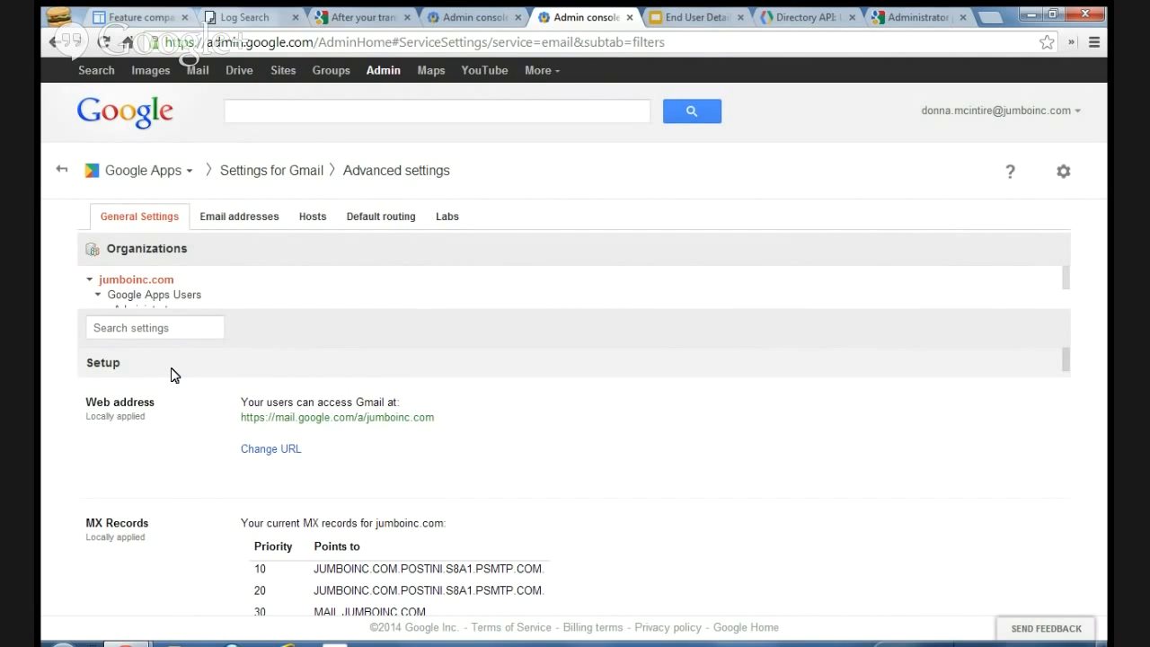
scroll(173, 374, down, 10)
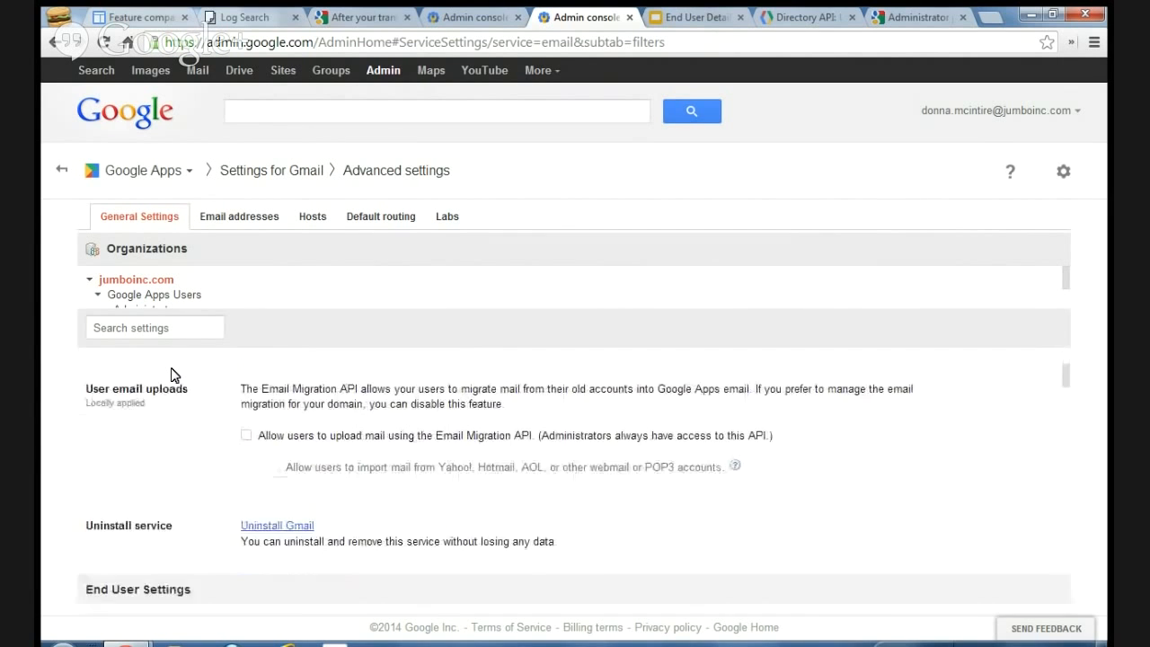
scroll(175, 371, down, 10)
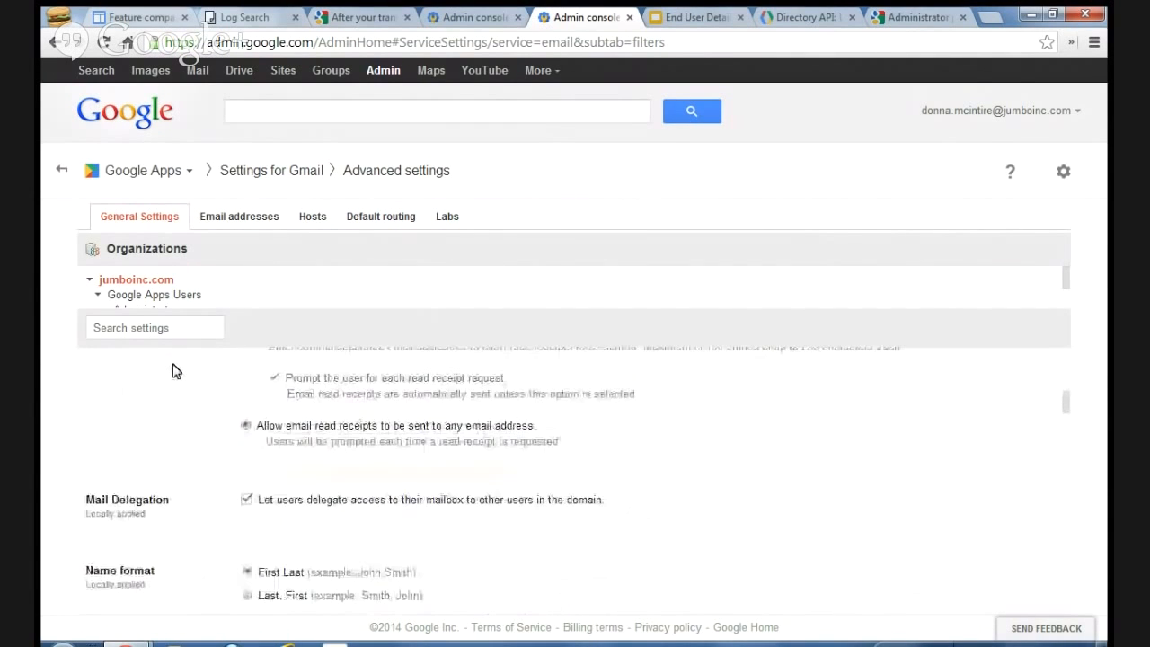
scroll(175, 368, down, 3)
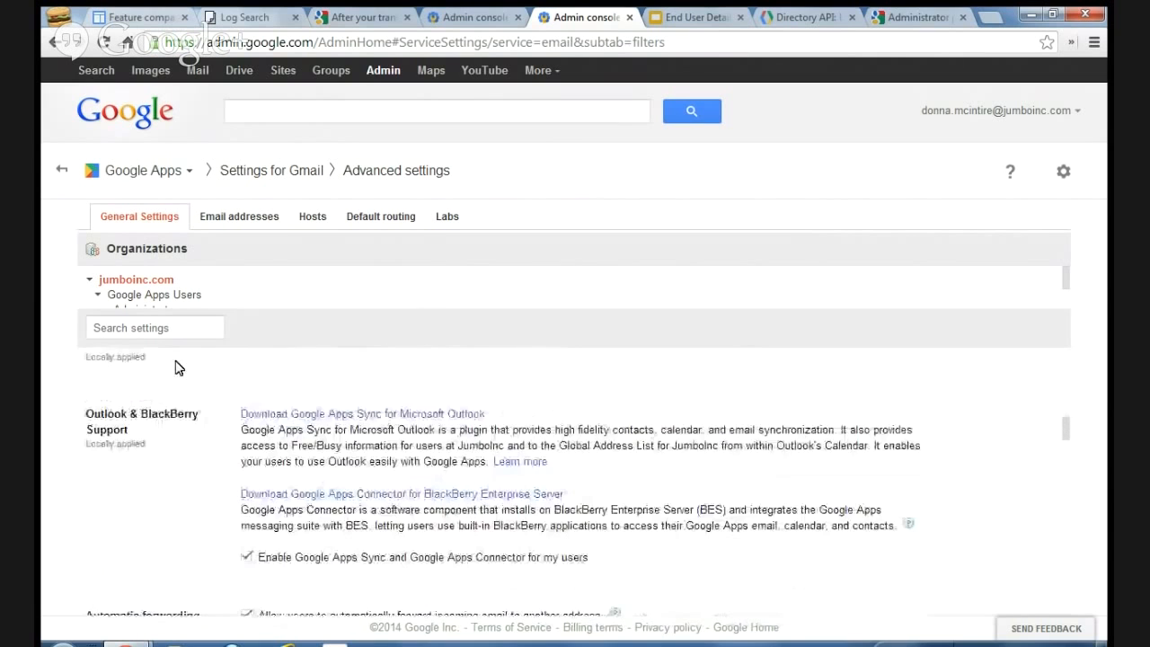
scroll(177, 368, down, 8)
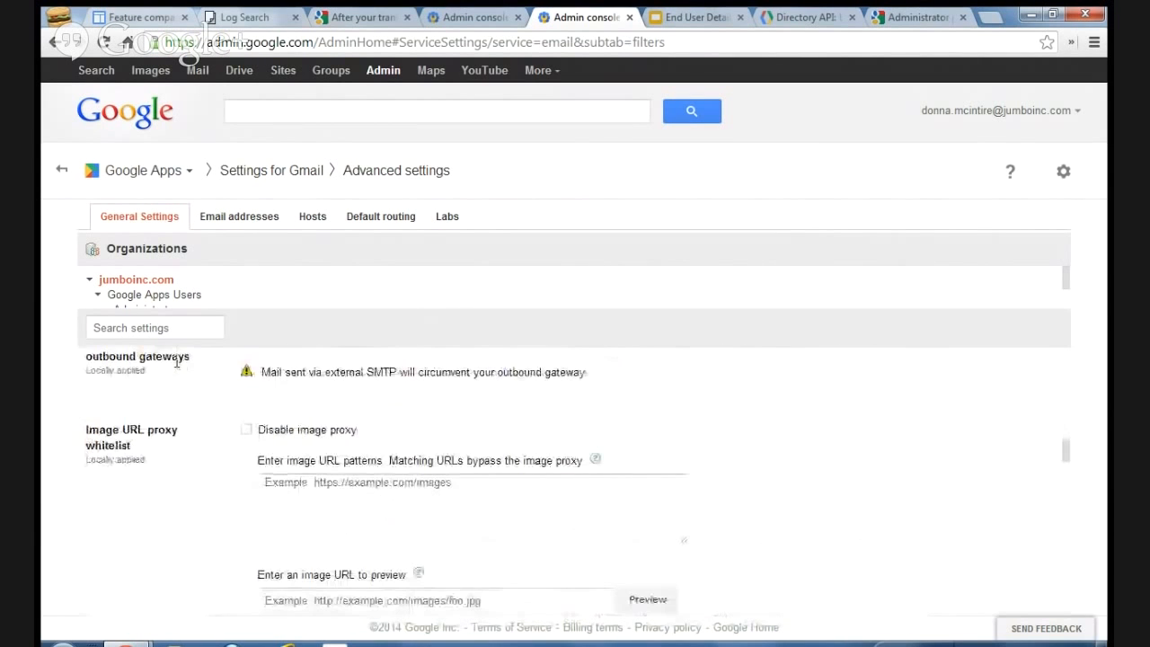
scroll(177, 367, down, 3)
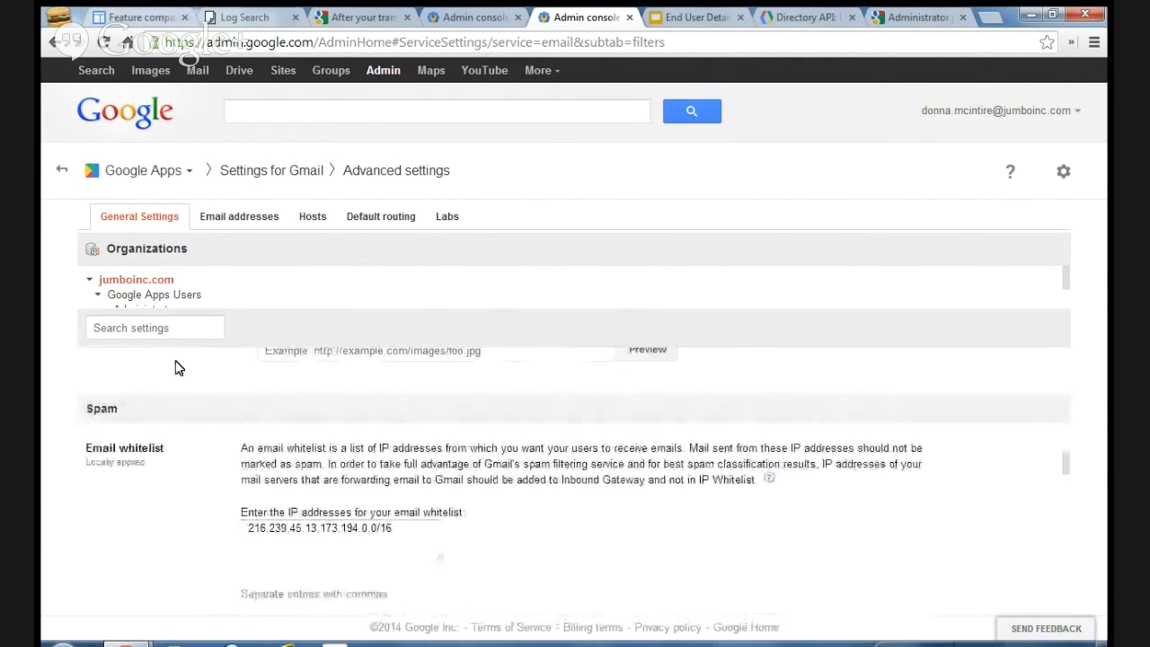
scroll(177, 367, down, 1)
scroll(177, 368, up, 1)
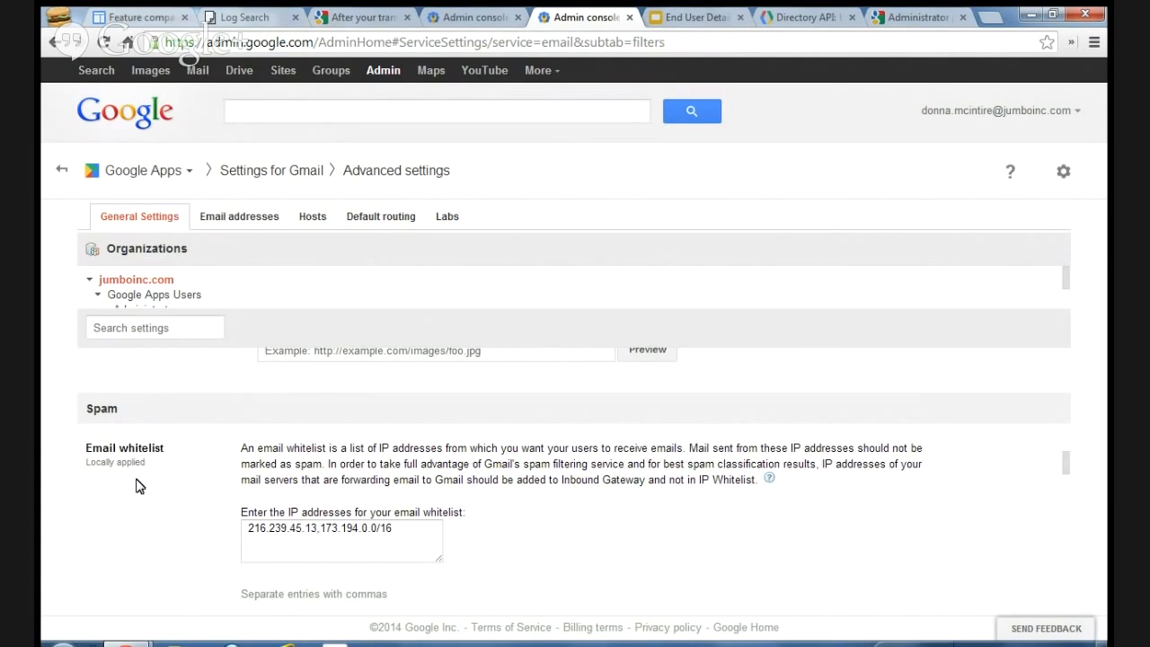
scroll(139, 486, down, 2)
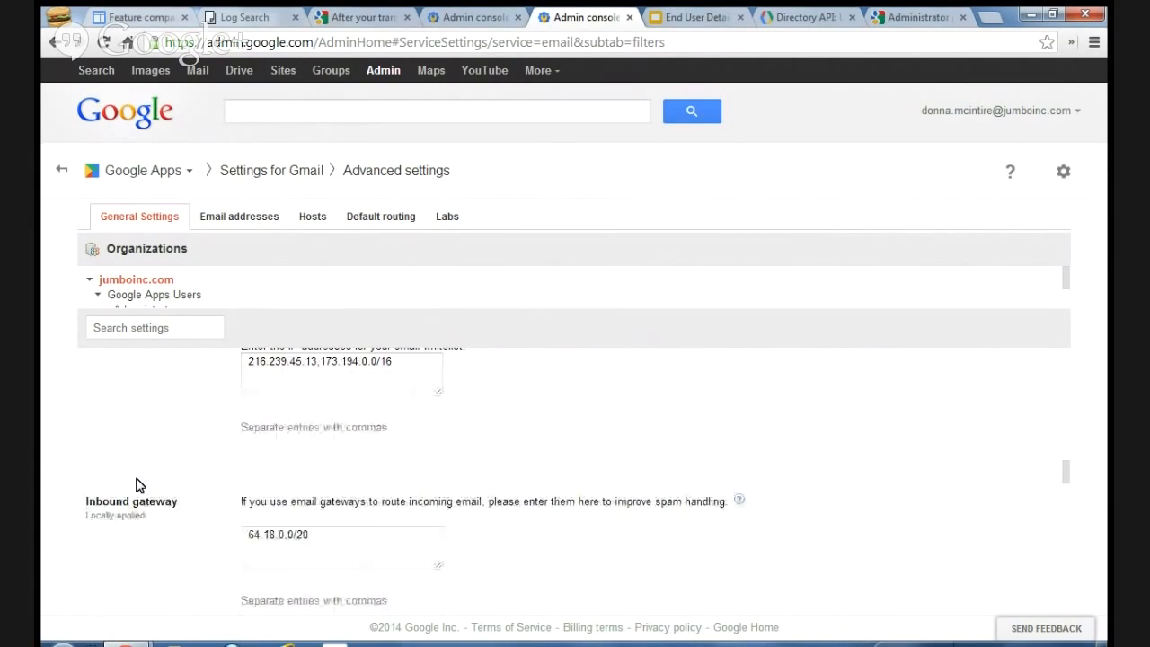
scroll(139, 485, down, 4)
scroll(139, 485, down, 1)
scroll(139, 484, up, 3)
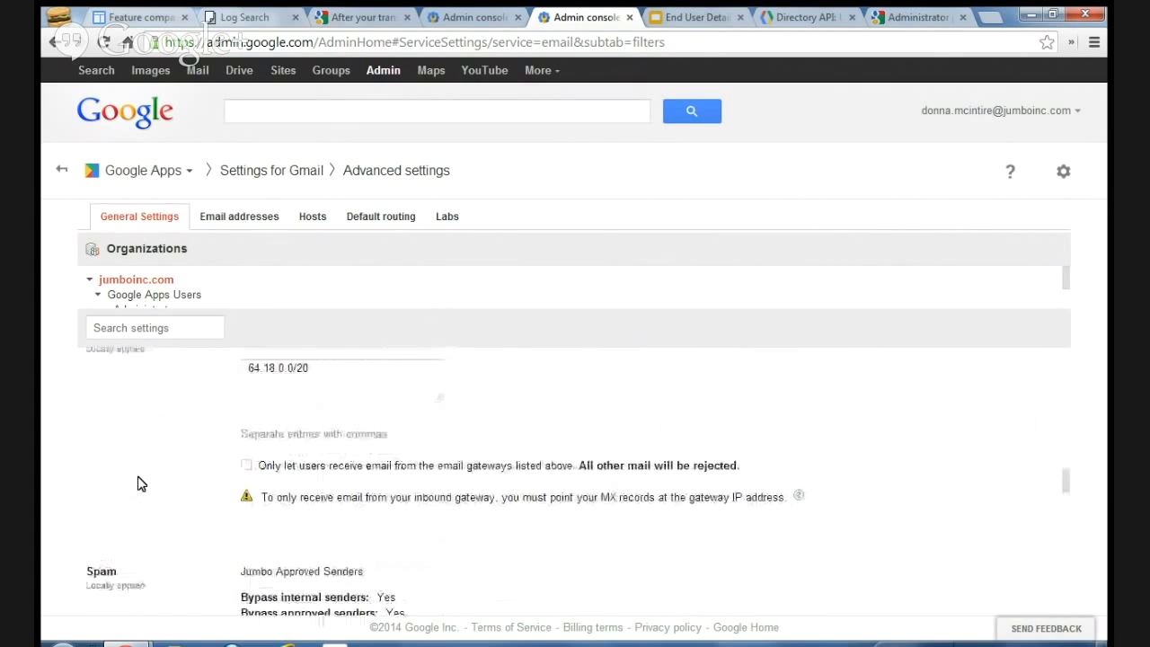
scroll(139, 485, up, 3)
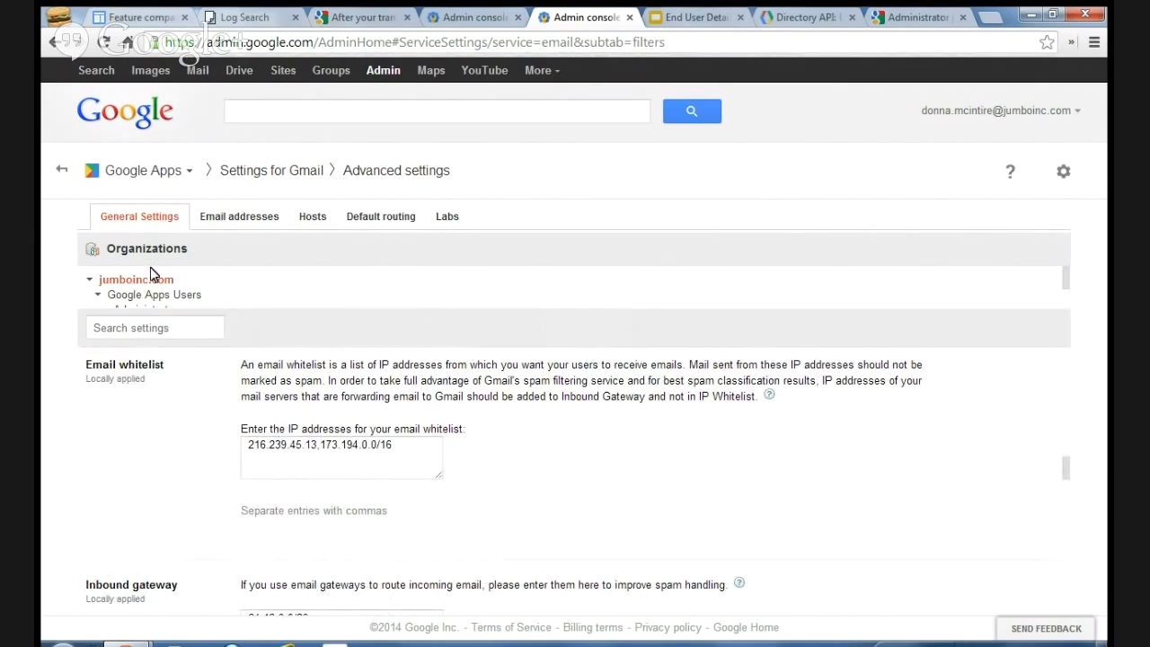
Step: Select the Google Apps Users organization and examine its Spam section, including the blocked senders setting
mouse_move(159, 302)
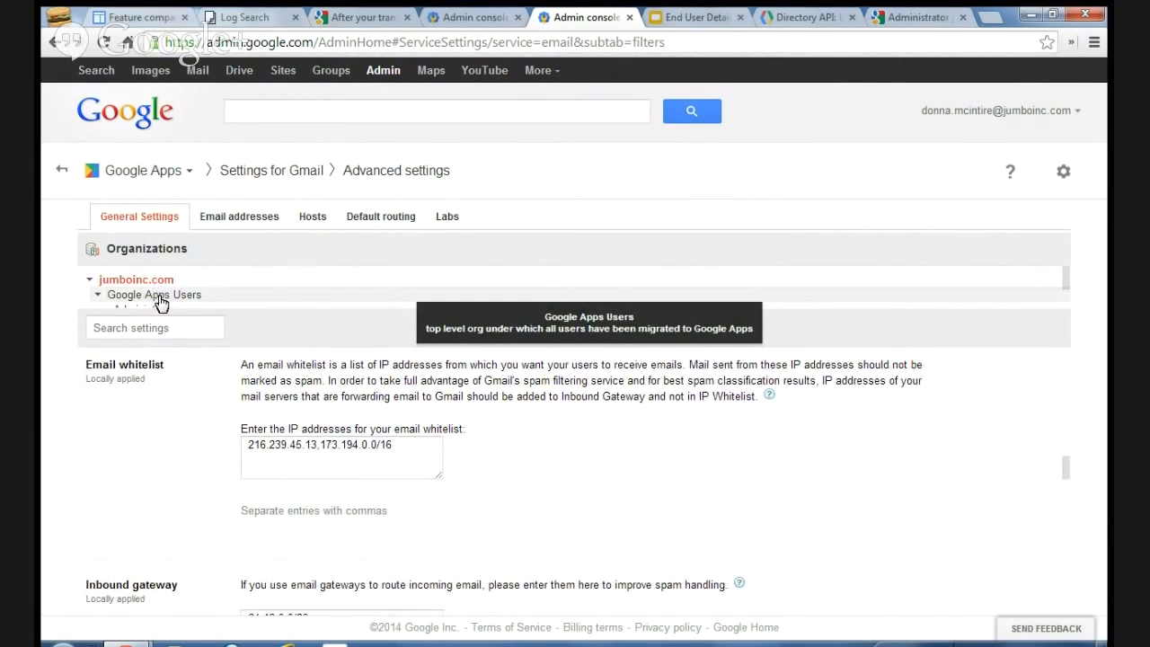
click(159, 297)
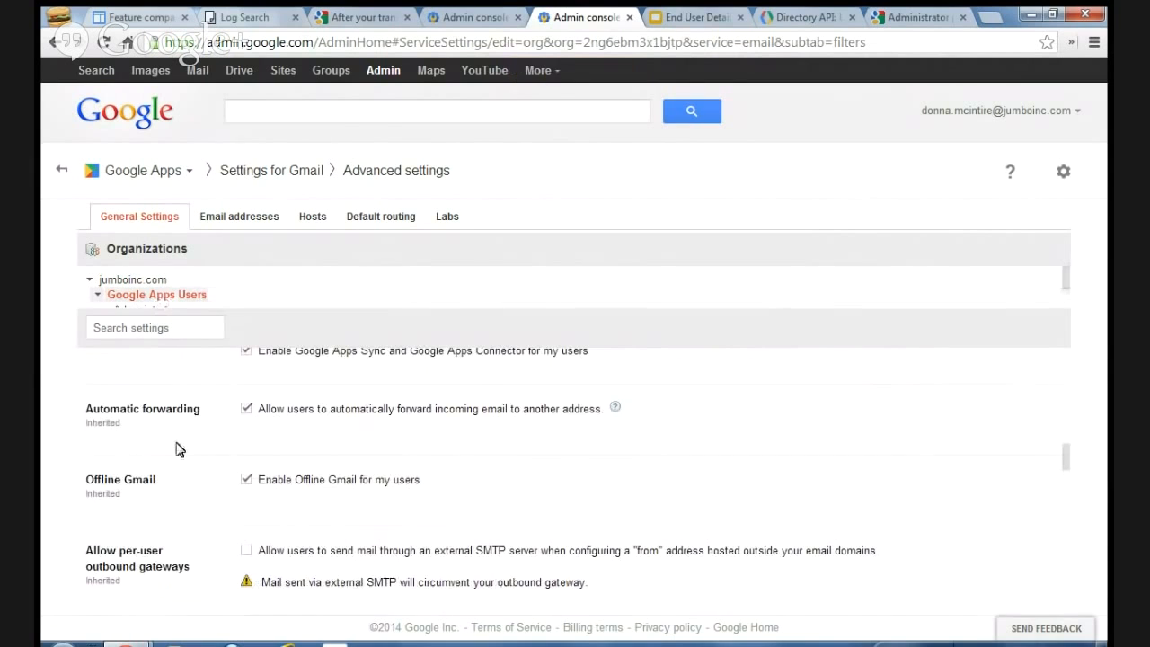
scroll(180, 441, down, 10)
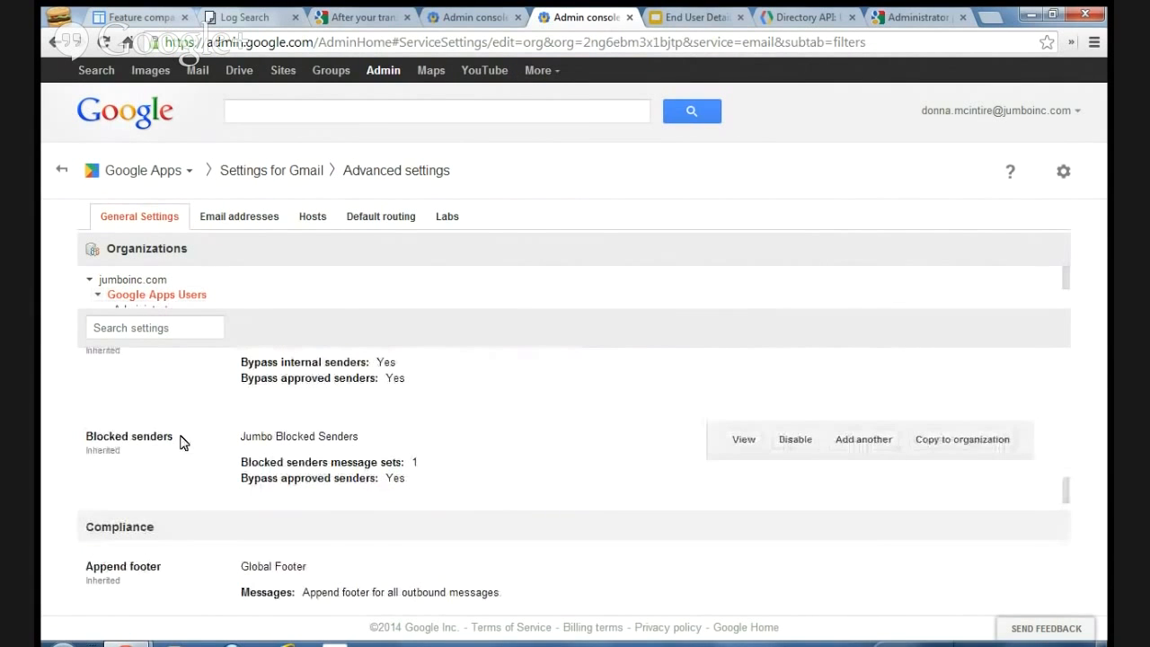
scroll(180, 441, up, 2)
scroll(180, 441, down, 1)
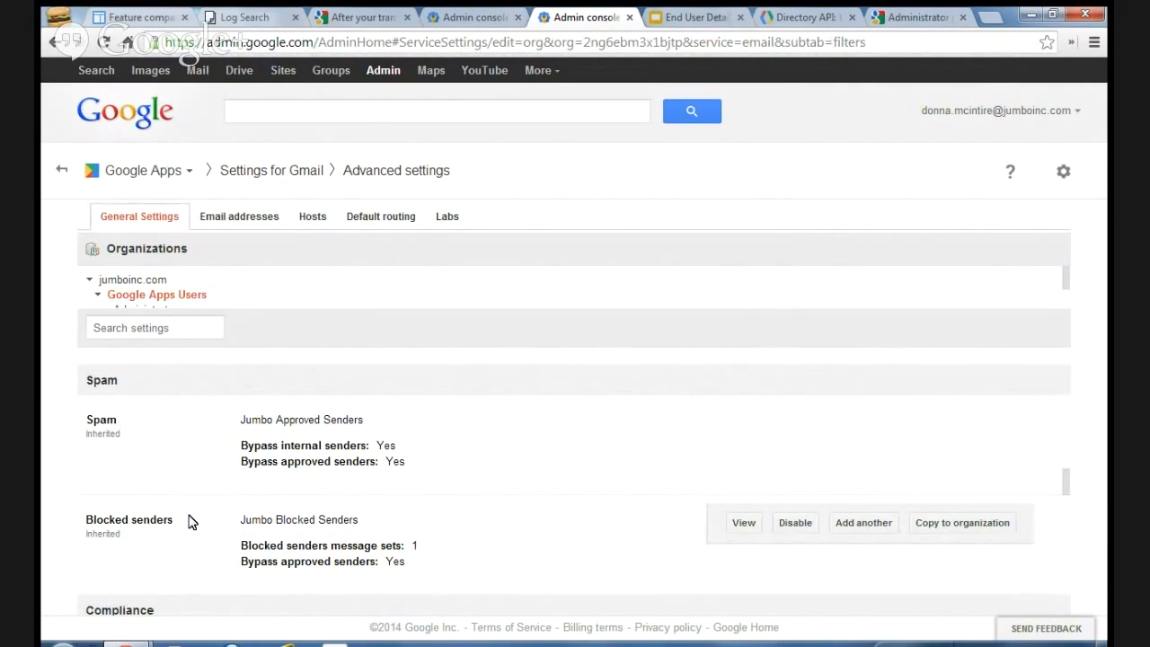
Step: Return to the top-level jumboinc.com organization and review its email whitelist and inbound gateway settings
click(135, 282)
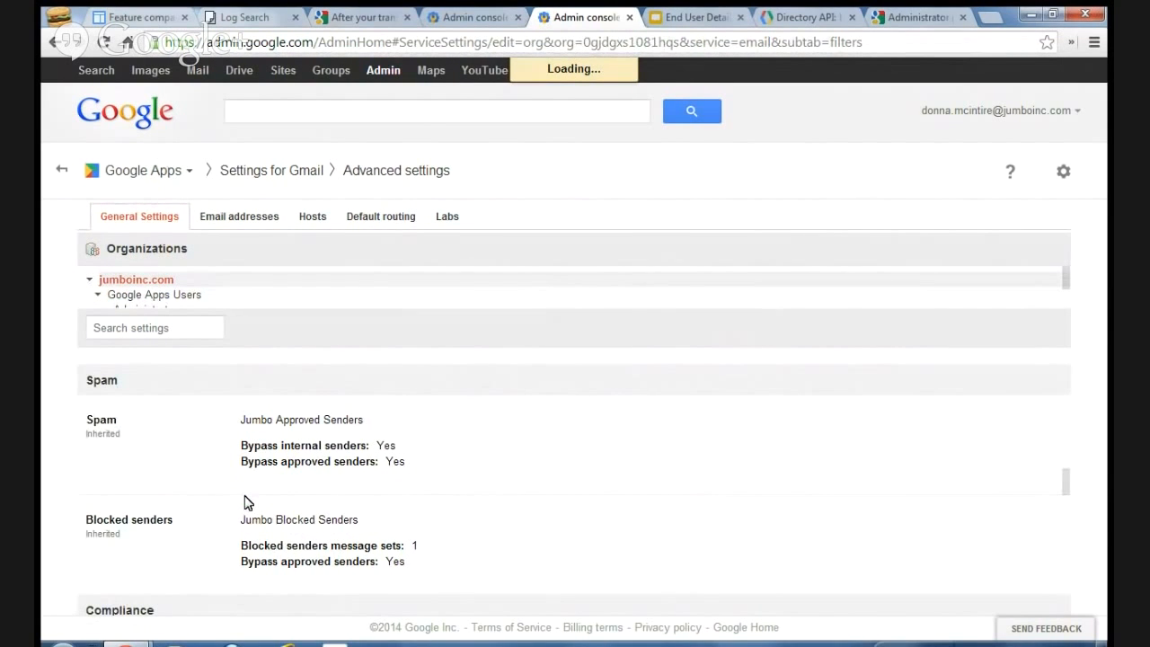
scroll(248, 502, down, 10)
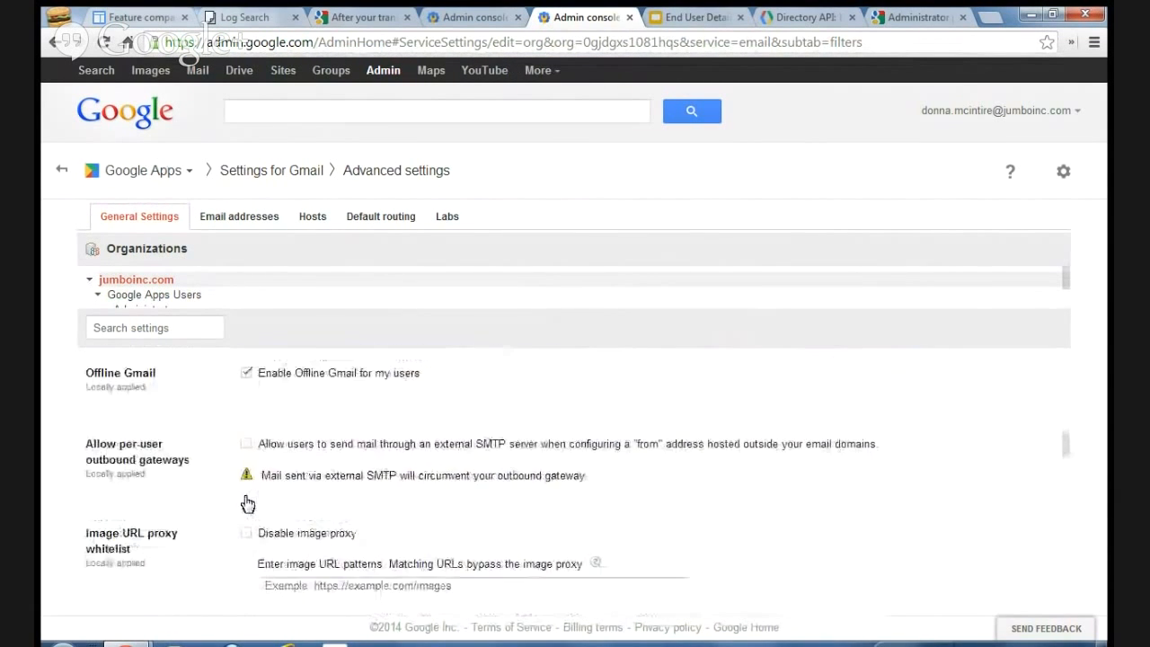
scroll(248, 502, down, 1)
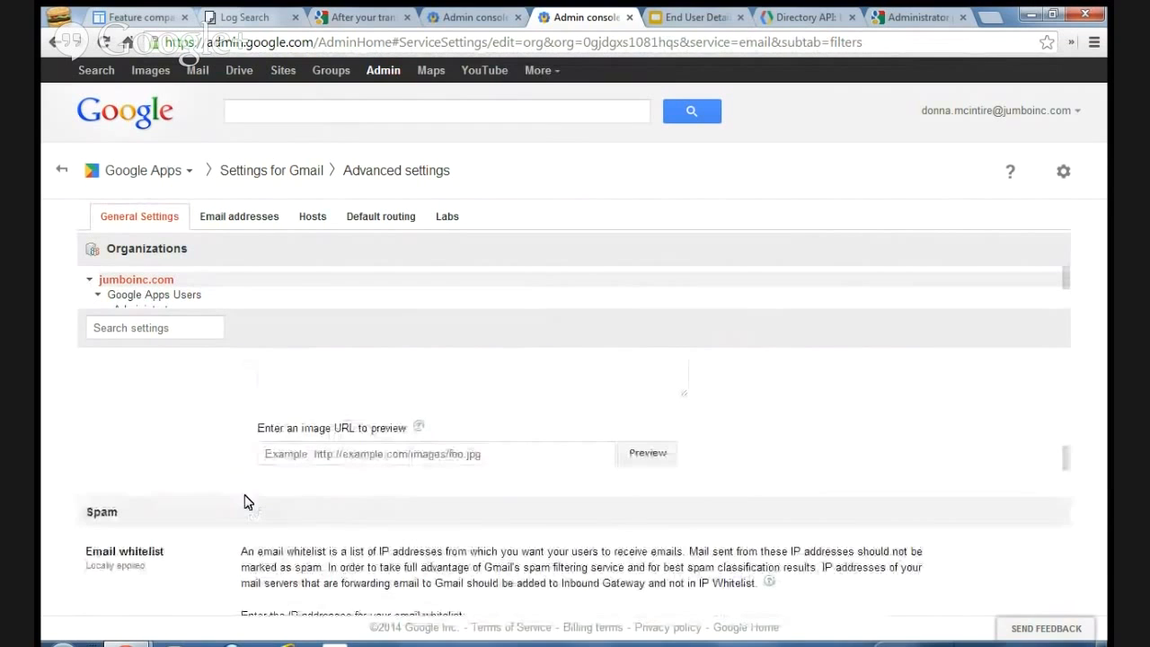
scroll(248, 502, down, 2)
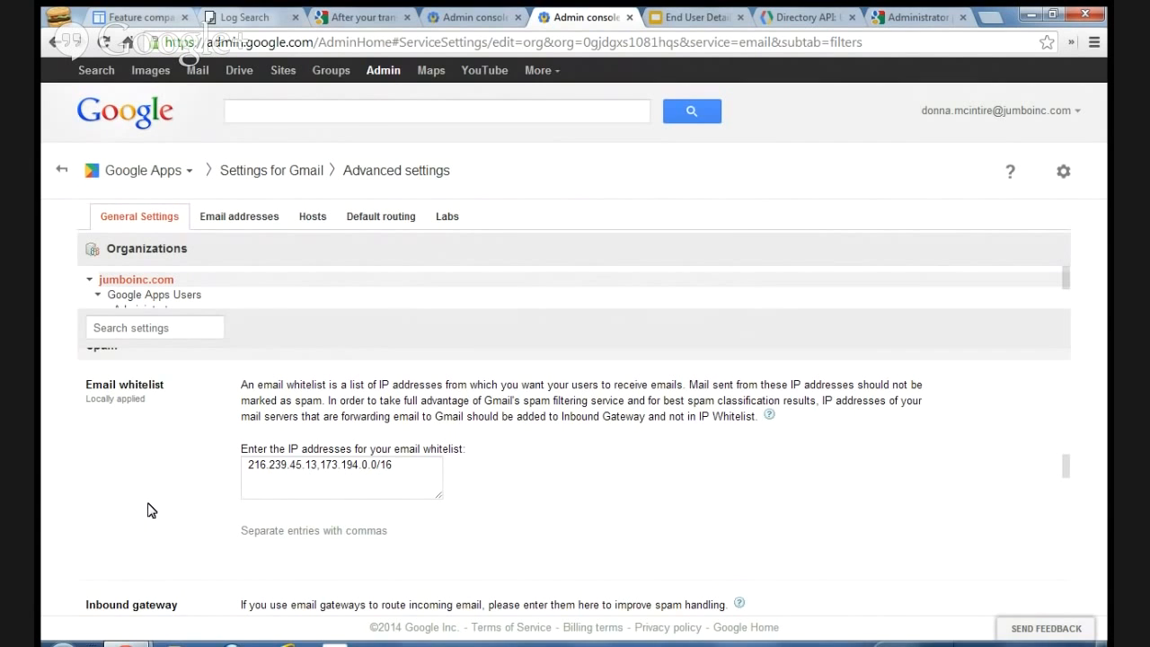
scroll(151, 510, down, 1)
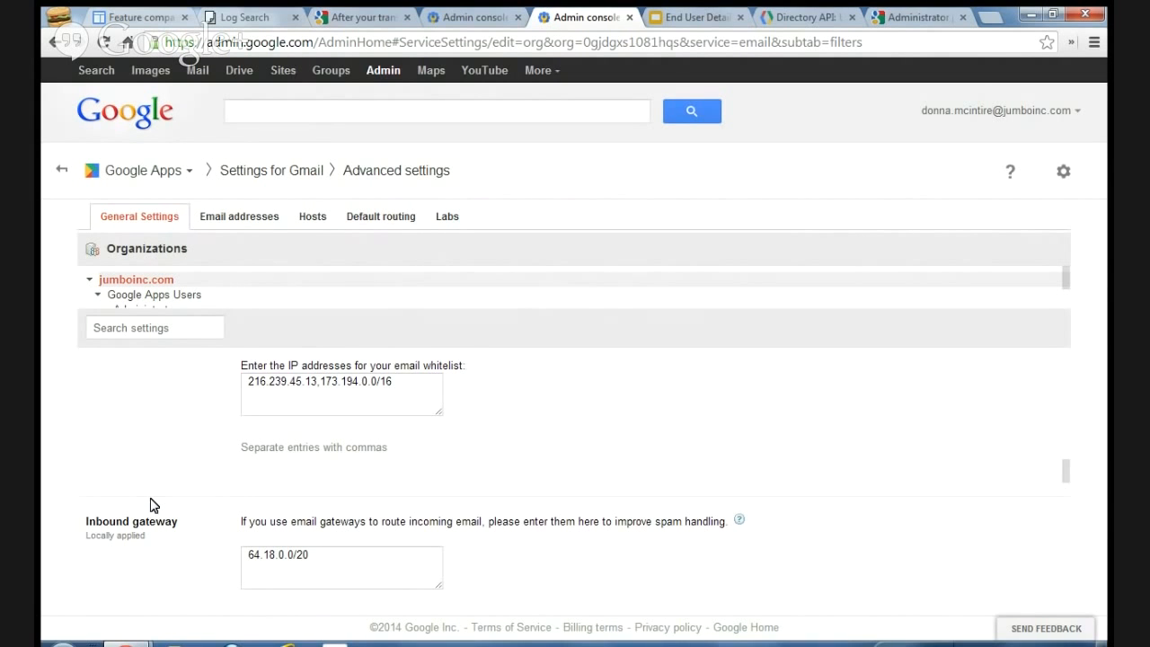
Step: Review the inbound gateway options and the Jumbo Approved Senders spam setting for jumboinc.com, closing the setting without saving
scroll(151, 505, down, 1)
scroll(151, 505, down, 1)
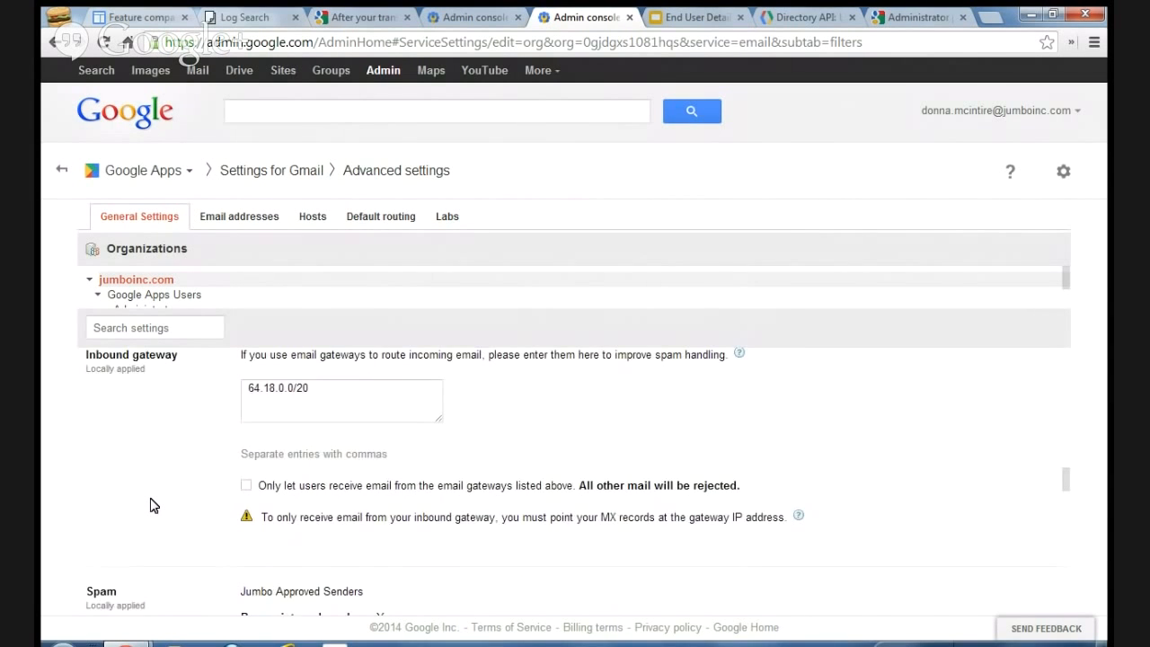
scroll(151, 501, down, 2)
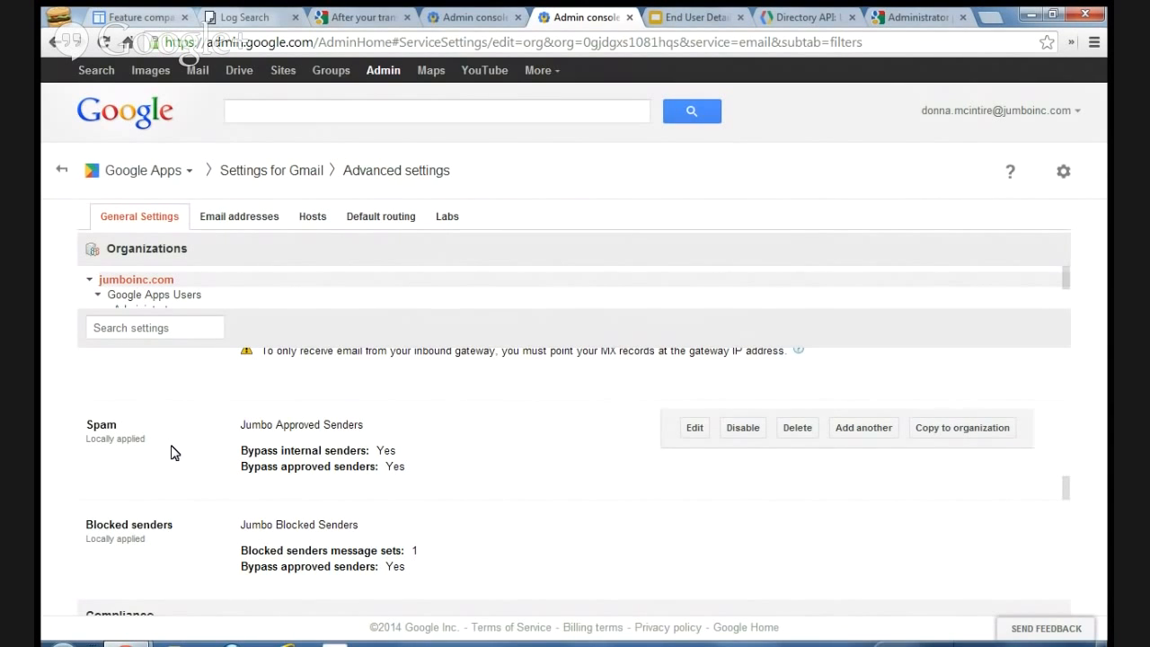
click(694, 430)
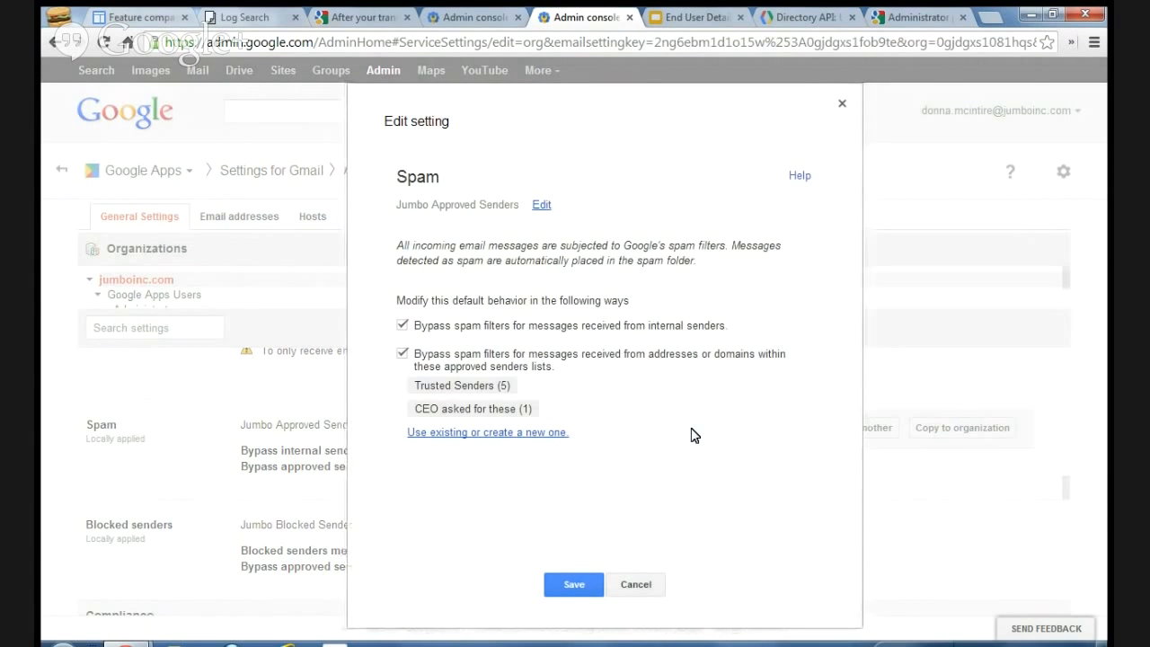
click(638, 585)
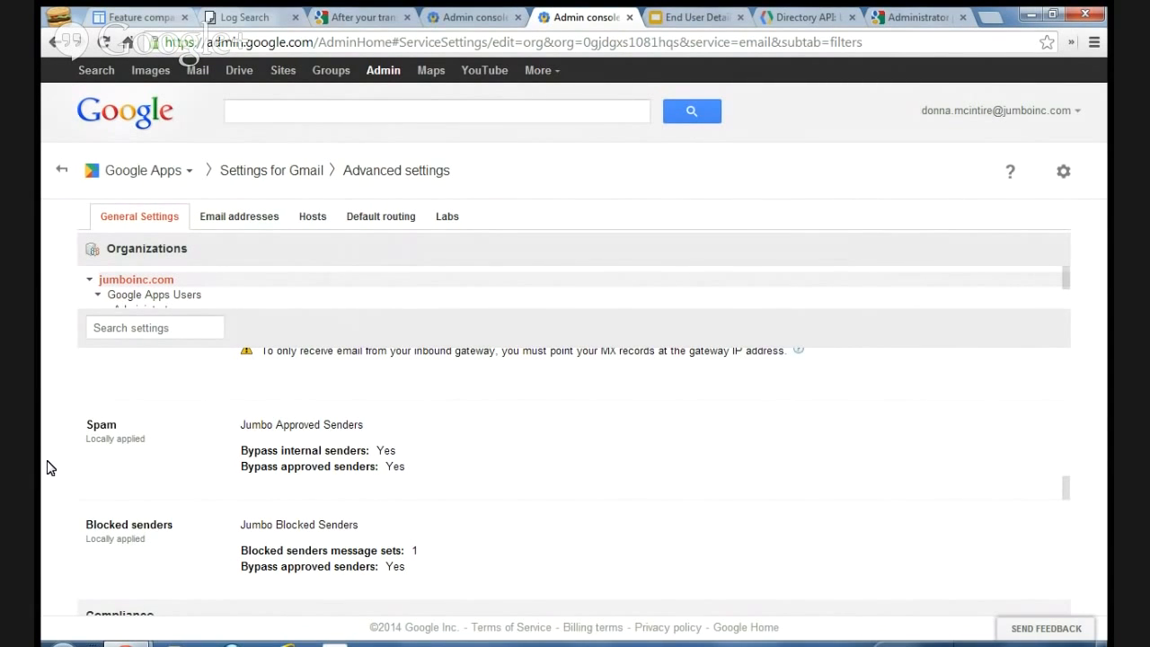
Step: Reopen the Jumbo Approved Senders setting and examine the Trusted Senders and CEO asked for these lists, including the form for adding addresses, without saving
mouse_move(286, 460)
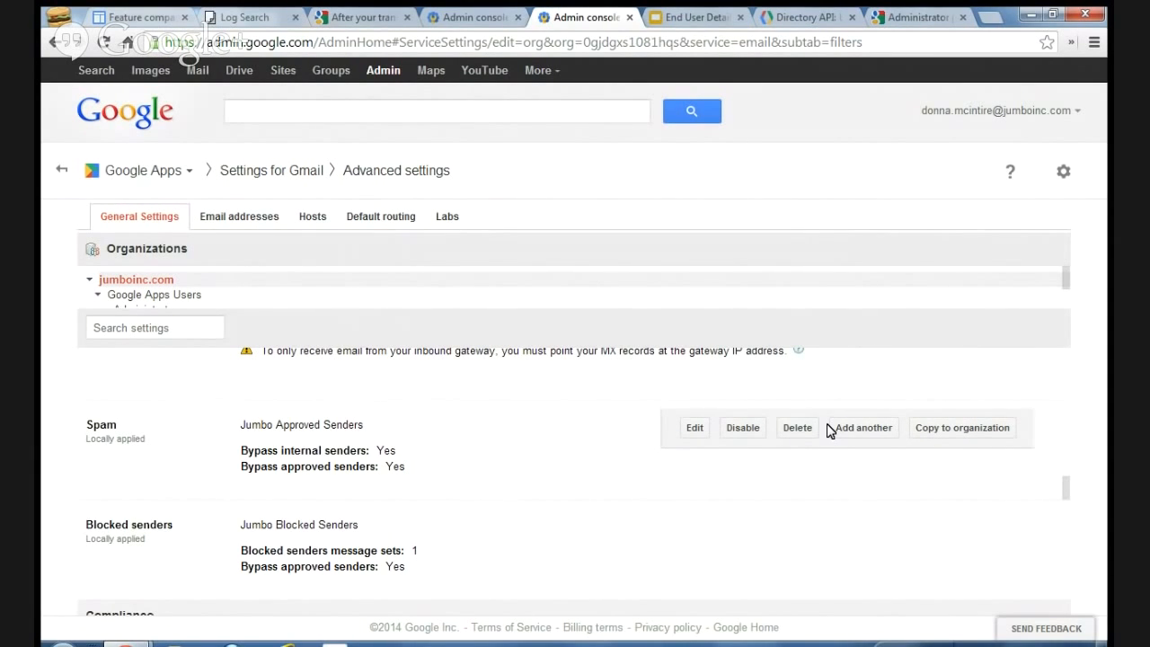
click(694, 431)
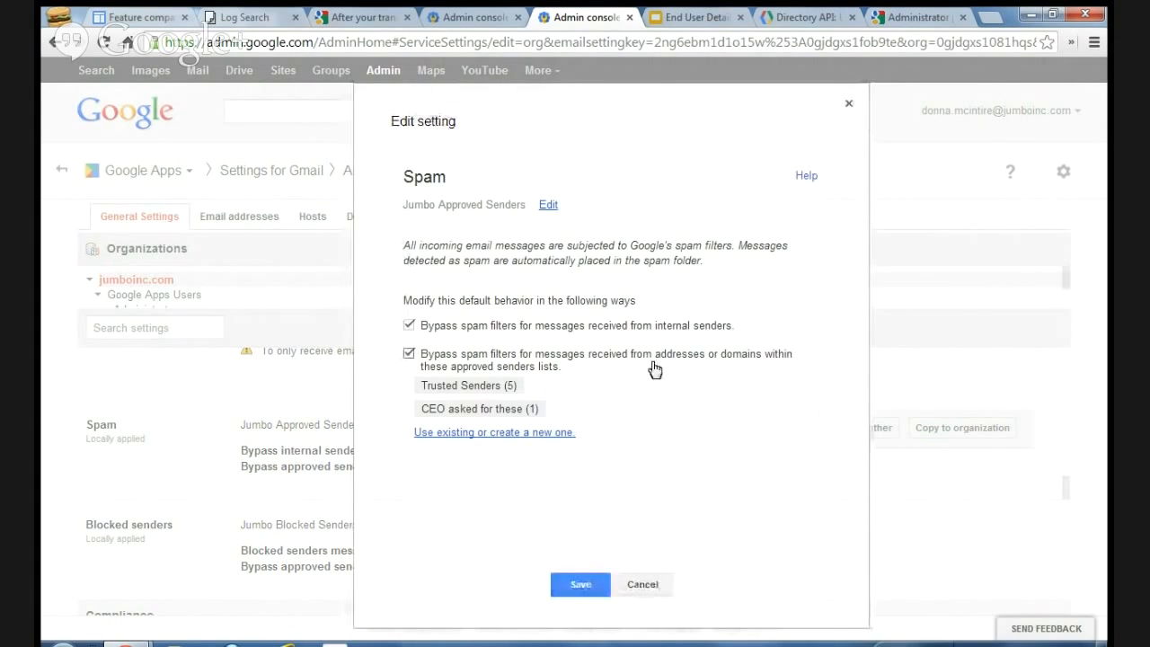
mouse_move(442, 389)
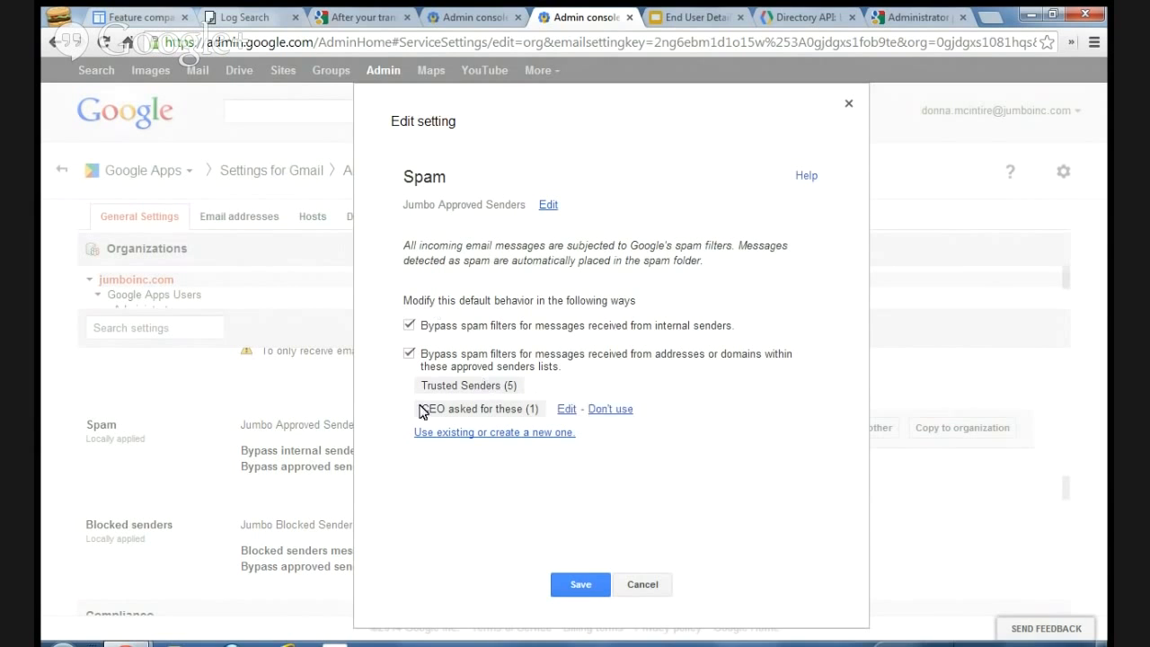
click(545, 386)
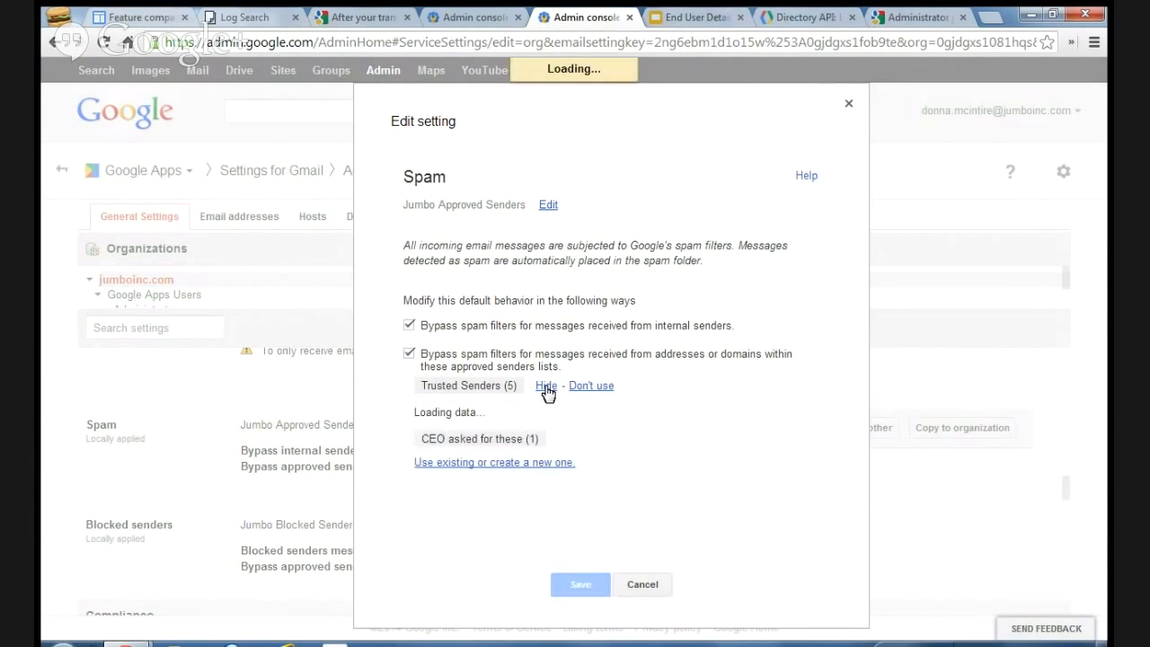
scroll(547, 393, down, 3)
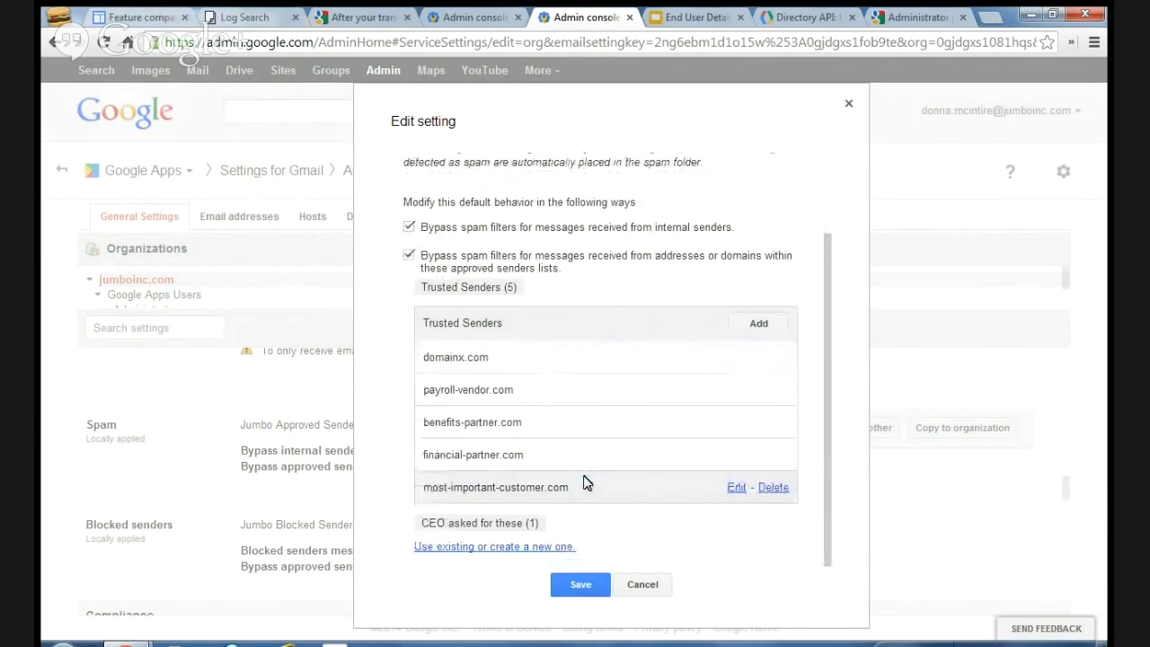
click(765, 330)
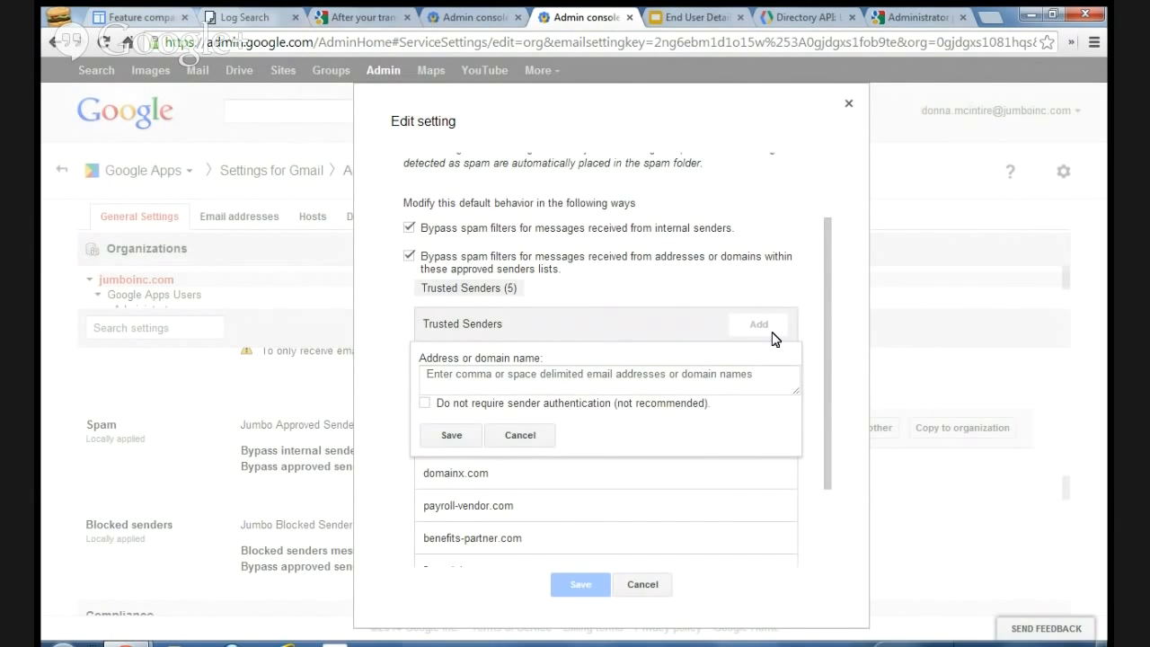
click(521, 436)
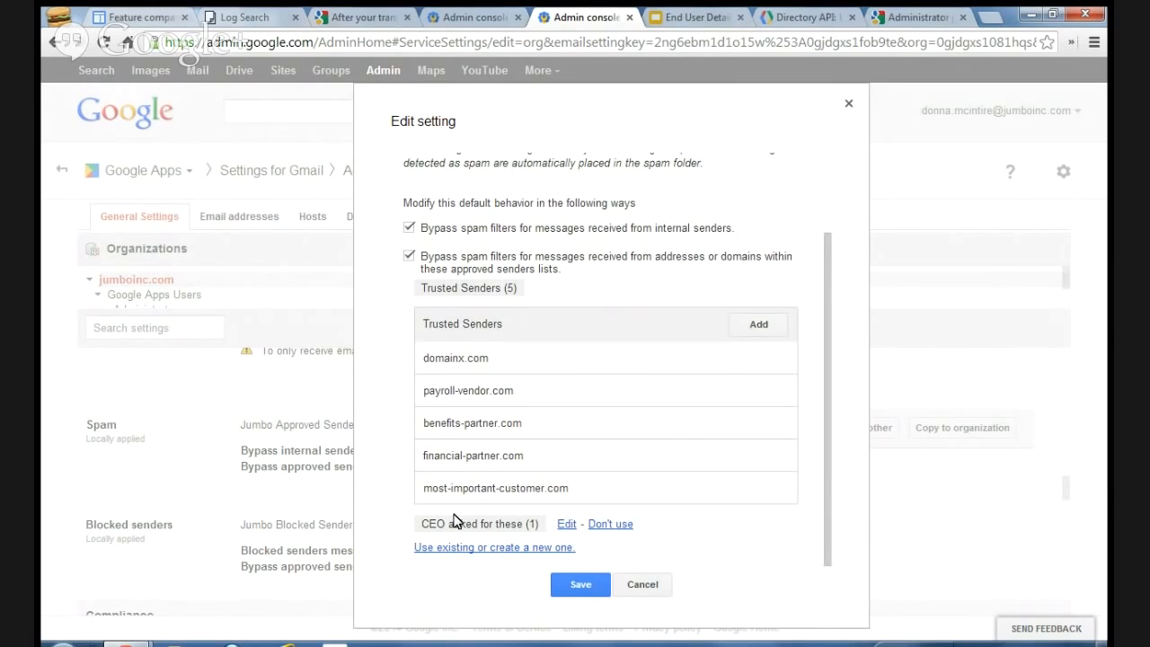
click(566, 524)
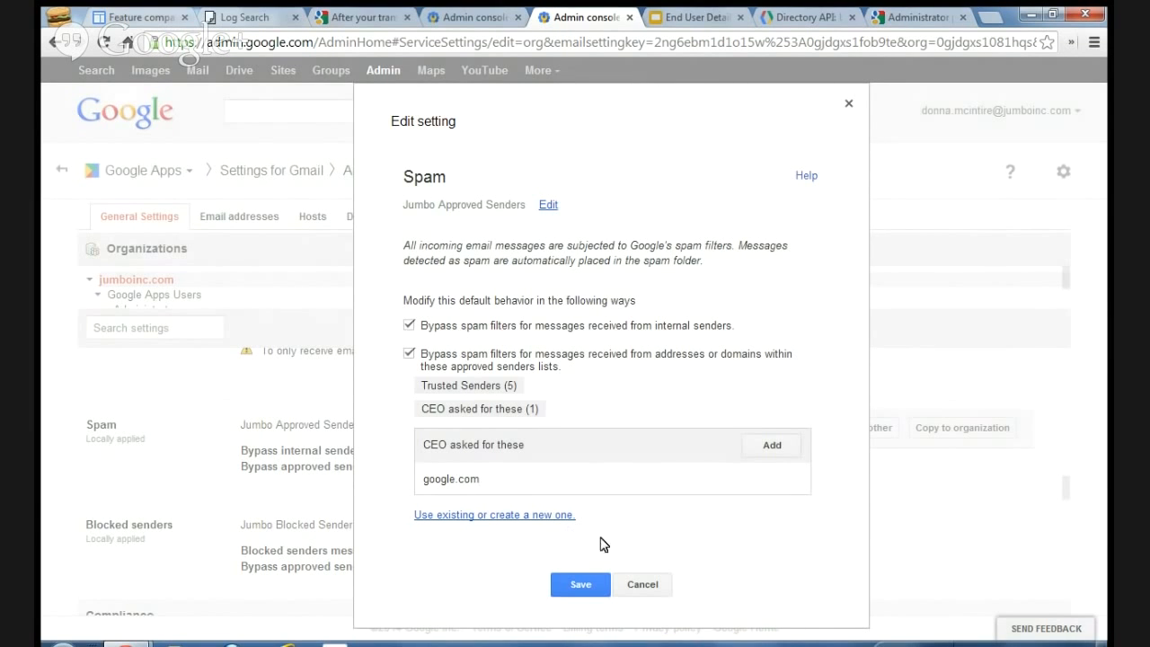
click(655, 589)
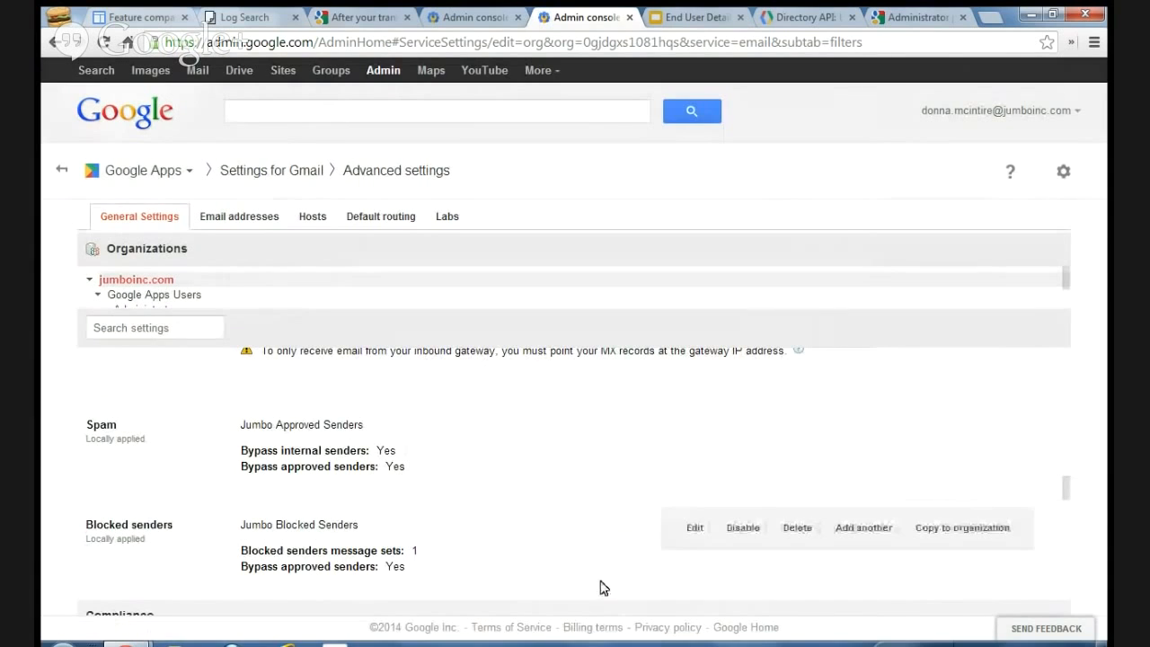
Step: Examine the Jumbo Blocked Senders setting, including its Competitors list, rejection notice and bypass option, and close it without saving
click(694, 527)
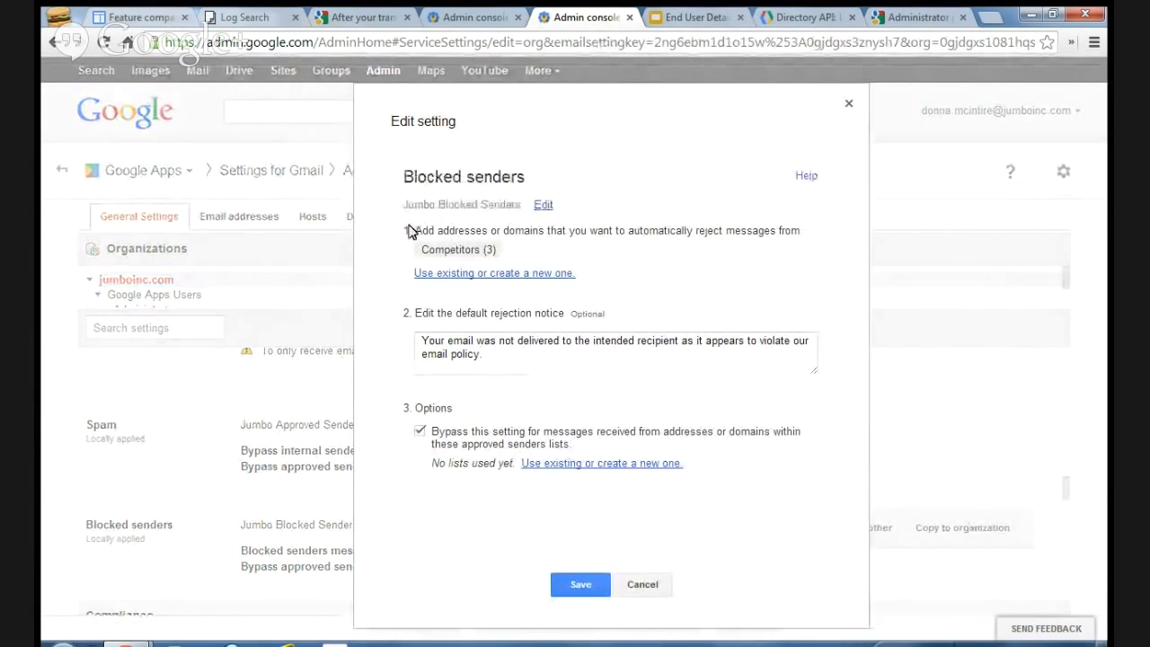
mouse_move(441, 250)
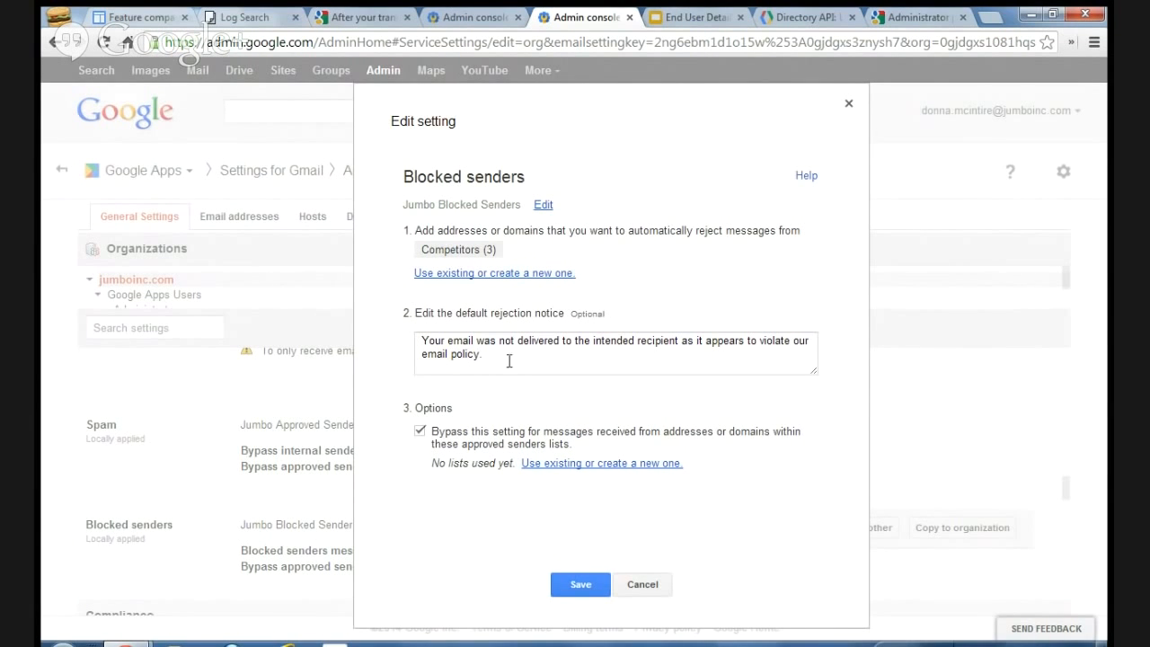
click(642, 585)
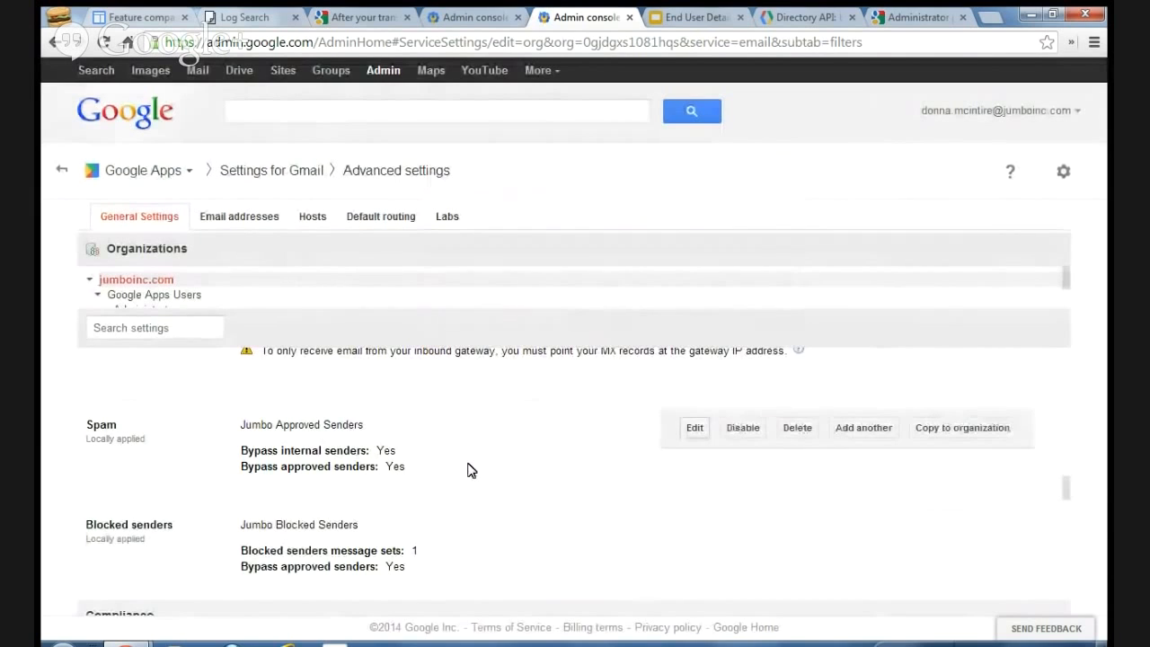
Step: Look back over the Spam section up to the email whitelist, and review the email retention options in the Compliance section
scroll(467, 470, down, 1)
scroll(469, 470, up, 1)
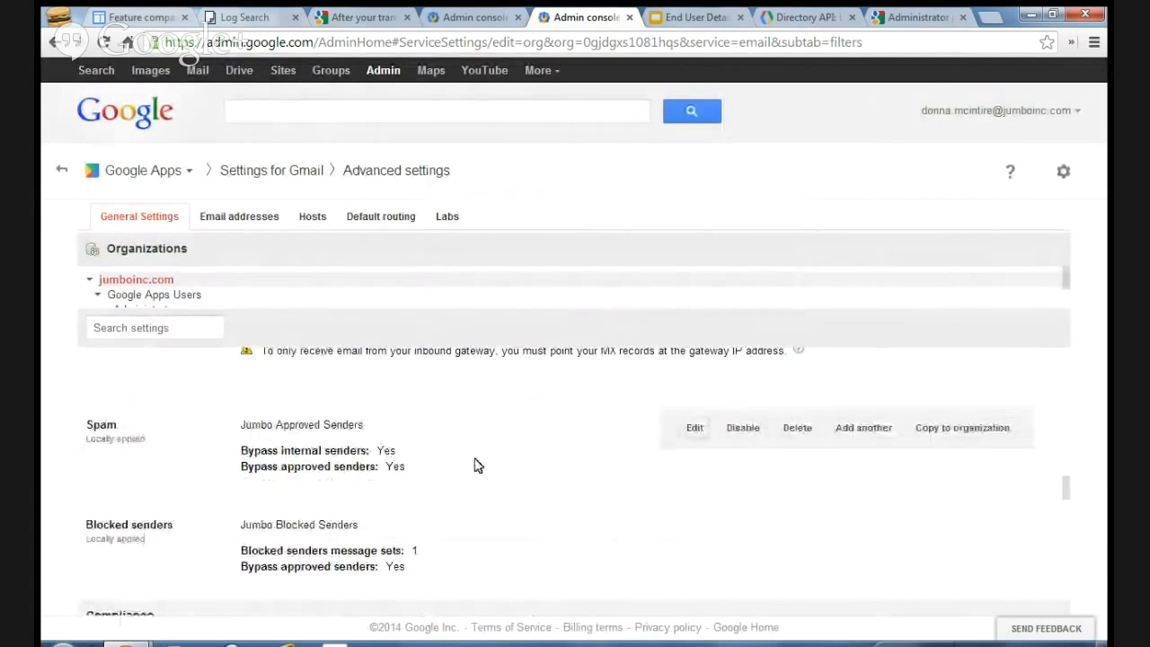
scroll(477, 466, up, 1)
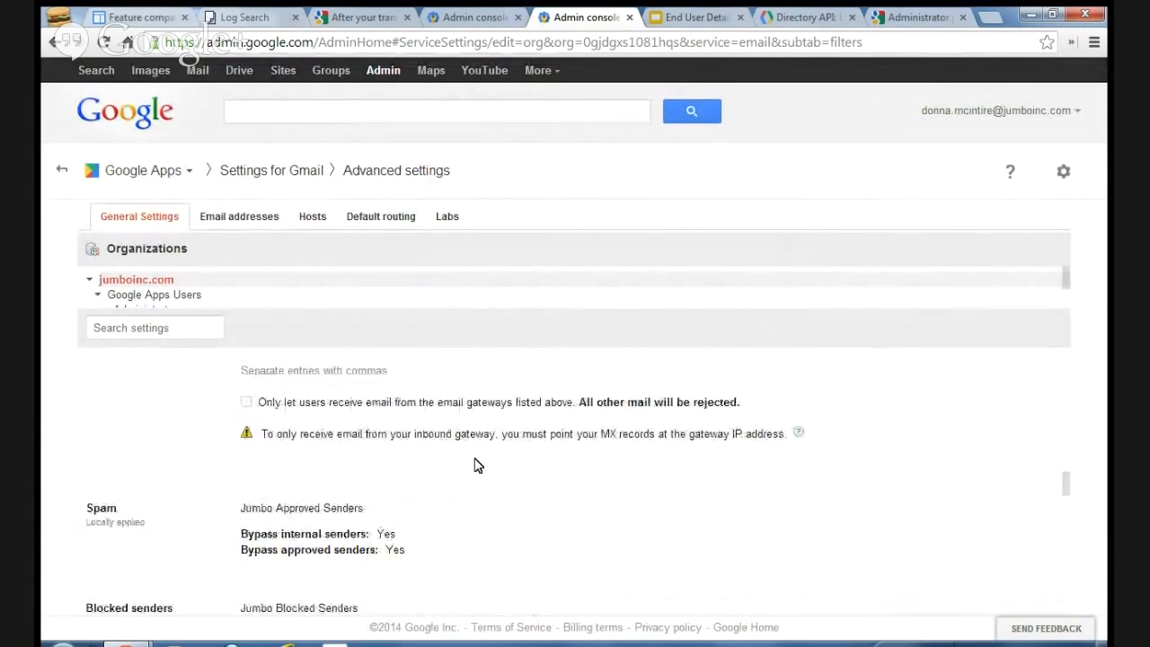
scroll(476, 465, up, 2)
scroll(479, 459, up, 2)
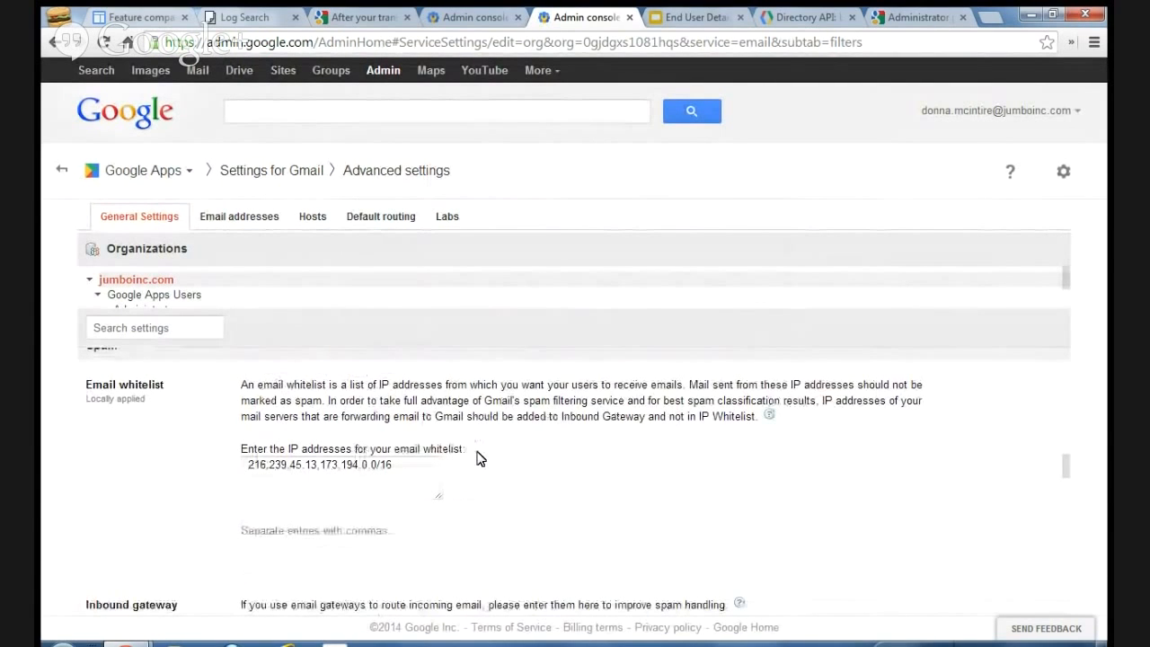
scroll(476, 458, down, 6)
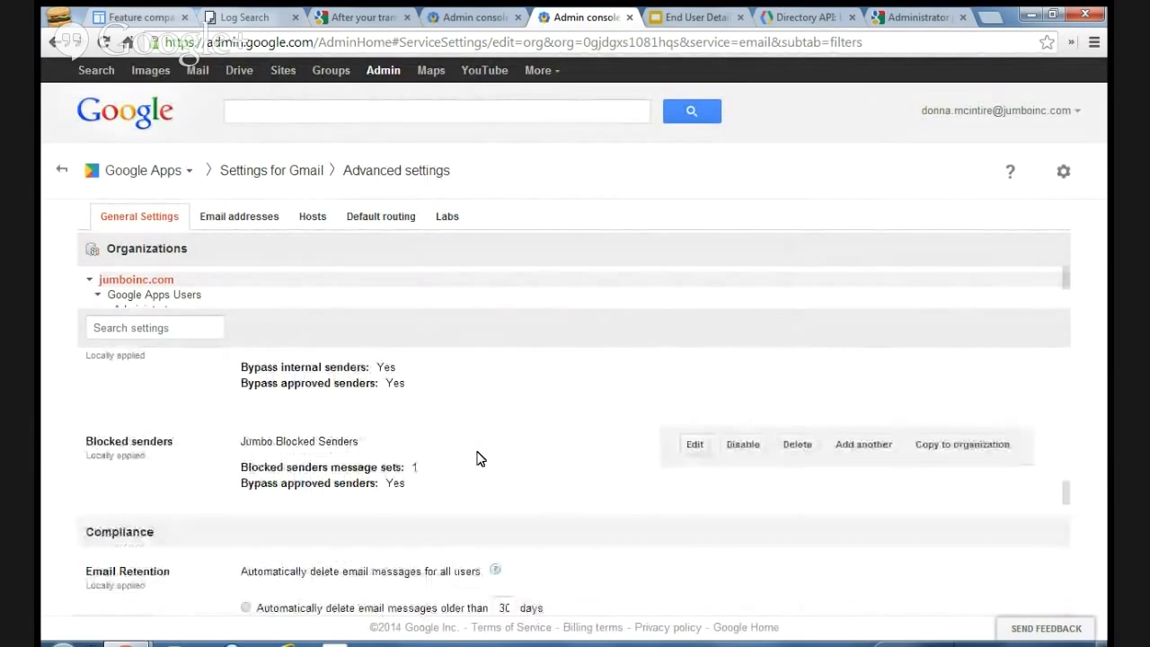
scroll(476, 458, down, 1)
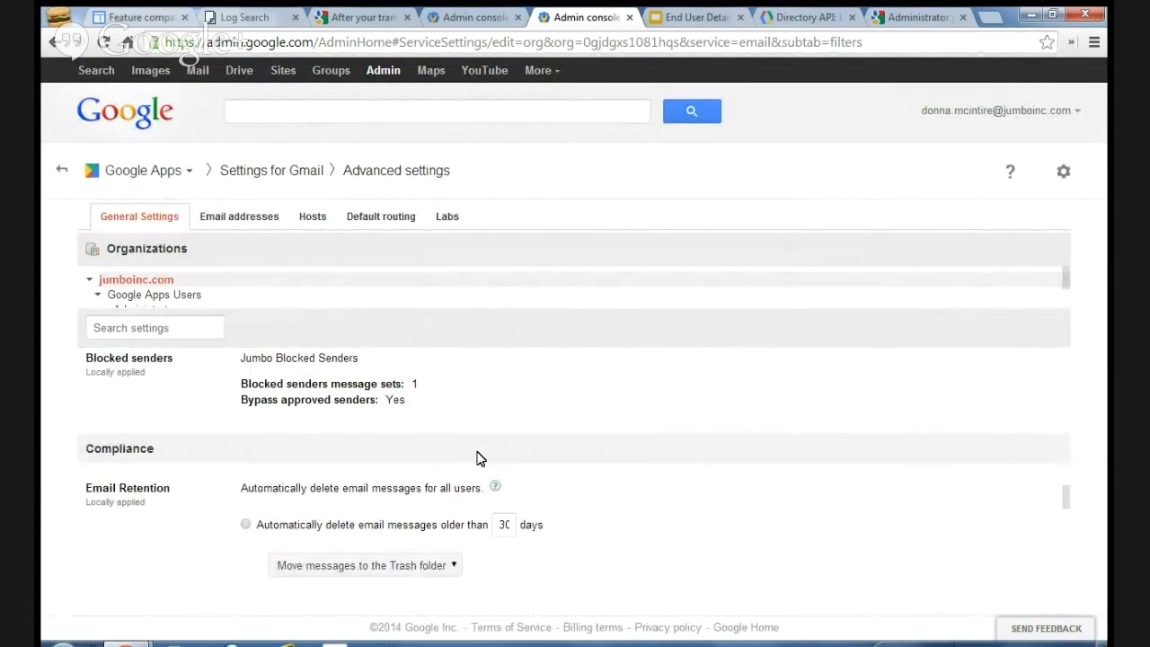
scroll(476, 458, down, 1)
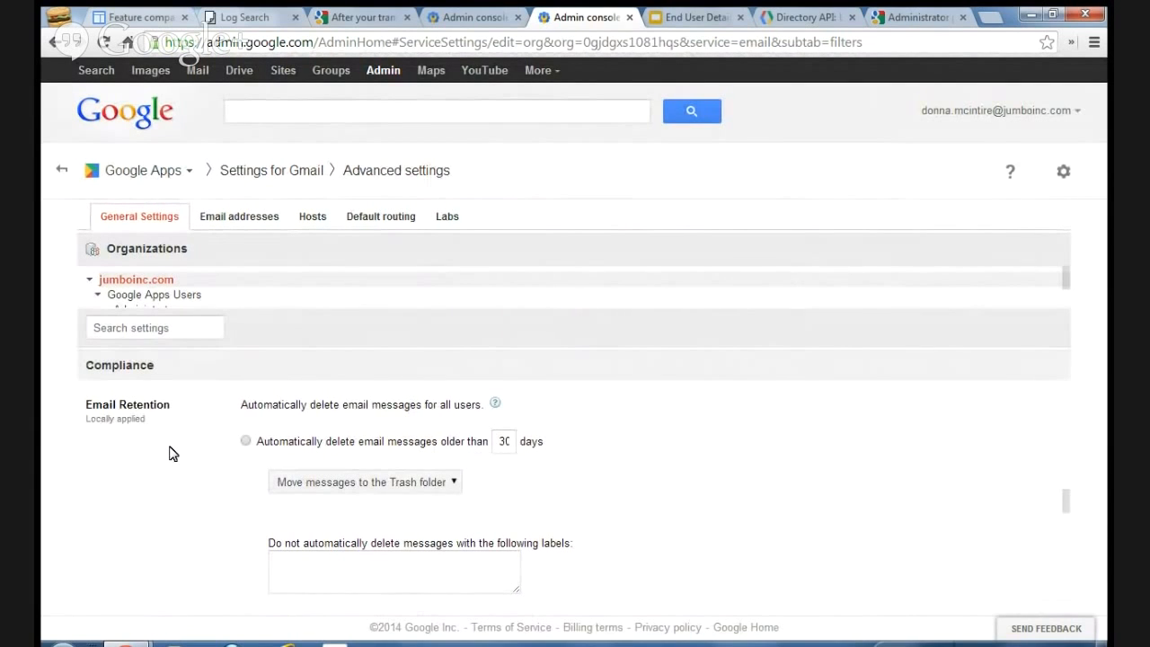
scroll(174, 453, down, 3)
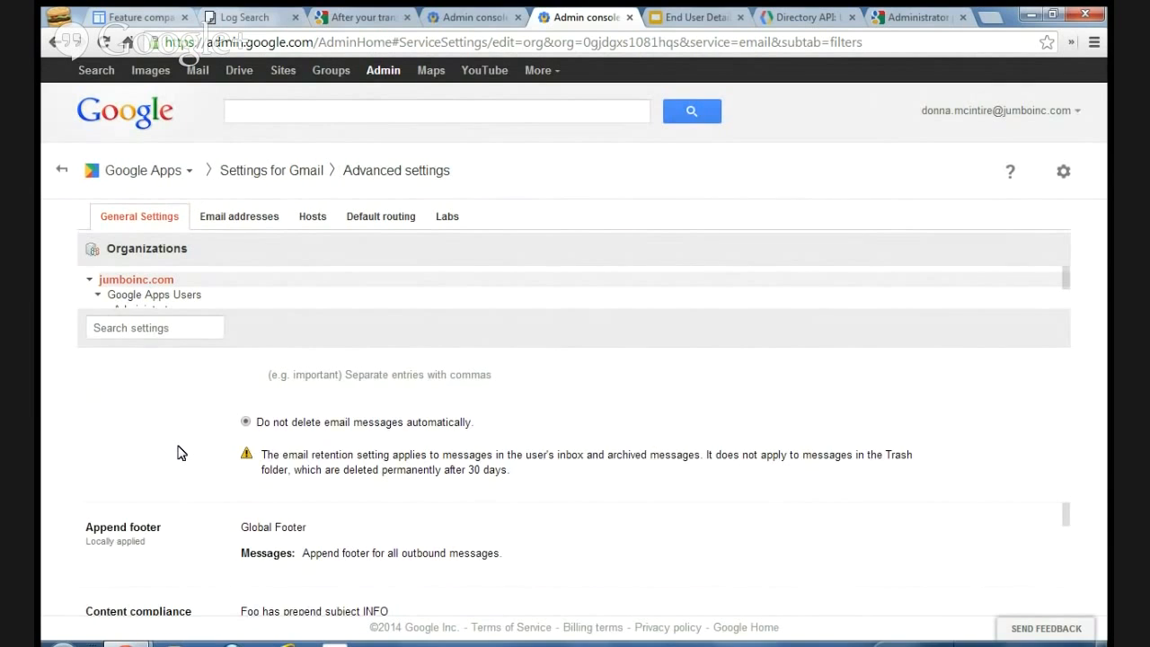
Step: Examine the Global Footer setting under Append footer, including its text and internal-message option, and close it without saving
scroll(178, 452, down, 1)
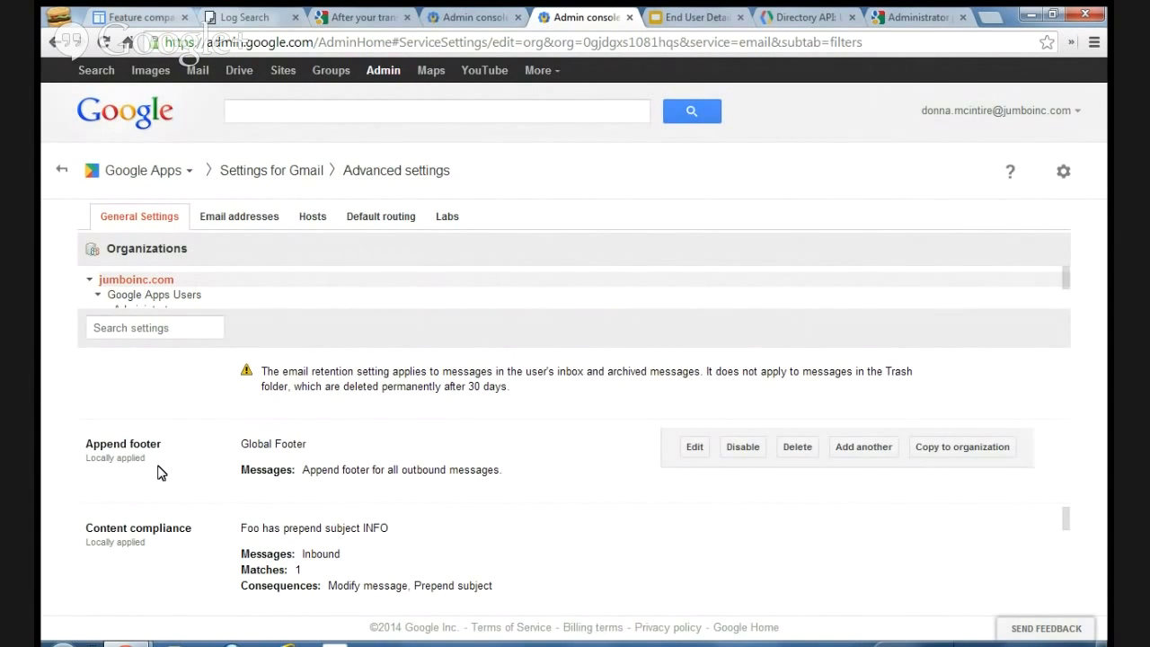
click(699, 447)
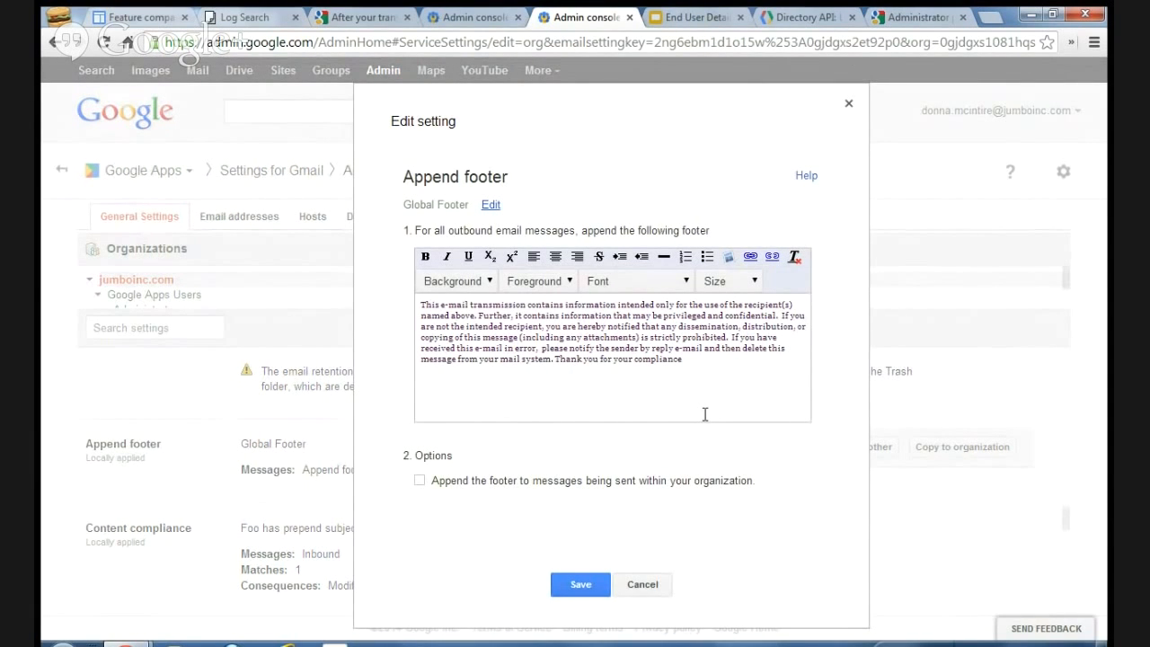
click(651, 586)
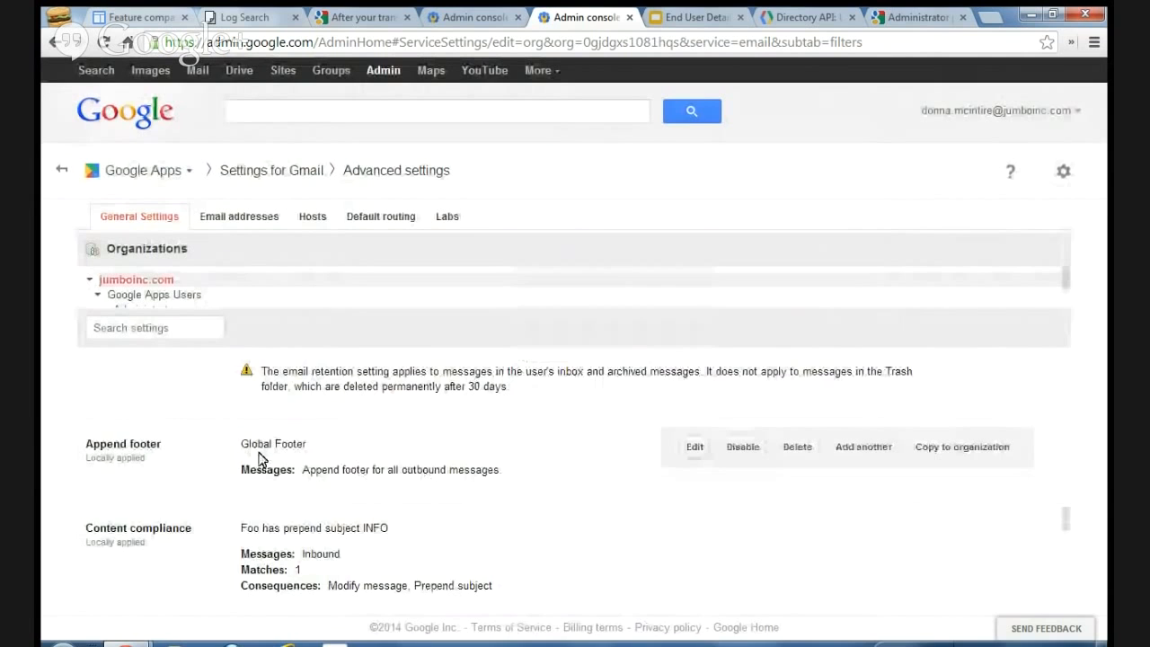
Step: Open the content compliance rule "Foo has prepend subject INFO" for editing and examine its affected messages, expressions and actions
scroll(103, 461, down, 1)
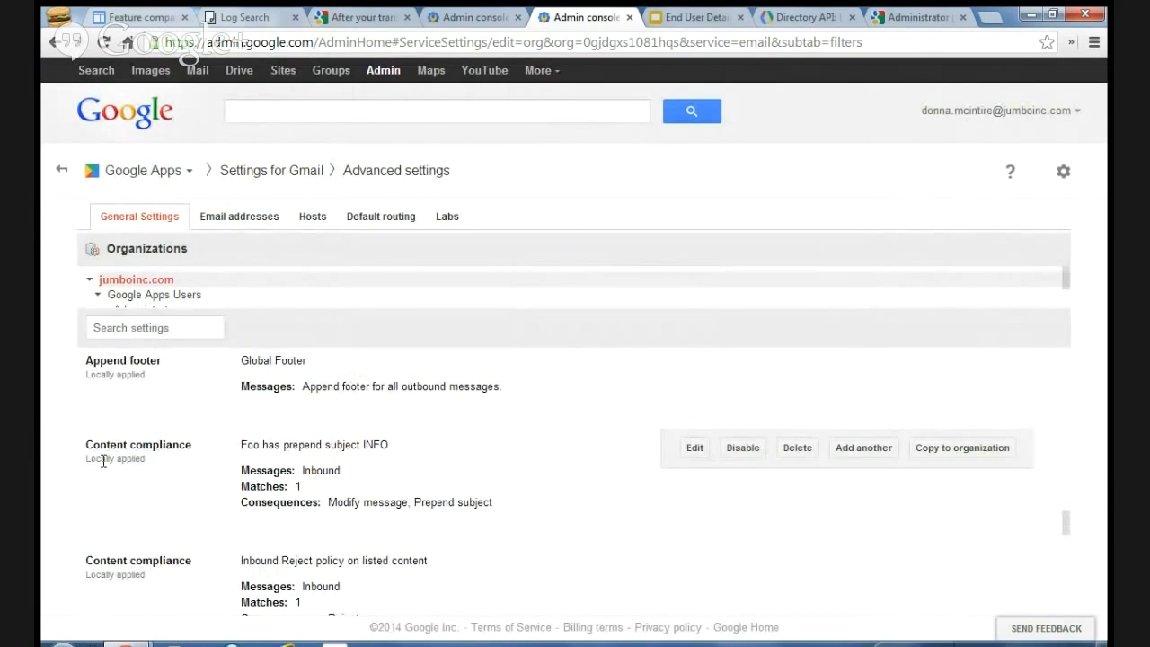
drag(87, 439, 200, 457)
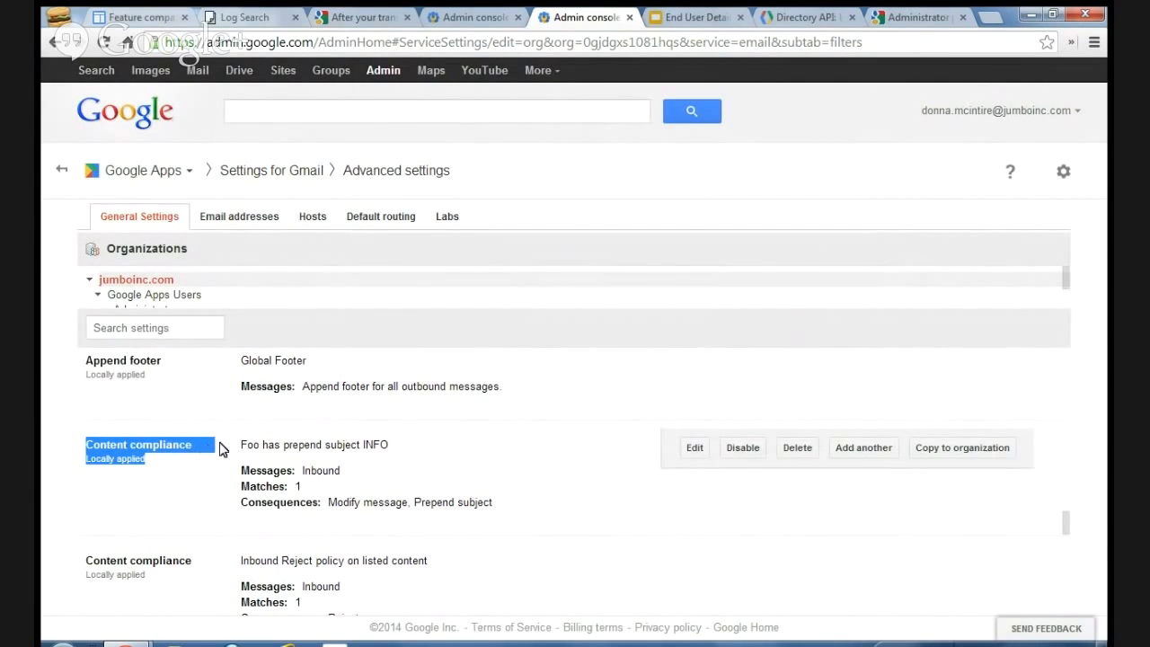
click(240, 446)
drag(240, 447, 415, 451)
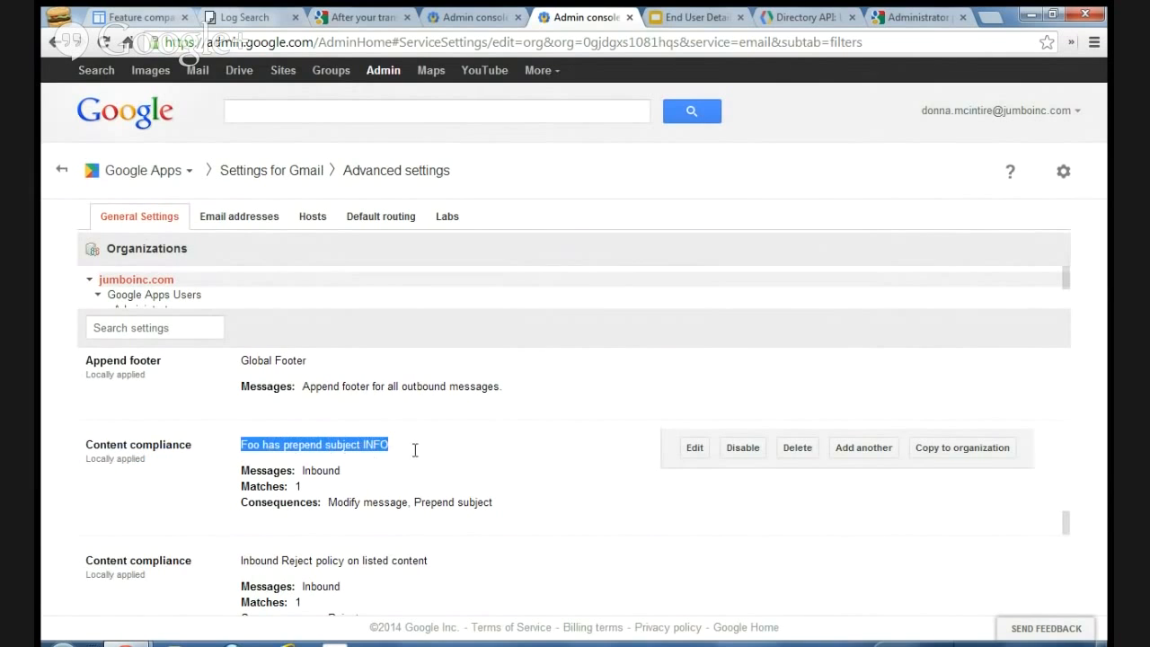
click(695, 449)
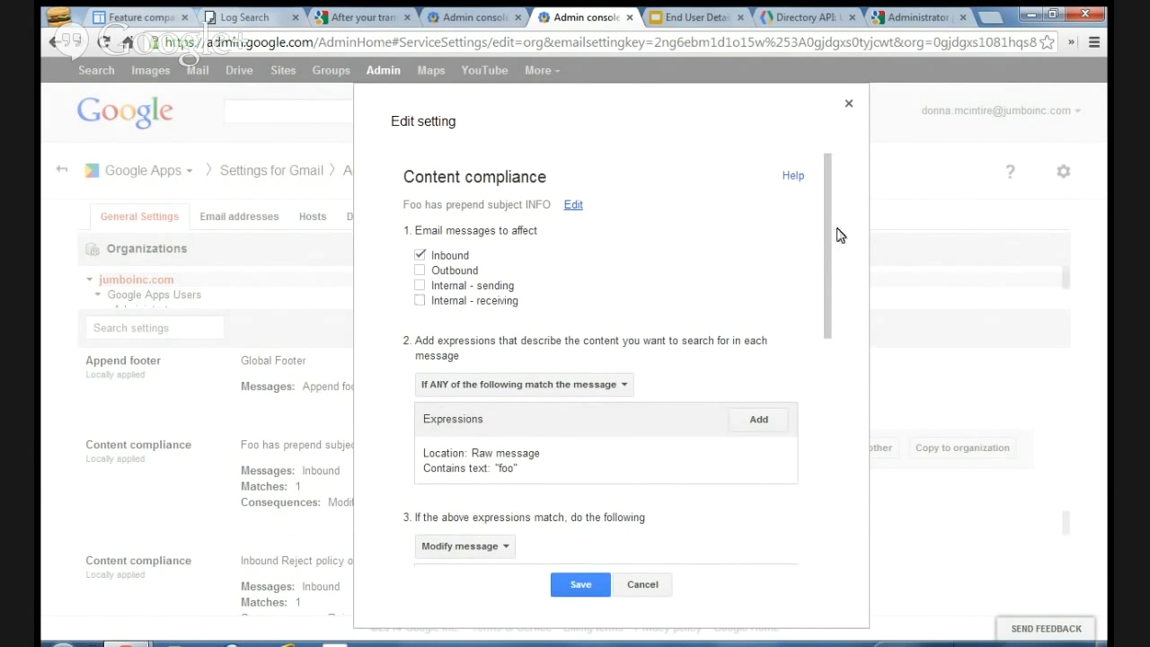
drag(821, 251, 819, 290)
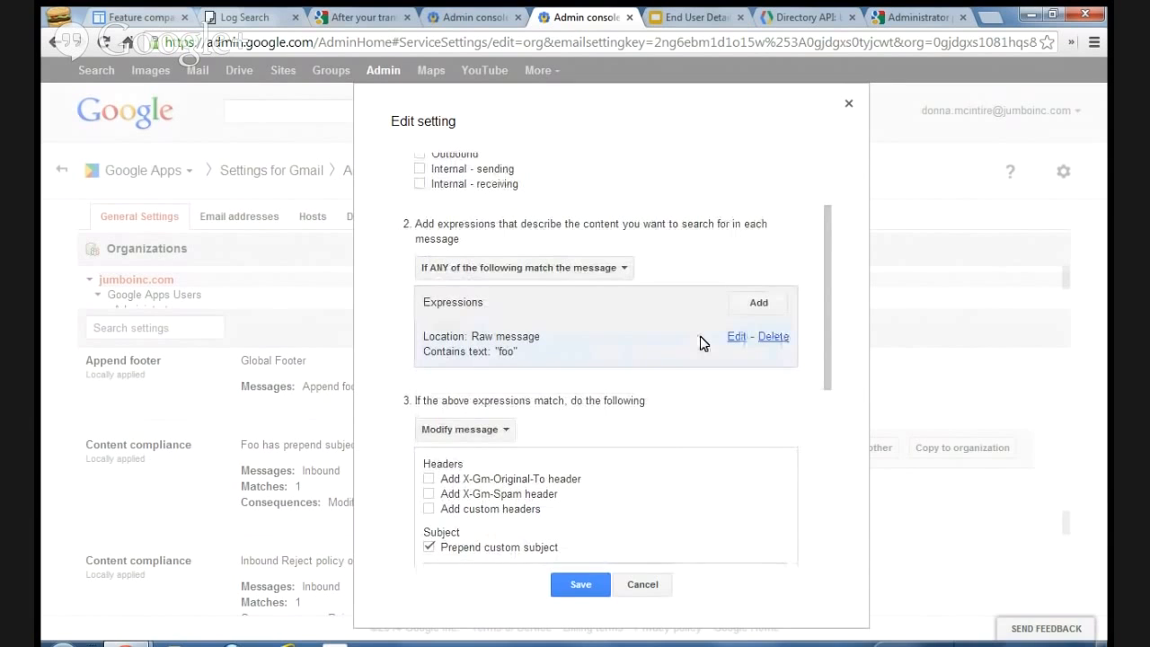
Step: Start an additional Advanced content match expression for the rule, examine the available match types, and close the rule without saving
click(754, 306)
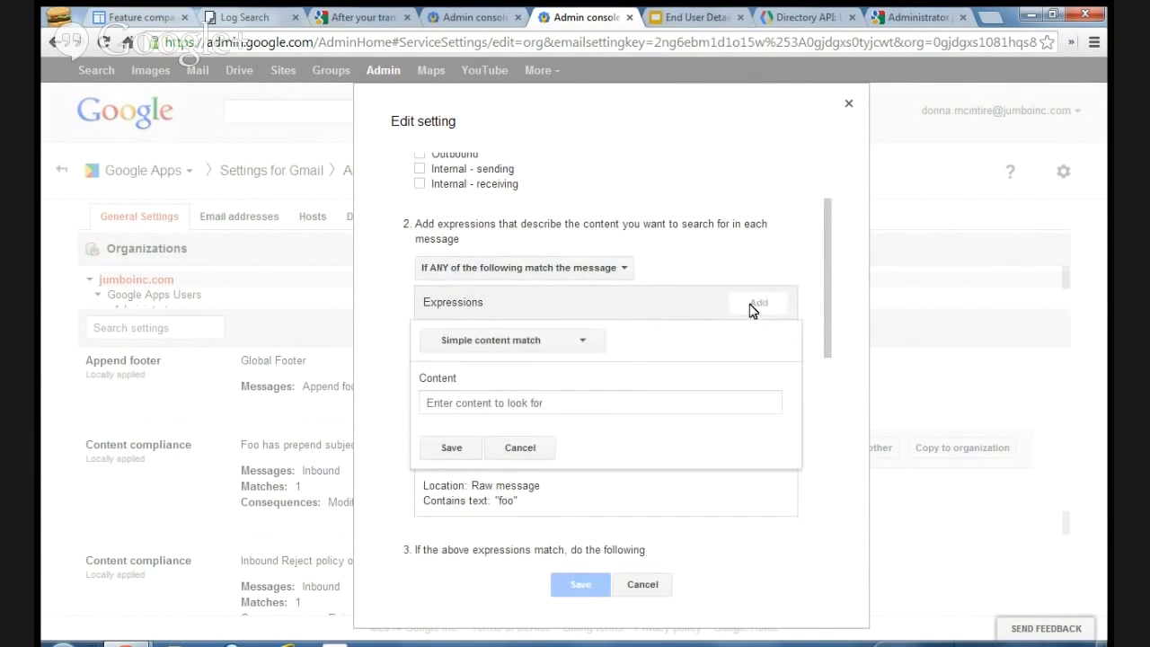
click(566, 342)
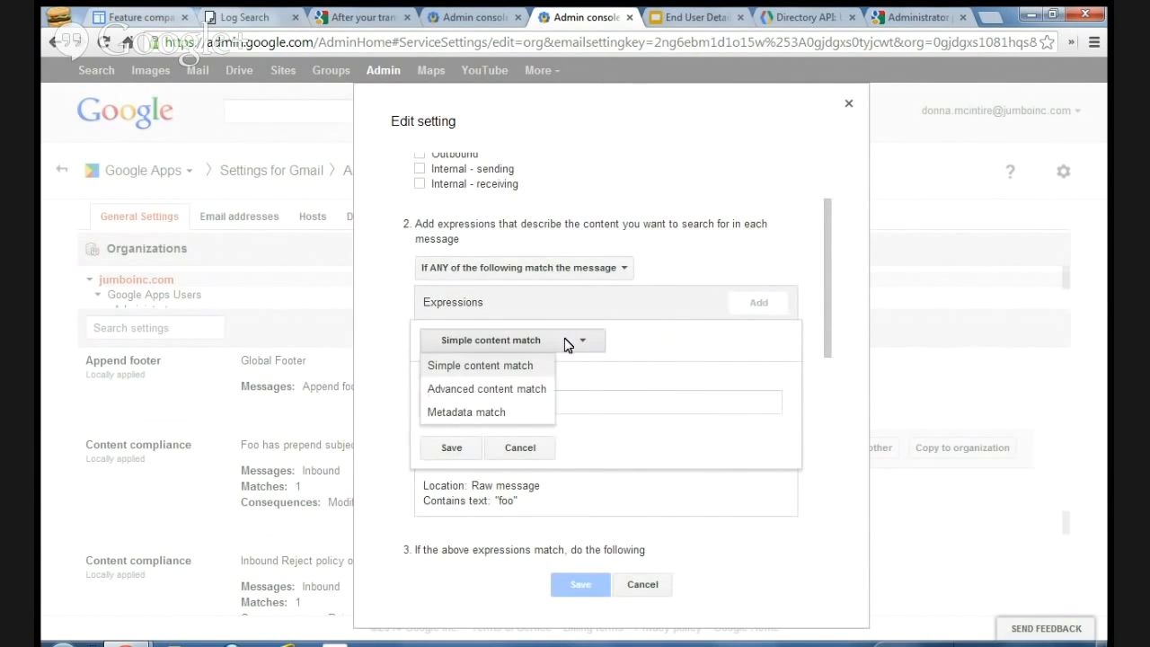
click(532, 396)
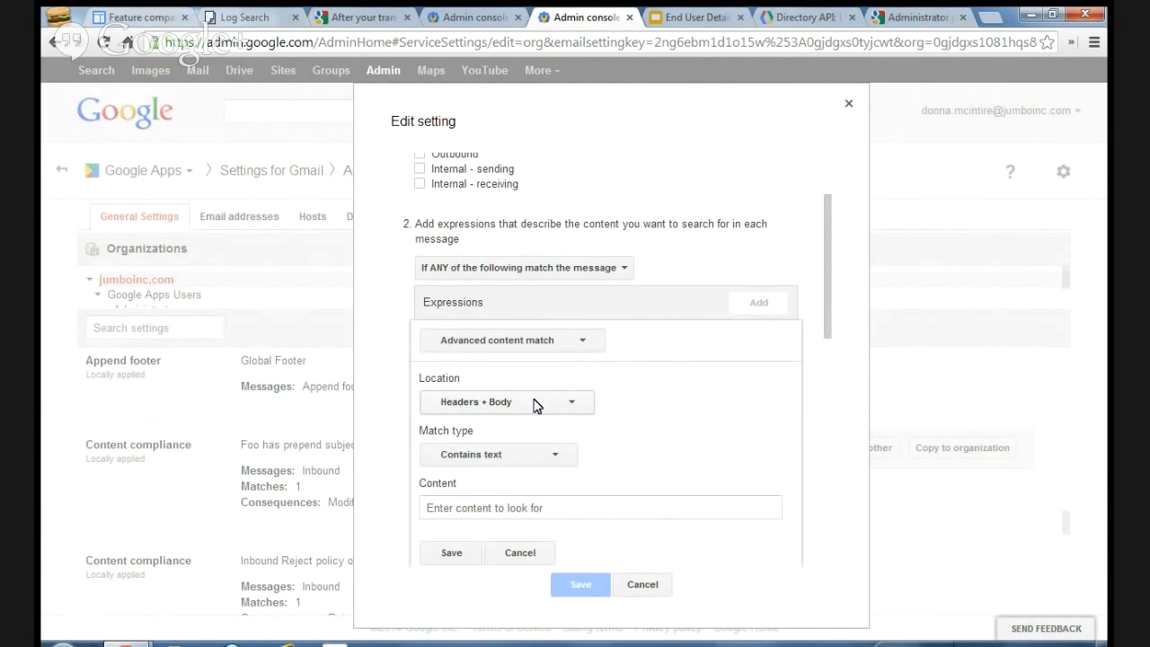
scroll(603, 417, down, 1)
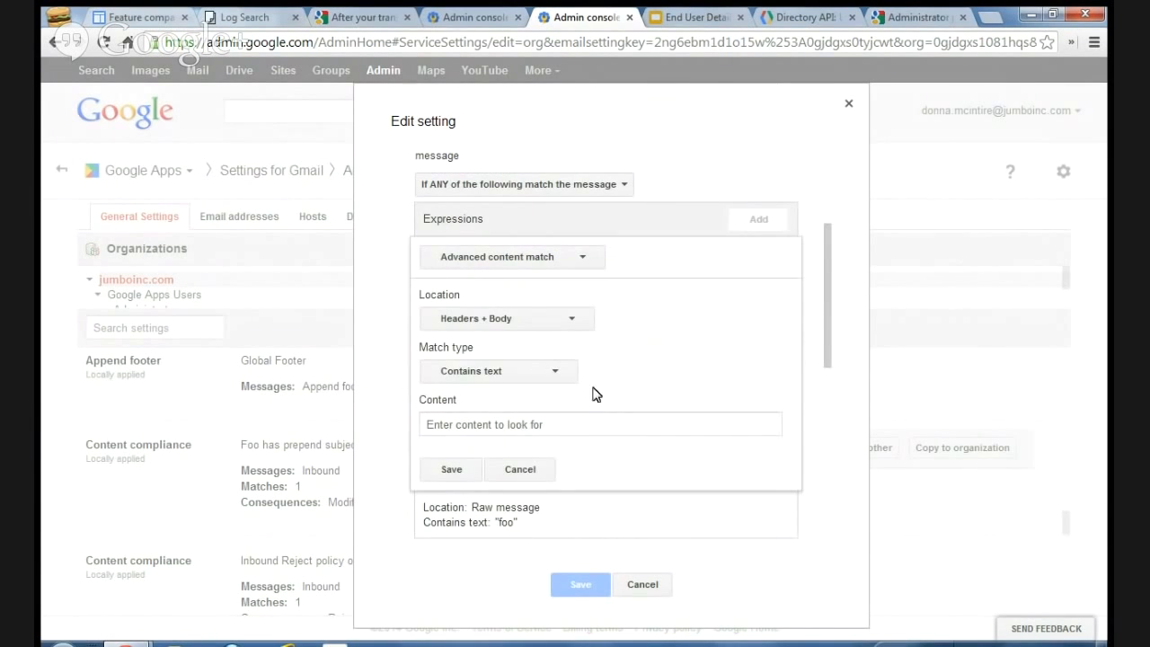
click(571, 373)
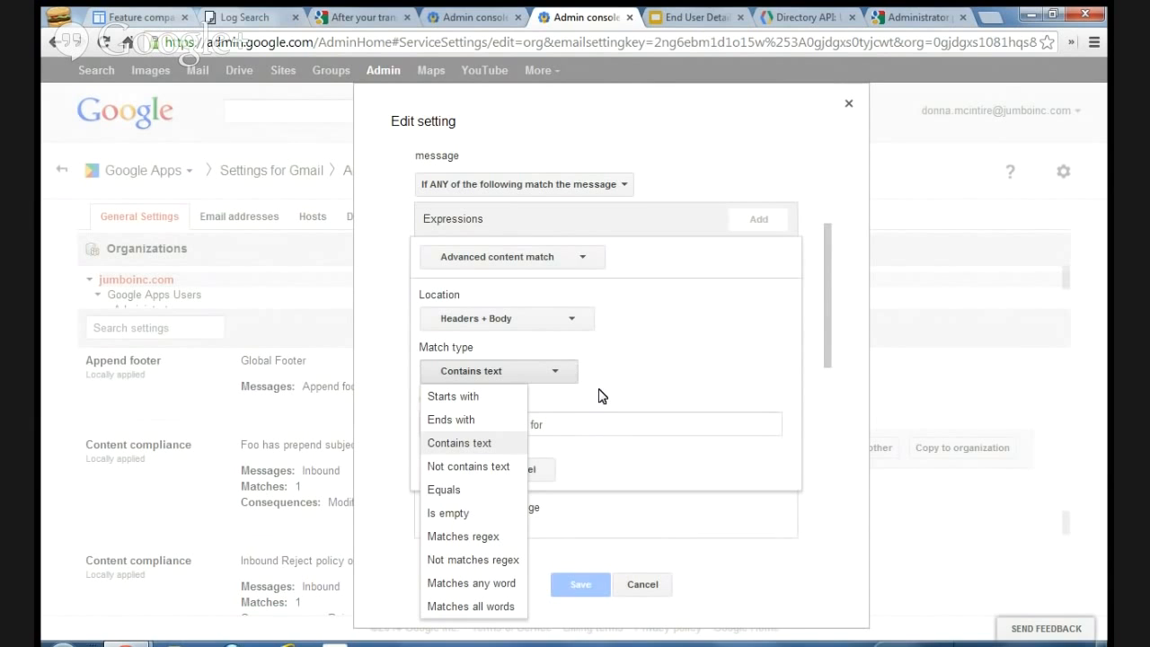
click(602, 396)
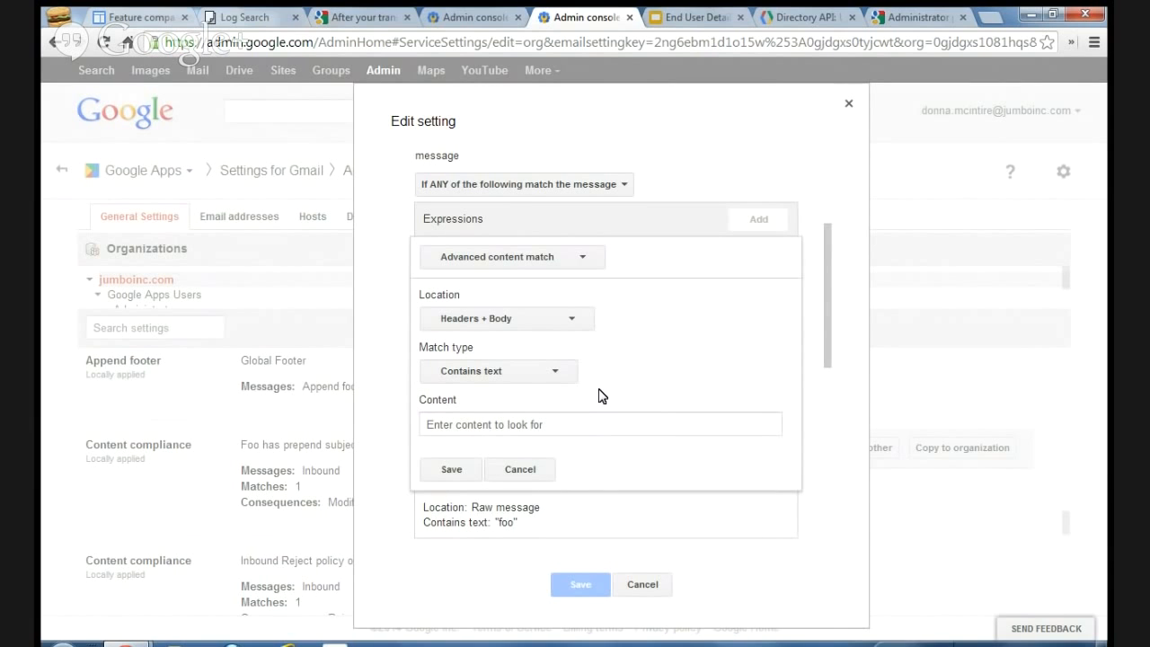
click(651, 586)
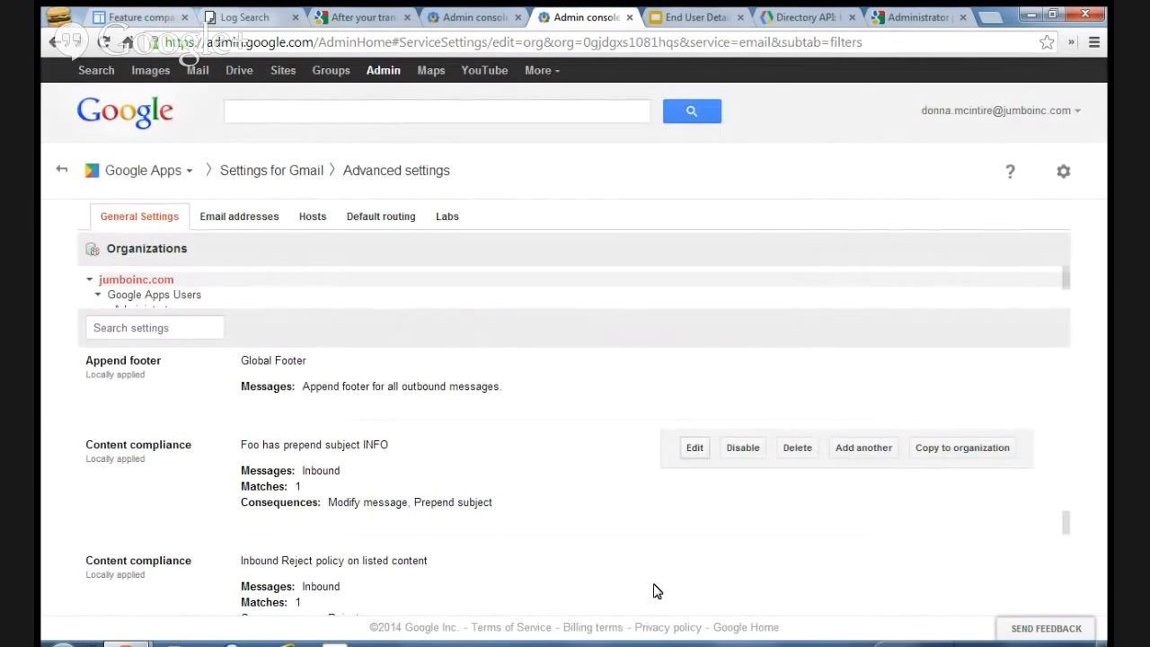
Step: Reopen the content compliance rule "Foo has prepend subject INFO" and examine the actions offered under Modify message
click(693, 448)
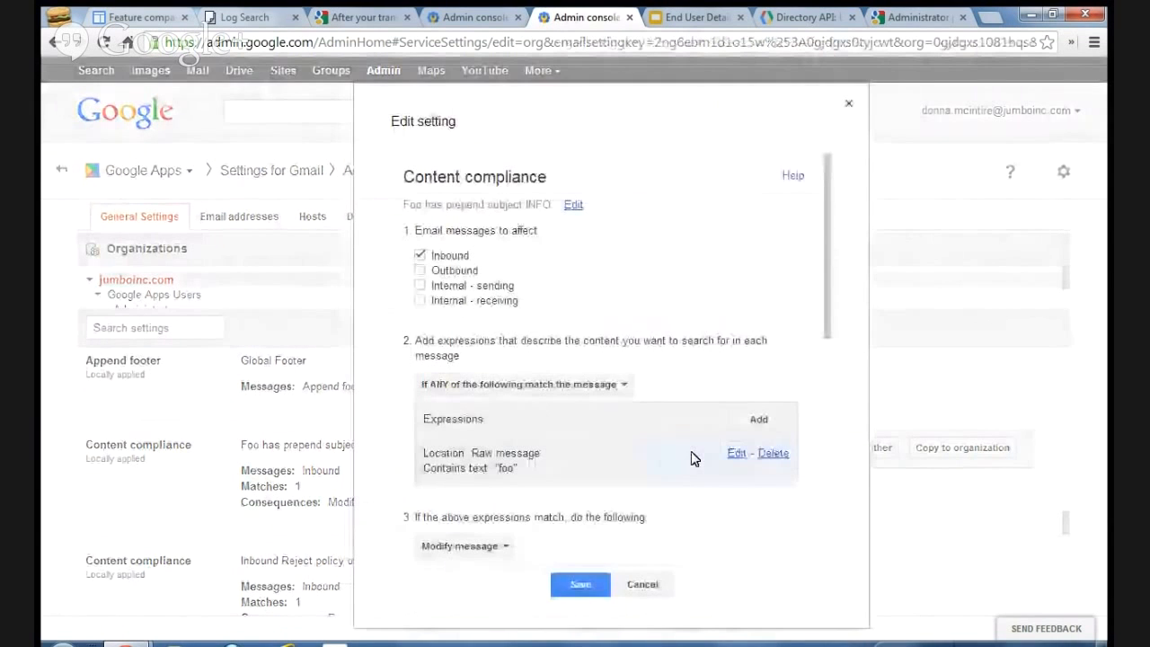
drag(827, 283, 804, 371)
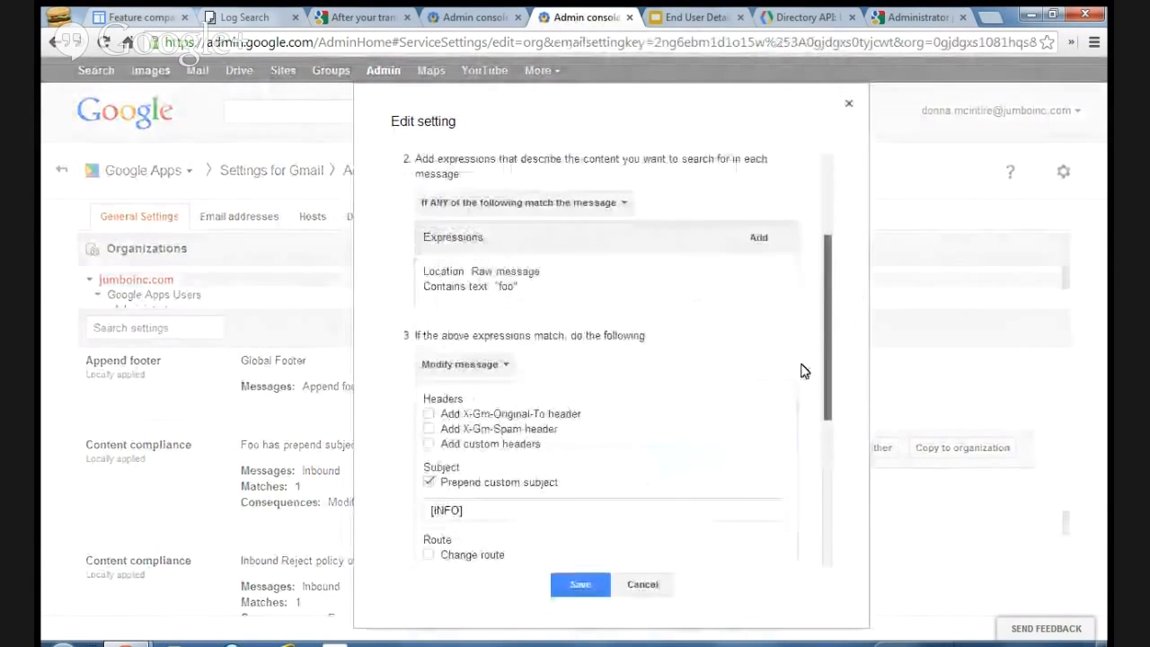
scroll(799, 382, down, 1)
scroll(795, 396, down, 2)
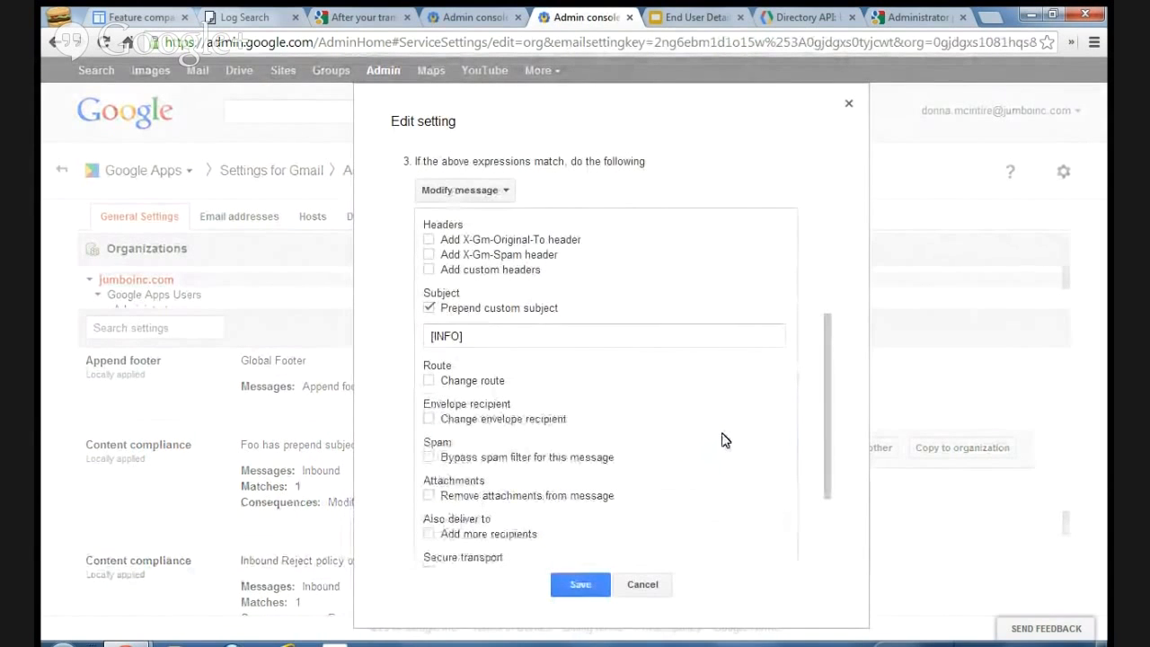
Step: Preview the Reject message action with its customized rejection notice, and switch the rule back to Modify message
click(494, 192)
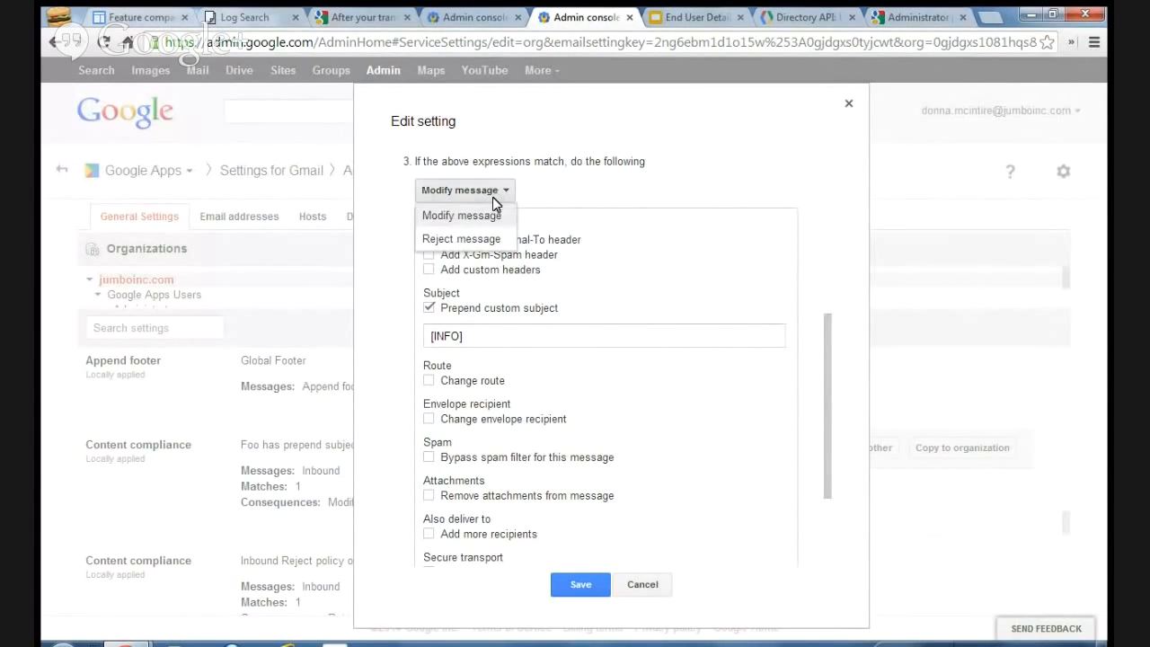
click(494, 240)
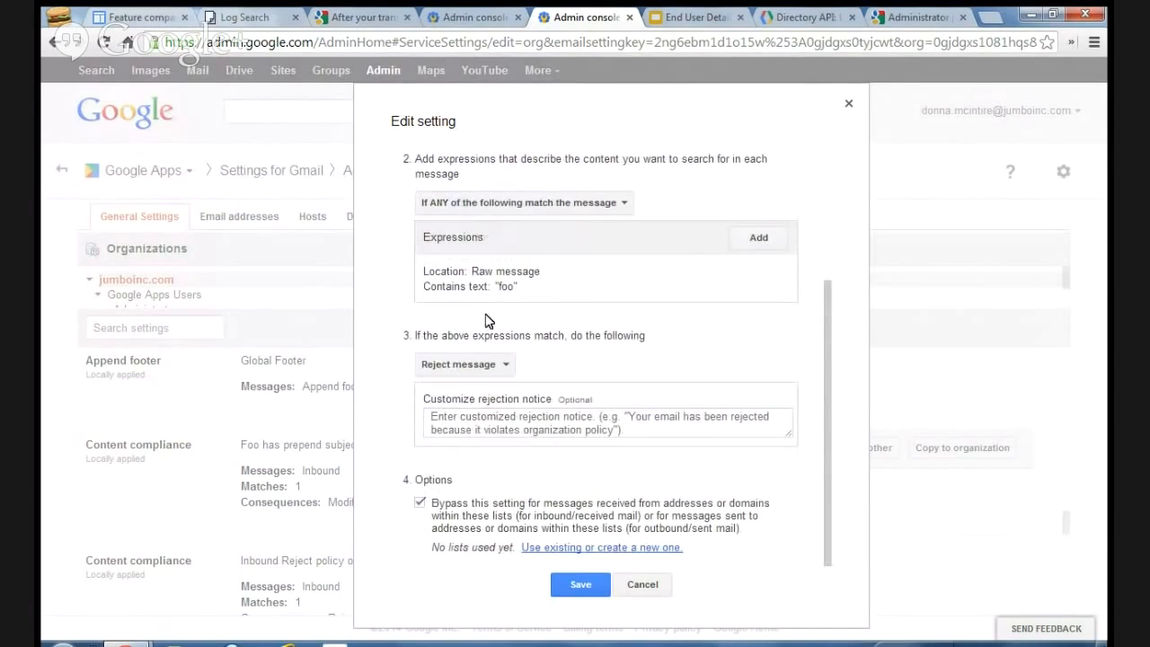
click(451, 420)
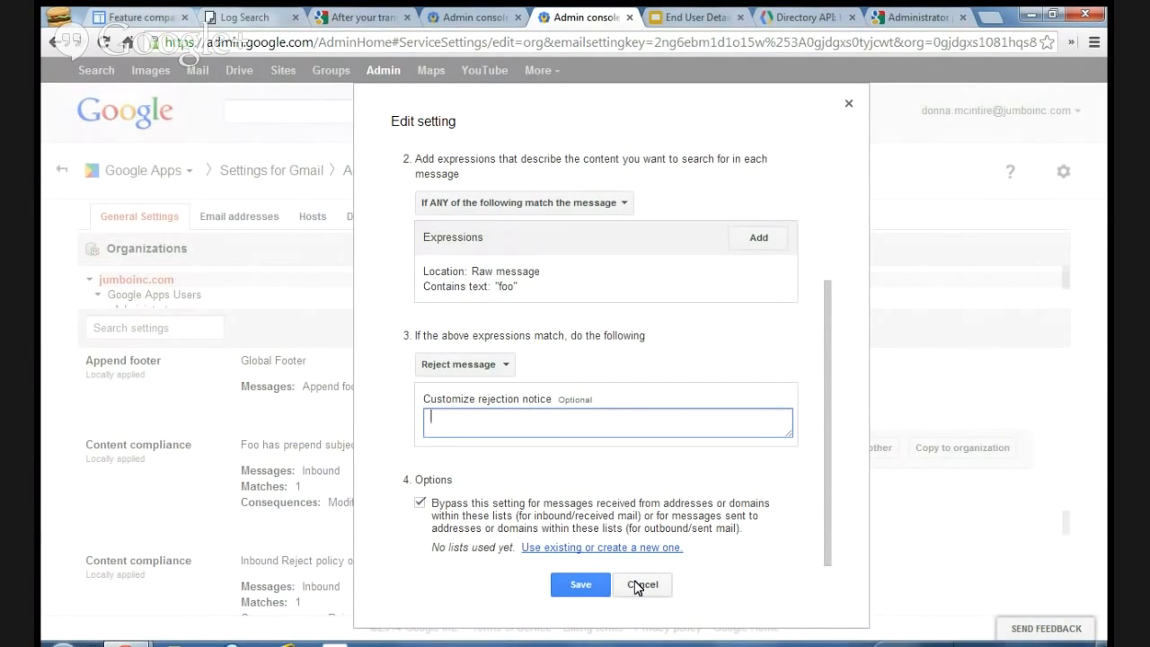
click(486, 364)
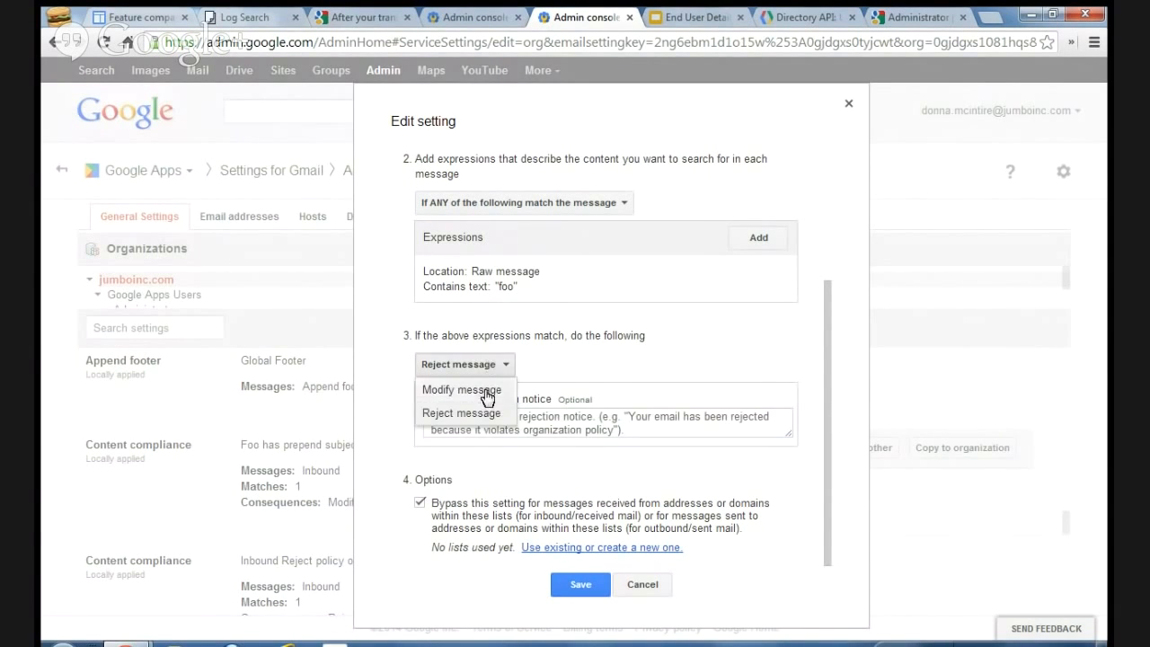
click(486, 391)
Step: Turn on Change route in the rule's Modify message actions and examine the available mail routes, keeping Normal routing
drag(829, 326, 853, 417)
scroll(842, 426, down, 1)
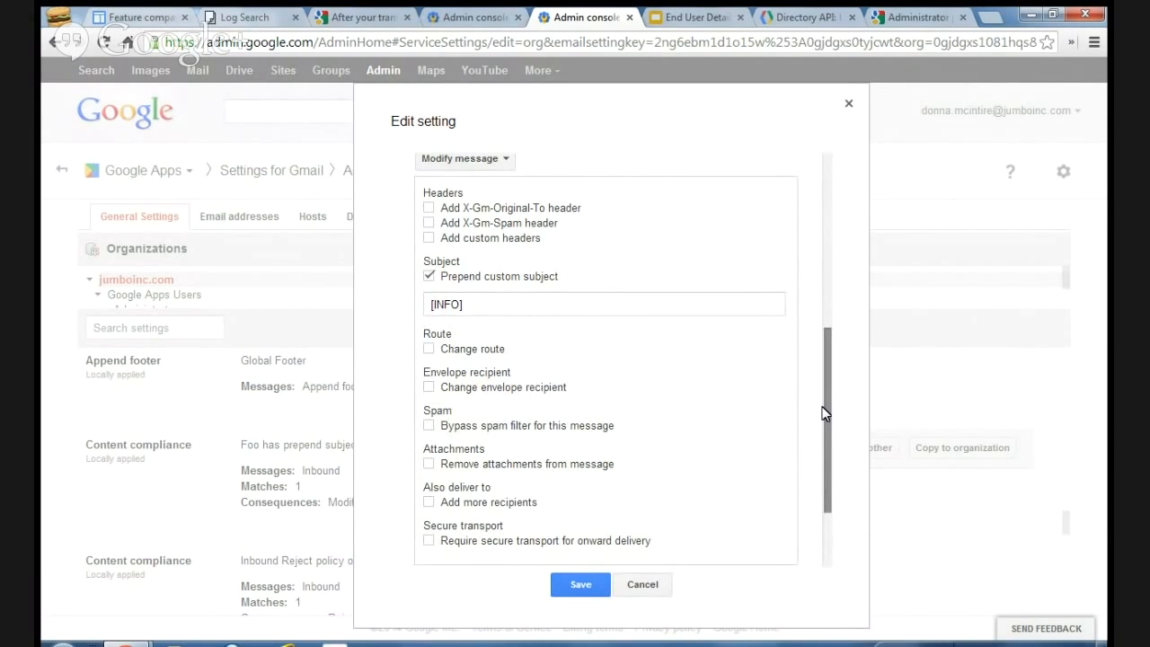
click(431, 349)
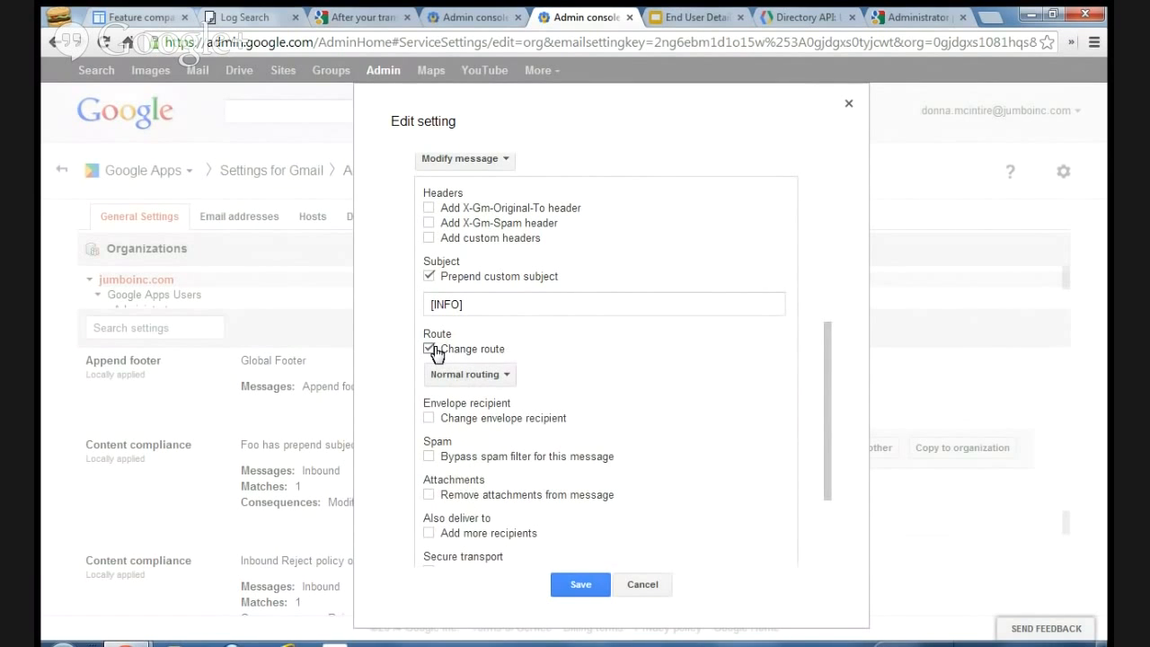
click(483, 380)
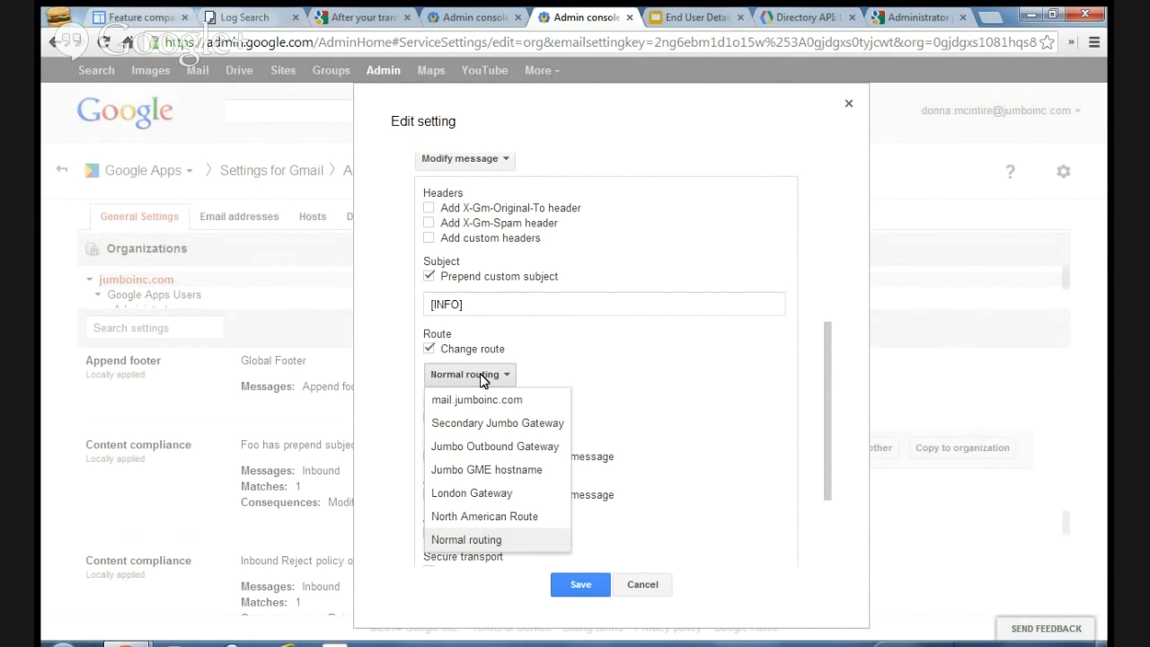
click(600, 371)
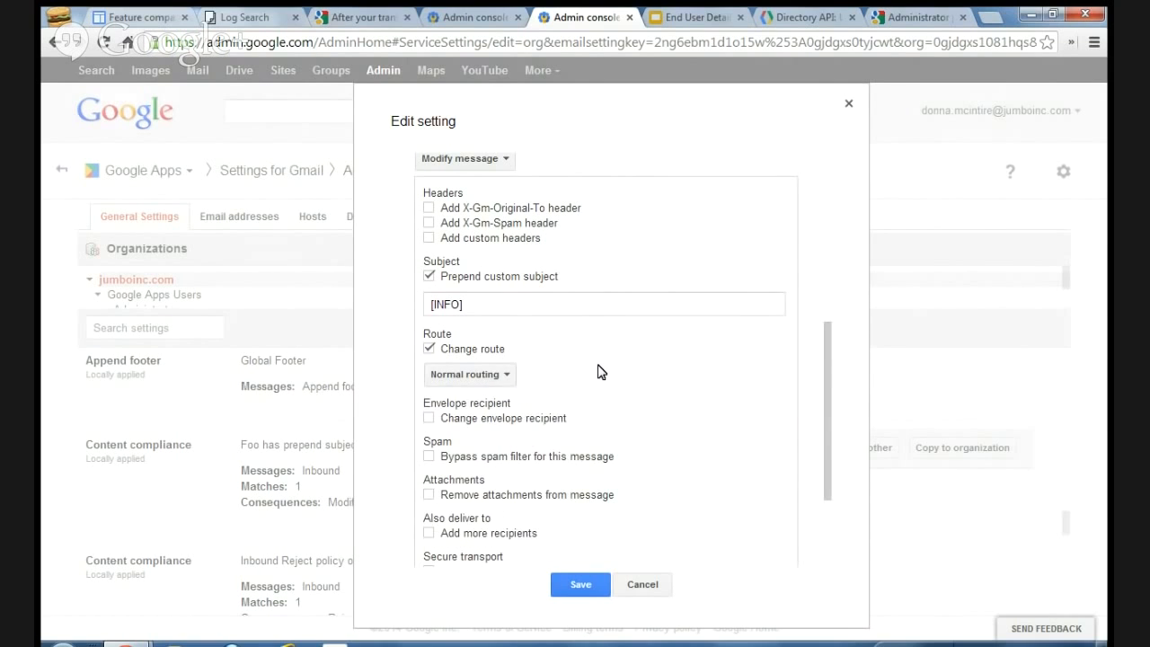
Step: Turn on Change envelope recipient to examine its replacement options, and preview the Add more recipients action, leaving it off
scroll(596, 371, down, 2)
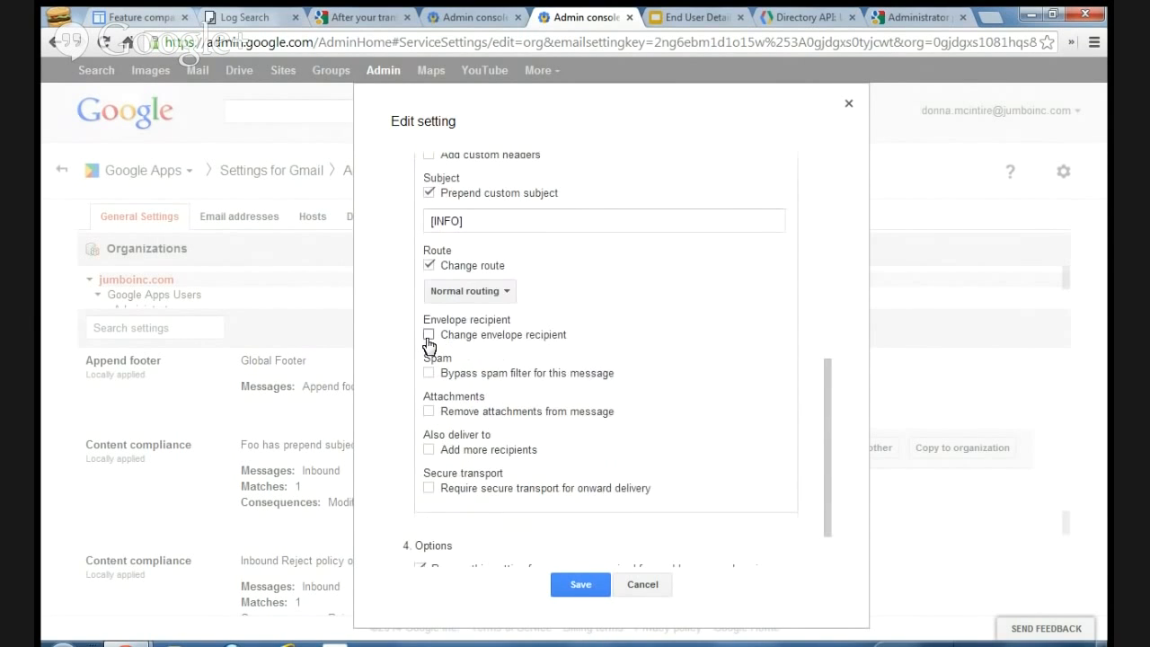
click(429, 335)
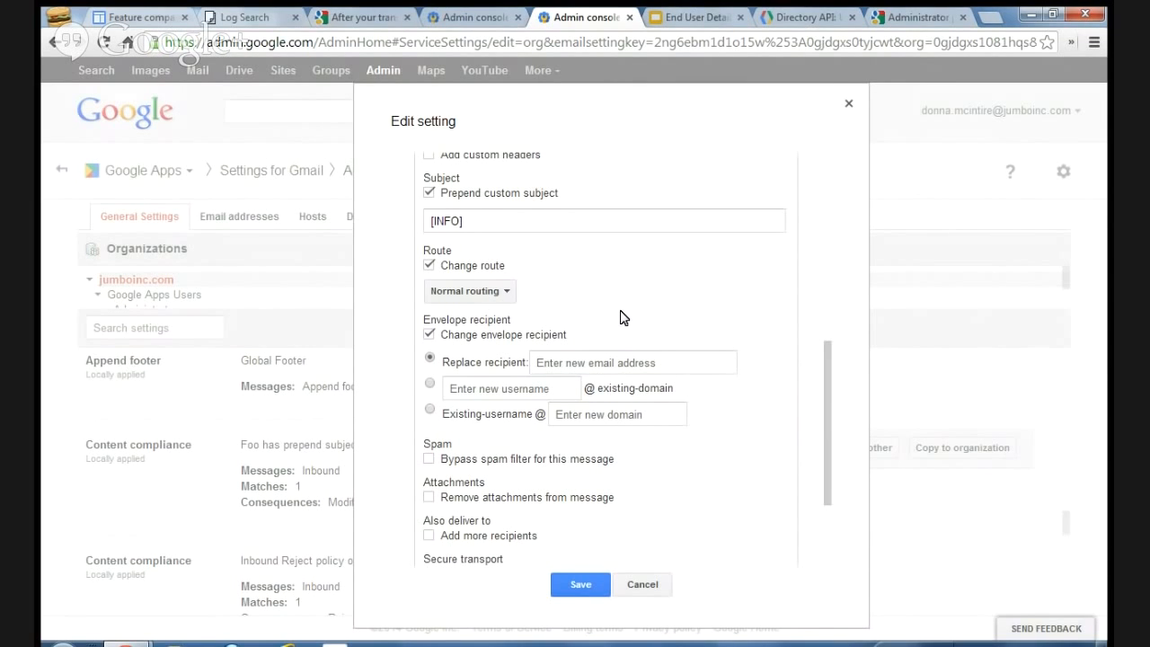
scroll(620, 318, down, 1)
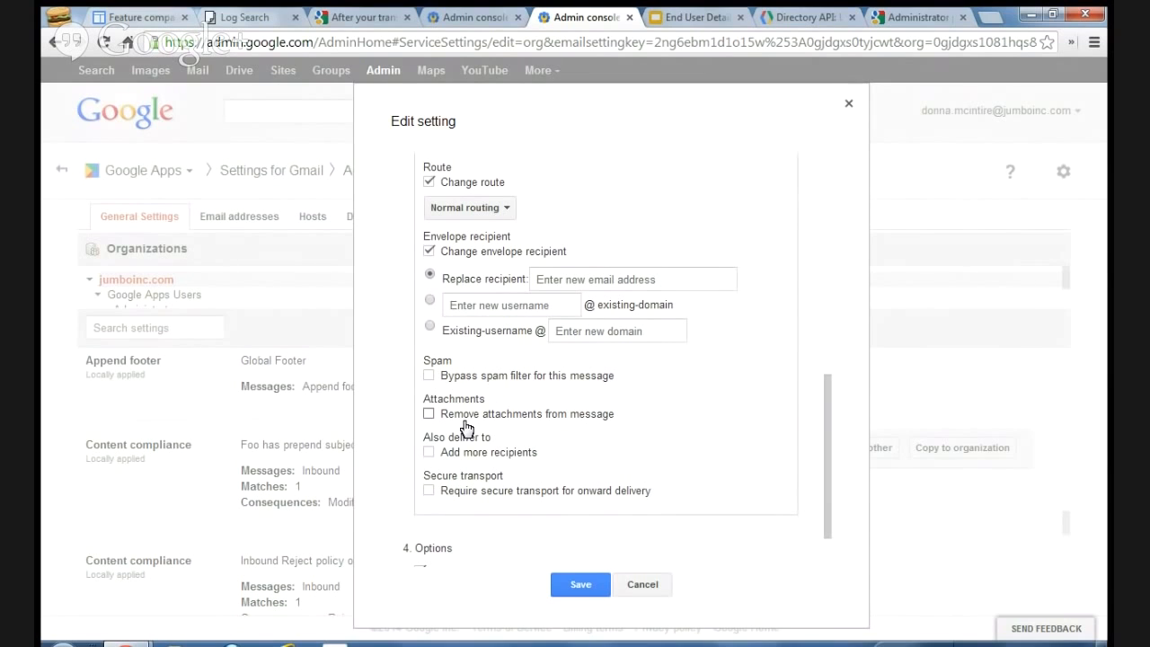
click(428, 451)
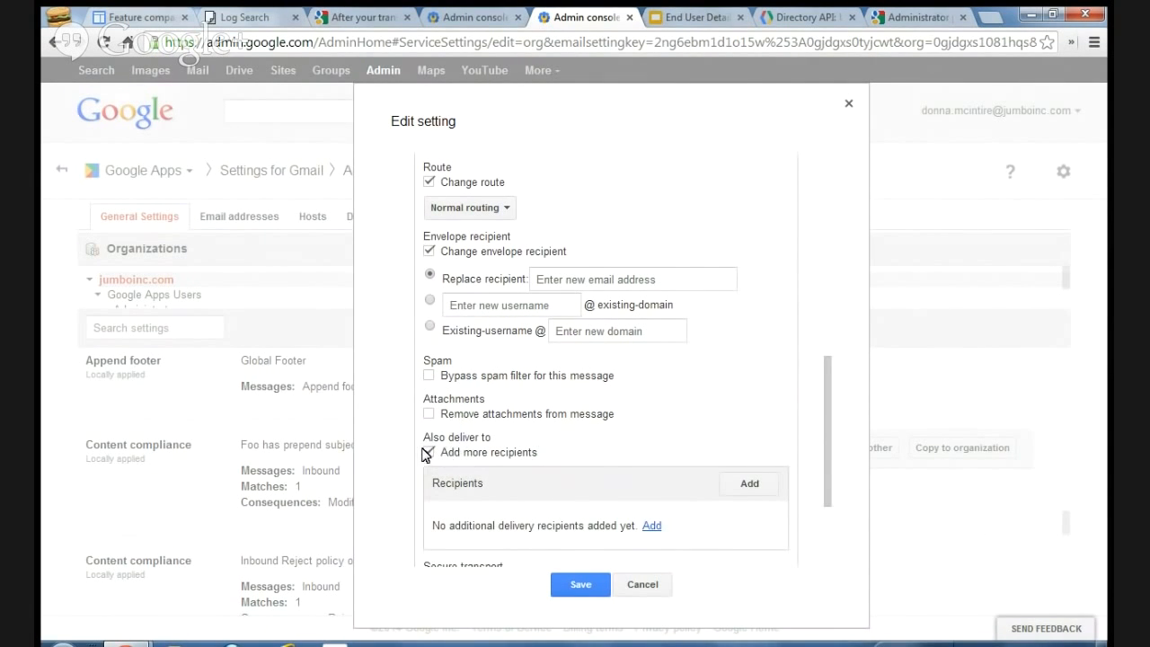
click(427, 452)
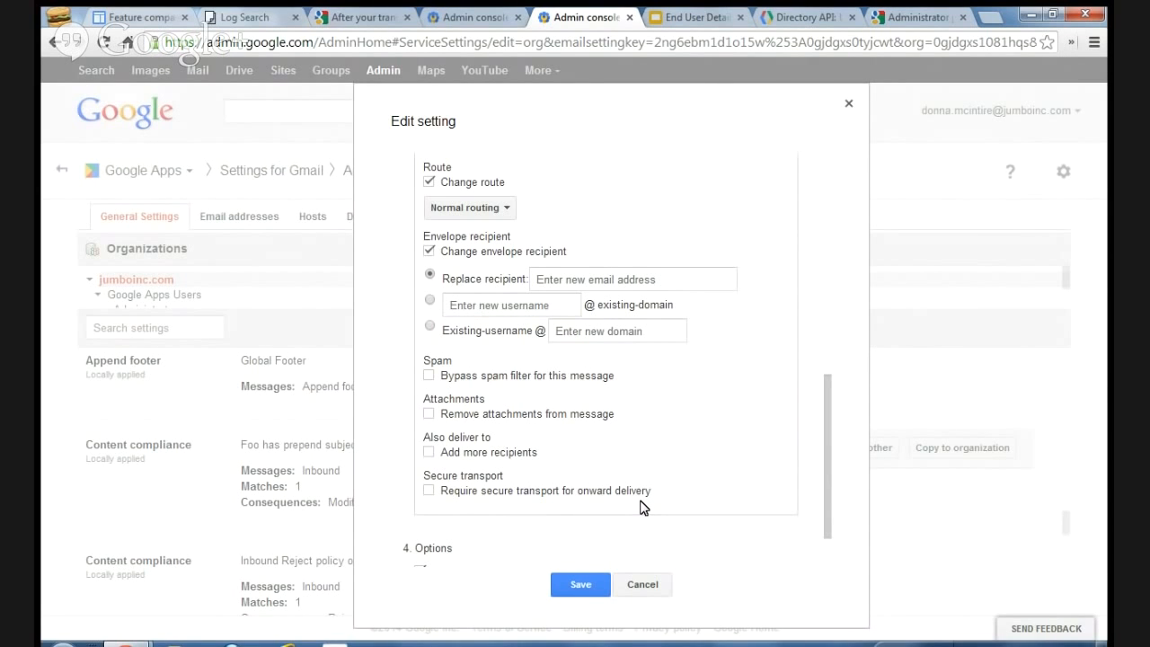
Step: Select the "CIO's request" list for the rule's bypass option, try to save the rule, and close it
drag(826, 469, 826, 496)
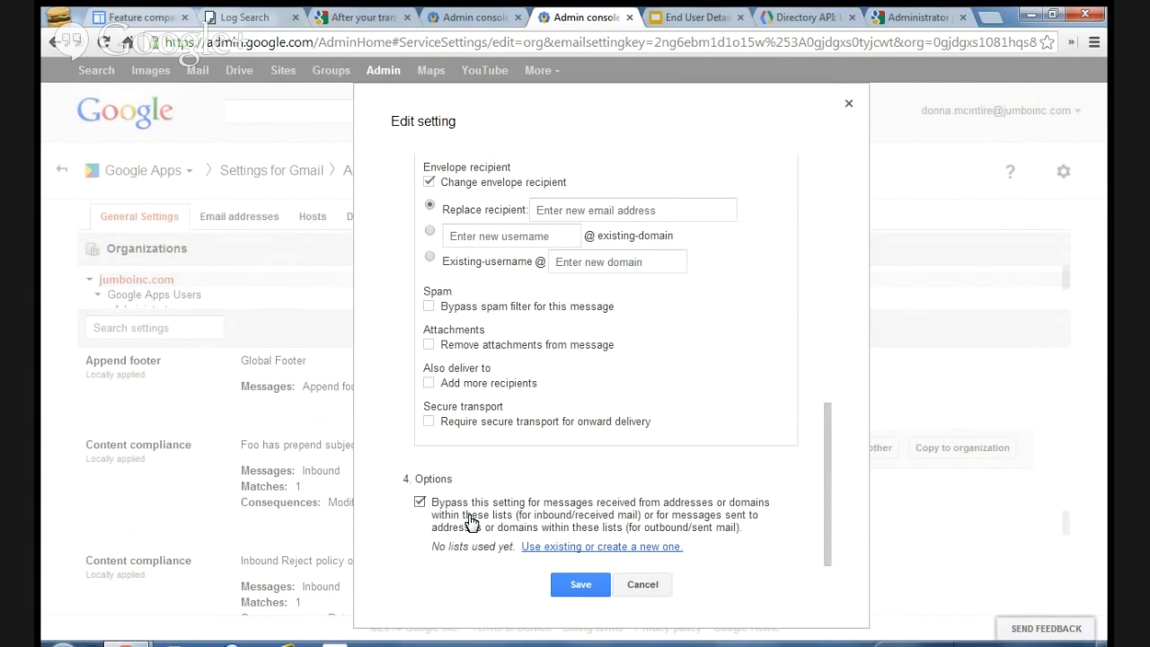
click(580, 547)
click(813, 496)
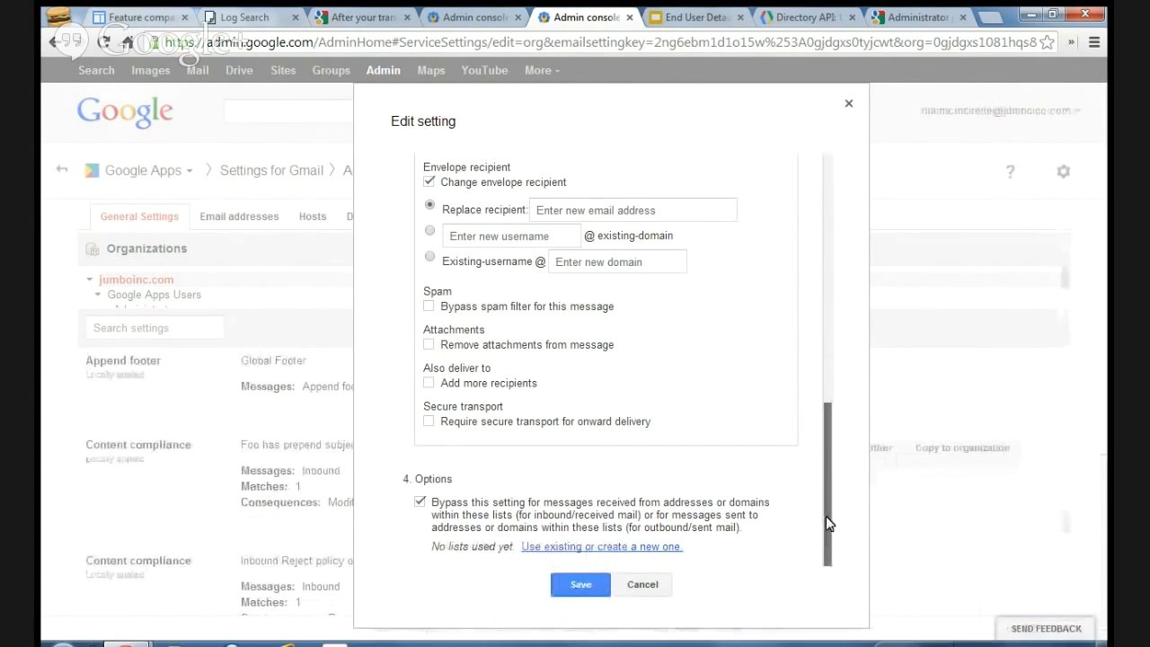
click(620, 548)
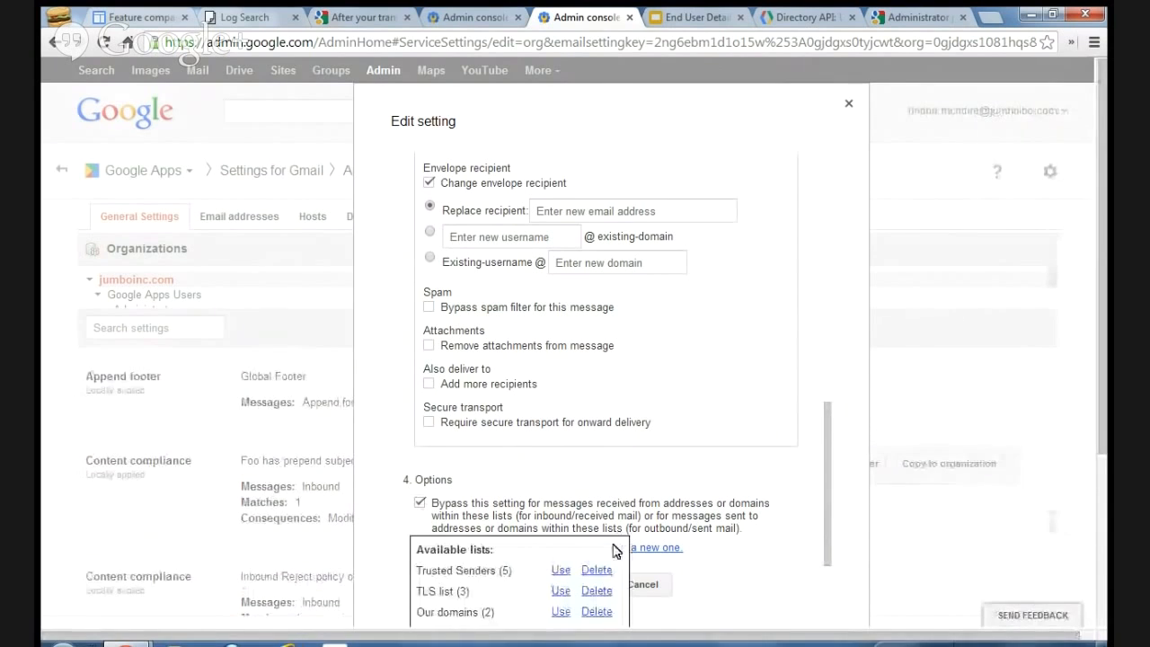
scroll(530, 575, down, 2)
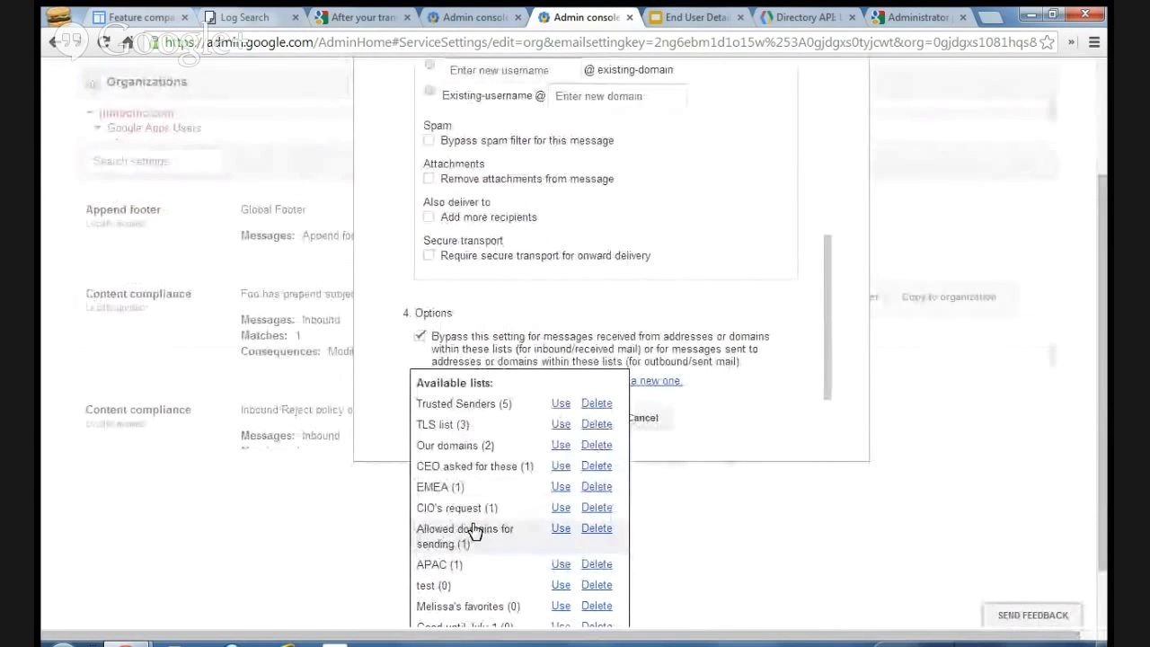
click(558, 509)
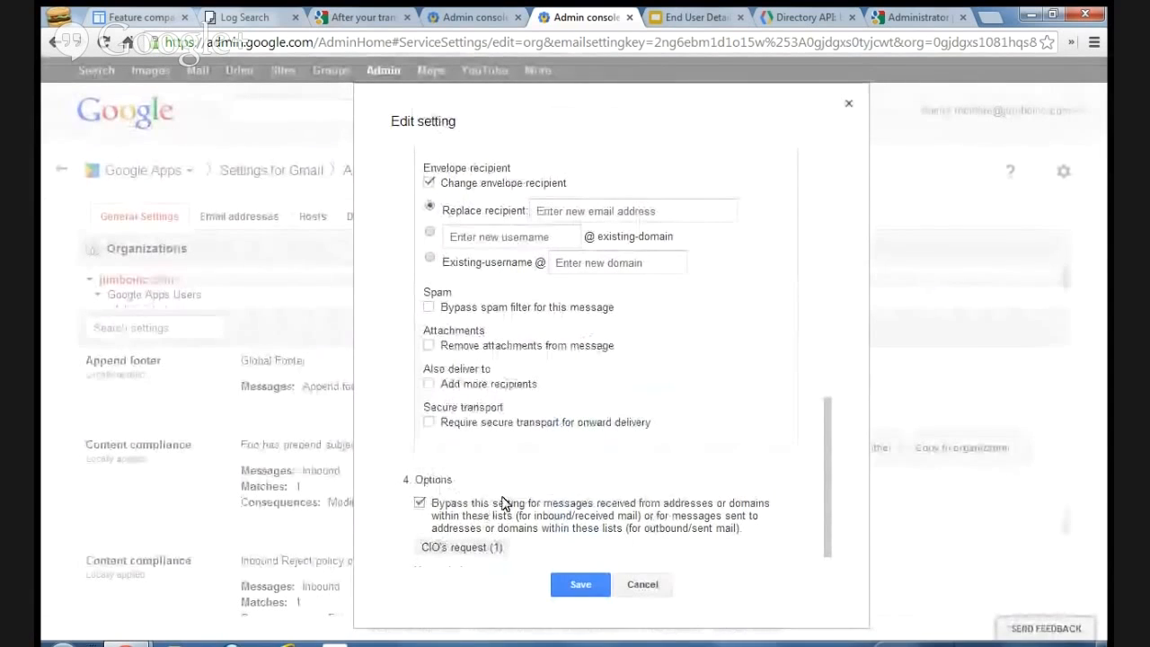
click(585, 587)
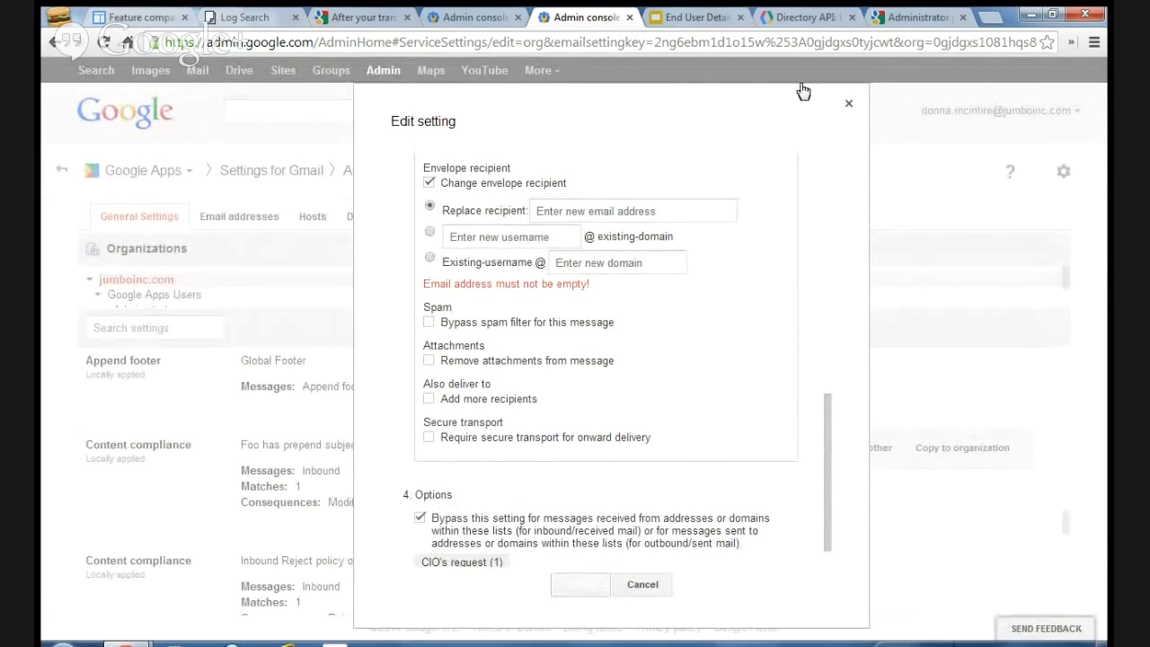
click(847, 107)
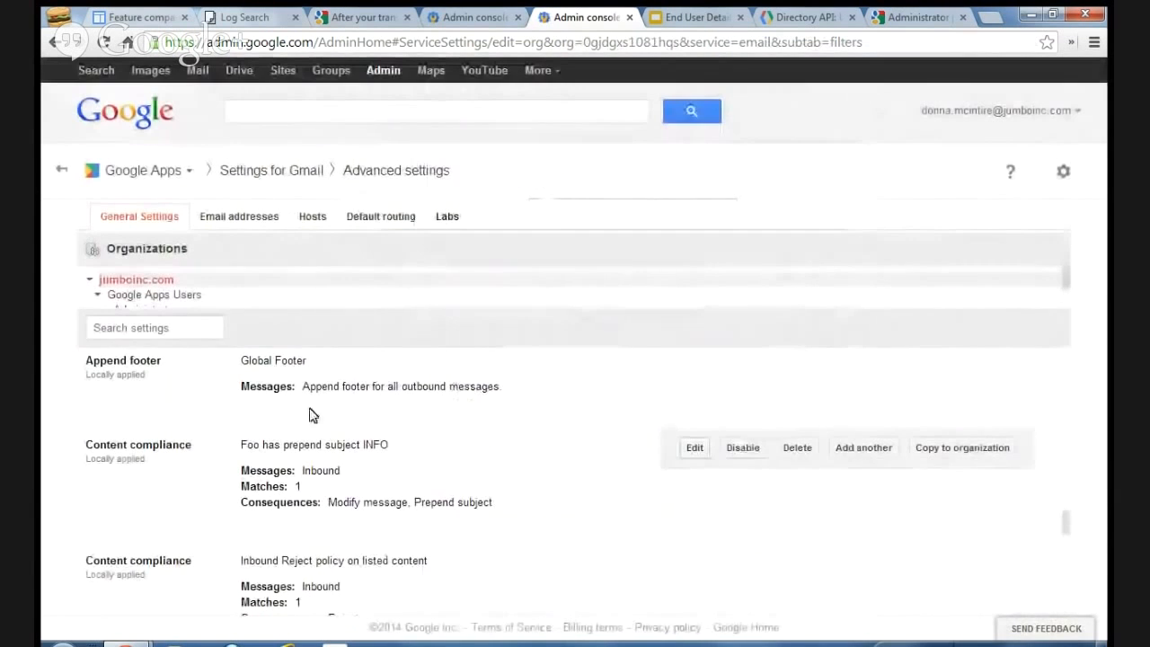
Step: Open the "10Mb, excluded approved senders" attachment compliance rule and preview the File type options for a new expression, adding none
scroll(238, 455, down, 4)
scroll(238, 449, up, 2)
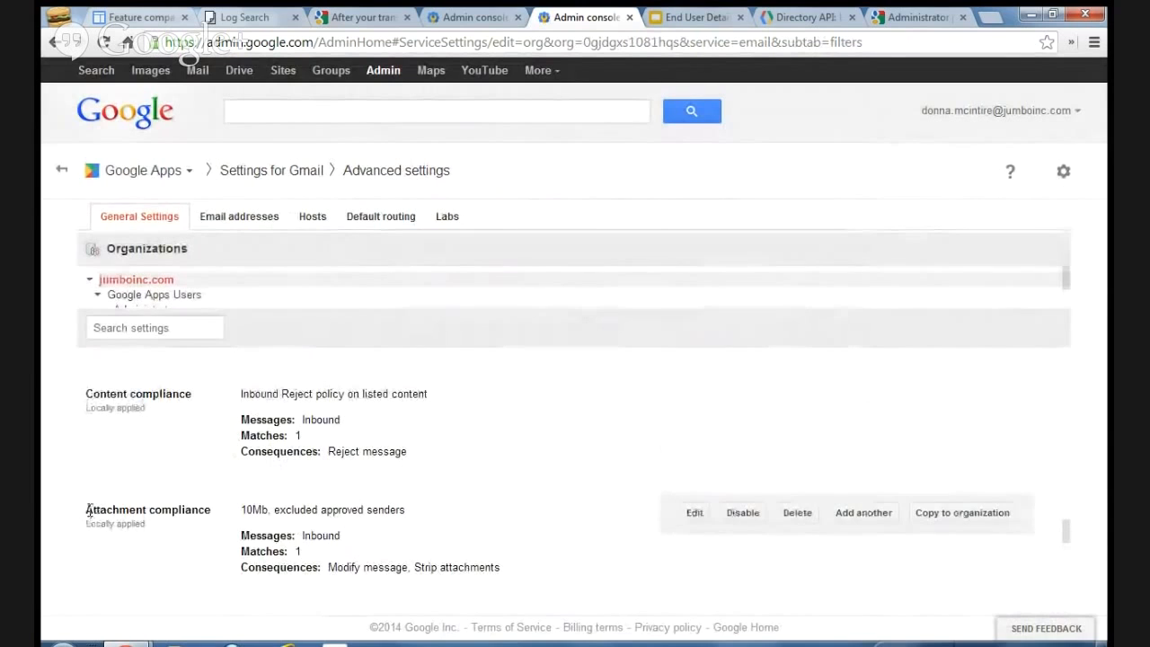
drag(87, 508, 221, 511)
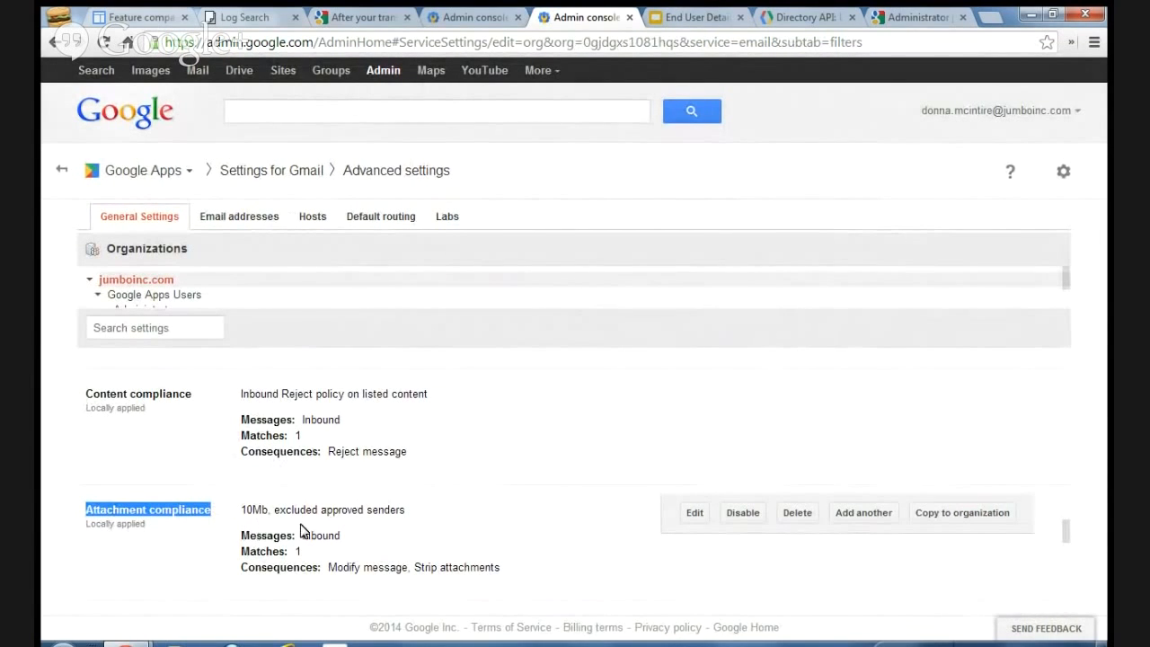
click(704, 514)
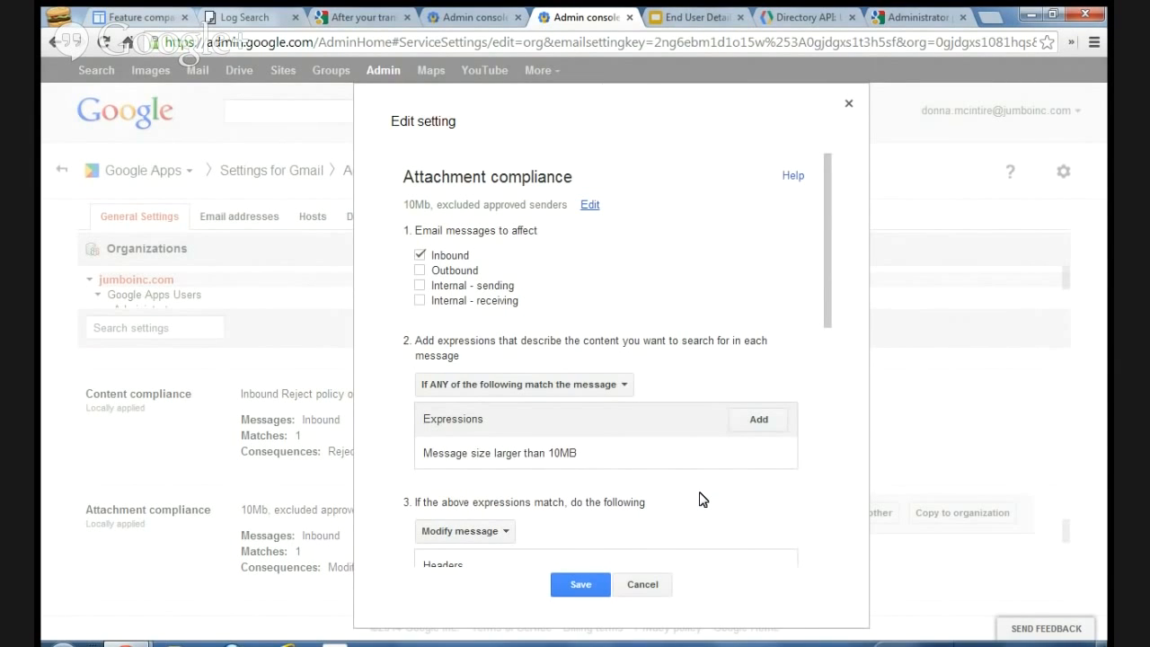
click(757, 422)
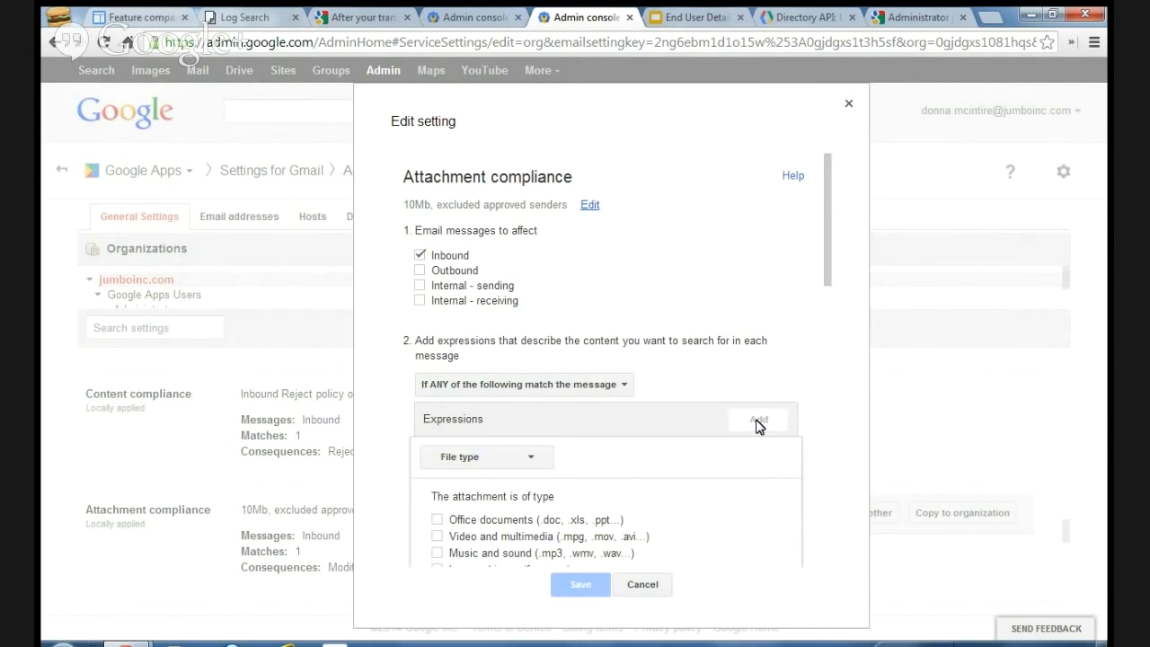
scroll(758, 426, down, 3)
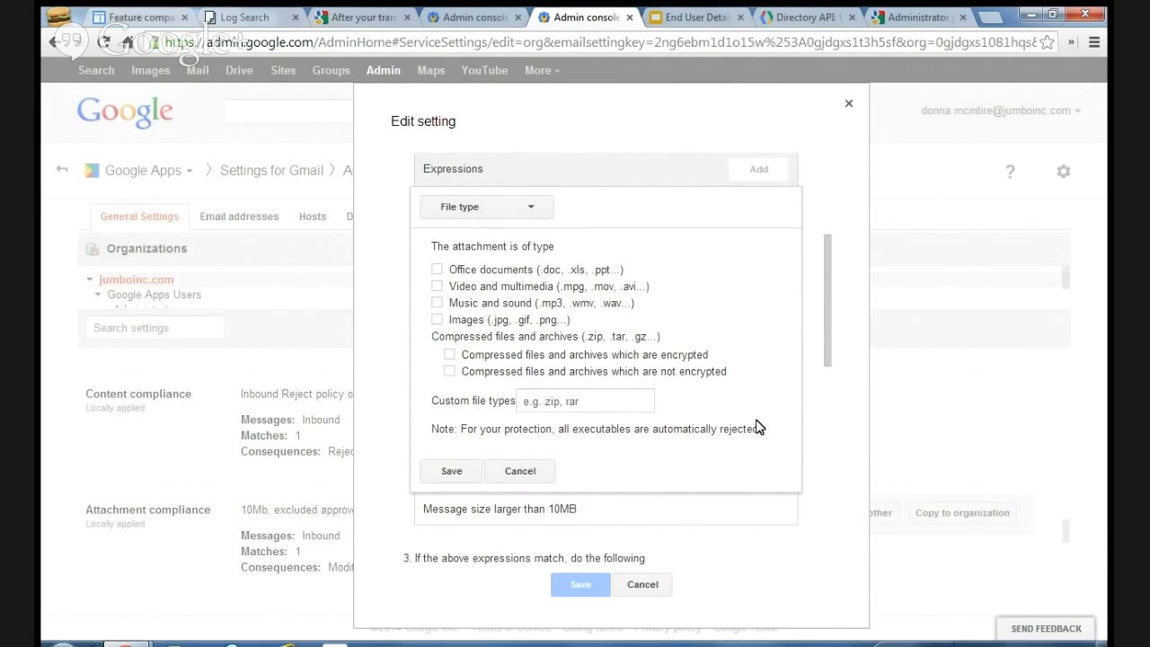
click(520, 471)
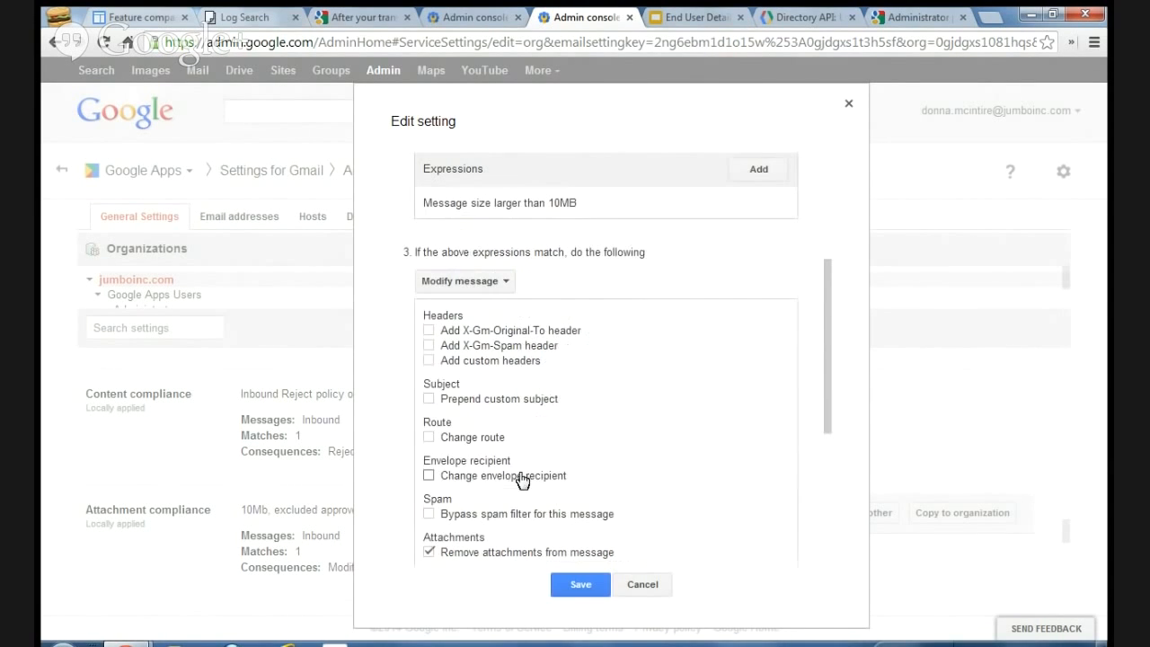
Step: Review the attachment rule's Modify message actions, attachment removal notice and sender bypass list, and close the rule without saving
click(493, 284)
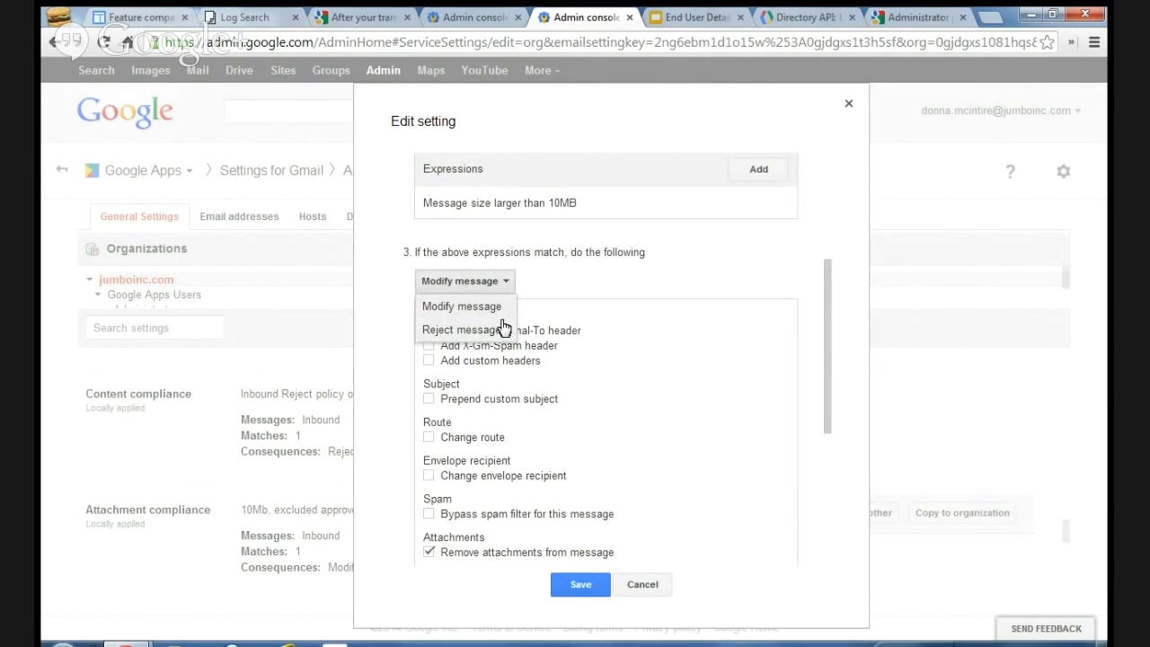
click(487, 308)
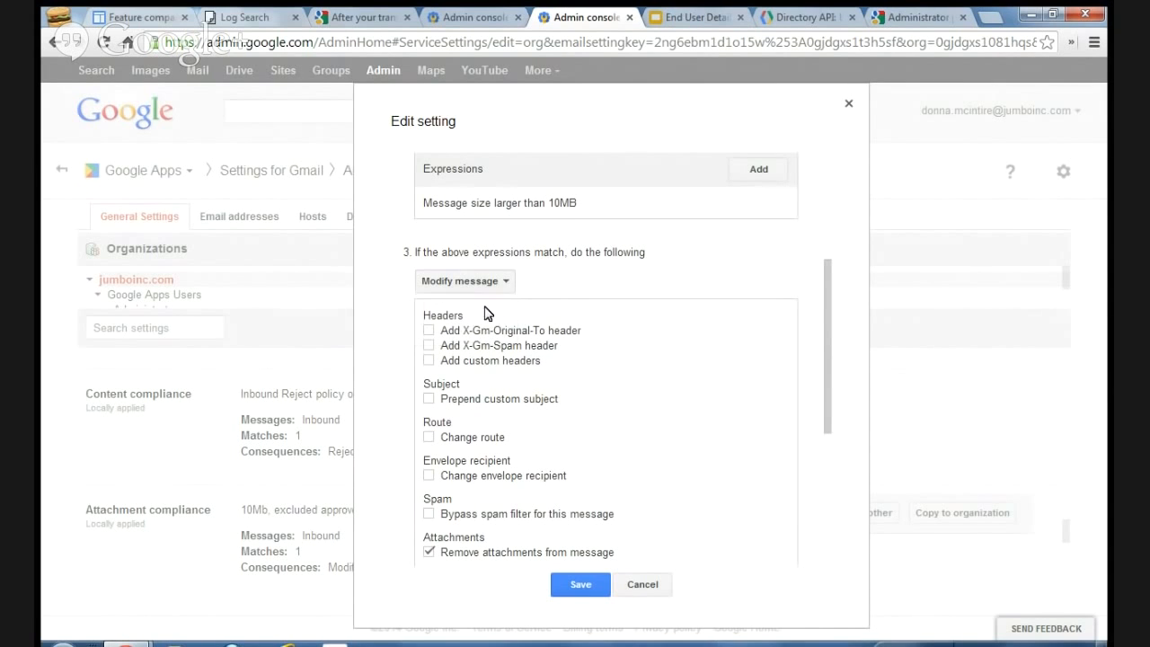
scroll(504, 320, down, 2)
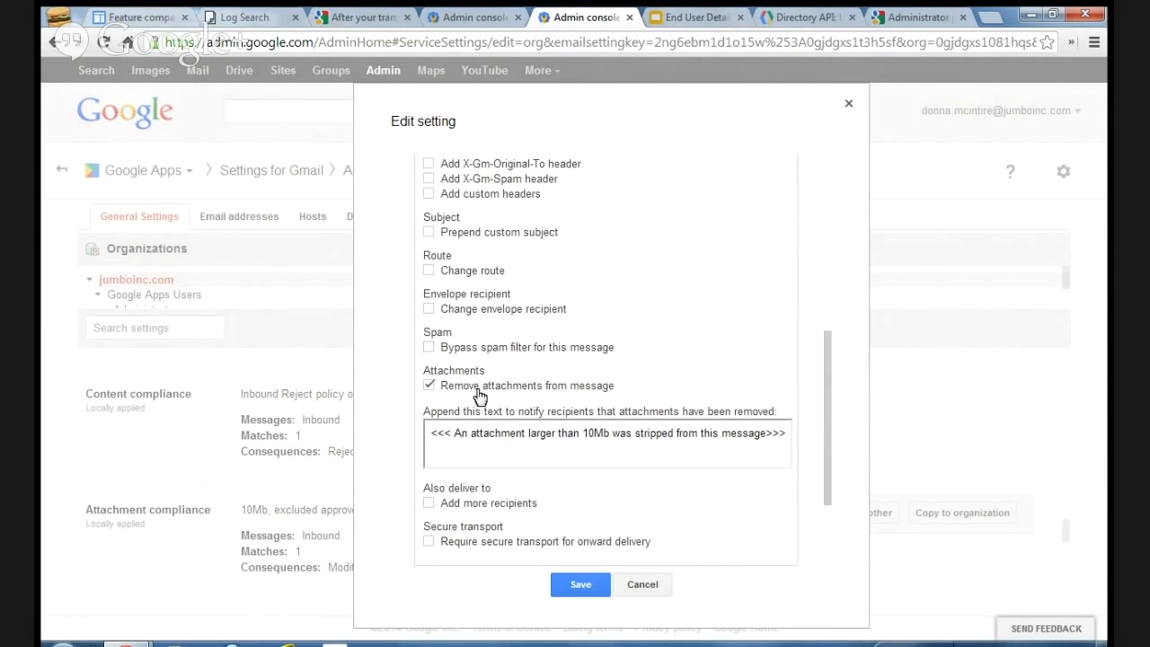
scroll(604, 401, down, 1)
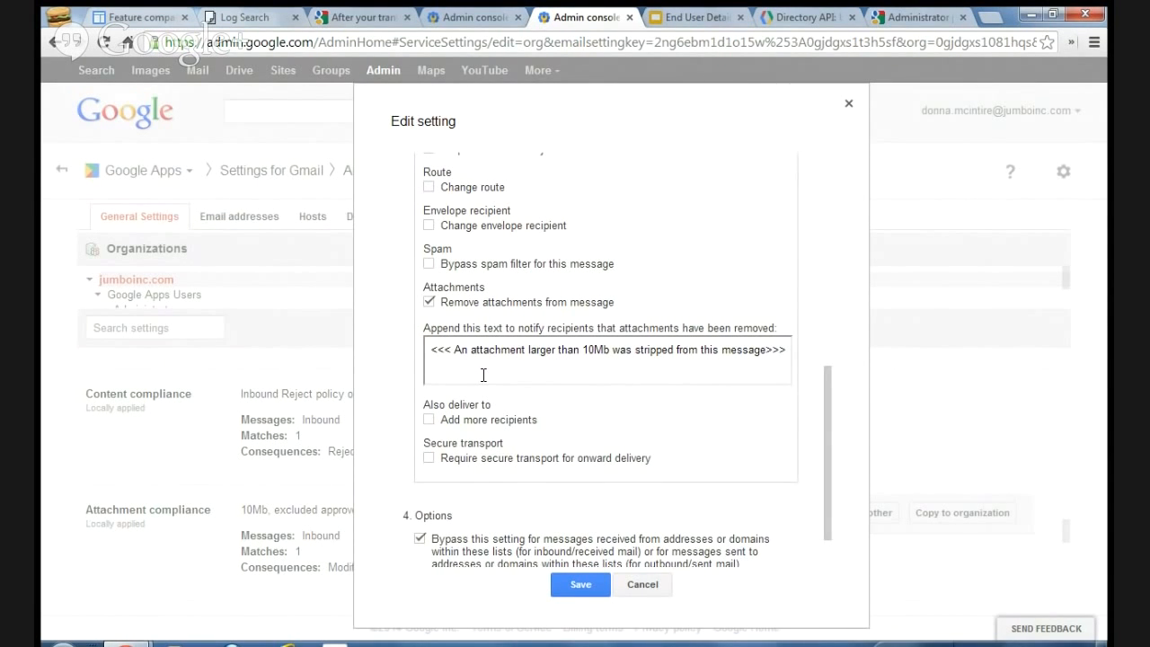
scroll(483, 375, down, 1)
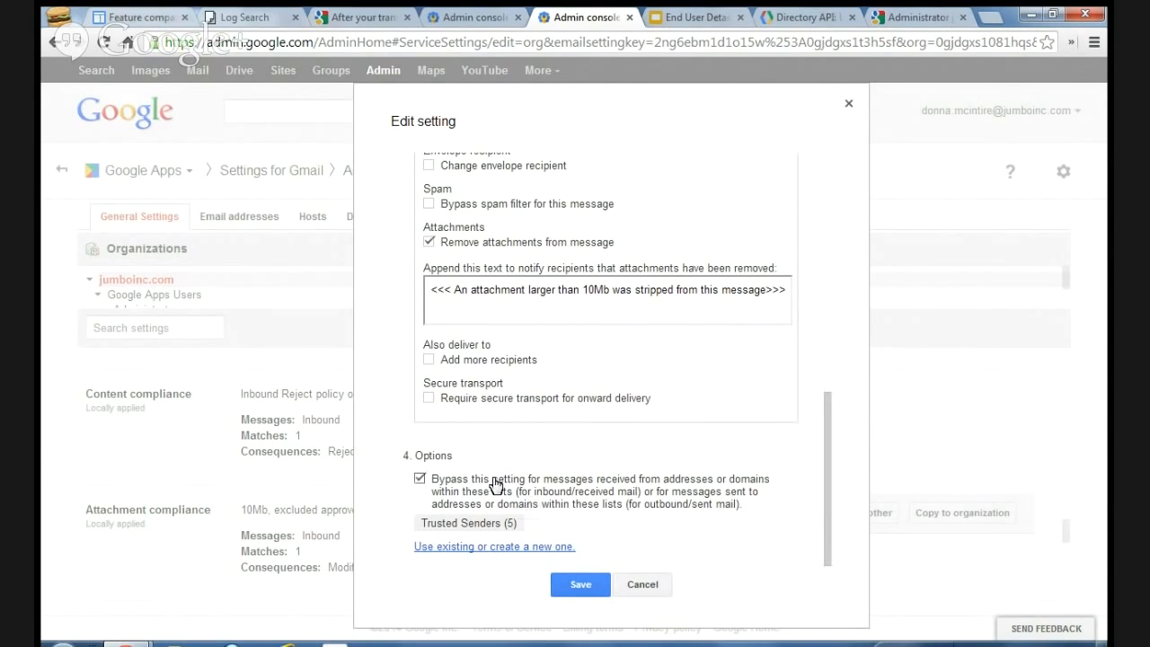
mouse_move(460, 526)
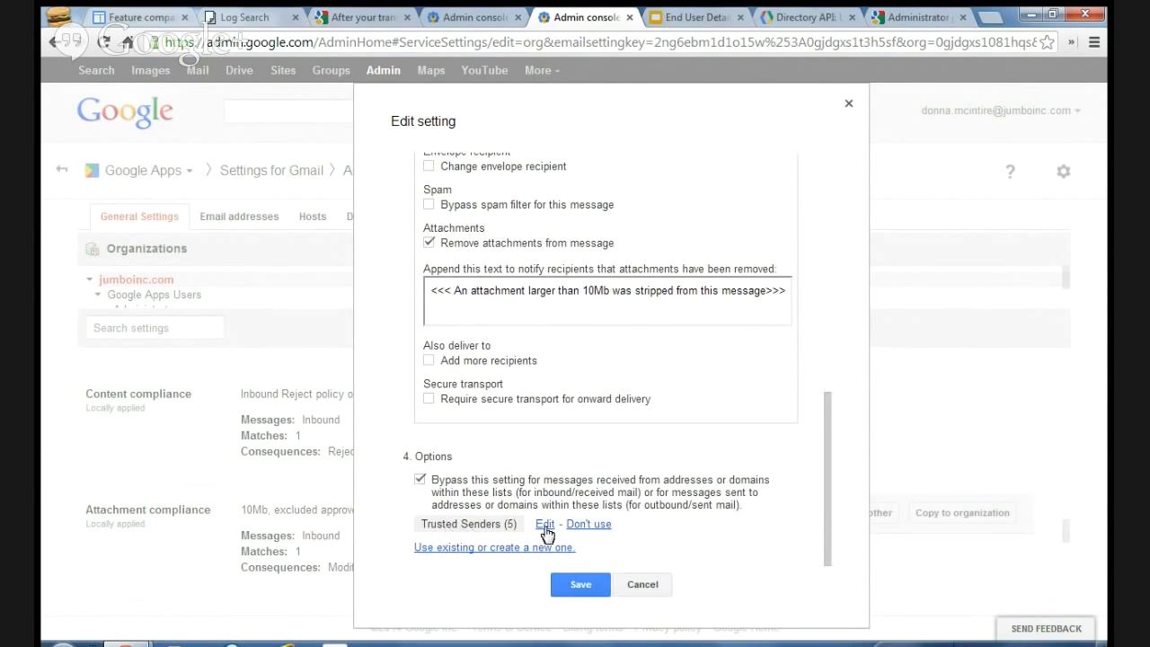
click(643, 586)
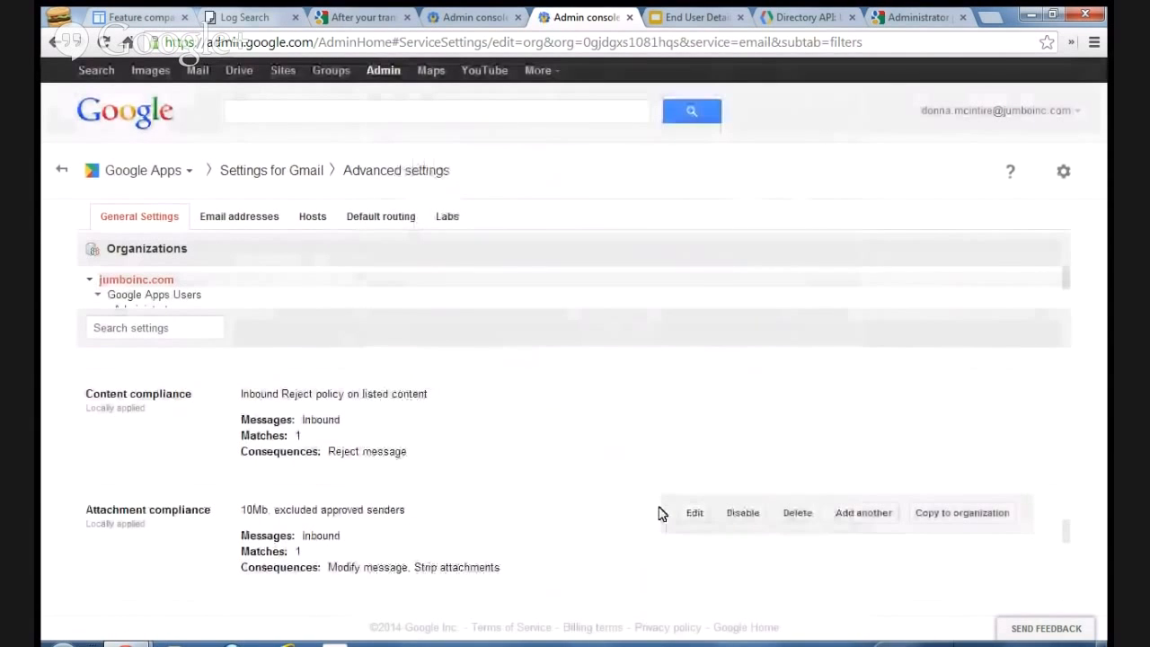
Step: Open the "Jumbo enforced TLS domain list" secure transport compliance rule and display the domains in its TLS list
scroll(575, 486, down, 3)
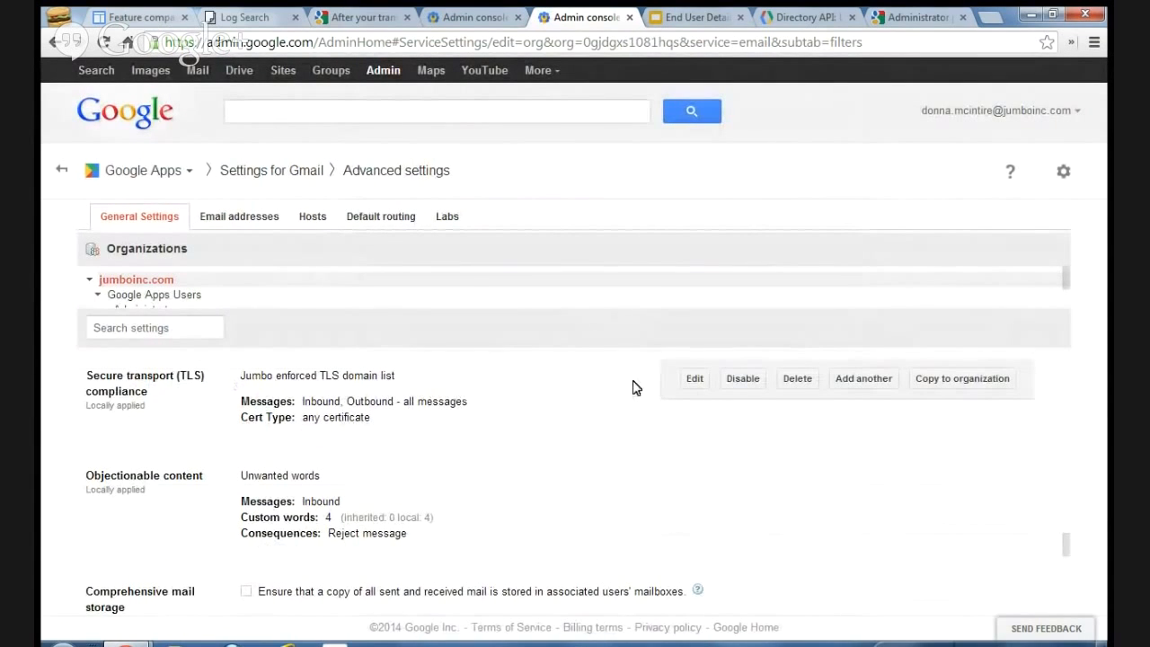
click(697, 381)
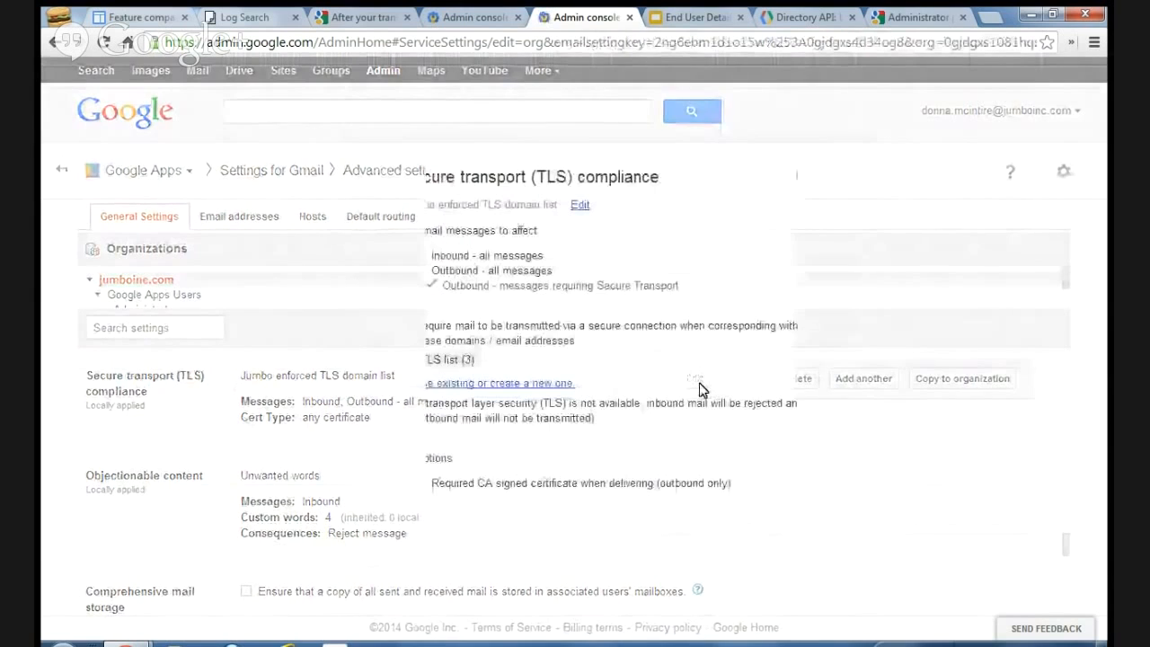
mouse_move(423, 366)
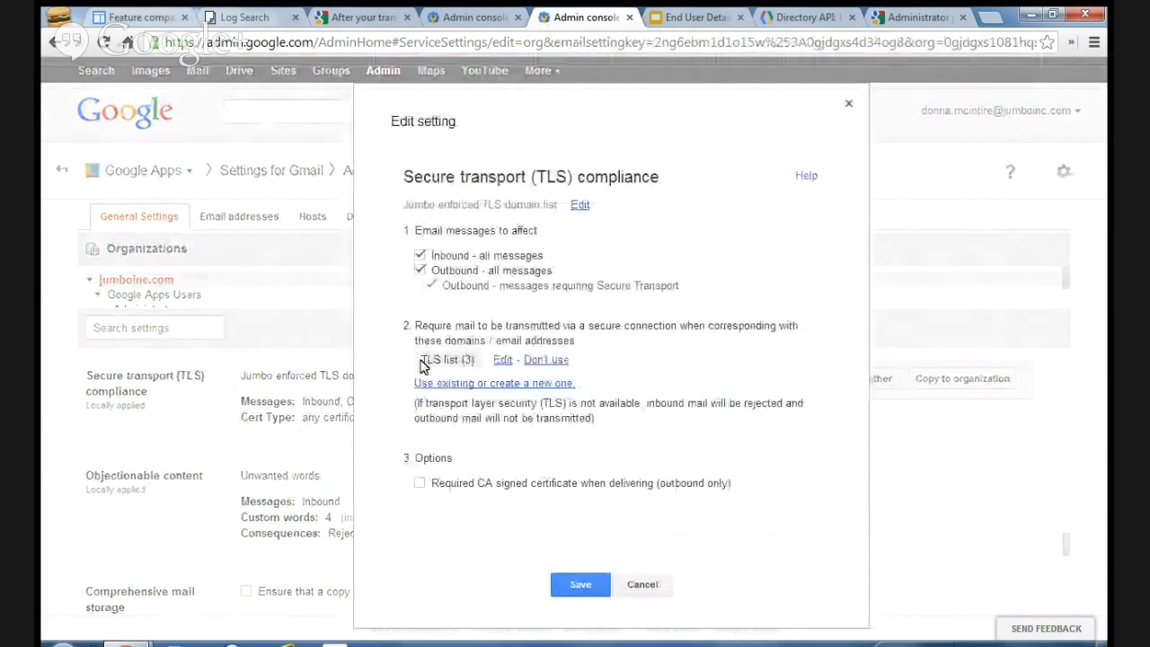
click(503, 361)
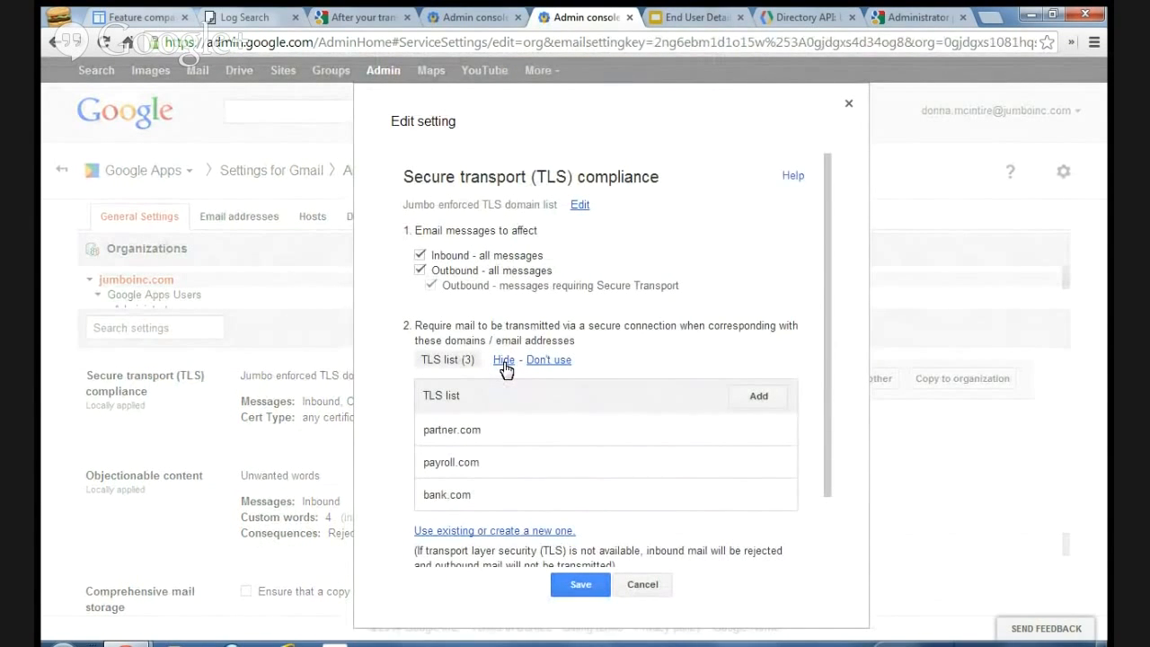
Step: Examine the available lists for the secure transport rule, try to create a list without a name, and close the rule without saving
click(513, 532)
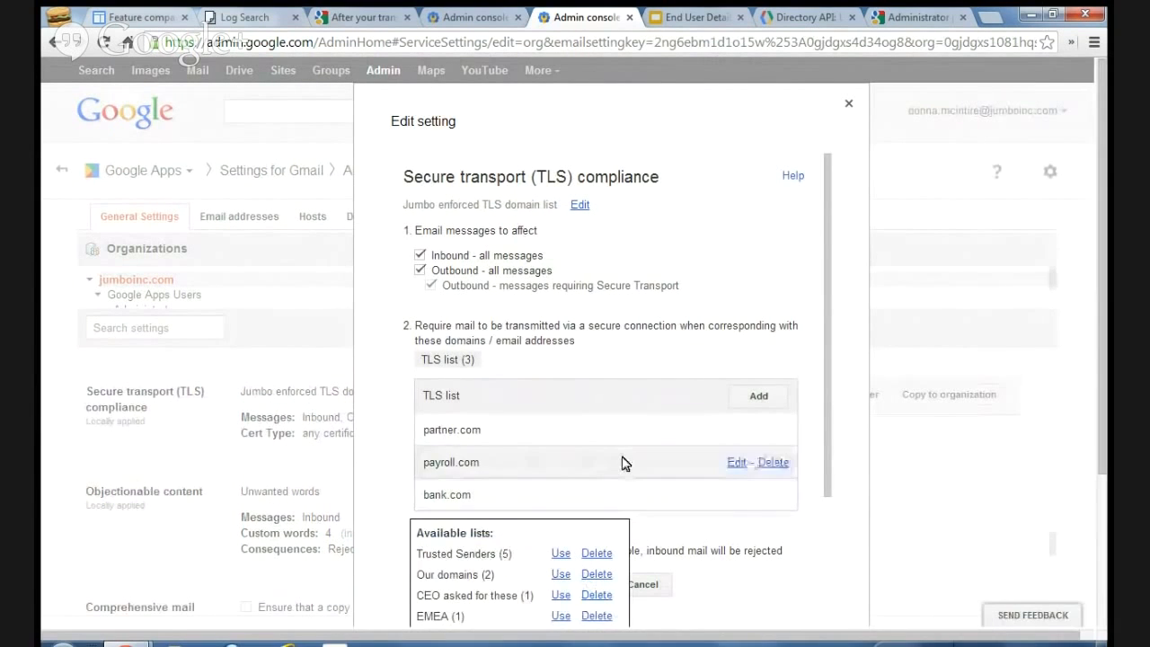
scroll(619, 461, down, 2)
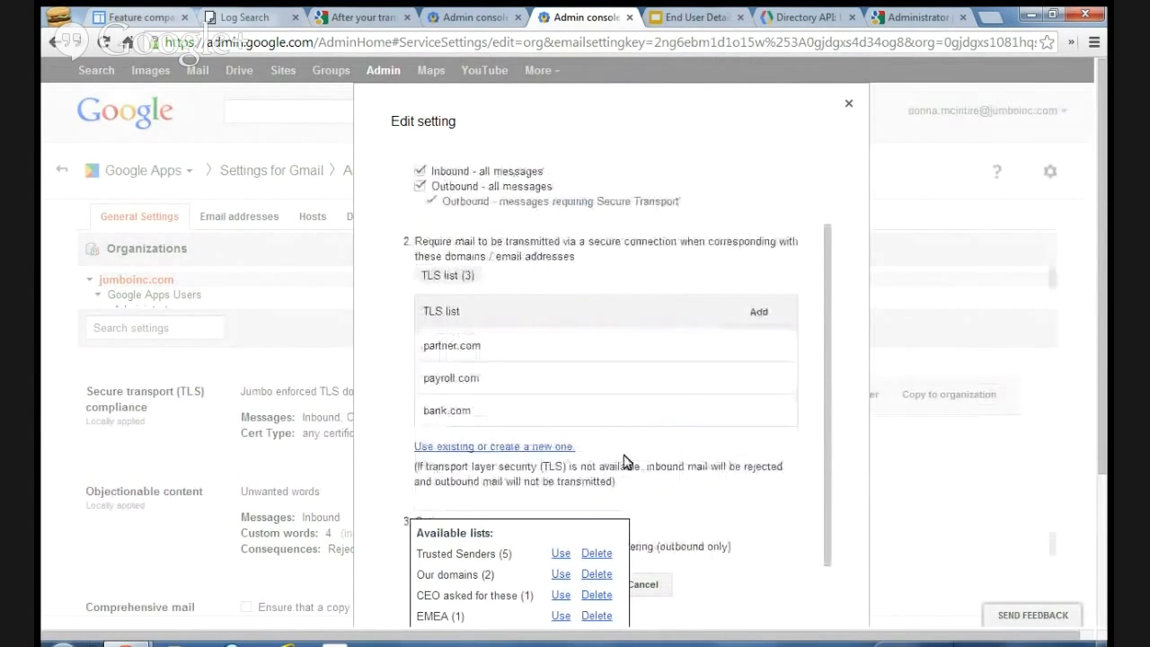
click(828, 434)
click(496, 446)
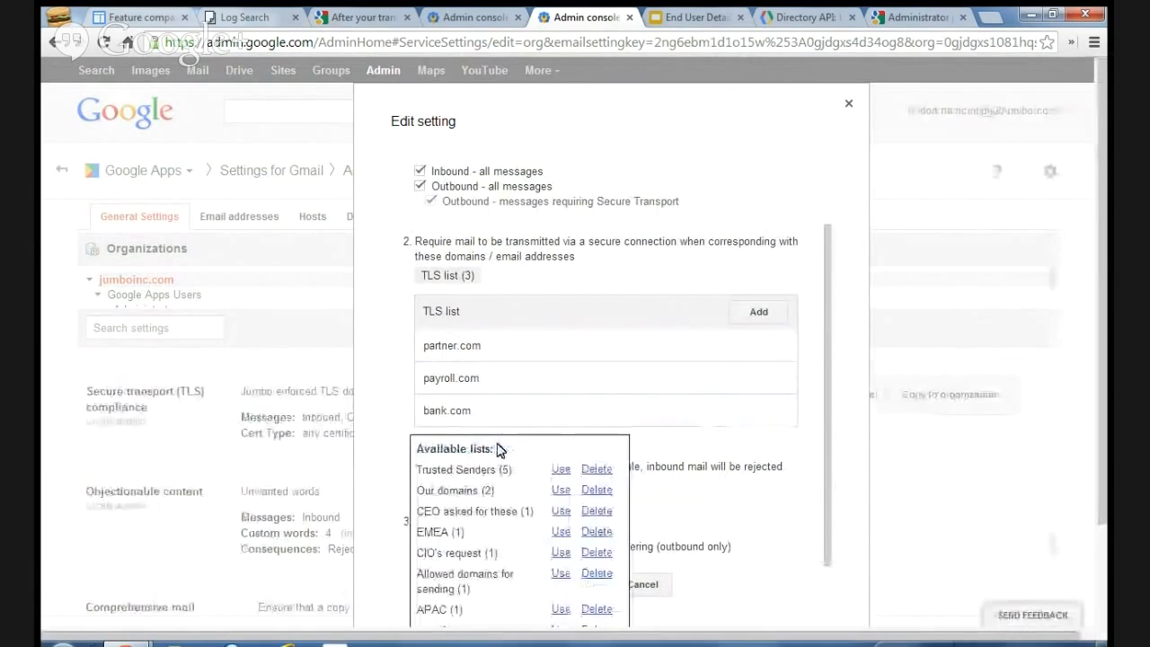
scroll(529, 549, down, 2)
scroll(528, 550, down, 1)
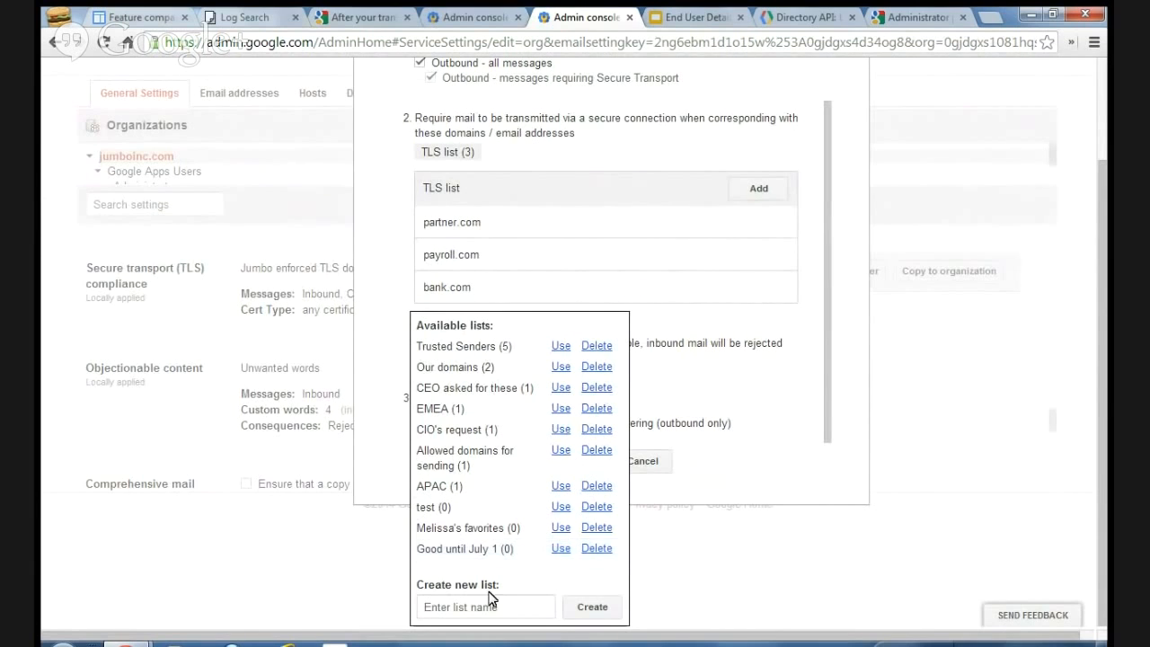
click(599, 611)
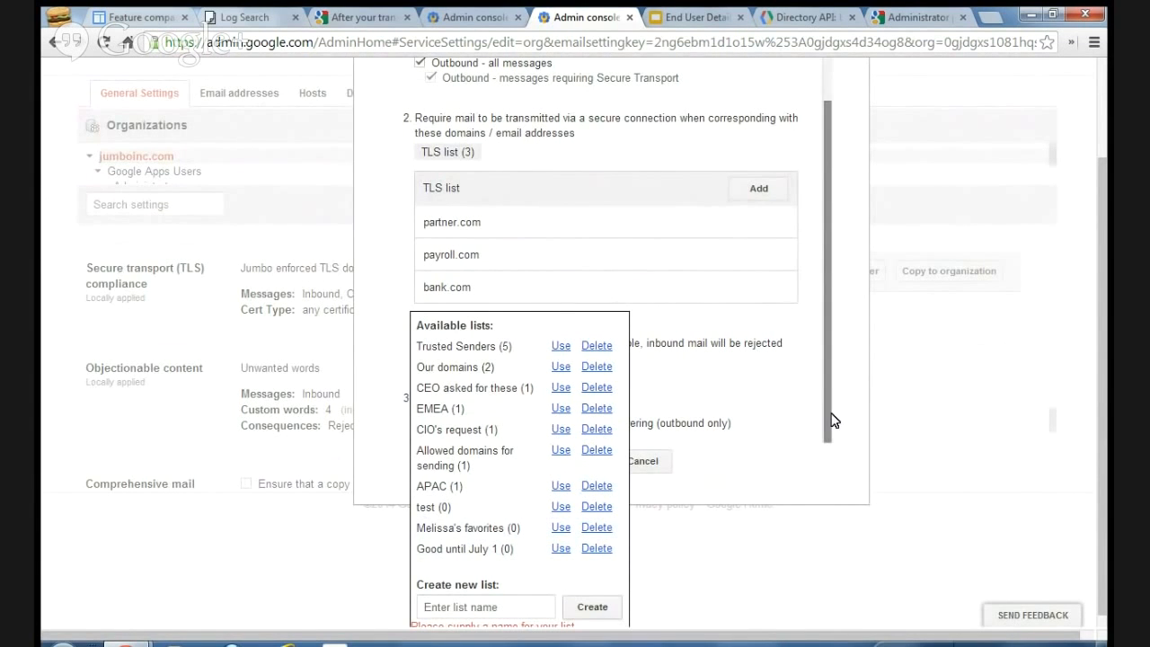
scroll(822, 350, up, 5)
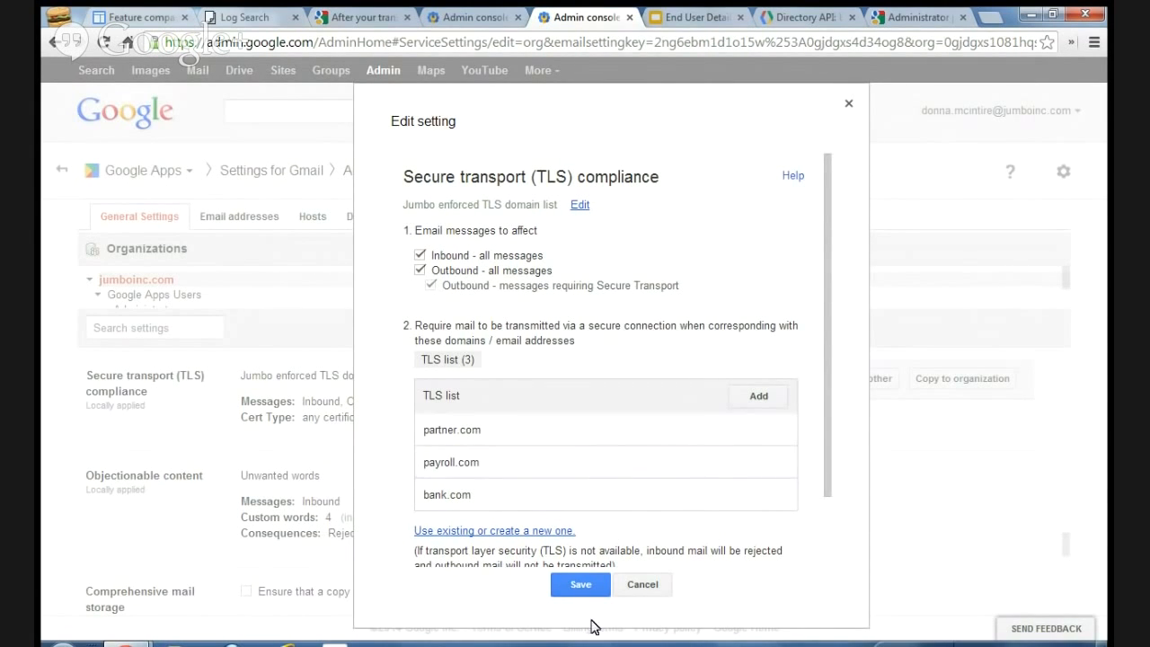
click(643, 585)
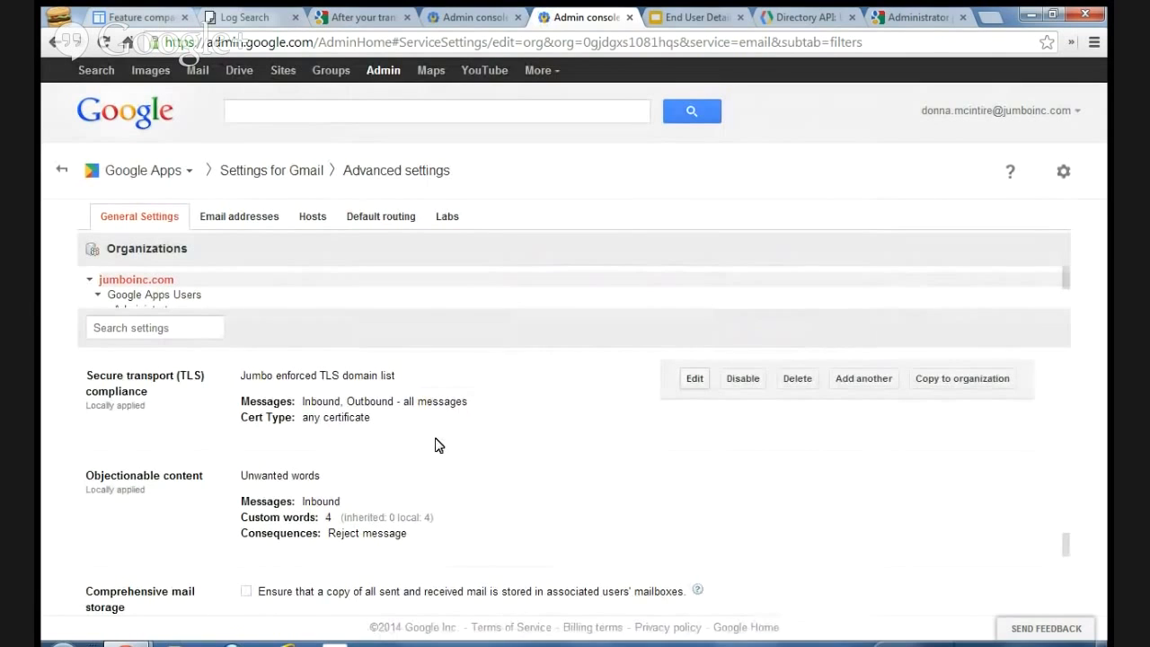
Step: Add the custom words "the words you dont want" to the "Unwanted words" objectionable content rule and save the settings changes
scroll(441, 442, down, 1)
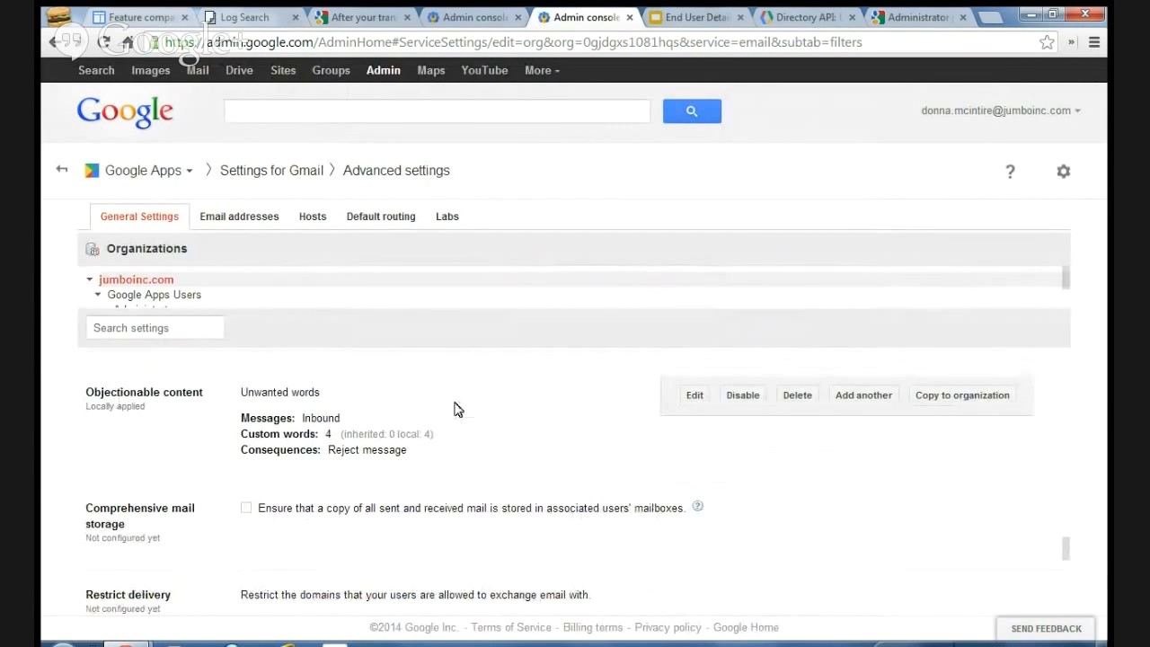
click(695, 396)
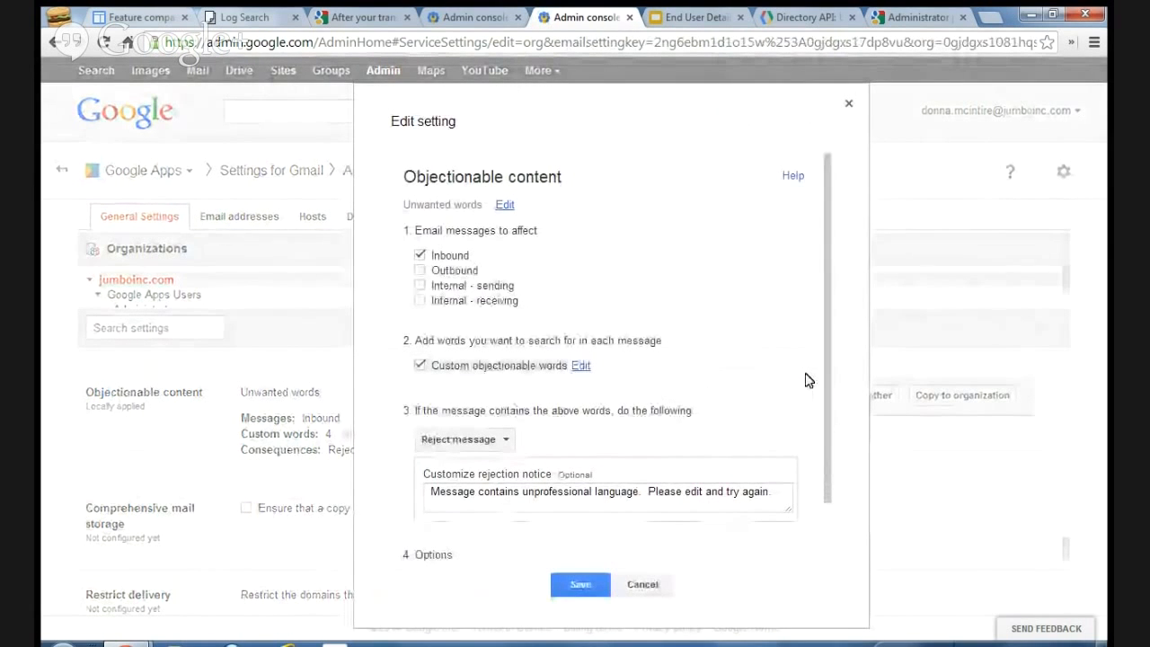
click(578, 367)
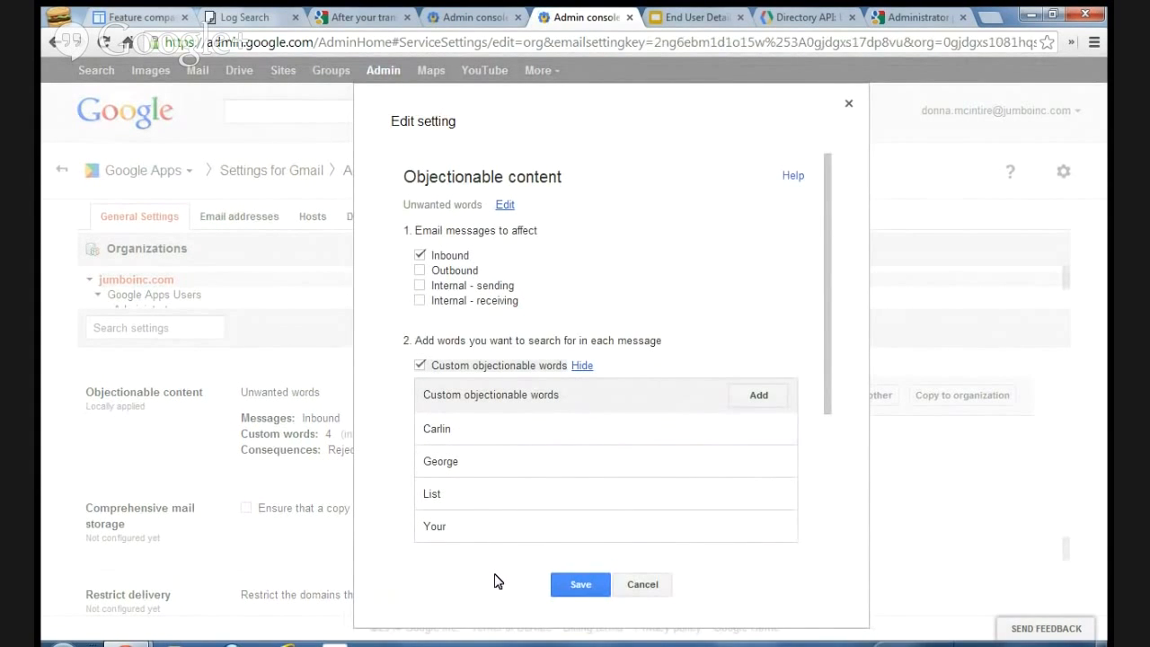
click(760, 397)
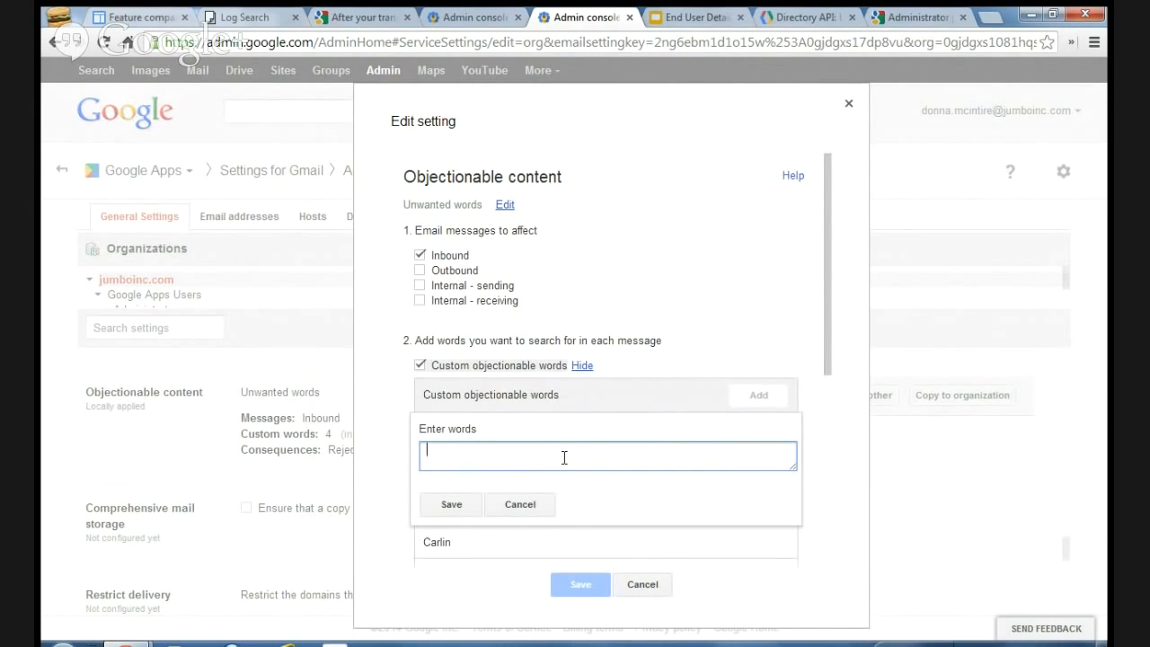
text(the words you dont want)
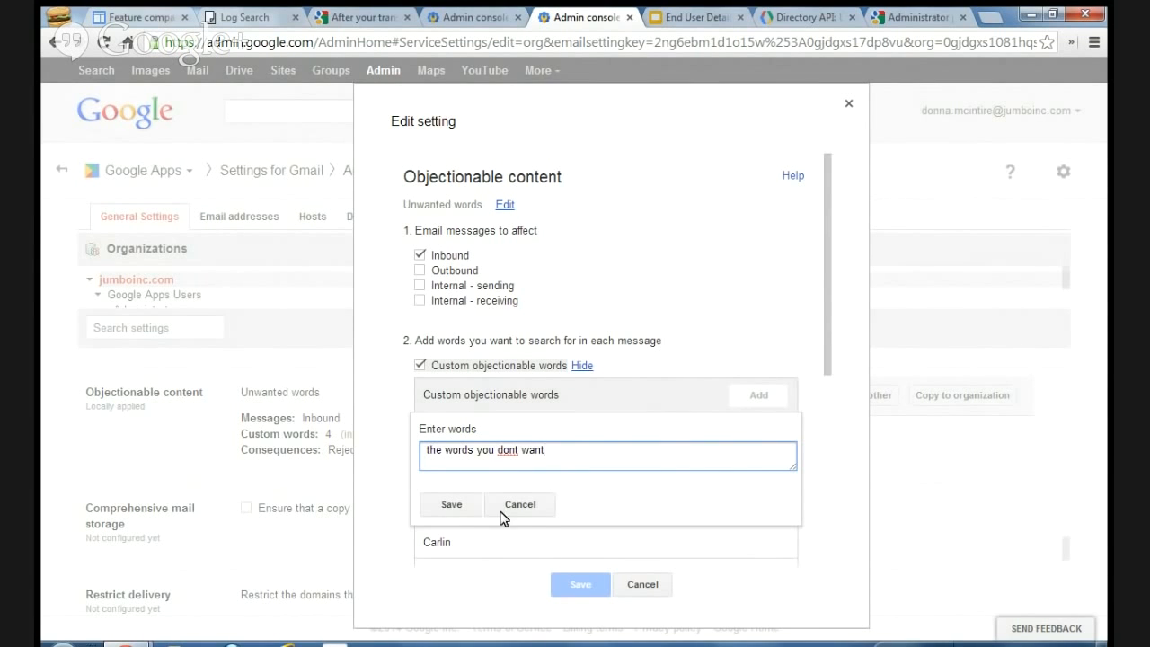
click(455, 505)
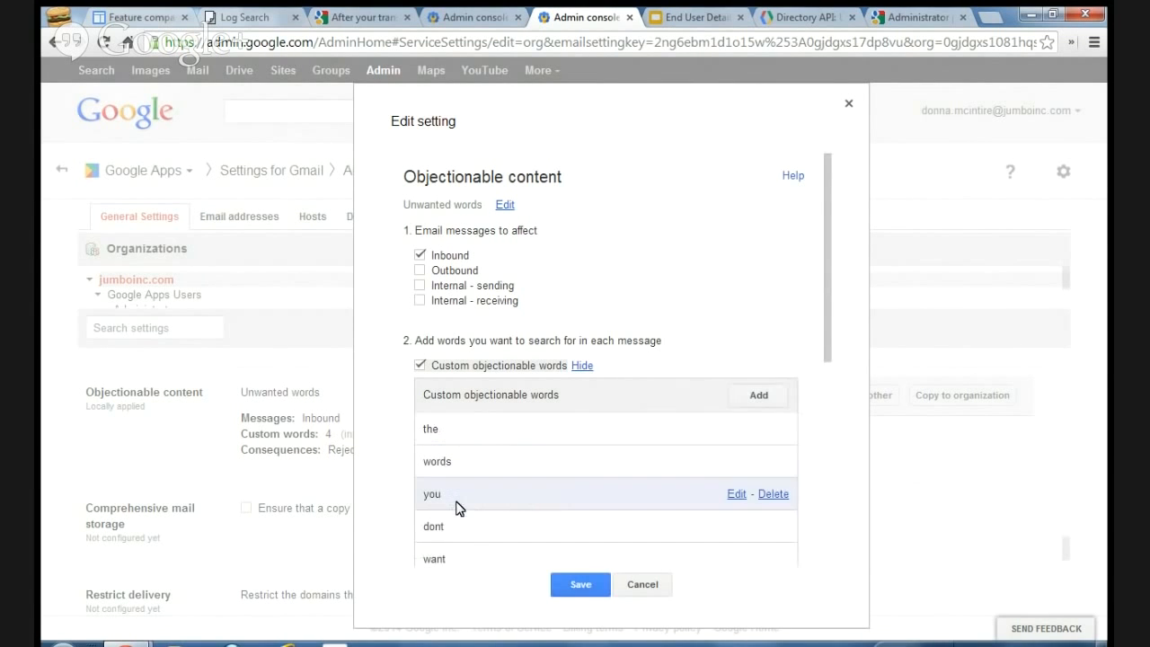
click(579, 585)
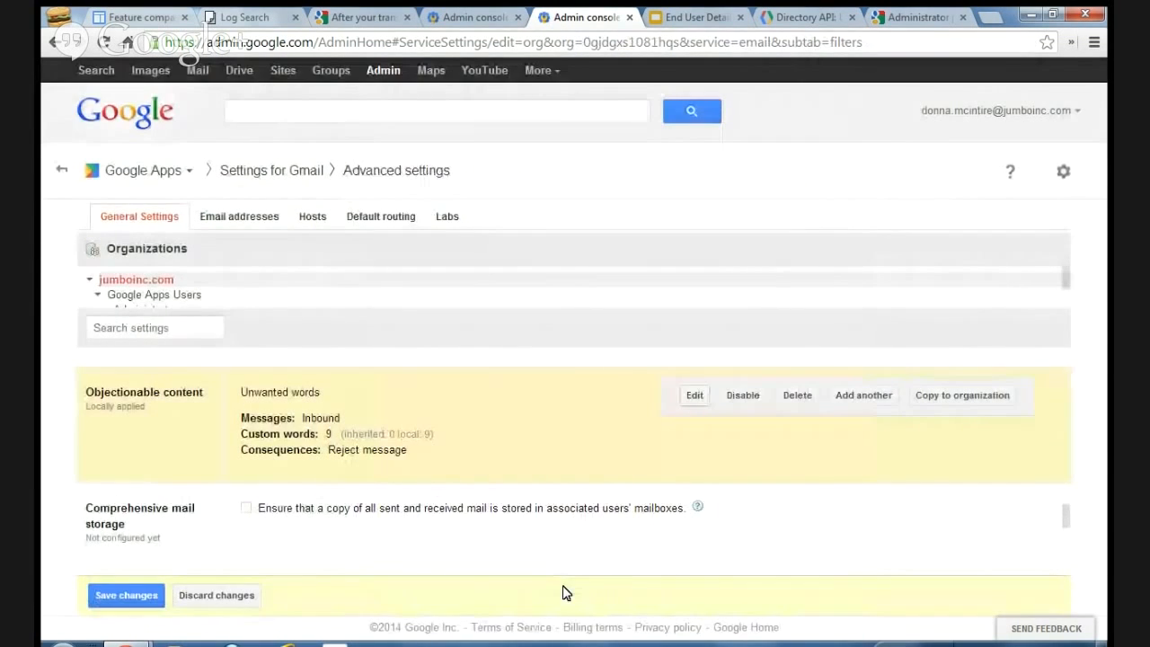
click(134, 595)
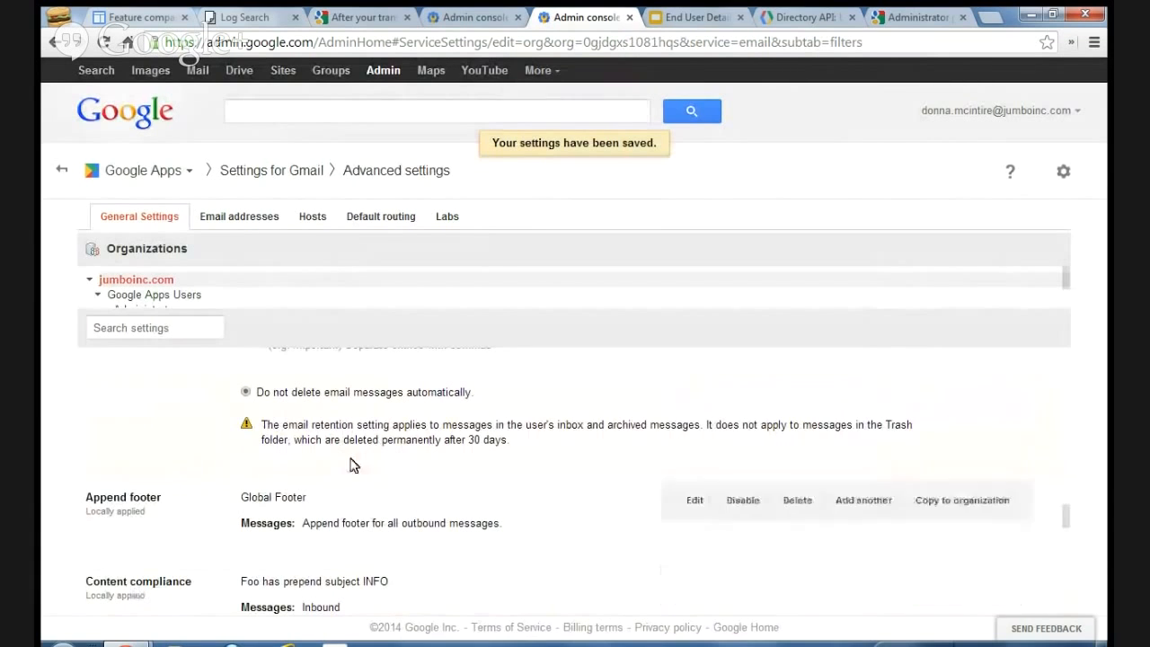
Step: Examine the Email routing setting's handling of unknown mailbox account messages in the Routing section
scroll(516, 500, down, 2)
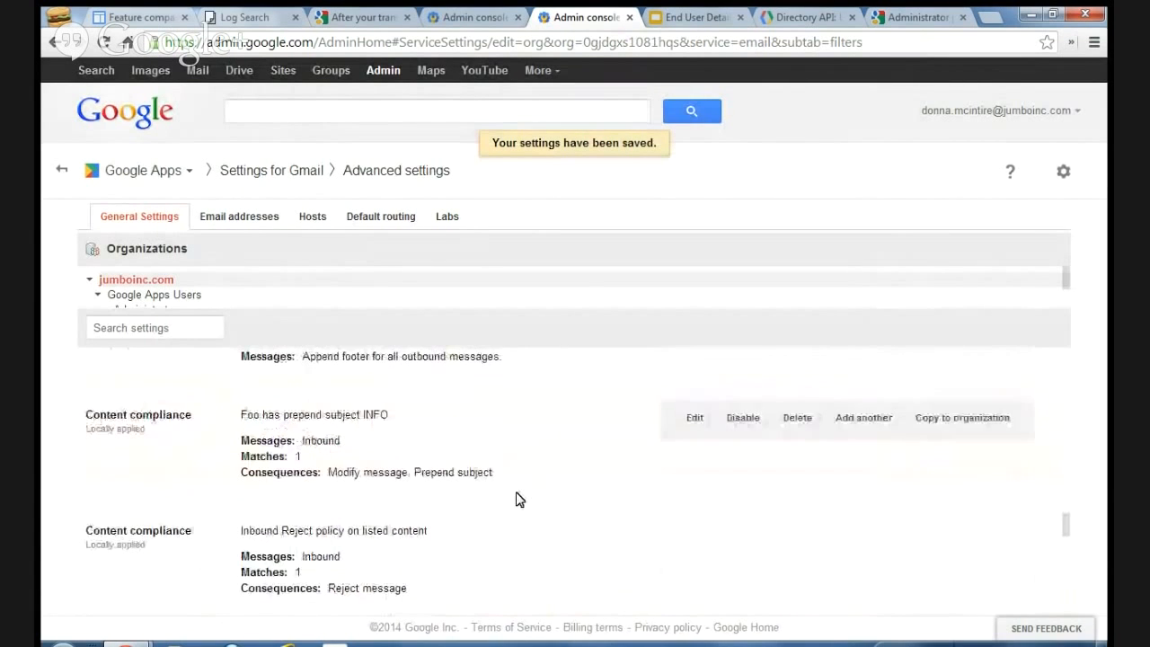
scroll(516, 500, down, 2)
scroll(516, 500, down, 3)
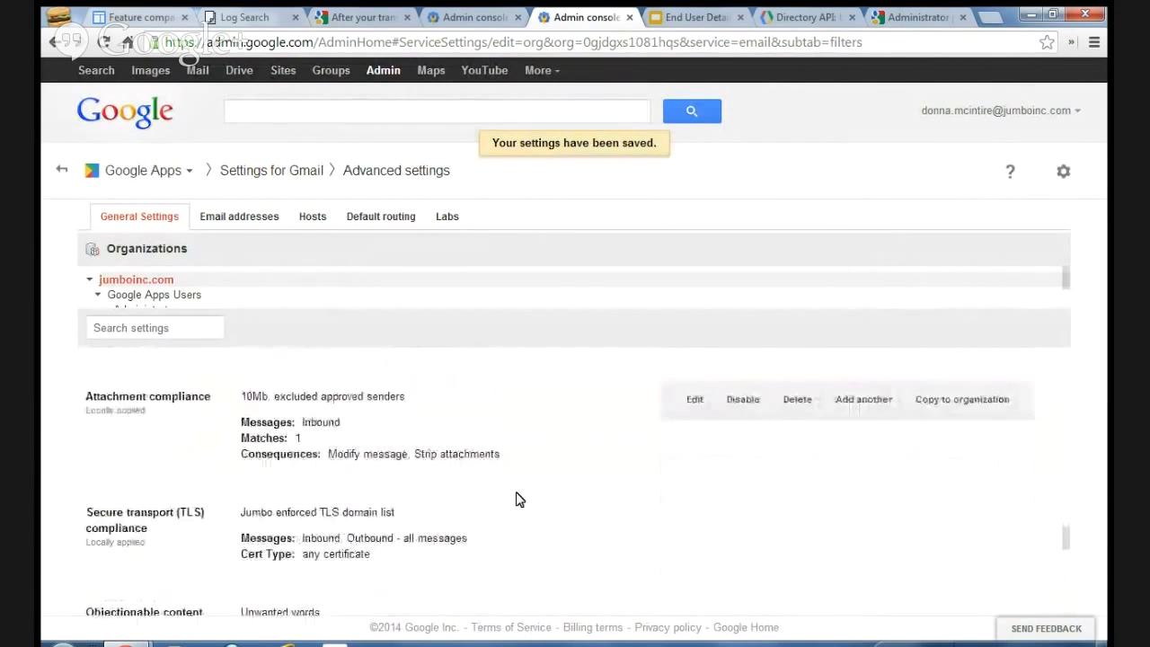
scroll(520, 497, down, 2)
scroll(520, 498, down, 1)
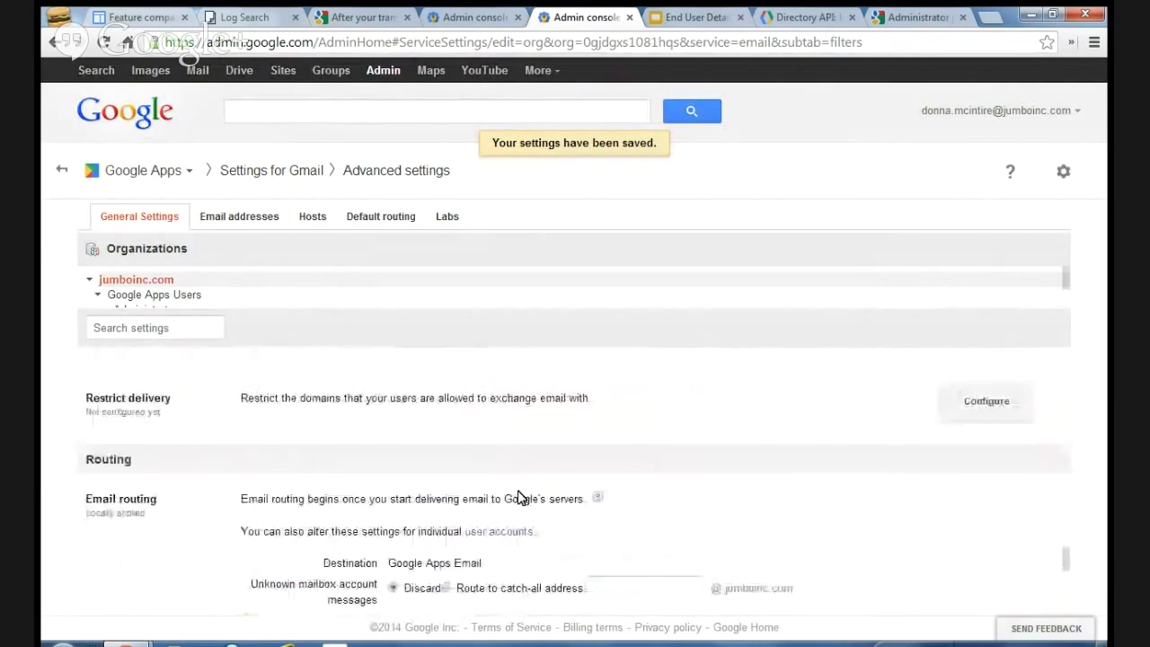
scroll(520, 498, down, 1)
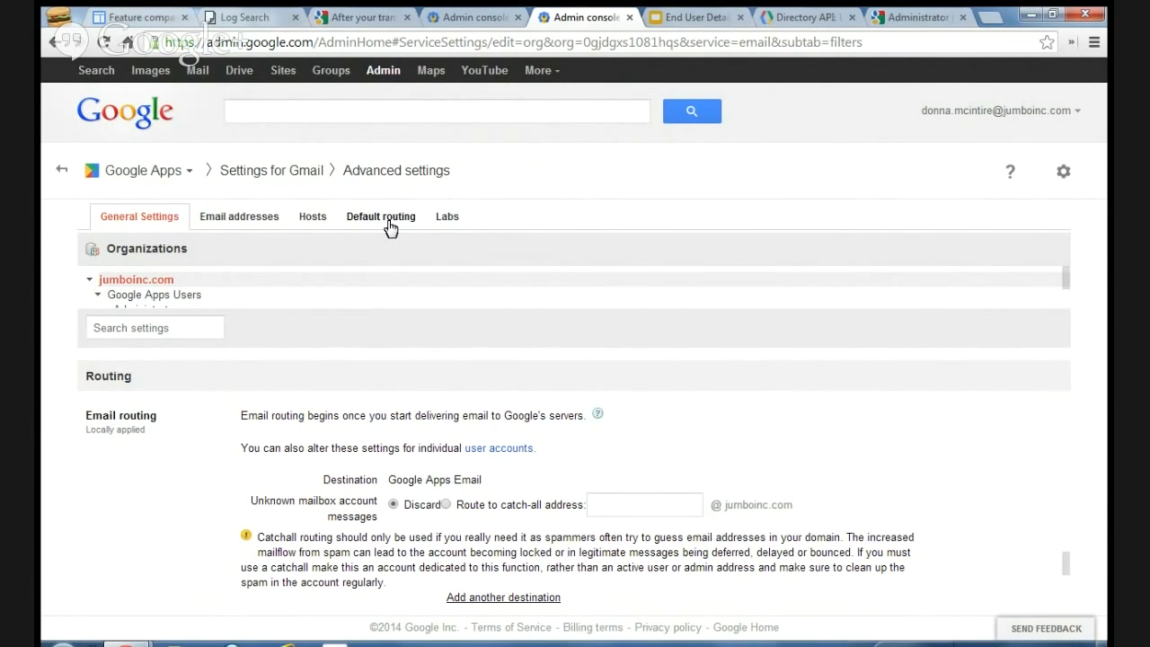
triple_click(296, 503)
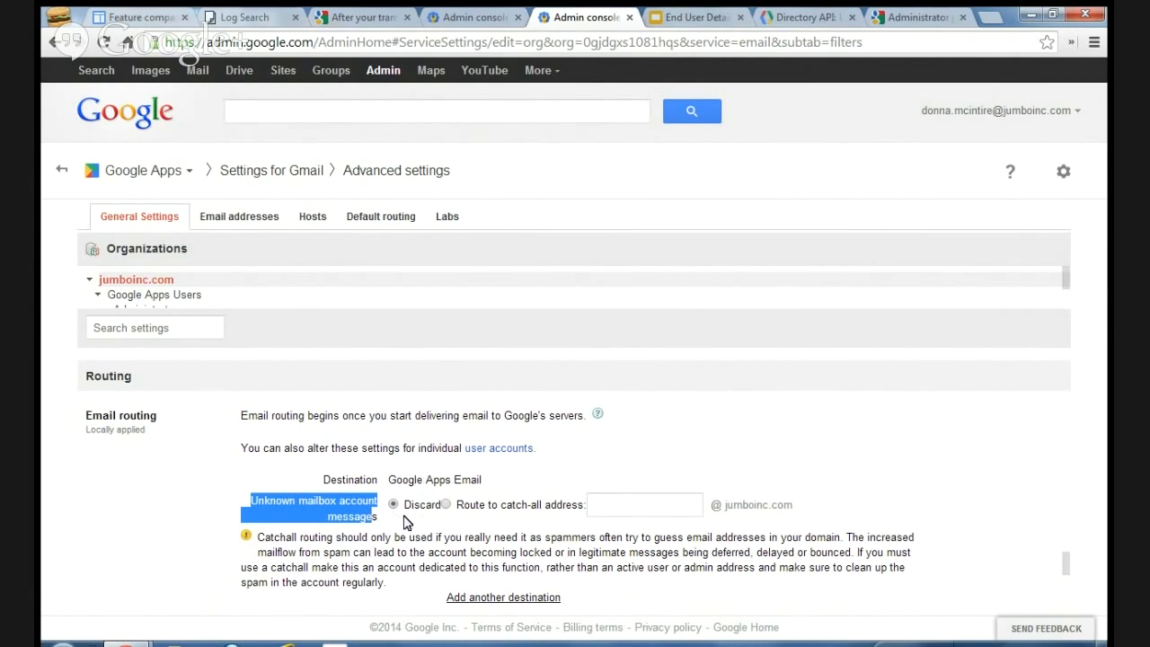
click(407, 525)
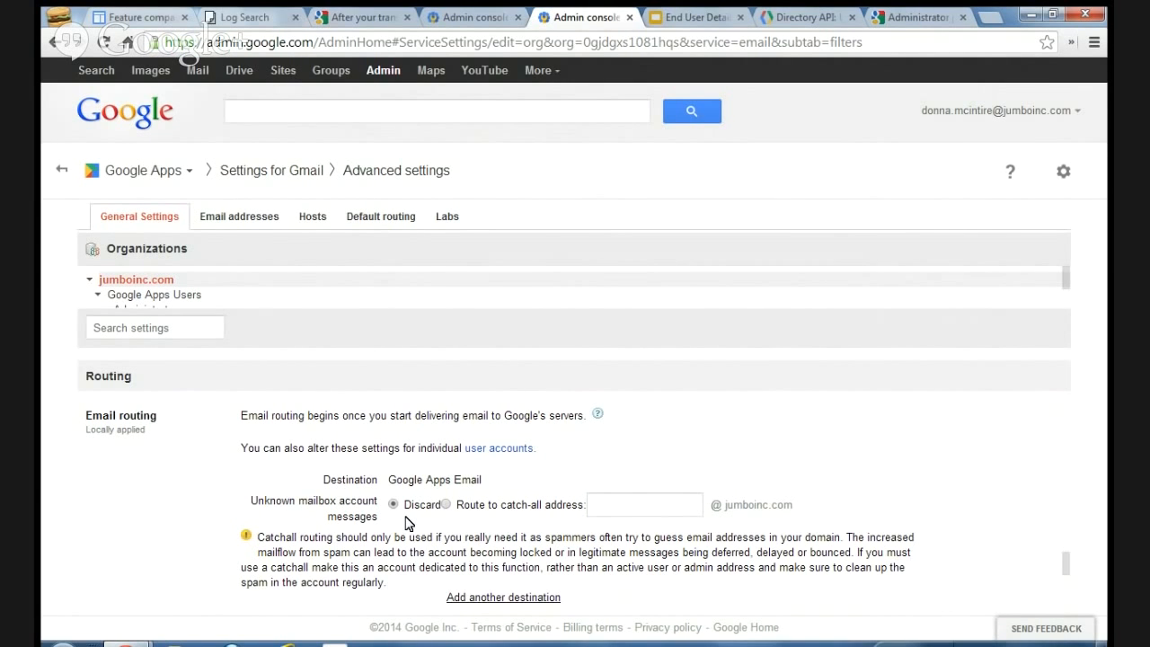
Step: Inspect the Outbound gateway setting and its SMTP server field for outgoing emails
scroll(407, 525, down, 2)
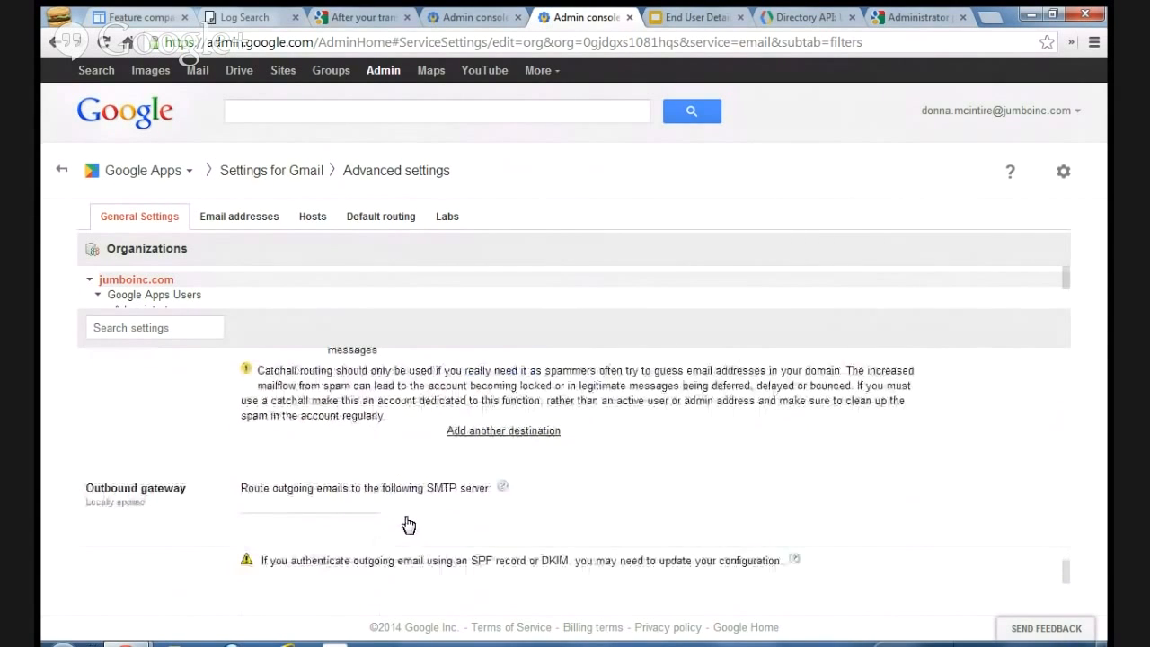
scroll(409, 525, down, 1)
click(331, 440)
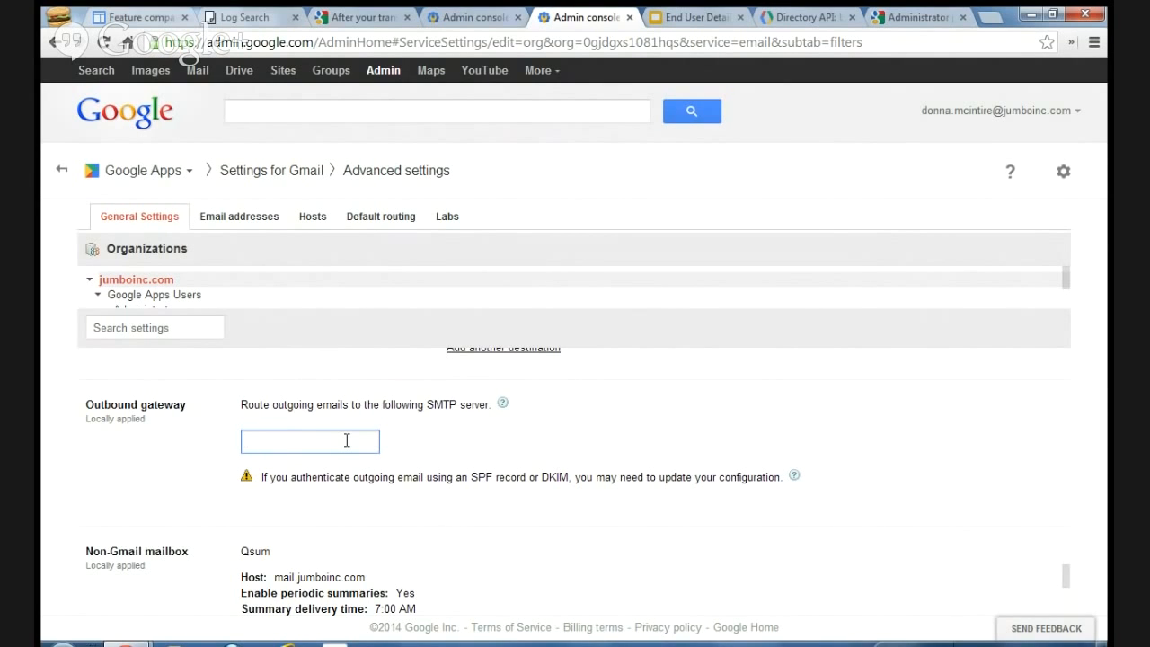
Step: Open the "Qsum" Non-Gmail mailbox setting and review the available mail server hosts
scroll(347, 440, down, 2)
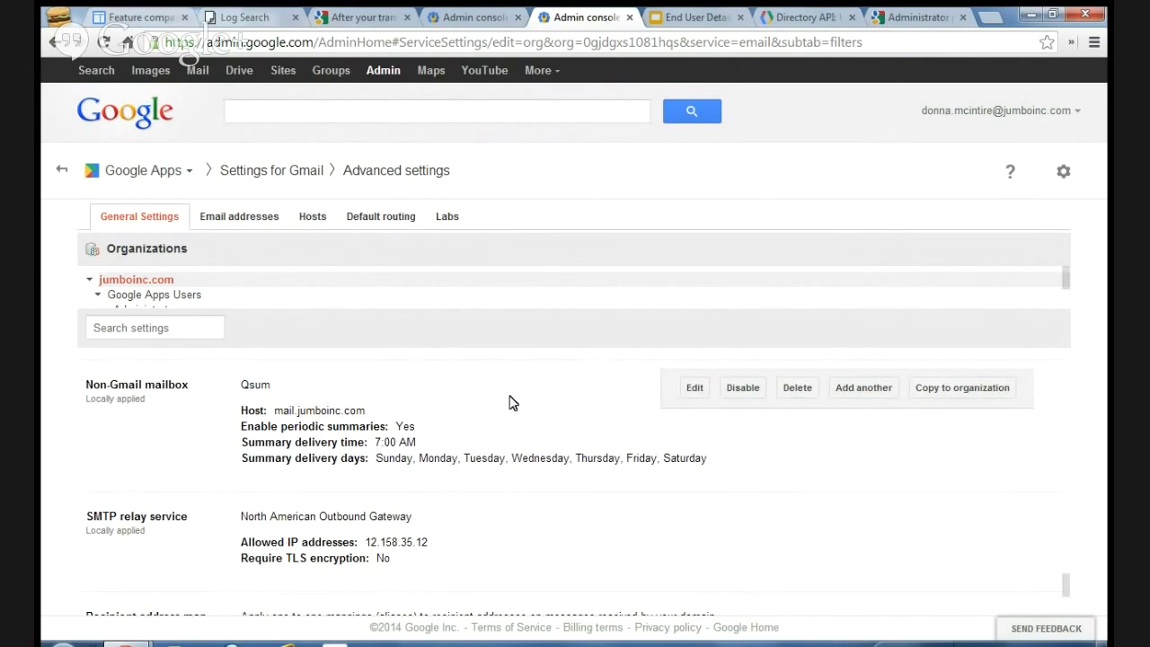
click(693, 389)
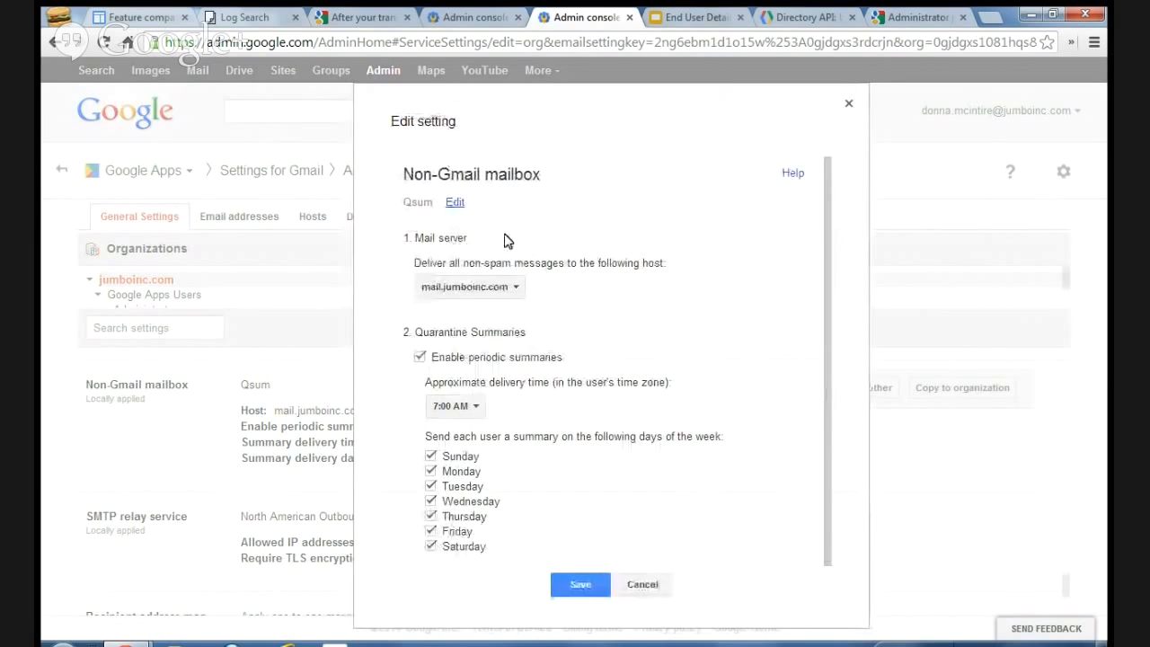
click(436, 293)
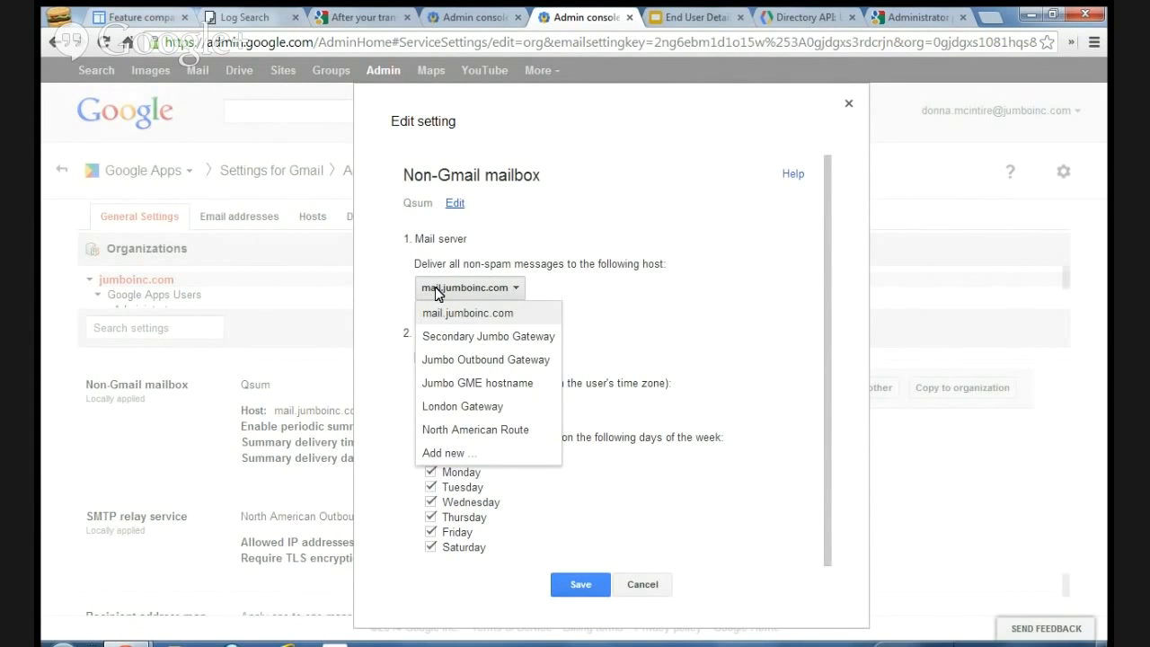
click(678, 356)
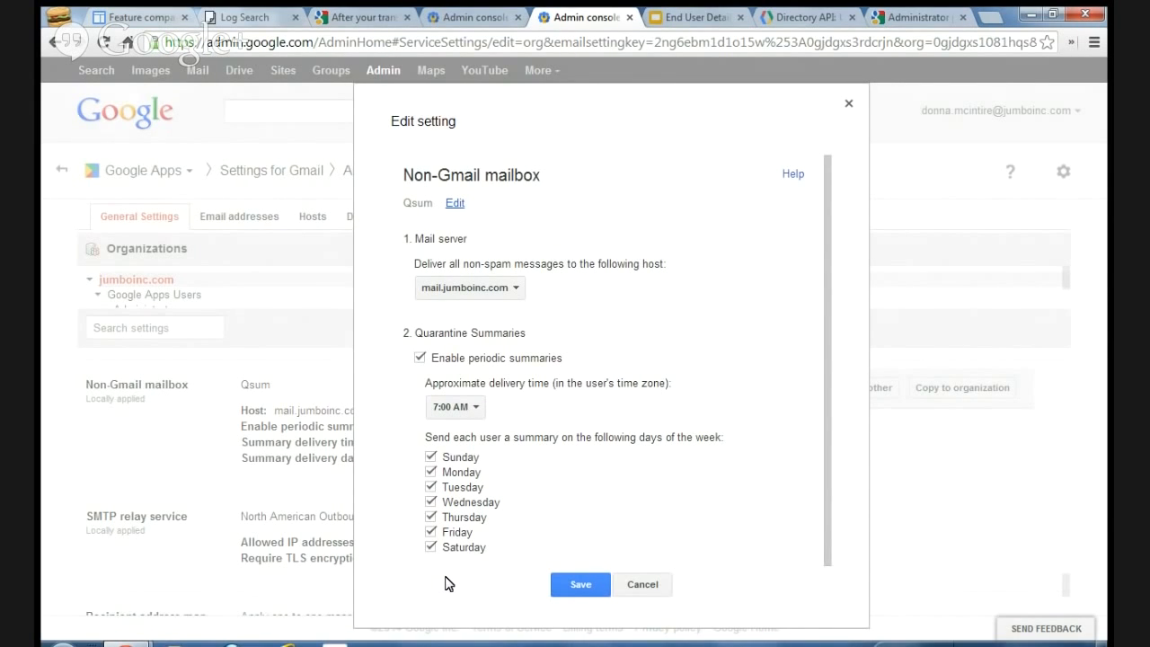
Step: Present the "QSum to the User" slide in Google Slides, return to the Admin console, and close the Non-Gmail mailbox setting without saving
click(685, 19)
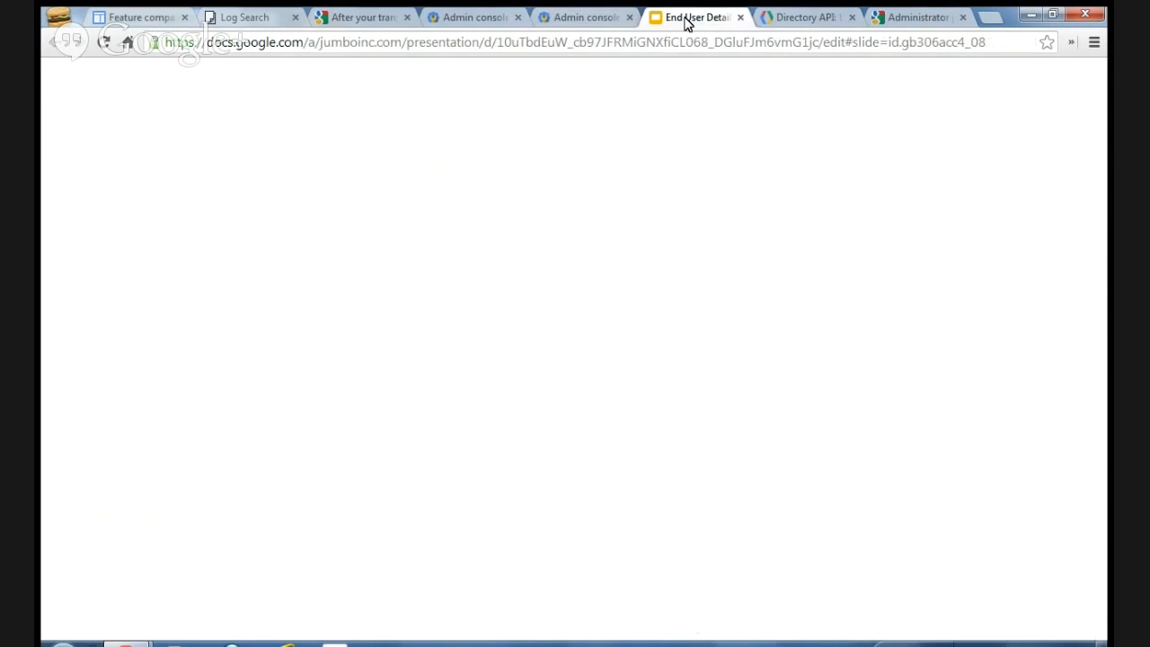
click(867, 87)
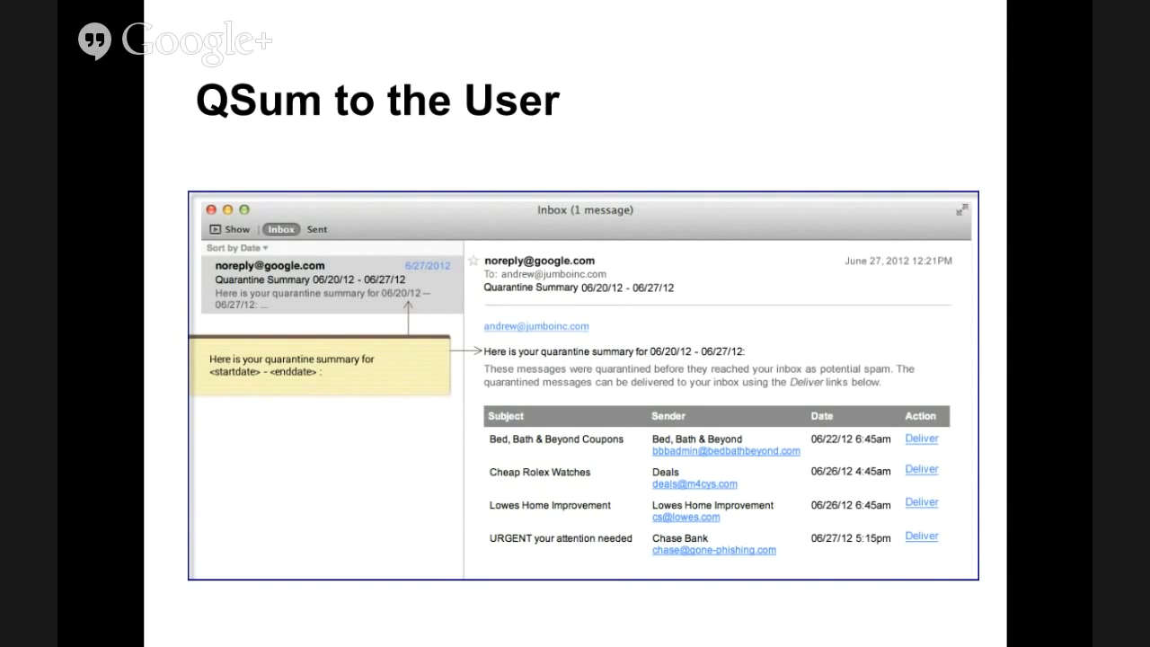
key(Escape)
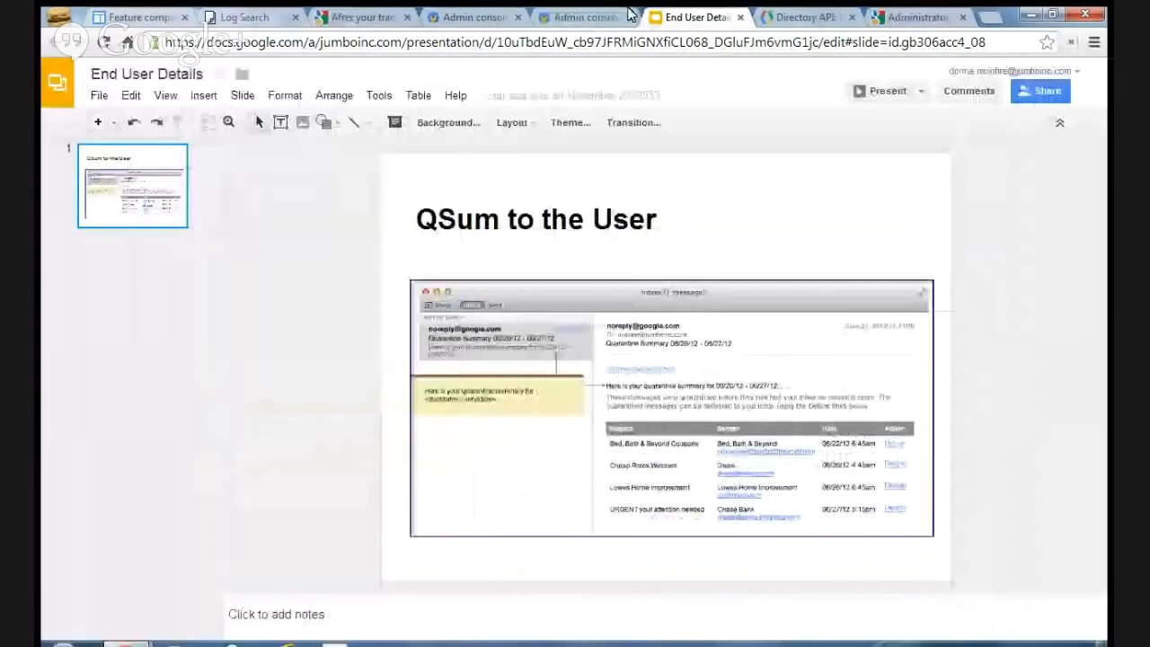
click(625, 15)
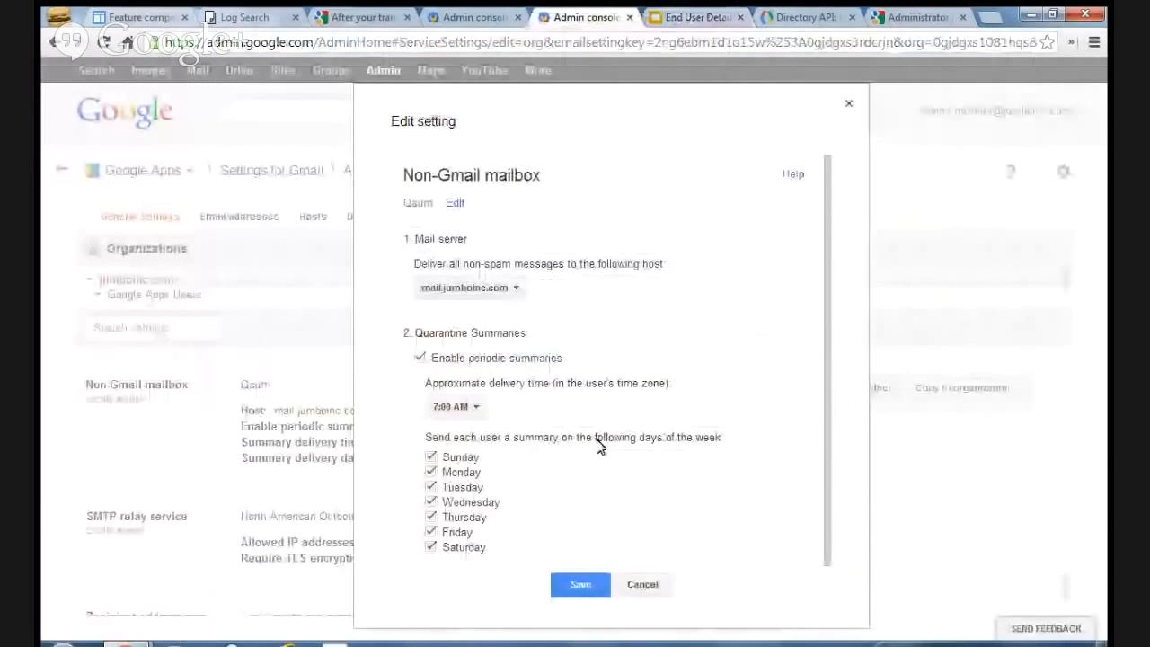
click(643, 585)
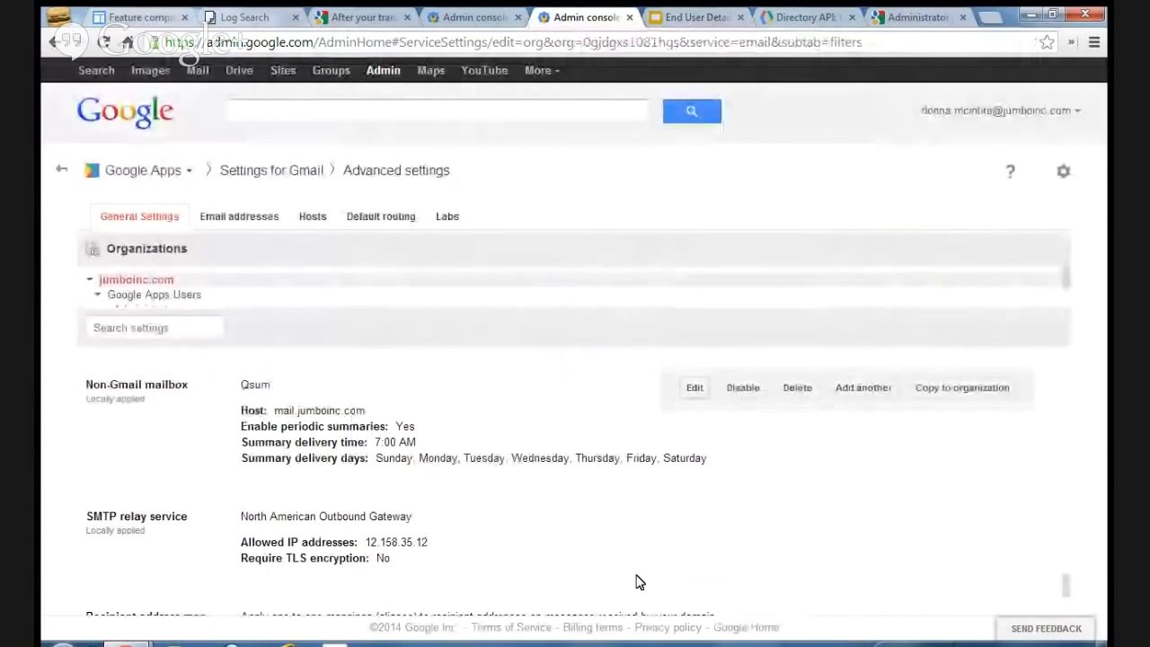
Step: Open the "North American Outbound Gateway" SMTP relay service setting to review its authentication and encryption options
mouse_move(537, 542)
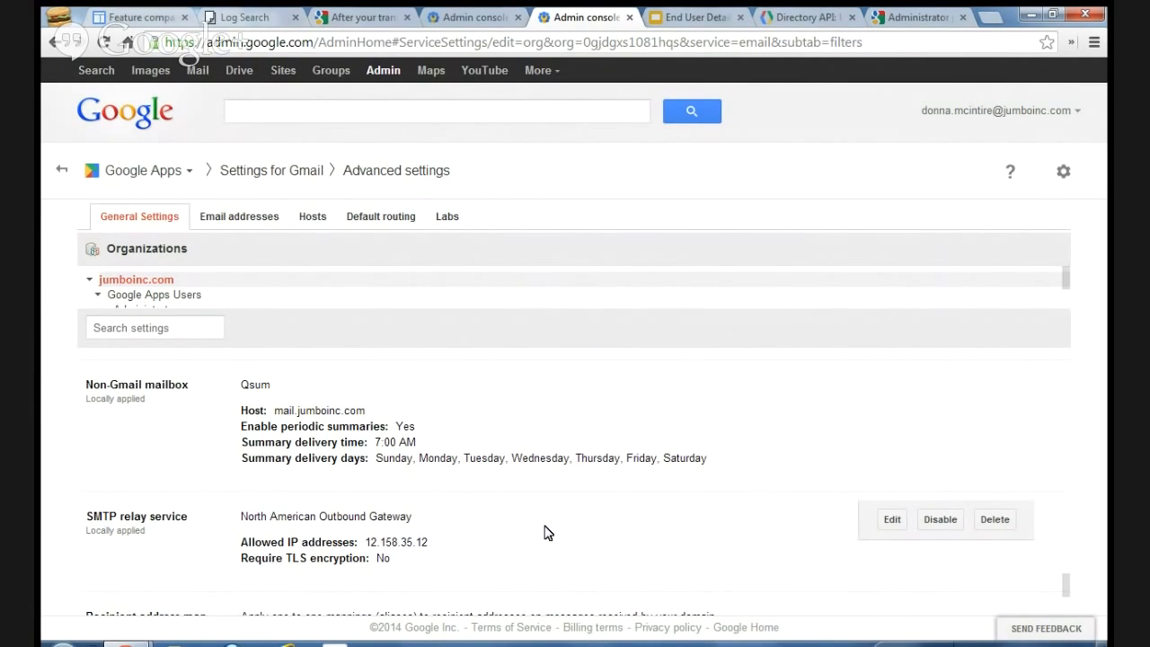
scroll(546, 533, down, 1)
scroll(546, 533, down, 1)
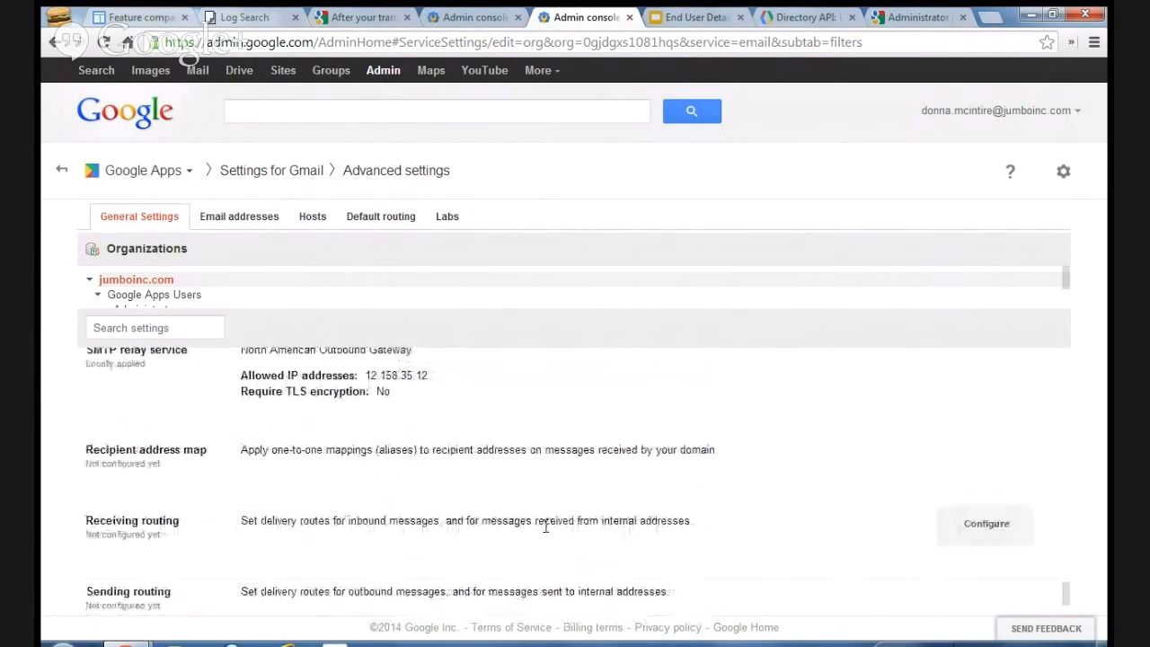
scroll(546, 533, up, 1)
mouse_move(346, 423)
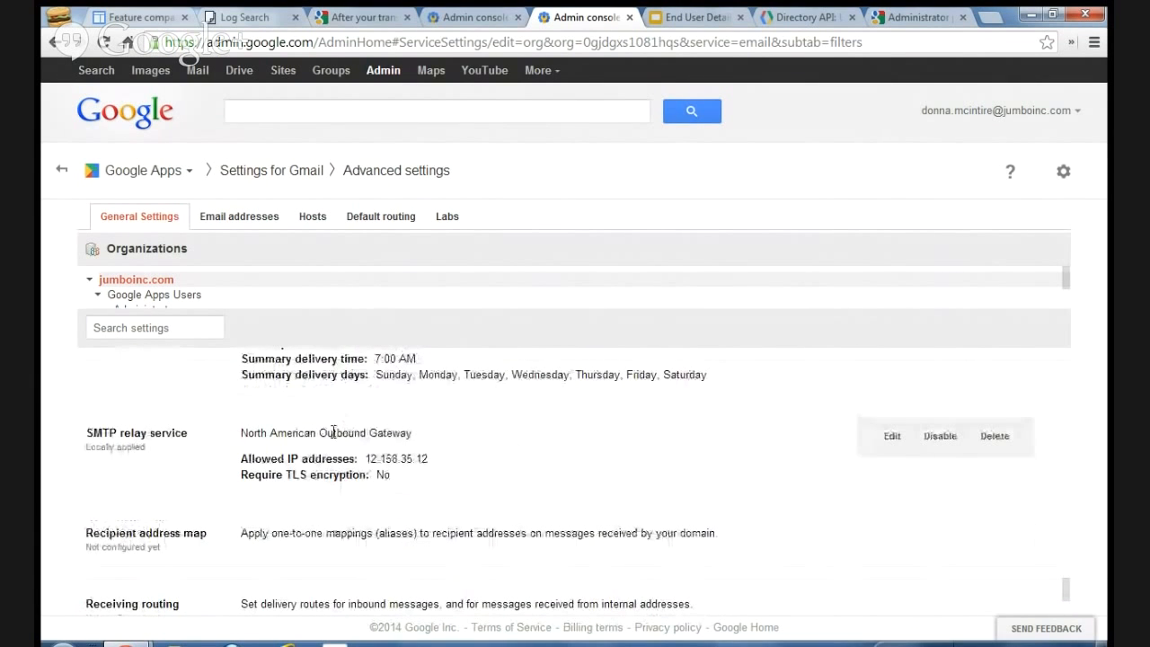
click(893, 436)
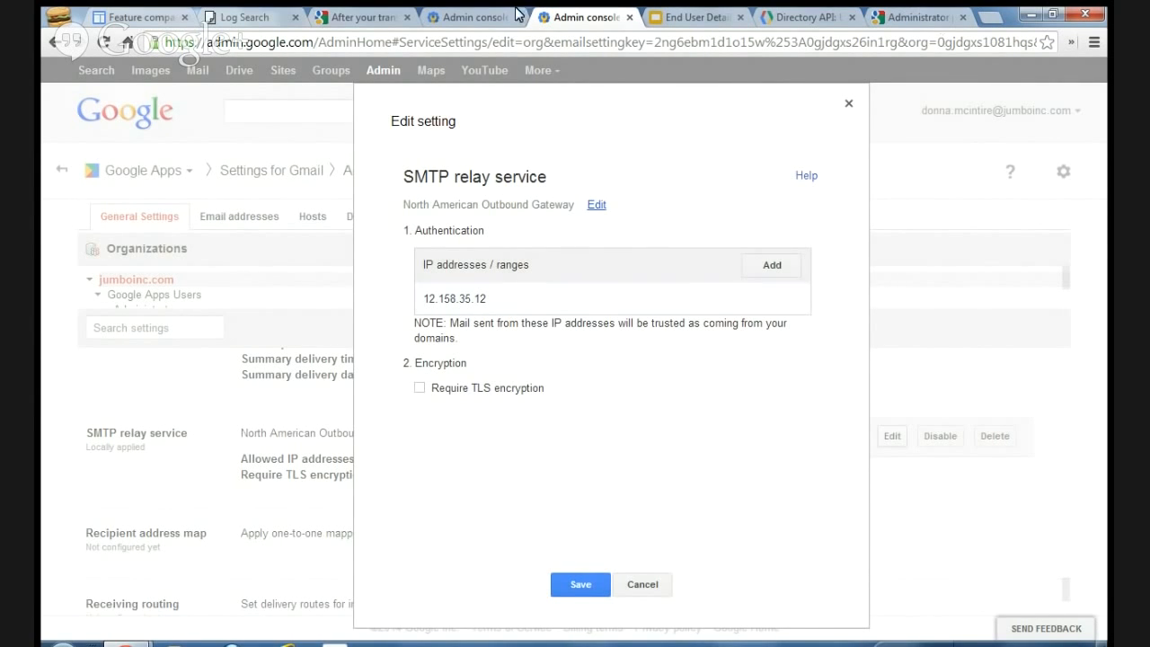
Step: Switch to the Postini console, request its outbound servers page, and log in with the account password
click(258, 20)
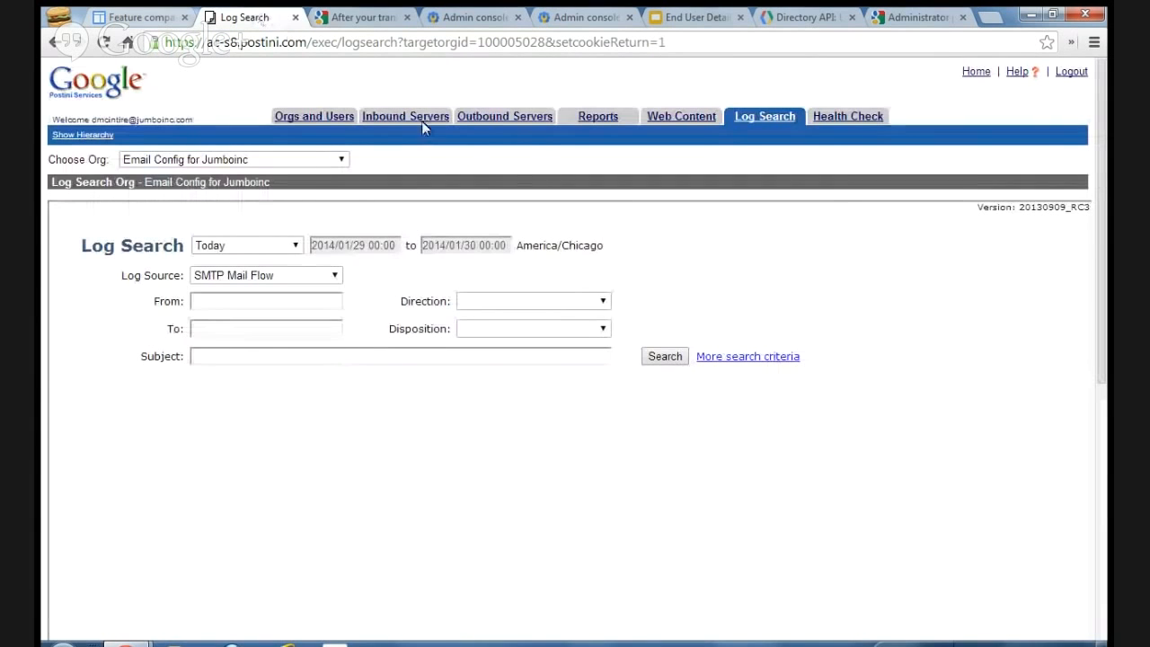
click(511, 118)
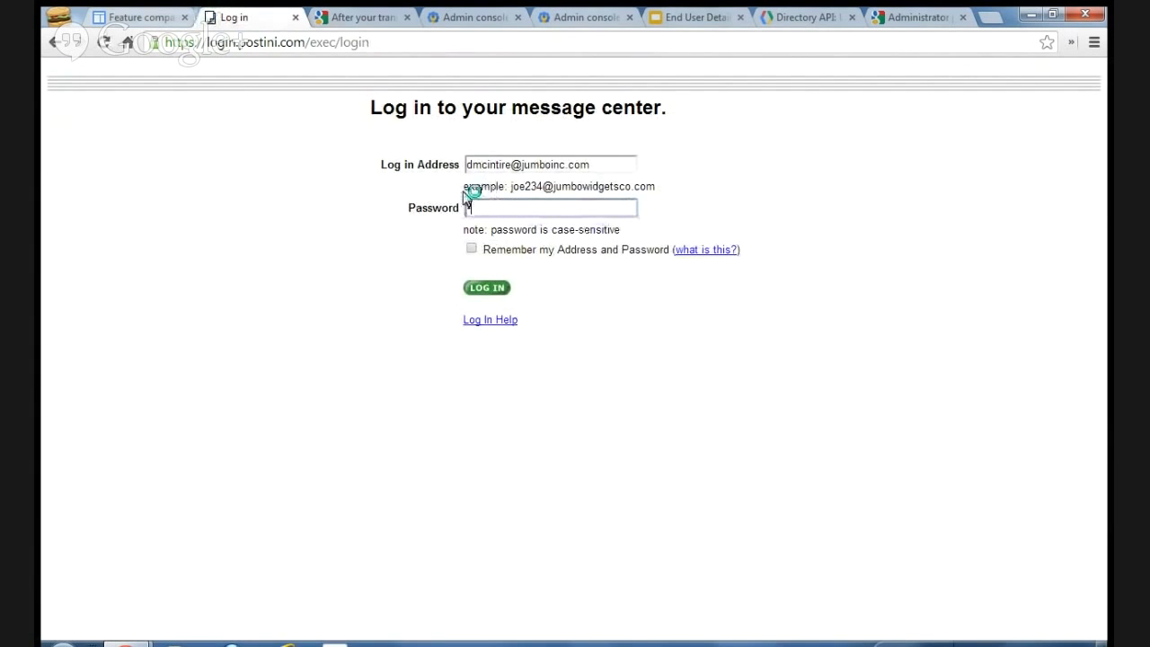
text(********)
key(Return)
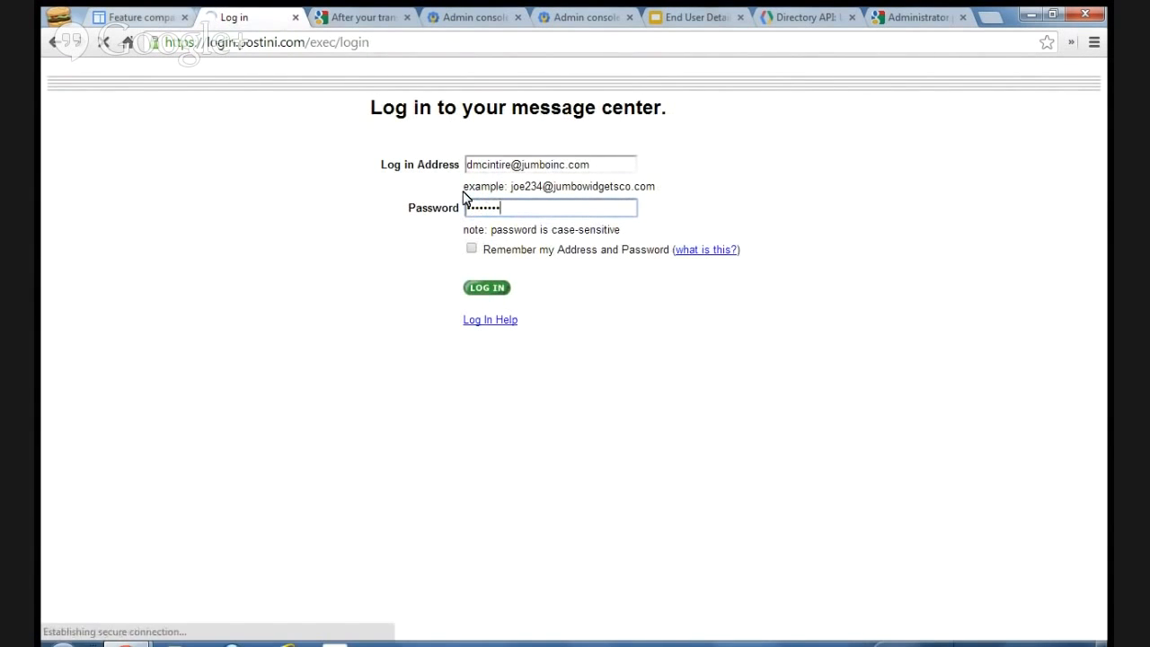
Step: Show the outbound servers for the "Email Config for Jumboinc" organization and review its outbound TLS settings
click(515, 222)
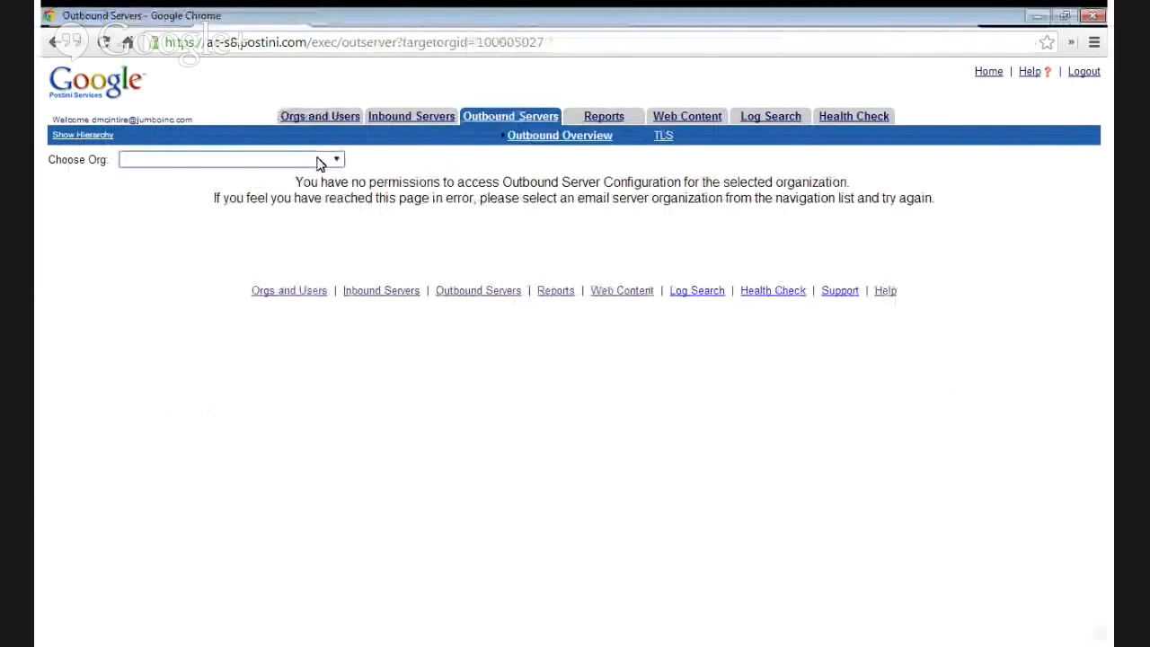
click(300, 224)
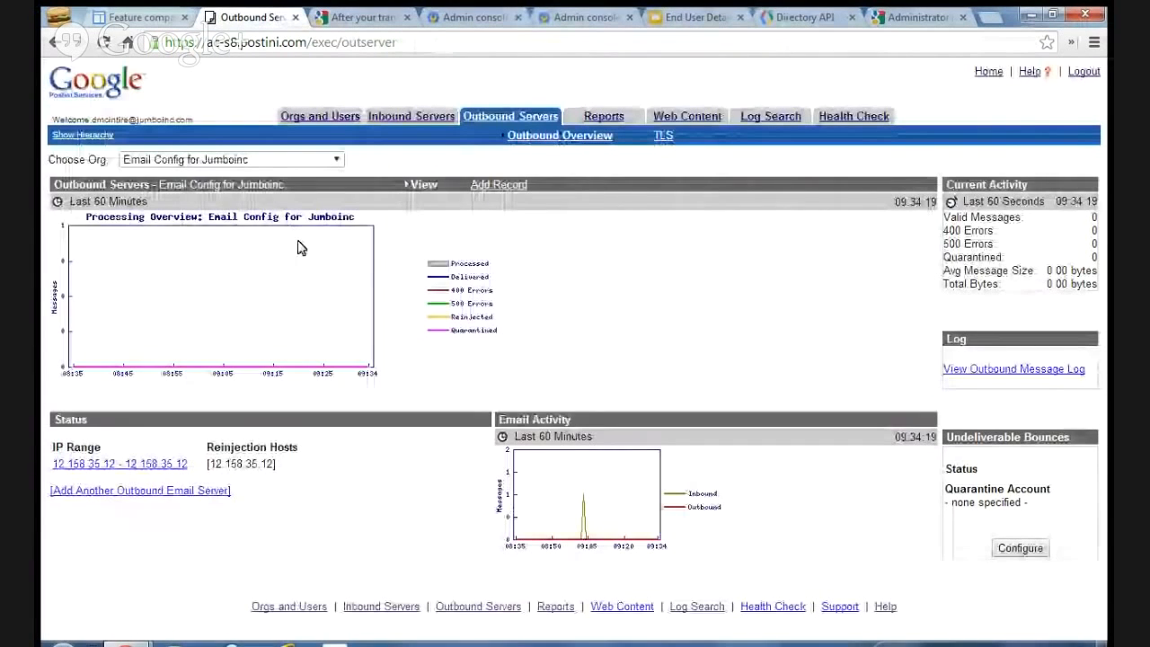
click(662, 136)
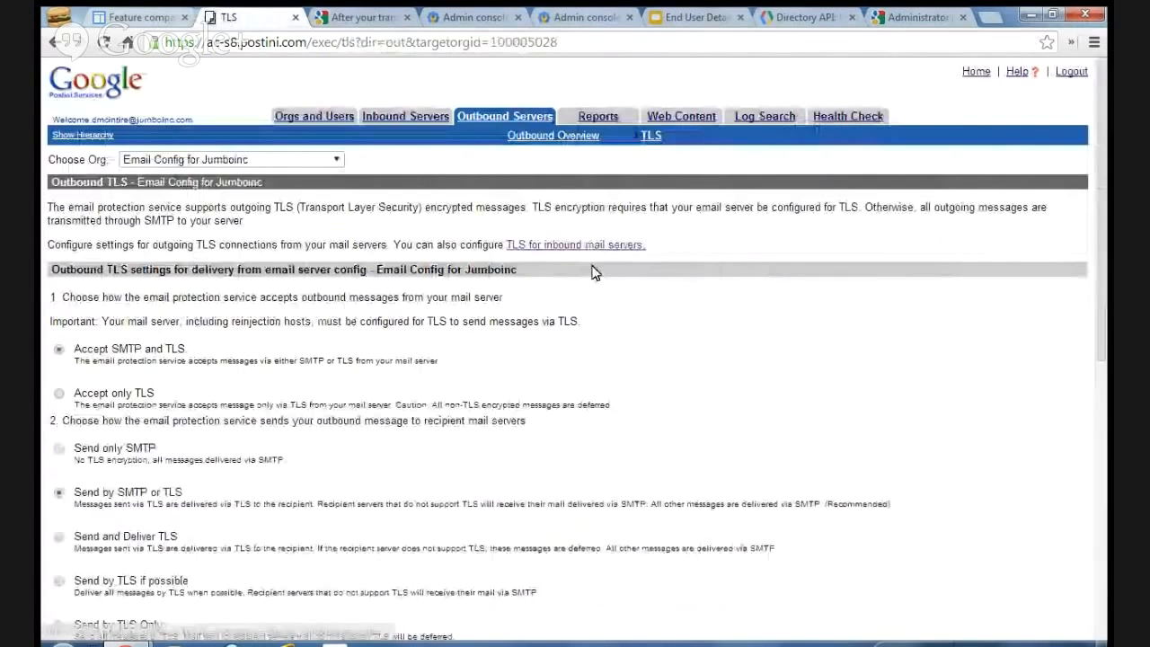
scroll(593, 273, down, 2)
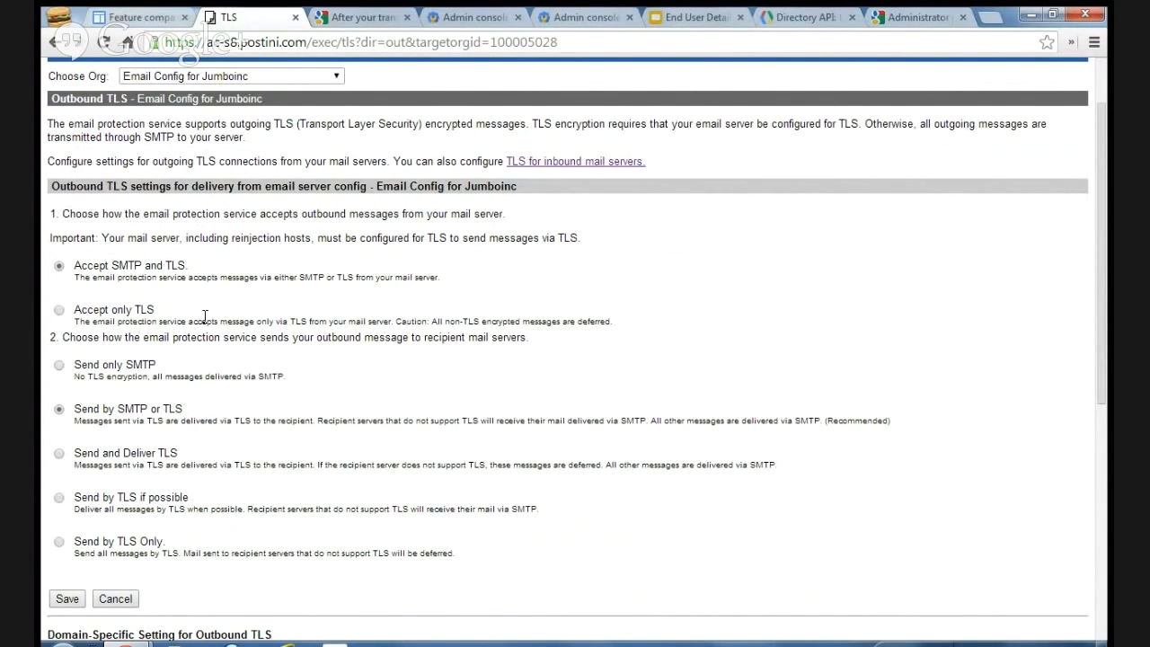
Step: Compare Postini's domain-specific outbound TLS list with the SMTP relay service setting, and close that setting without saving
click(590, 18)
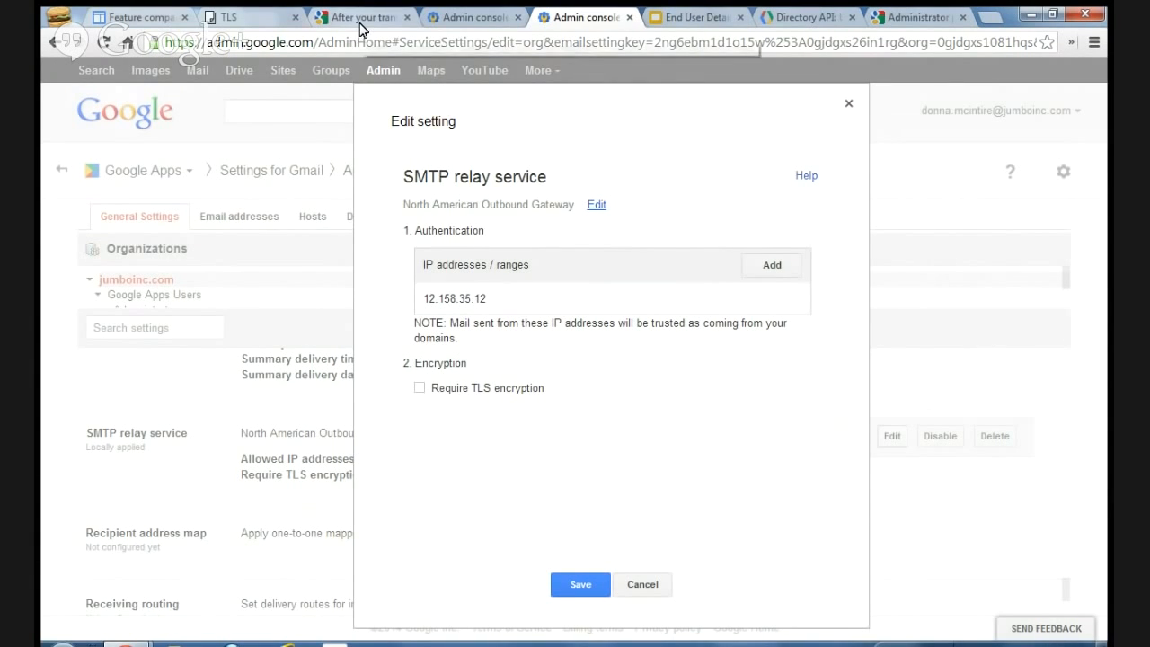
click(258, 24)
scroll(338, 481, down, 4)
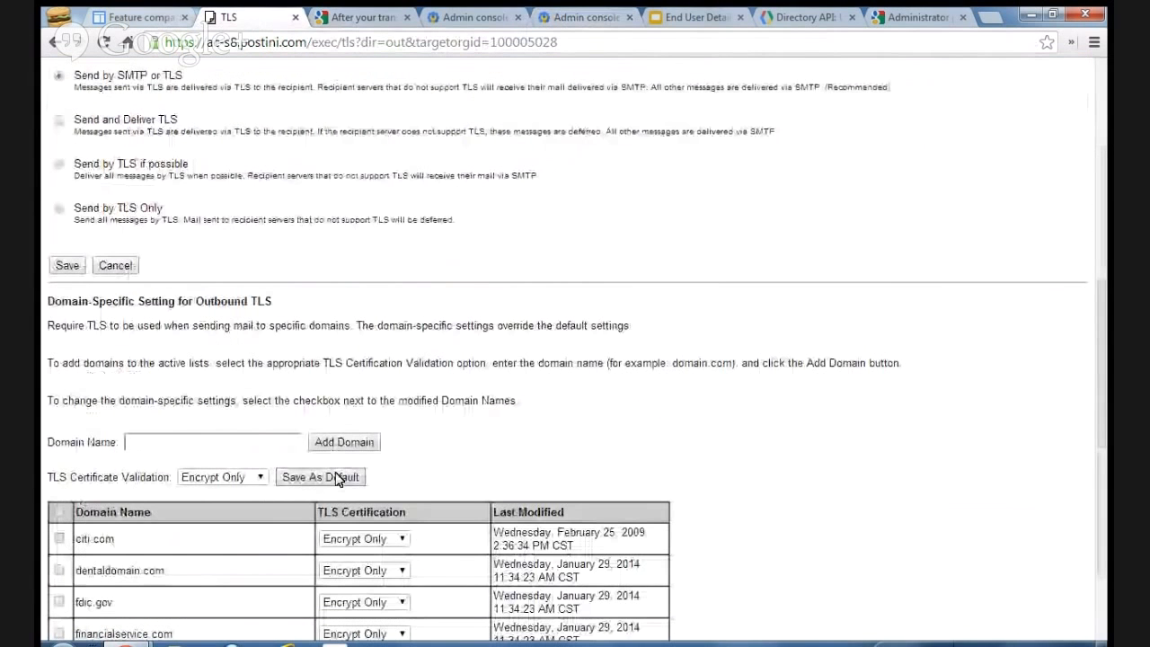
scroll(338, 481, down, 2)
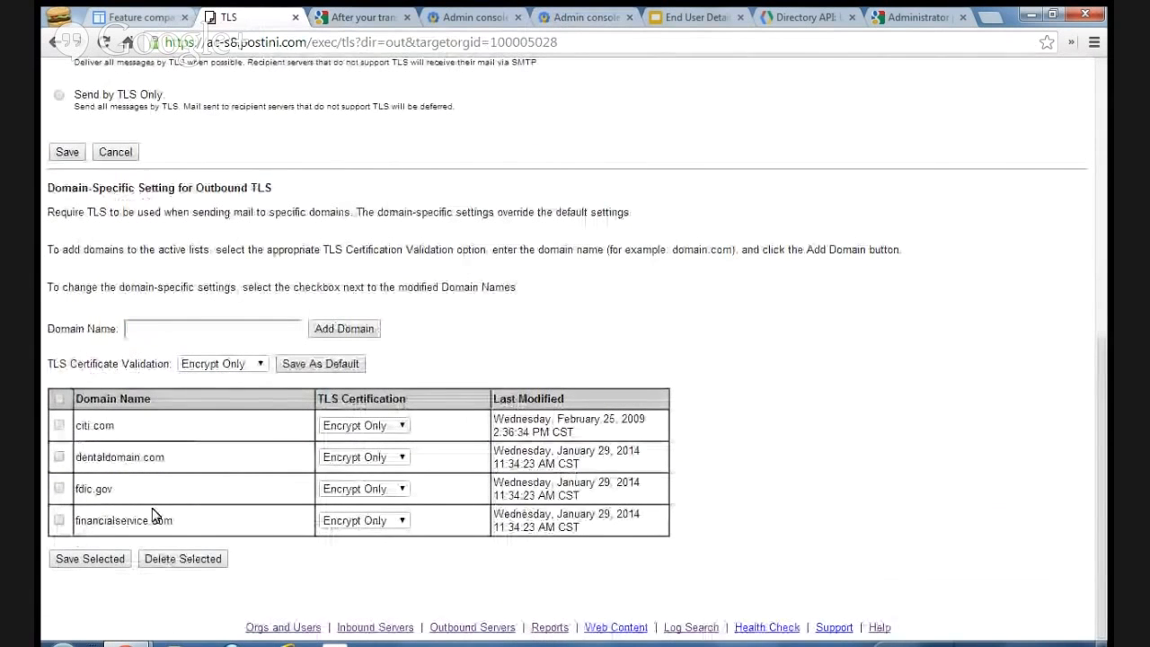
click(555, 18)
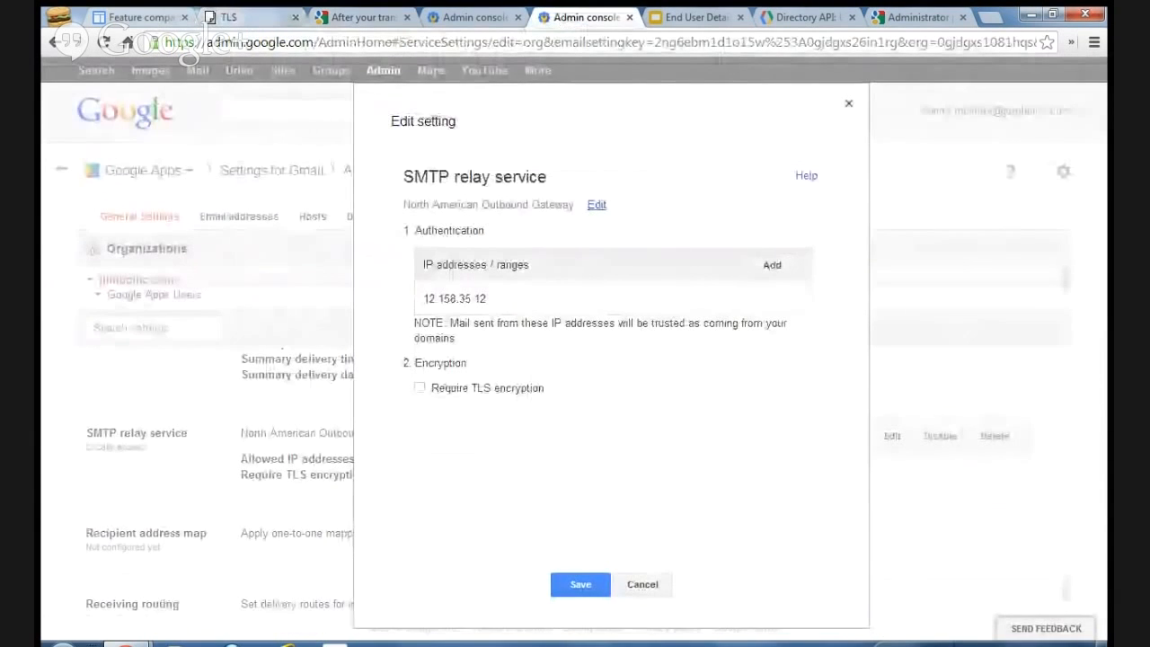
click(644, 591)
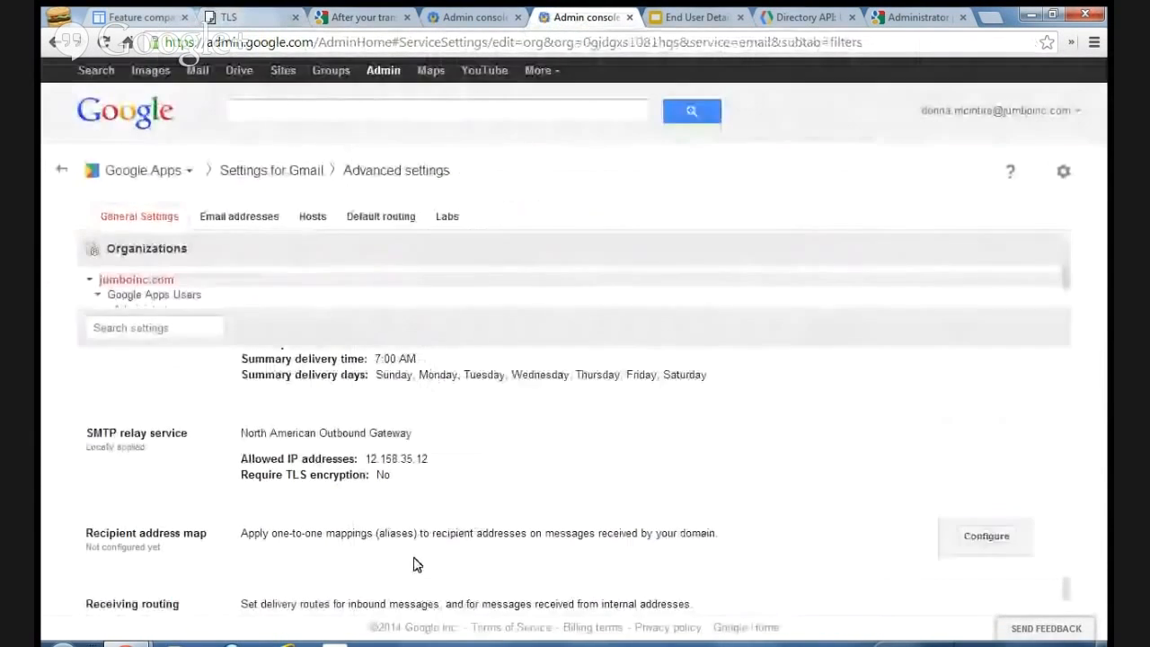
Step: Look over the remaining routing settings as far as Alternate secure route, and return to Outbound gateway
scroll(414, 564, down, 3)
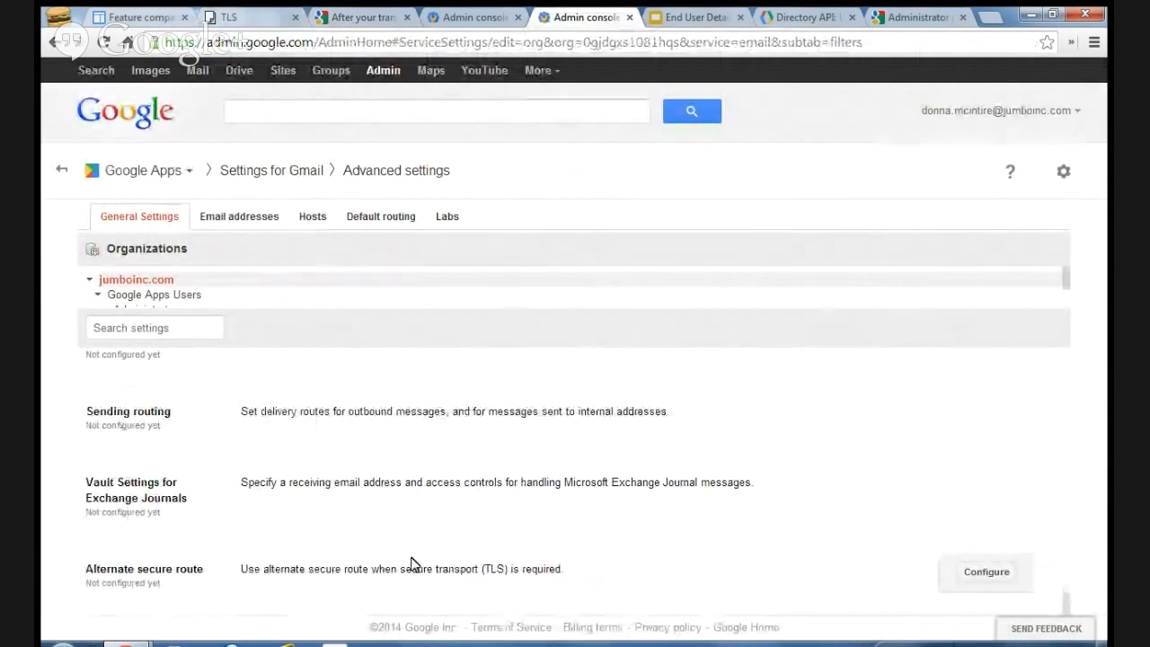
scroll(413, 565, up, 2)
scroll(413, 564, up, 3)
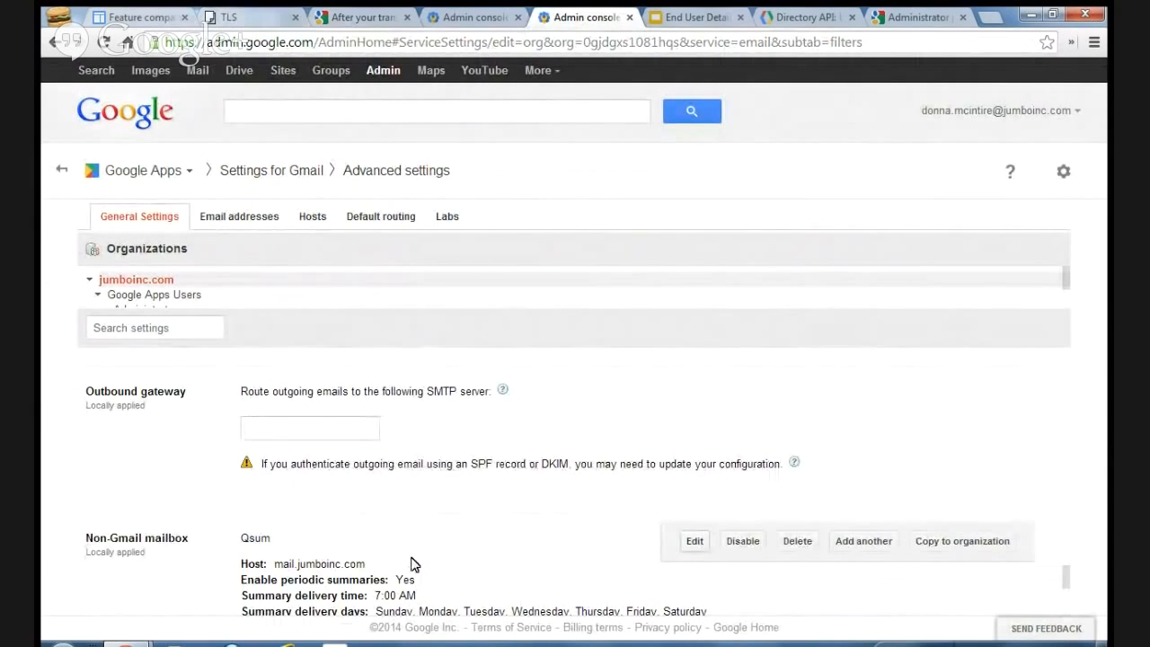
Step: Open Reports from the console home and review the Email Log search form, Admin Console audit log and Additional Reports
click(114, 115)
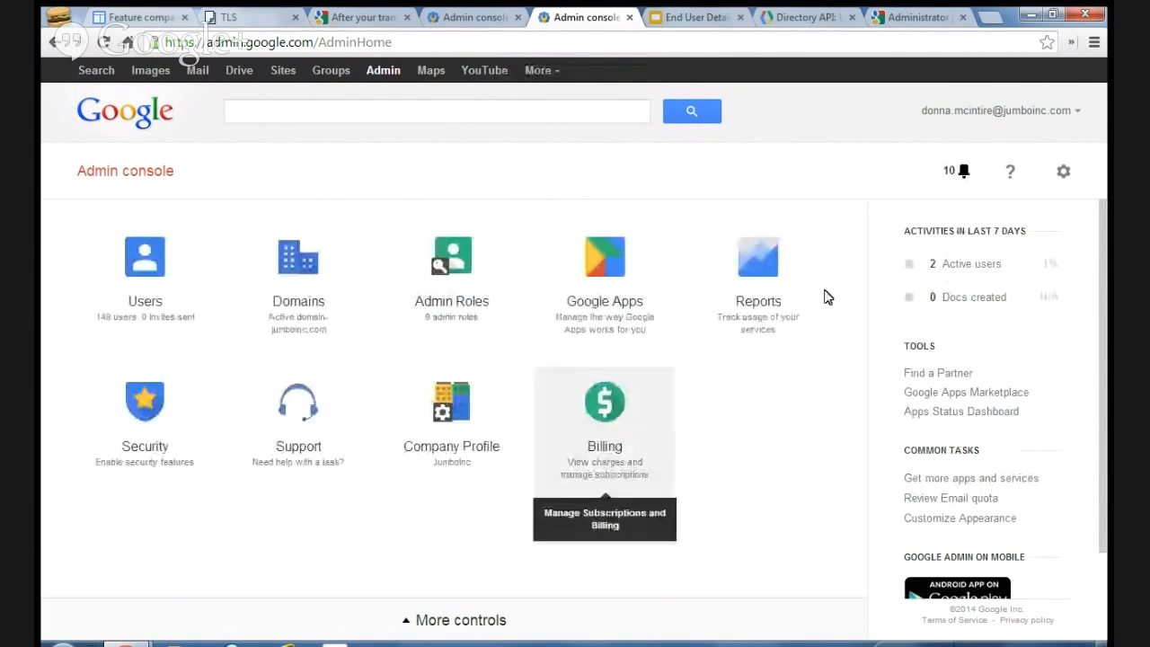
click(749, 269)
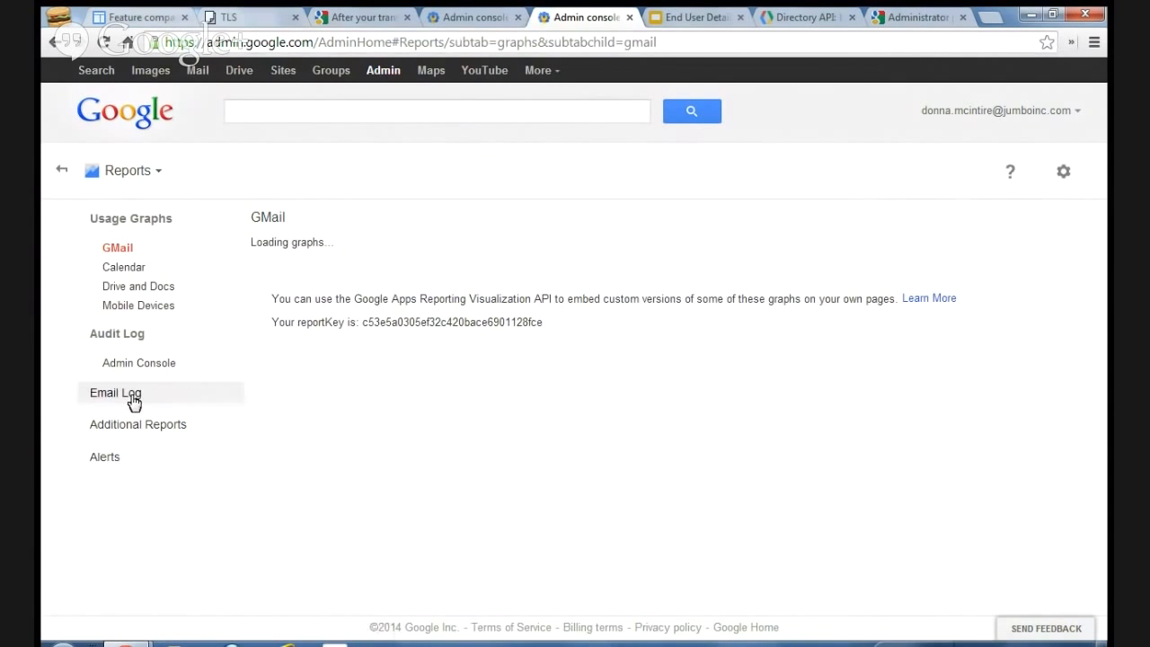
click(133, 403)
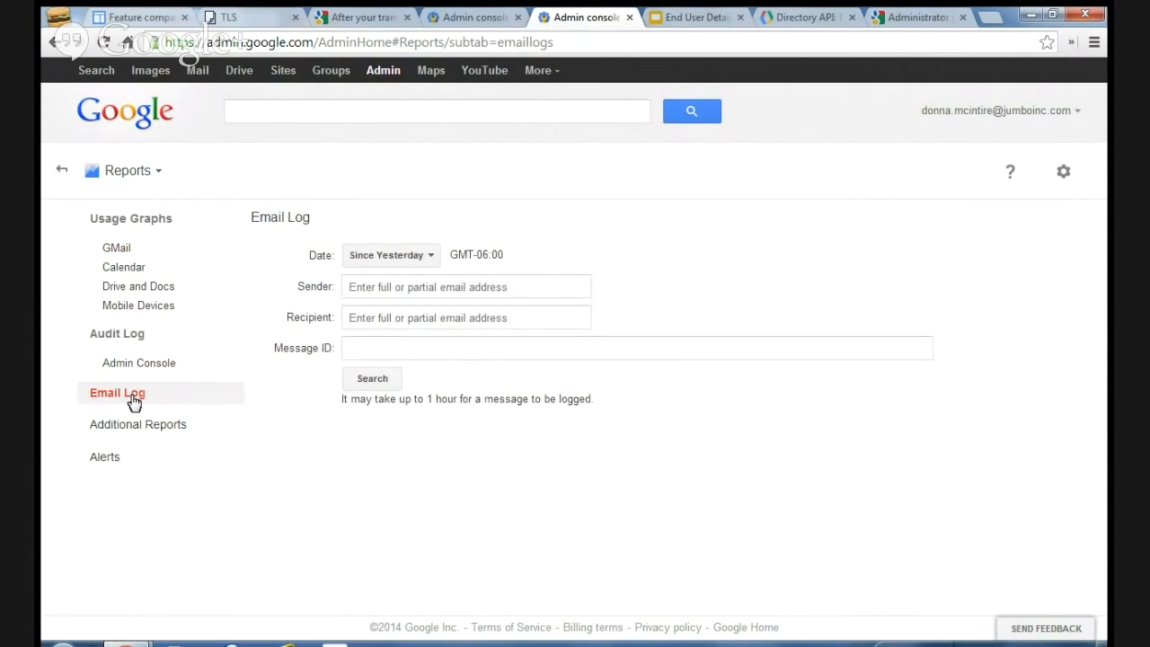
drag(411, 399, 460, 401)
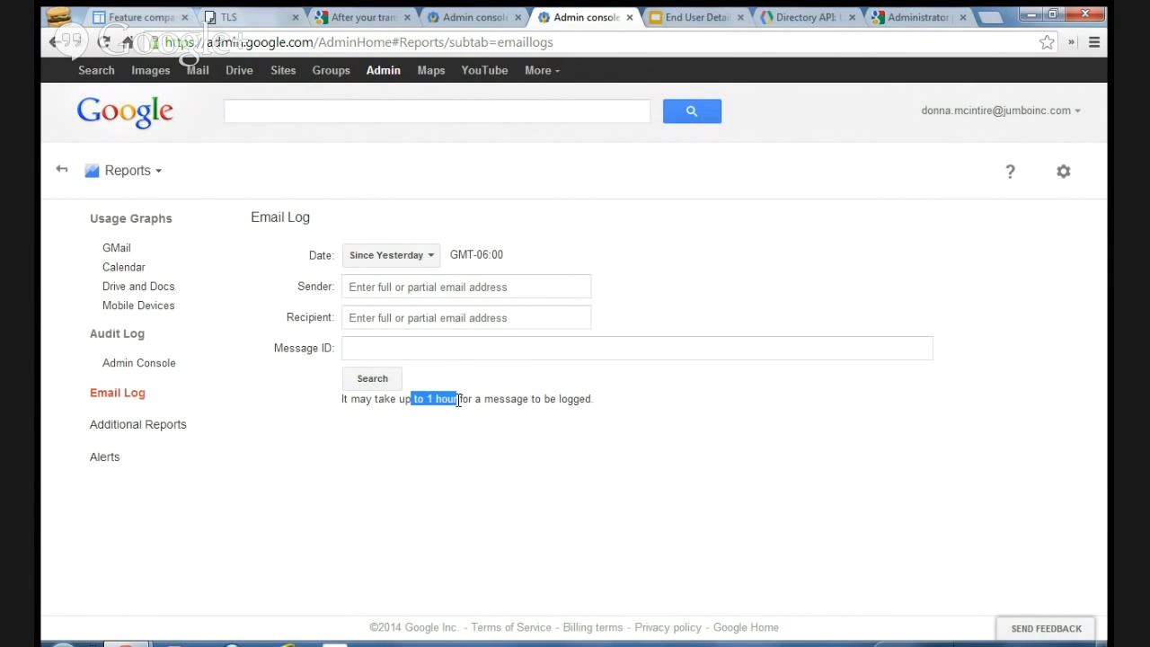
click(139, 365)
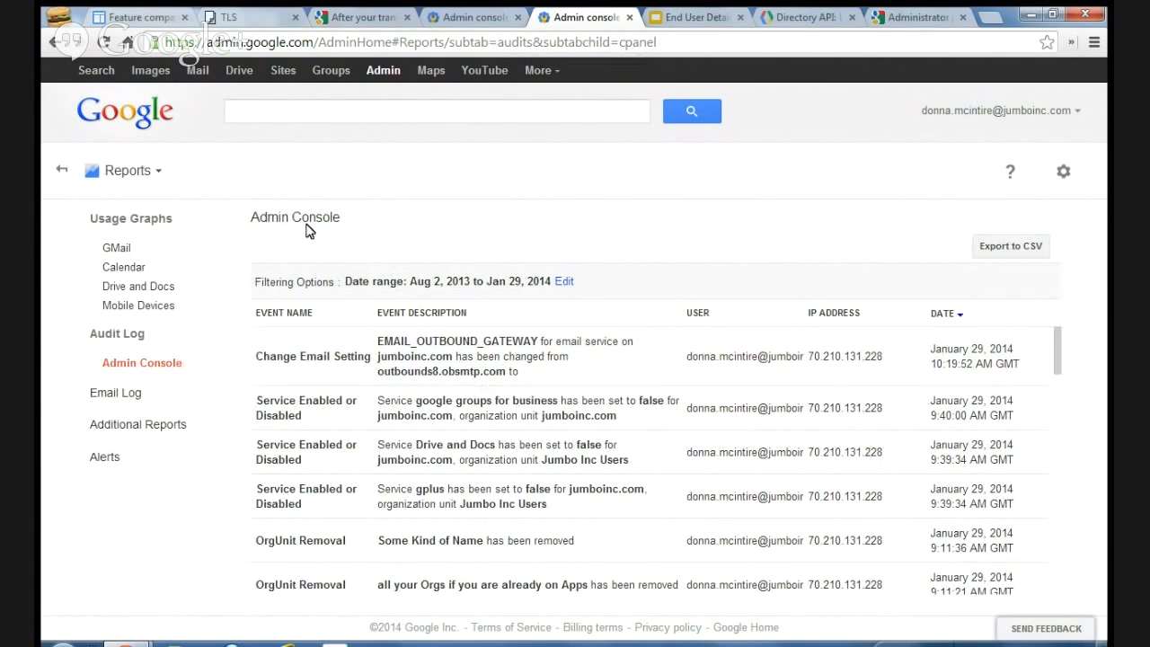
click(99, 433)
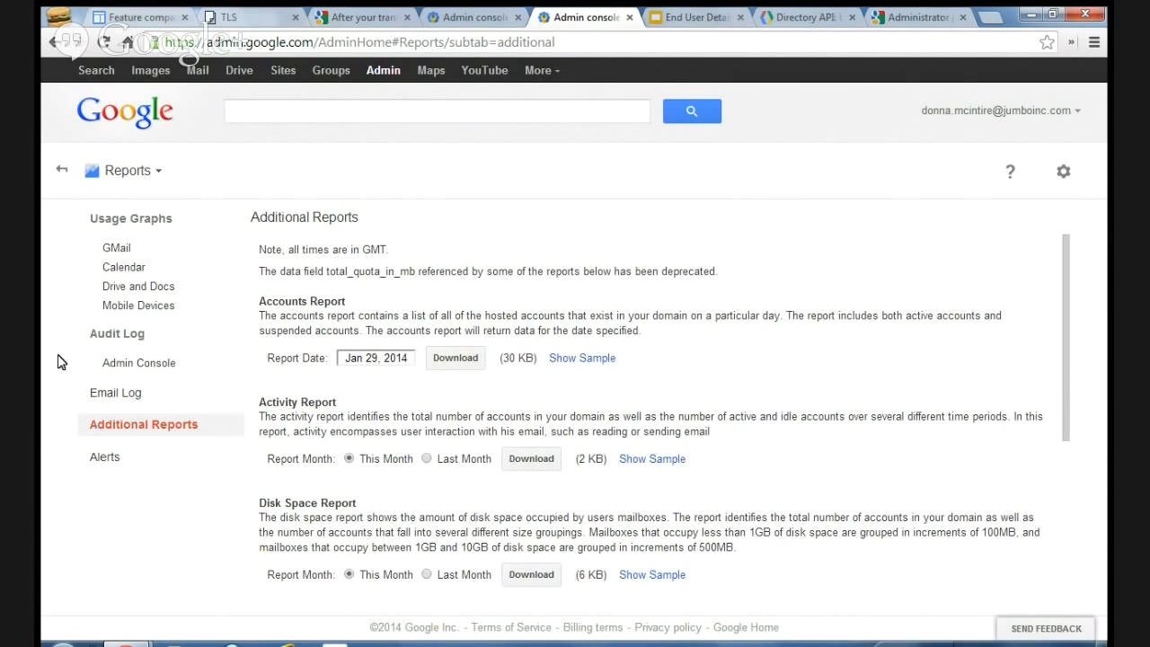
Step: Review password monitoring and the advanced settings under Security, including the single sign-on (SSO) setup page
click(128, 171)
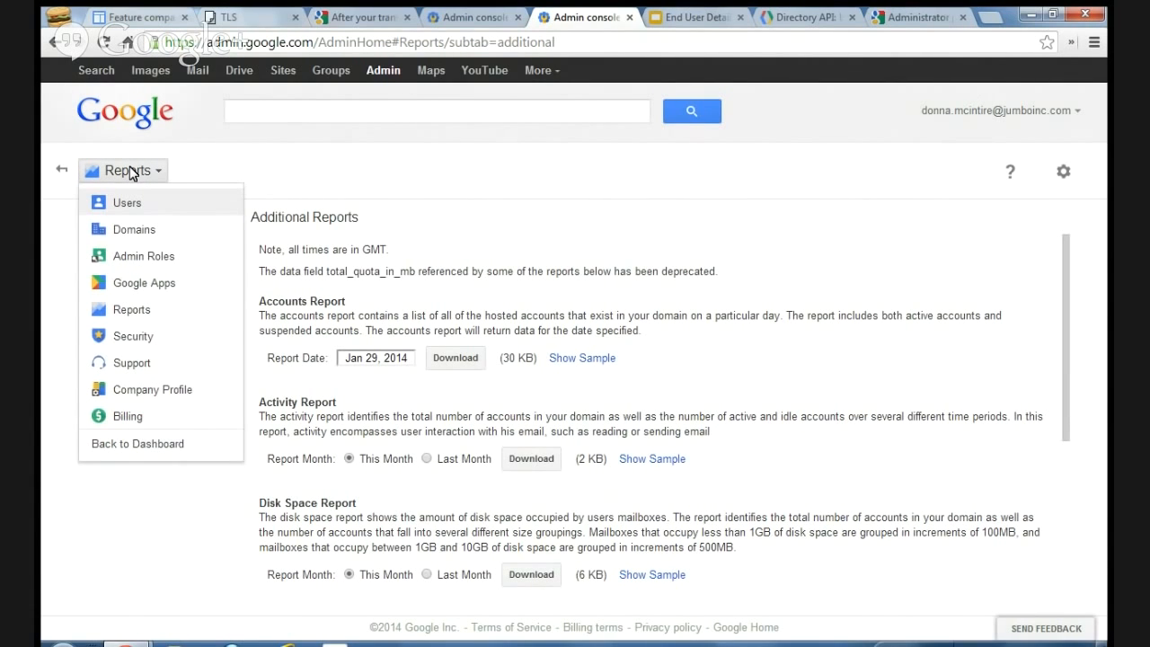
click(137, 341)
click(134, 336)
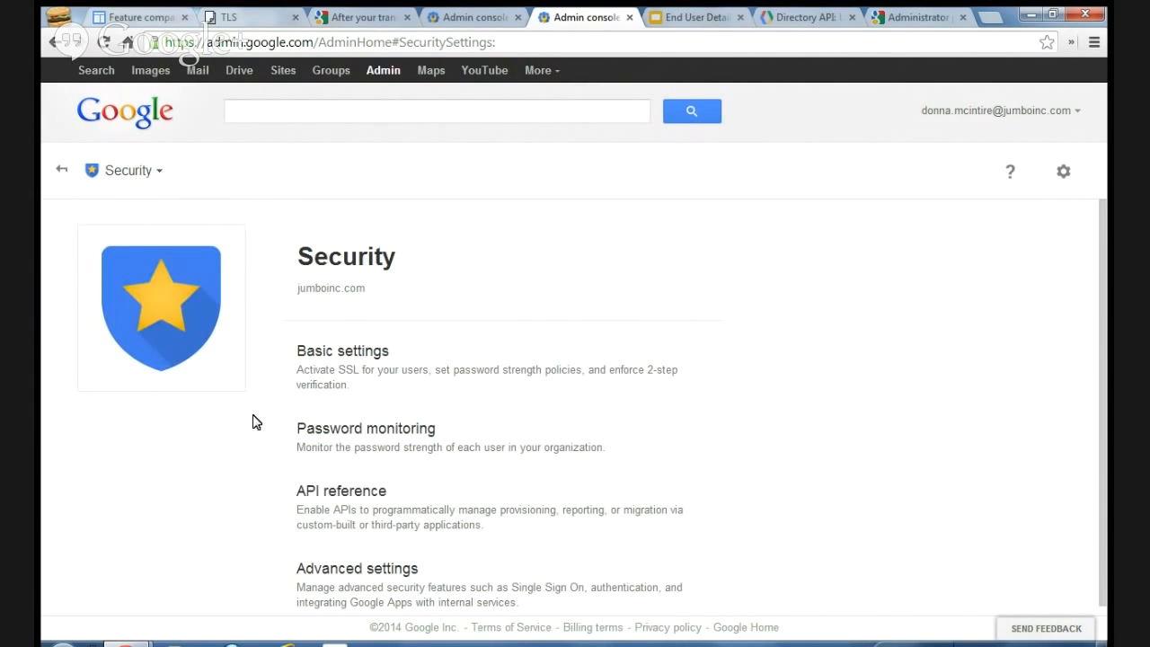
click(403, 438)
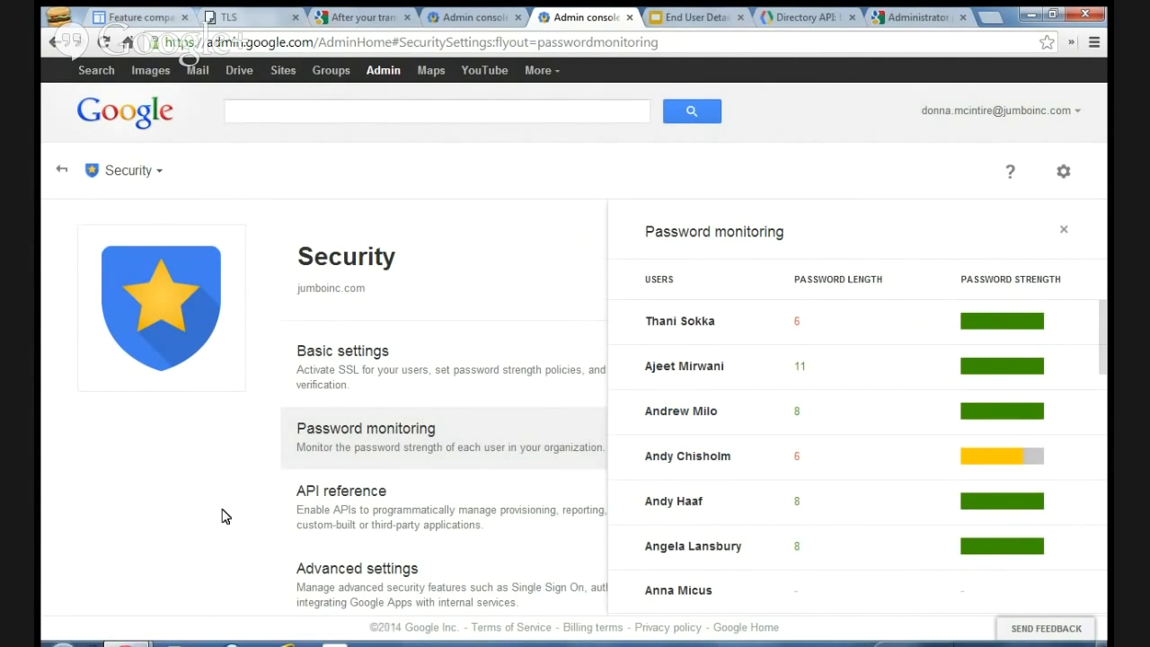
click(313, 579)
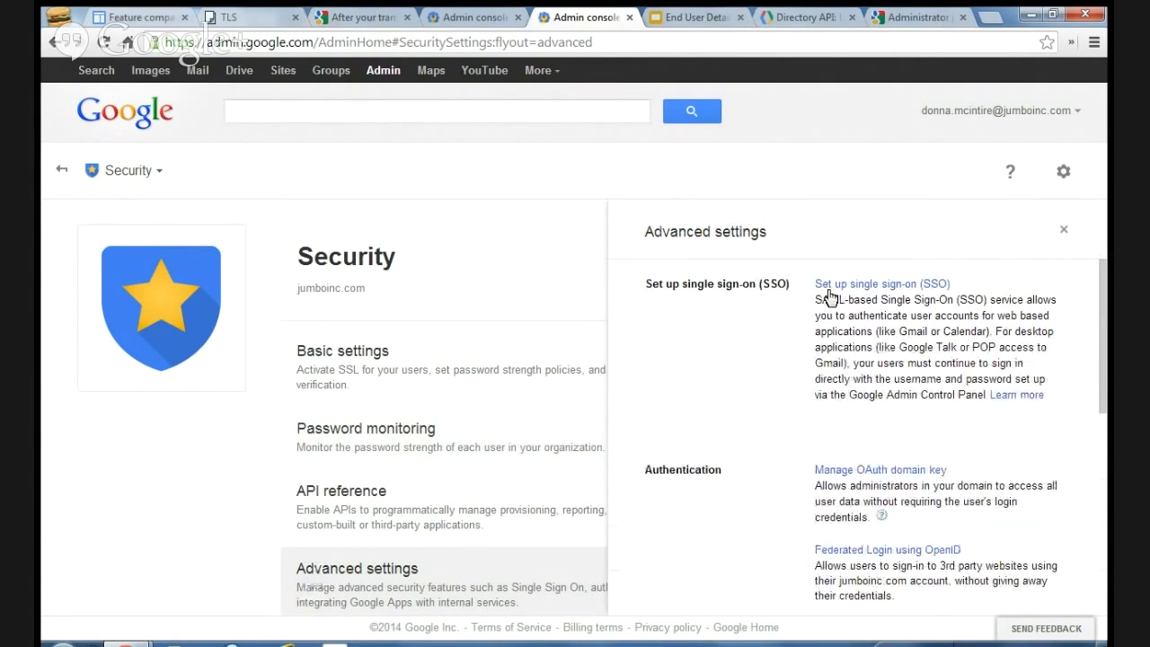
click(828, 289)
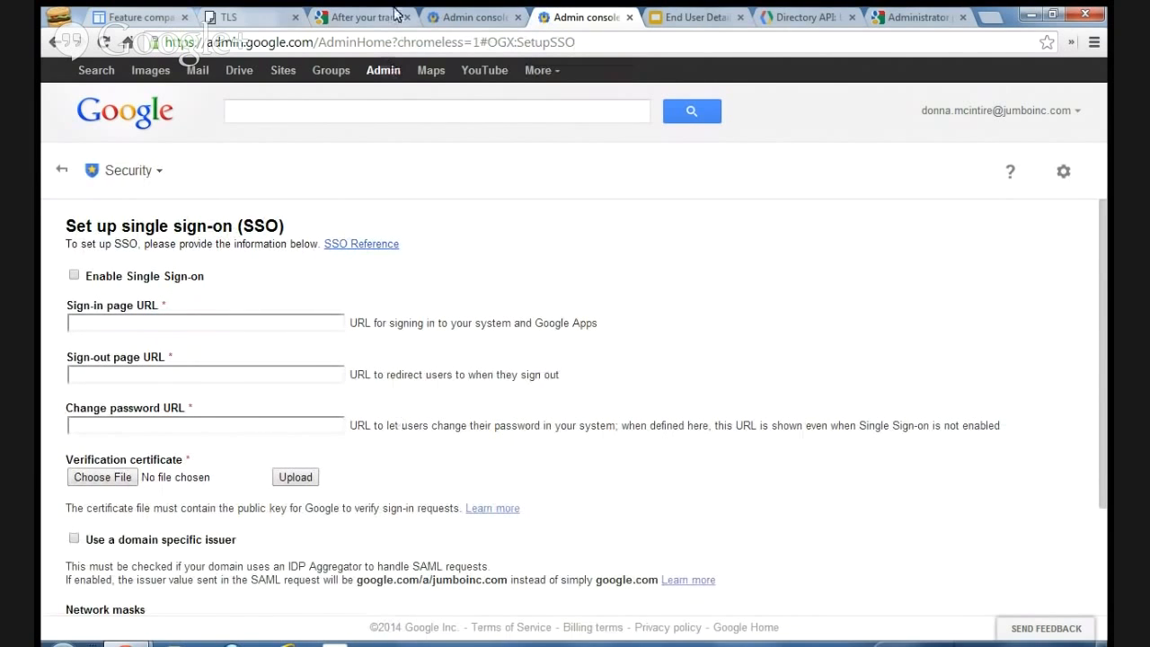
Step: Look over the Google Apps support options as far as the Old Support Portal link, and return to the Admin console home
click(468, 19)
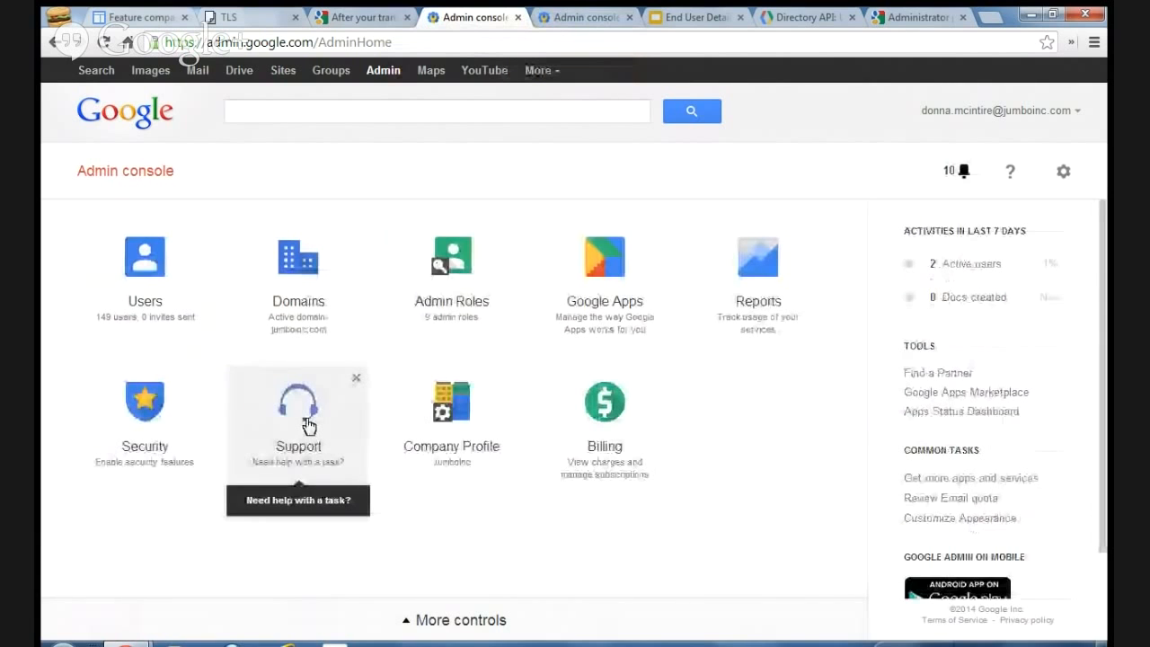
click(306, 418)
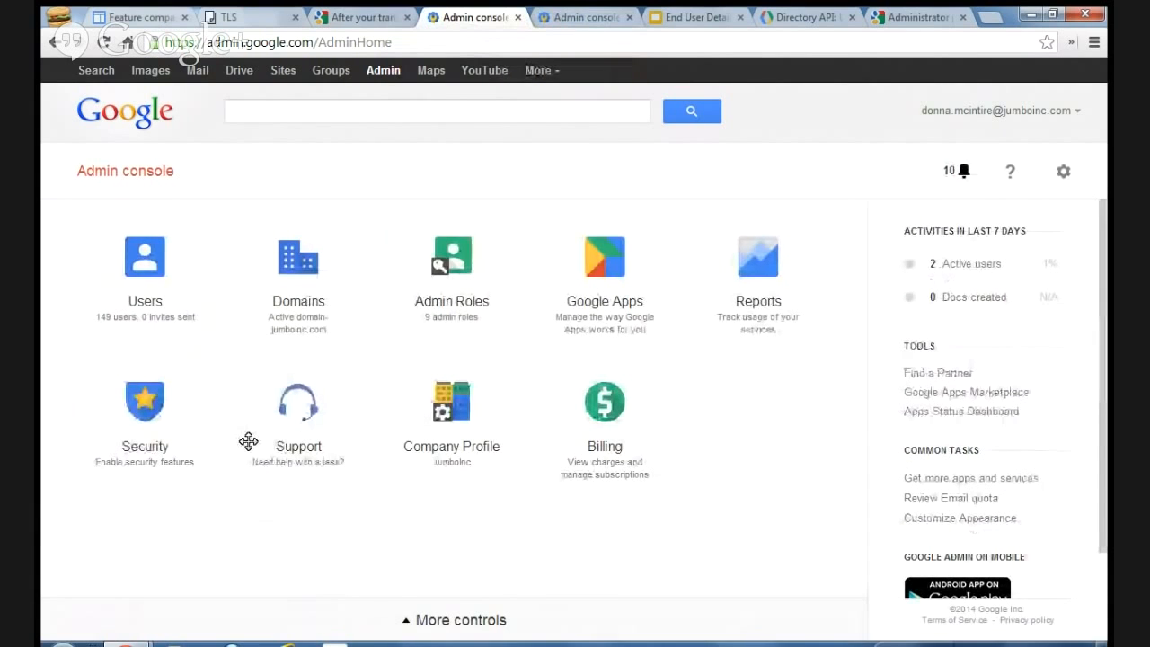
click(299, 442)
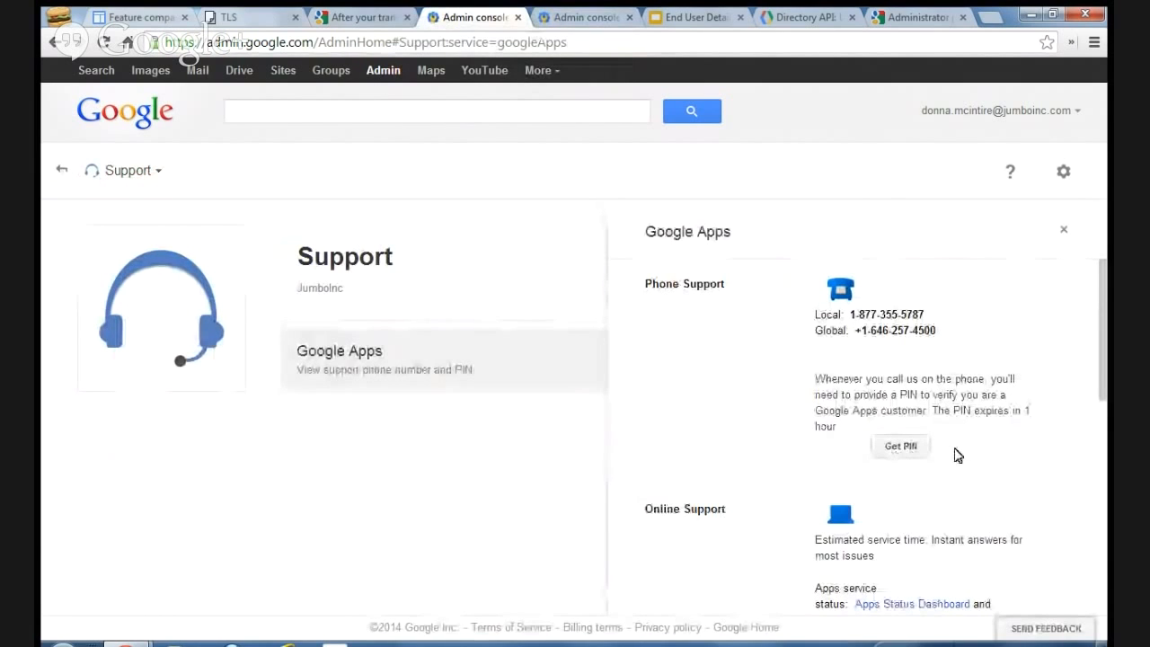
scroll(971, 452, down, 2)
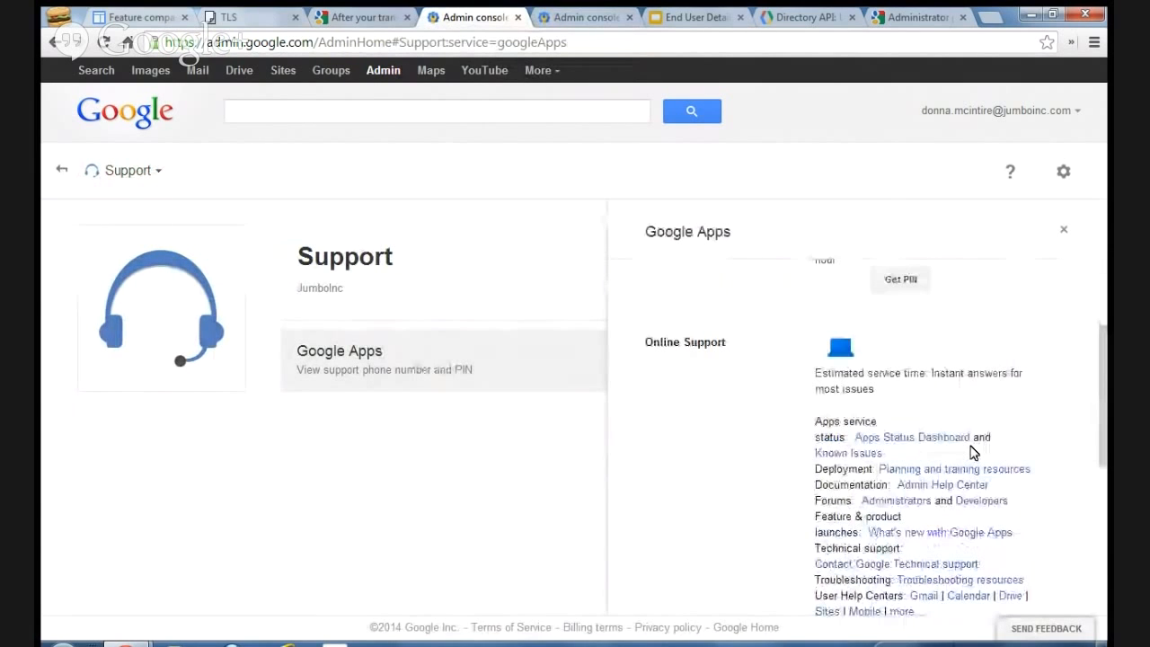
scroll(970, 452, down, 4)
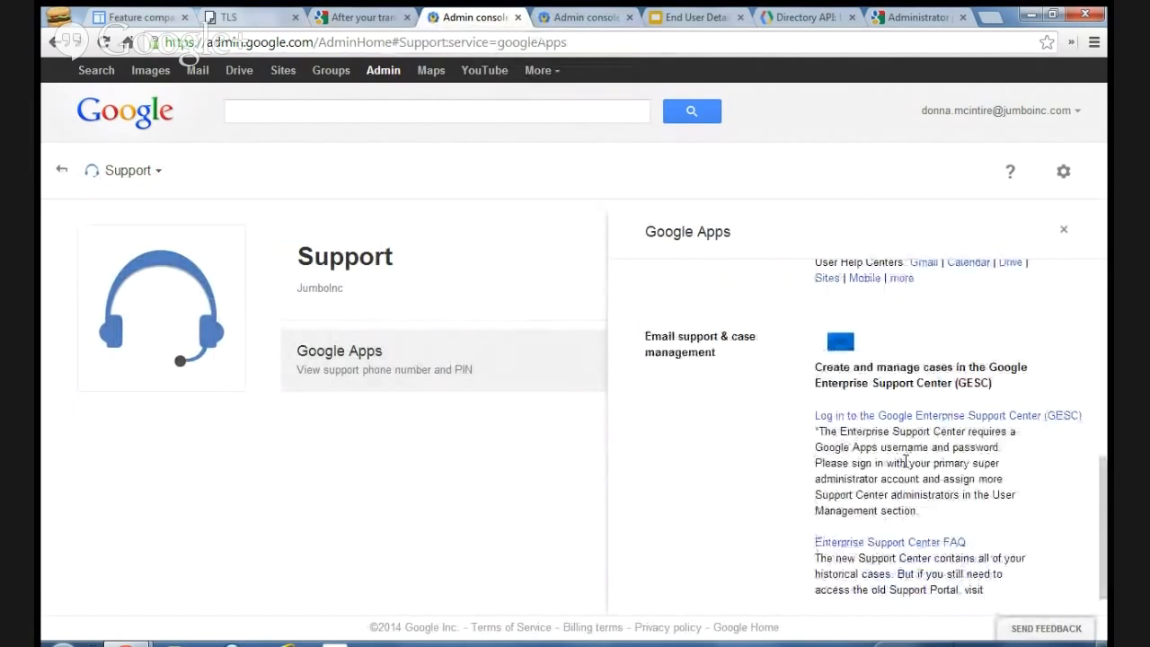
scroll(906, 462, down, 1)
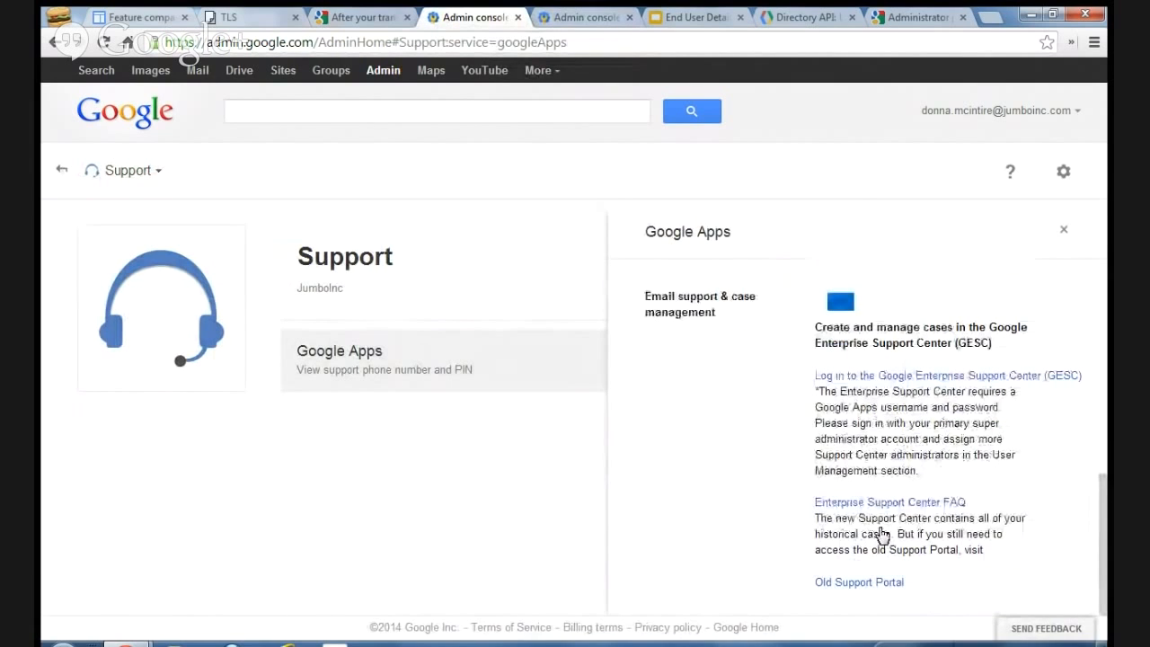
click(878, 586)
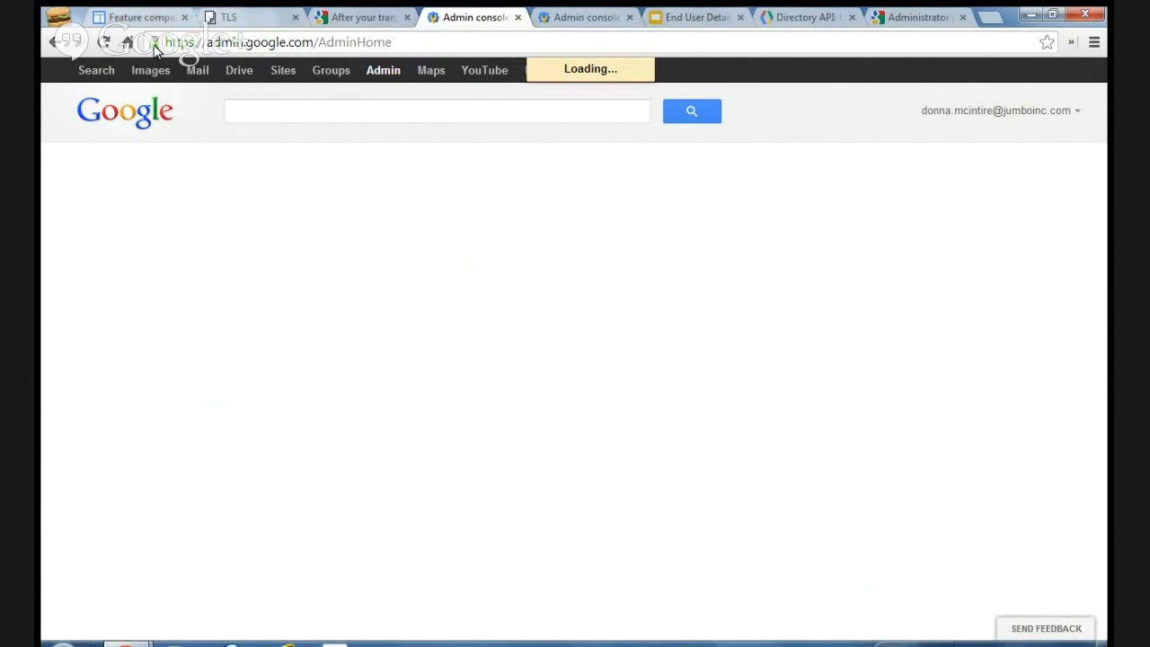
Step: Review the Postini feature comparison table as far as Admin Quarantine, and switch to the Google Apps mail flow diagrams article
click(144, 17)
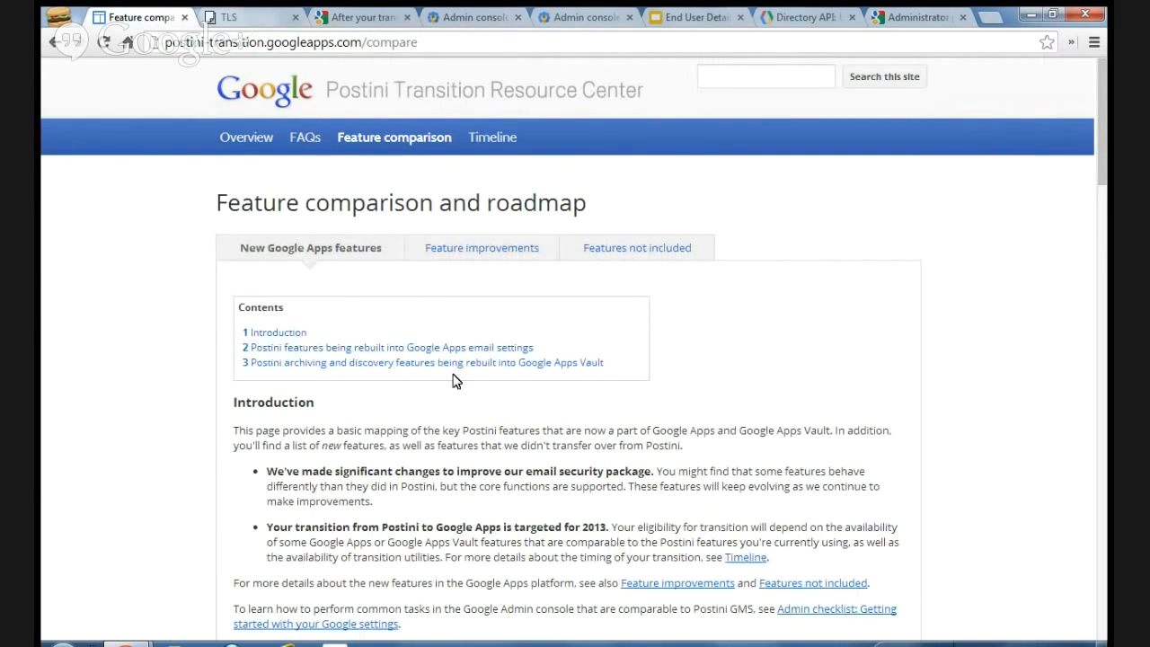
scroll(454, 381, down, 8)
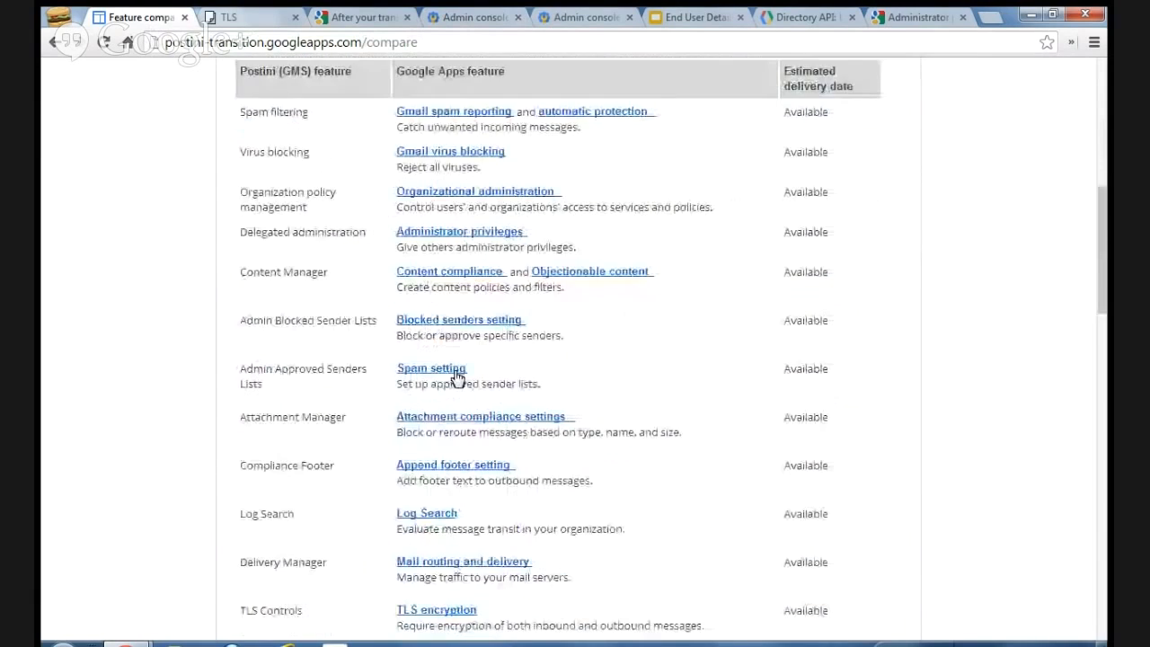
scroll(457, 377, down, 5)
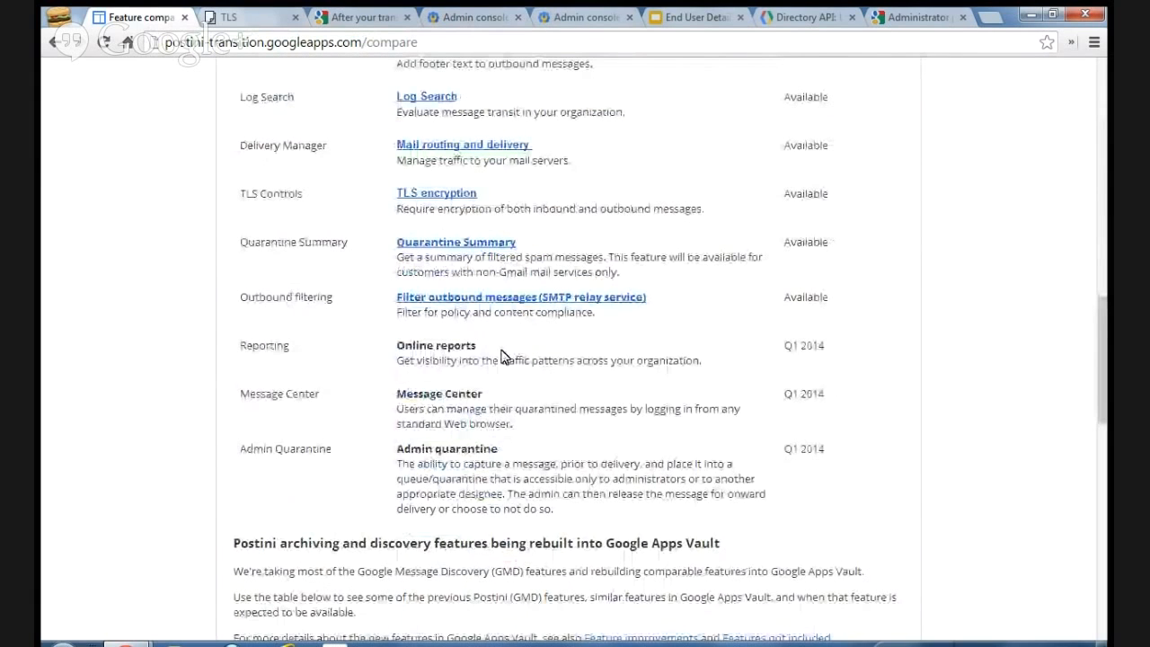
click(365, 14)
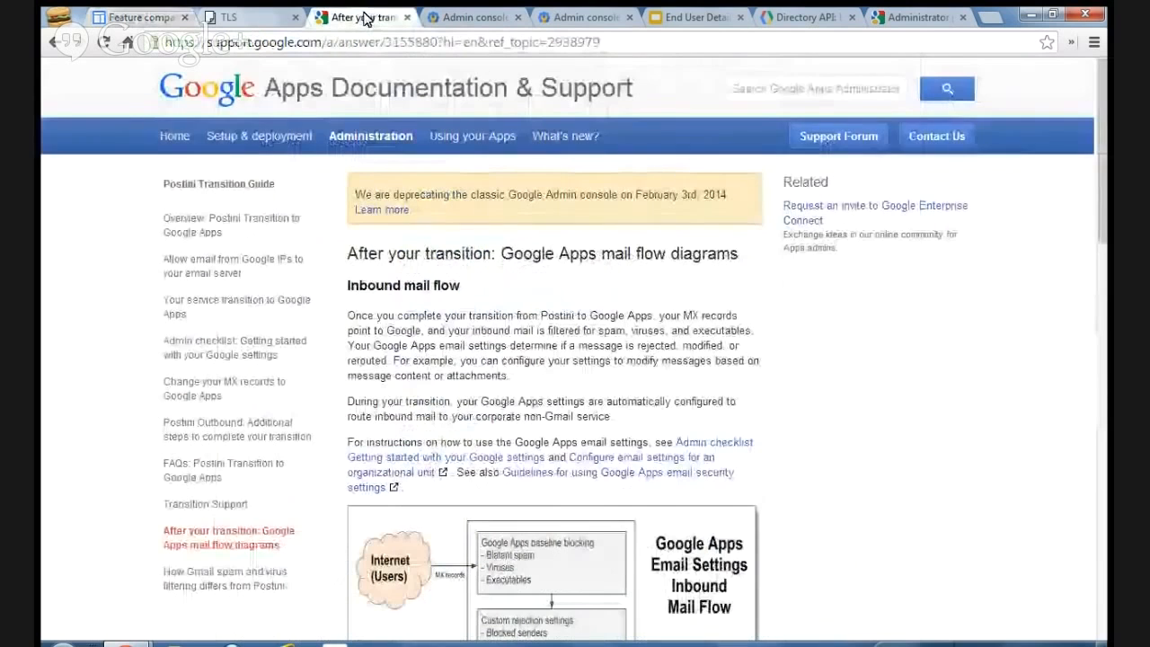